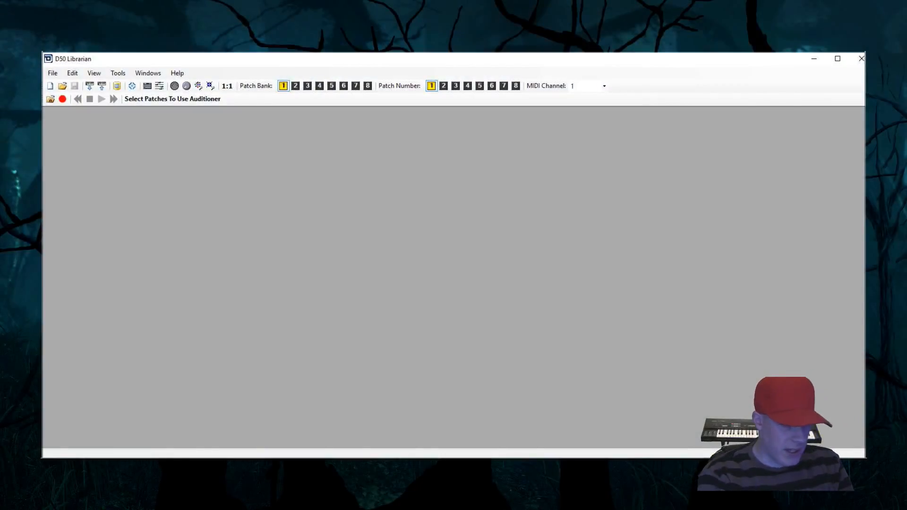
Check the MIDI channel and the configured MIDI input, output and keyboard ports without changing them
click(581, 88)
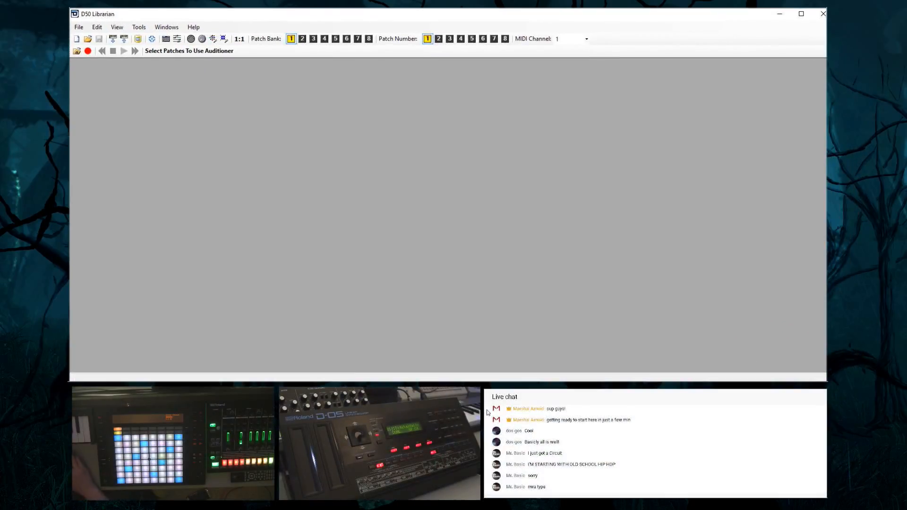
click(191, 39)
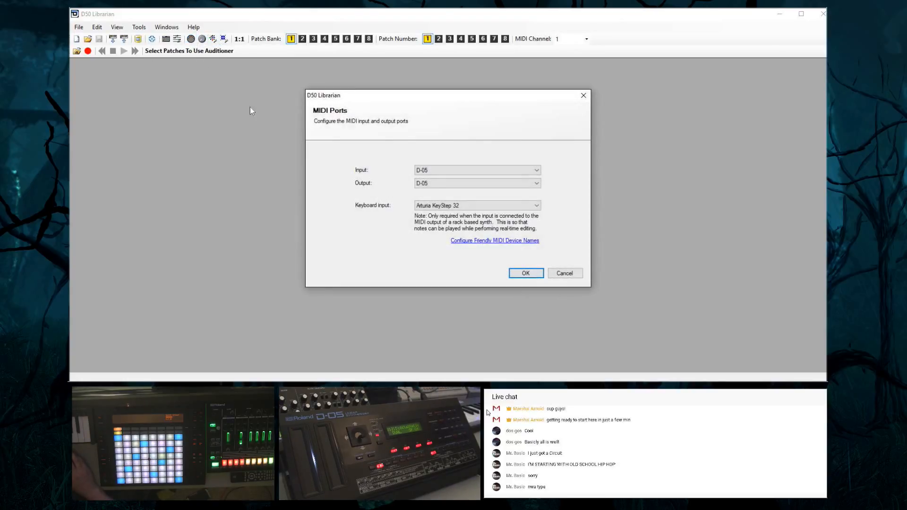
click(584, 96)
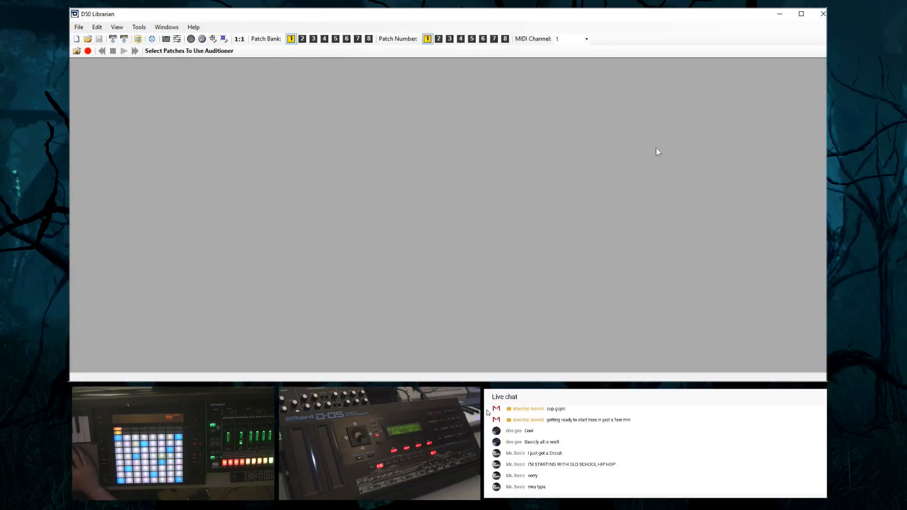
Switch to Ableton Live to check the external instrument track, and return to D50 Librarian
key(alt+Tab)
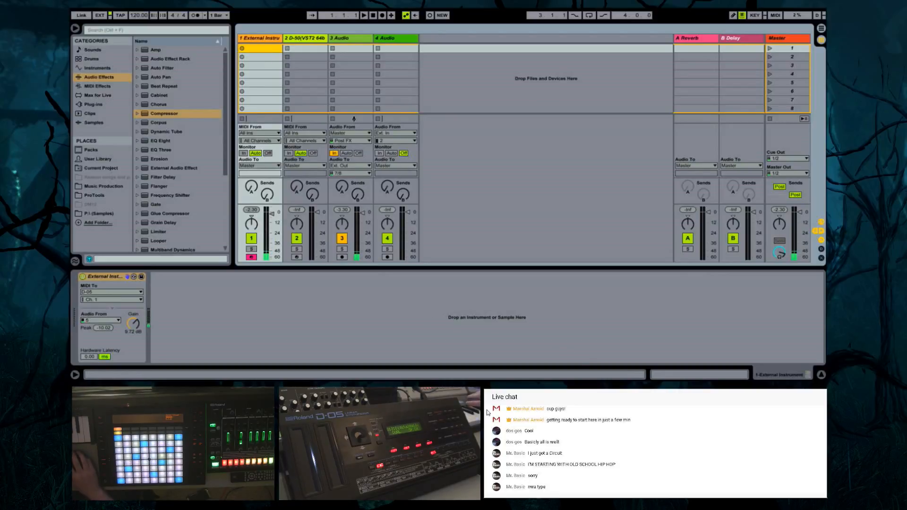
mouse_move(603, 393)
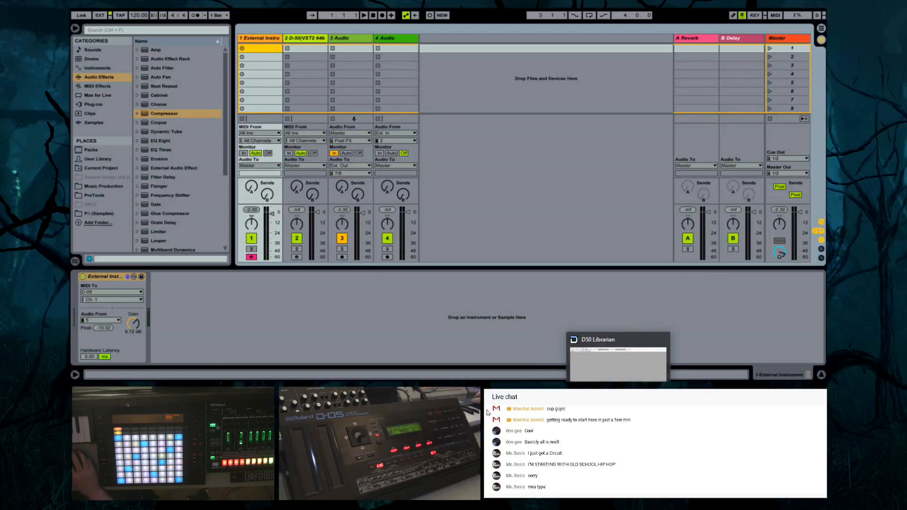
click(603, 361)
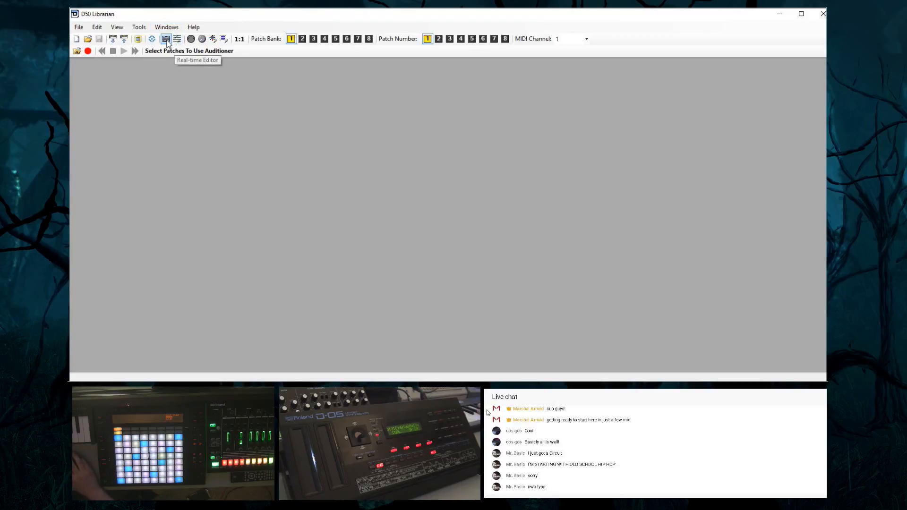
Open the VPG-1000 programmer to view its parameter sliders, try a parameter request, and close it
click(166, 39)
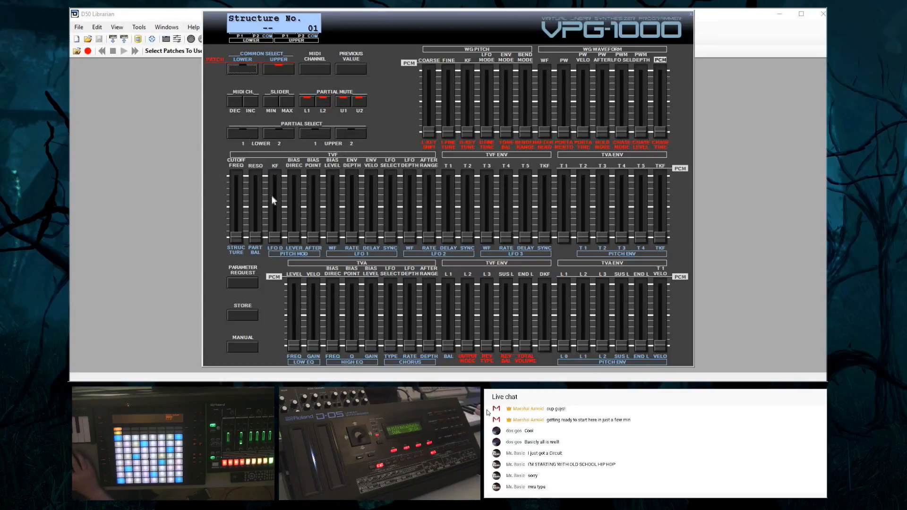
click(242, 283)
click(691, 18)
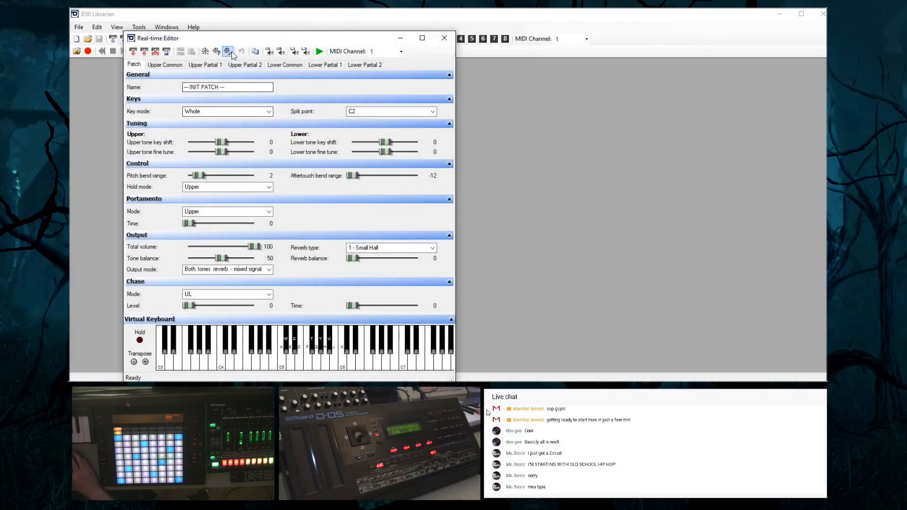
Reposition the Real-time Editor and look through the upper common, upper partial and lower common pages of the initial patch
drag(216, 40, 335, 42)
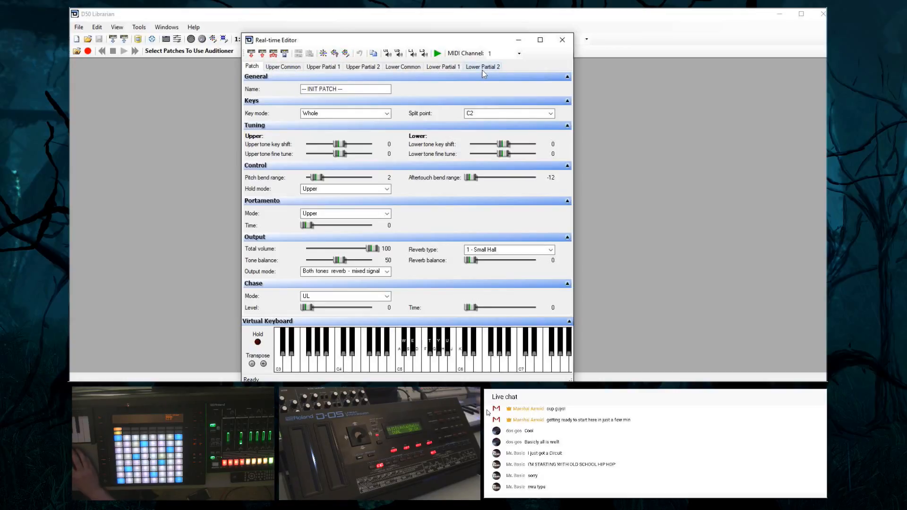
click(278, 67)
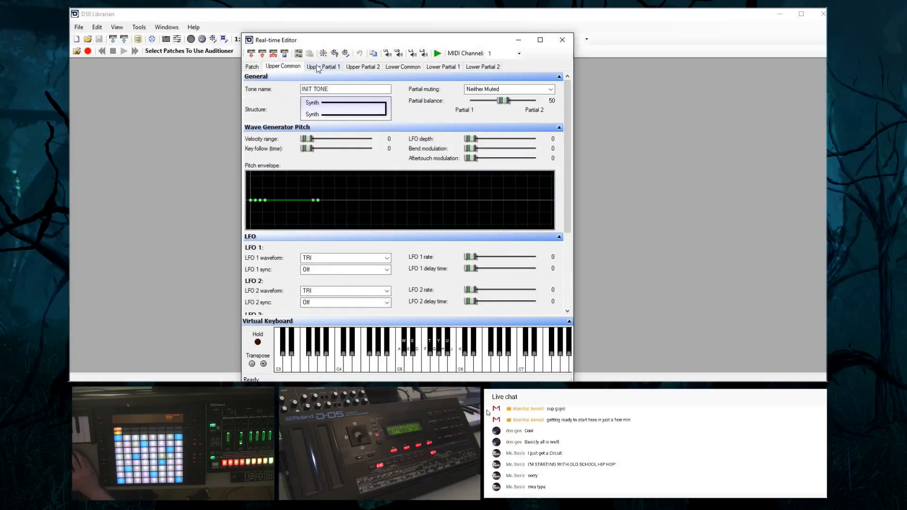
click(318, 70)
click(361, 67)
click(393, 69)
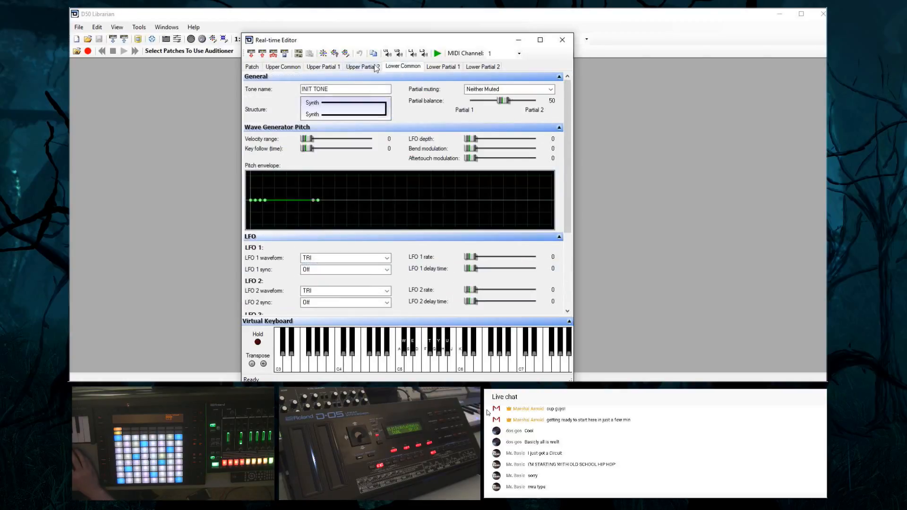
Return to the general patch settings and request the current patch's parameters from the synth
click(252, 68)
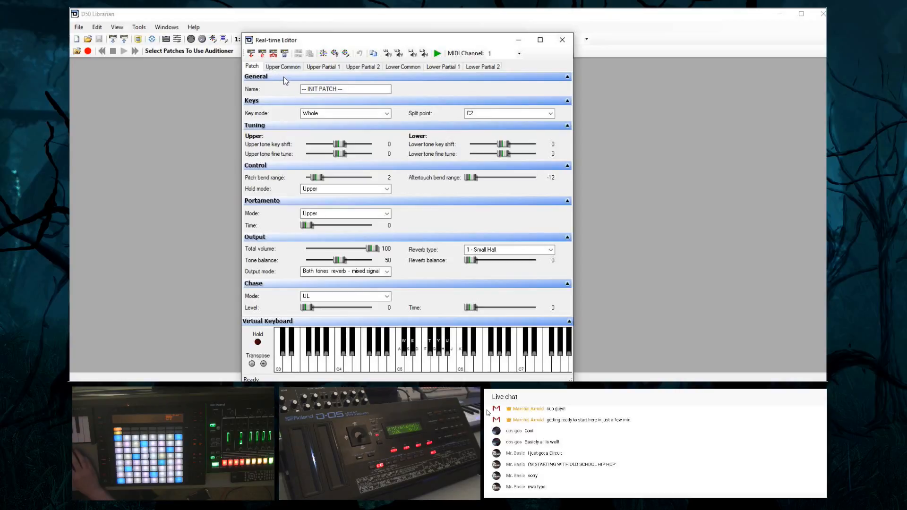
click(251, 55)
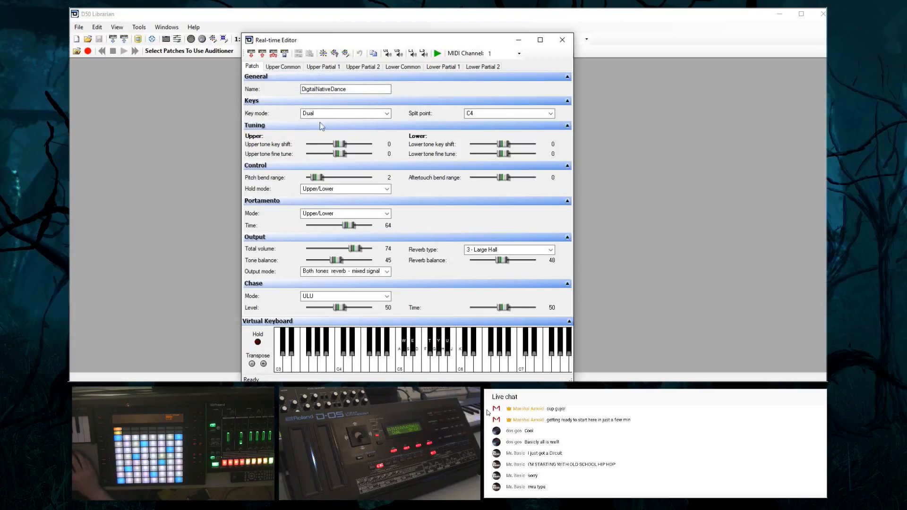
Review the patch's key mode and split point choices, and set the upper tone key shift to -1
click(343, 116)
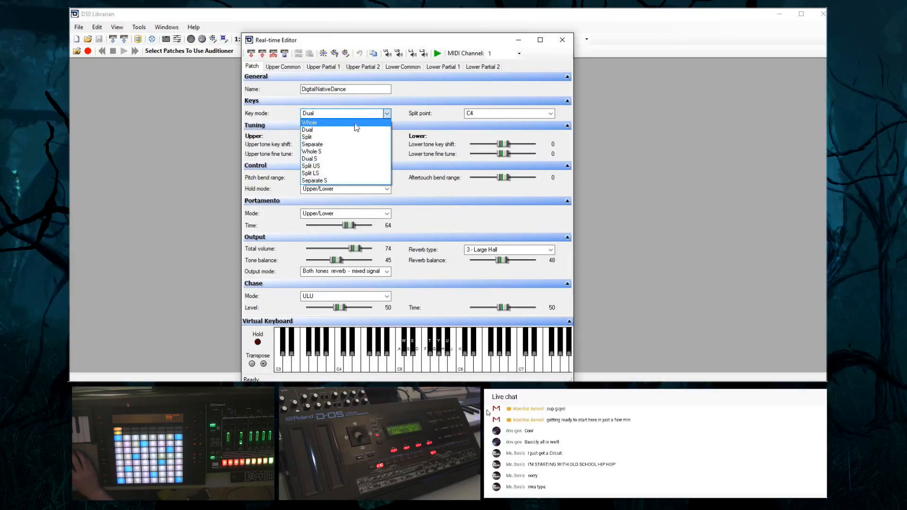
click(411, 113)
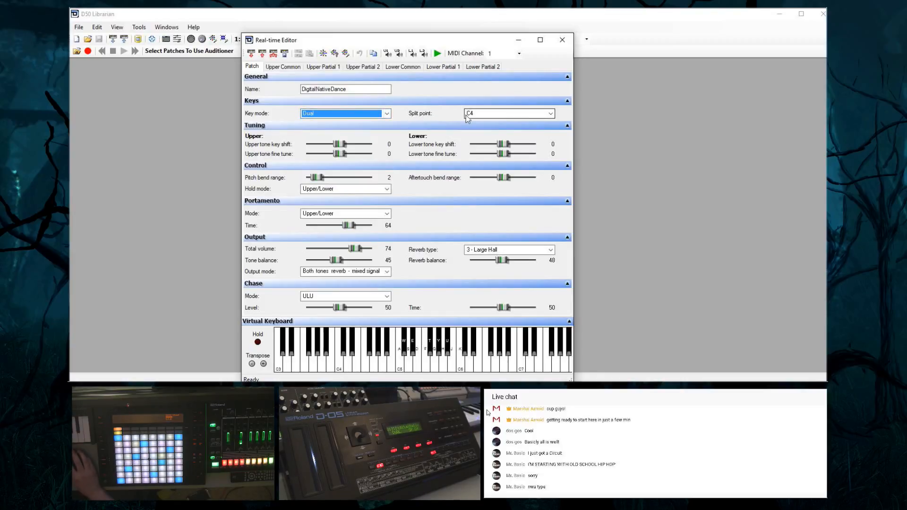
click(491, 113)
click(490, 114)
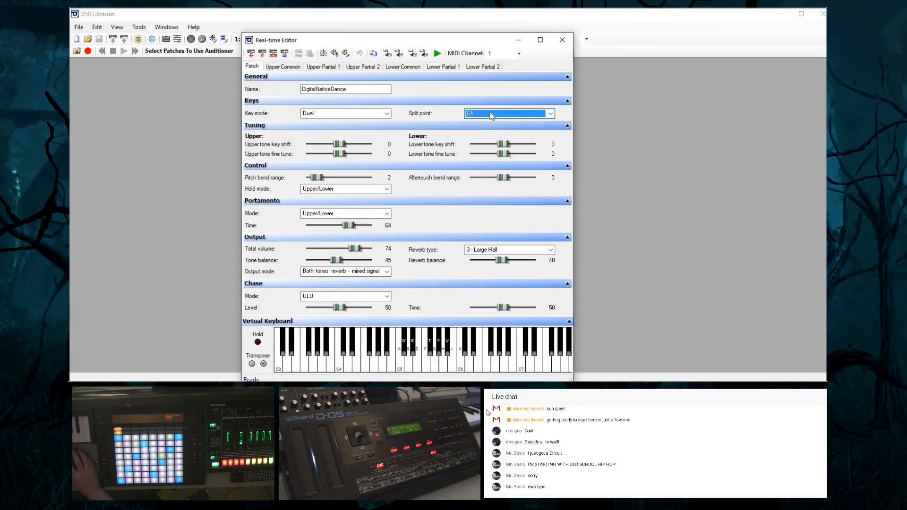
click(491, 114)
click(491, 114)
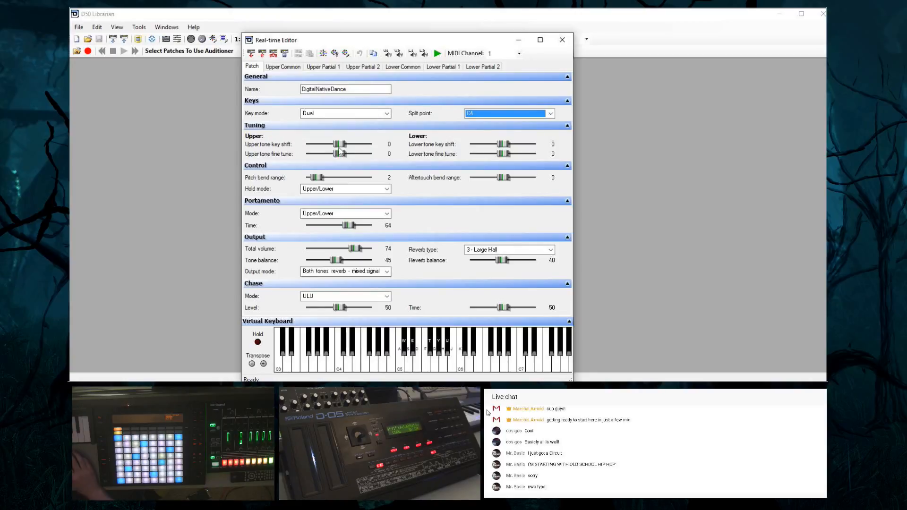
scroll(383, 147, down, 1)
Look over the upper and lower tones' common parameters and the general patch settings
click(277, 67)
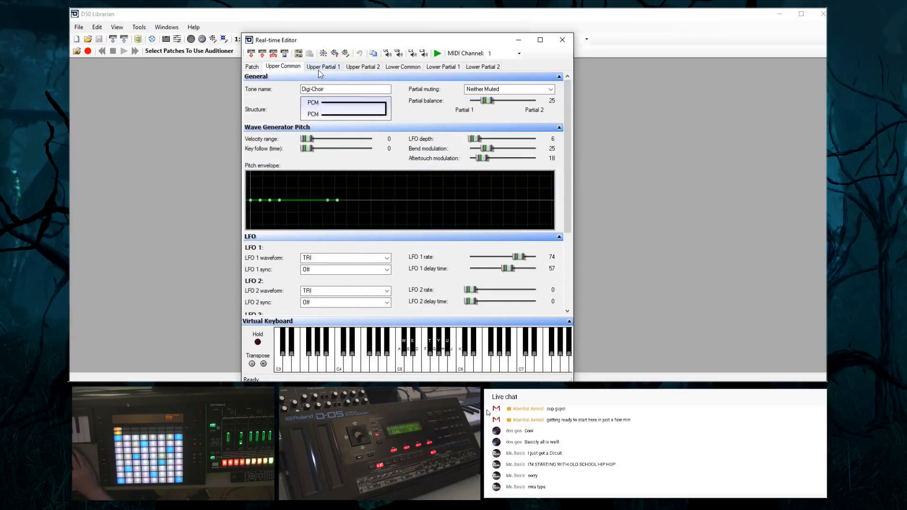
click(396, 67)
click(286, 67)
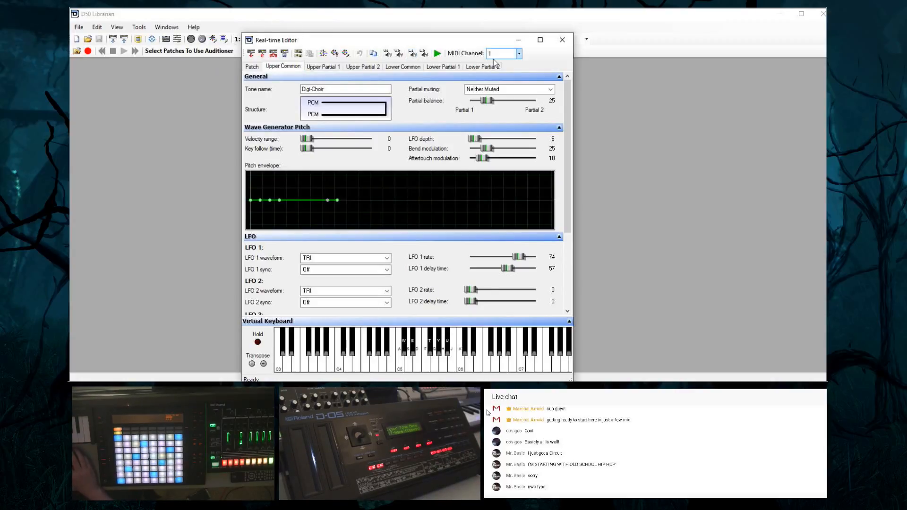
click(261, 67)
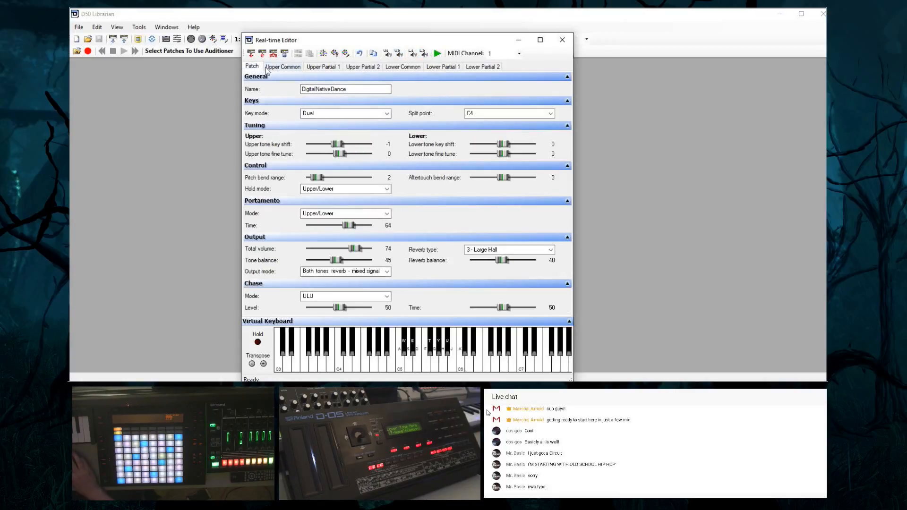
click(275, 66)
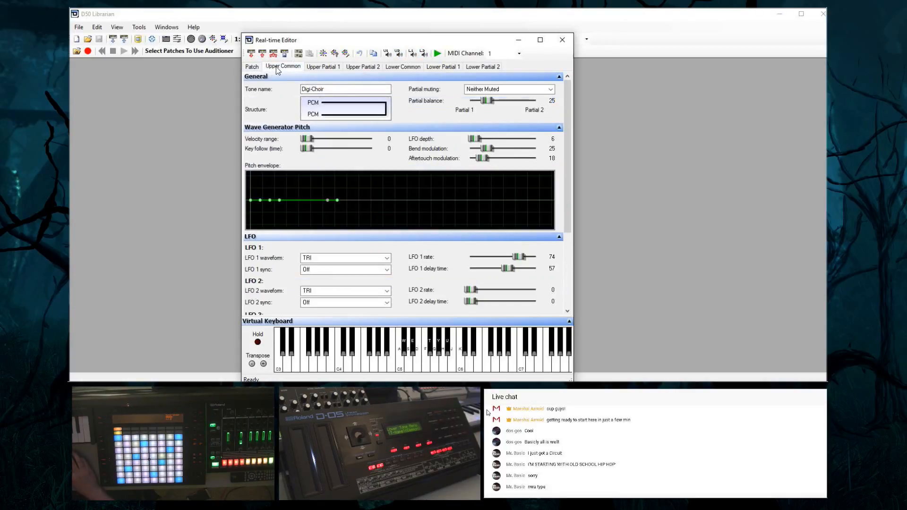
Cycle the upper tone's structure through the Synth, PCM and Ring Mod combinations and back to PCM with PCM
click(326, 113)
click(325, 113)
click(334, 113)
click(334, 113)
click(333, 113)
click(333, 113)
click(335, 113)
click(335, 112)
click(335, 112)
click(335, 112)
click(335, 112)
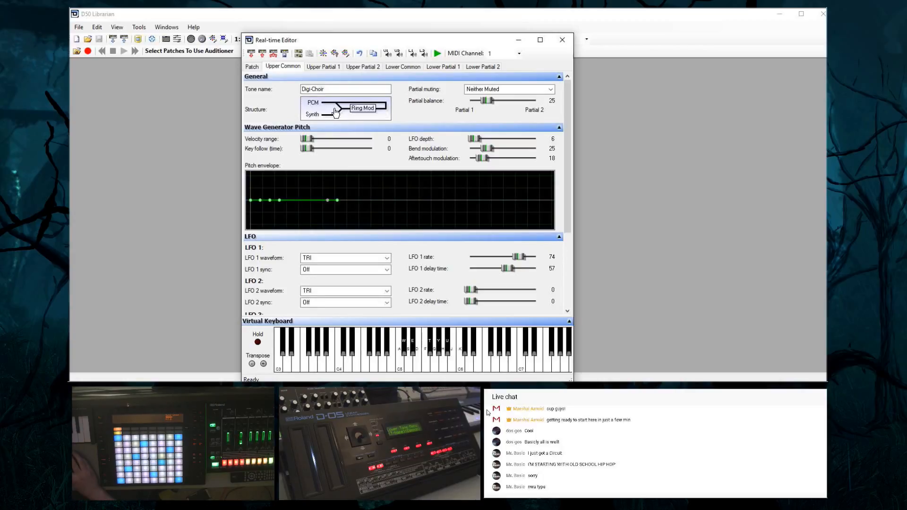
click(336, 113)
click(336, 112)
click(337, 112)
click(337, 112)
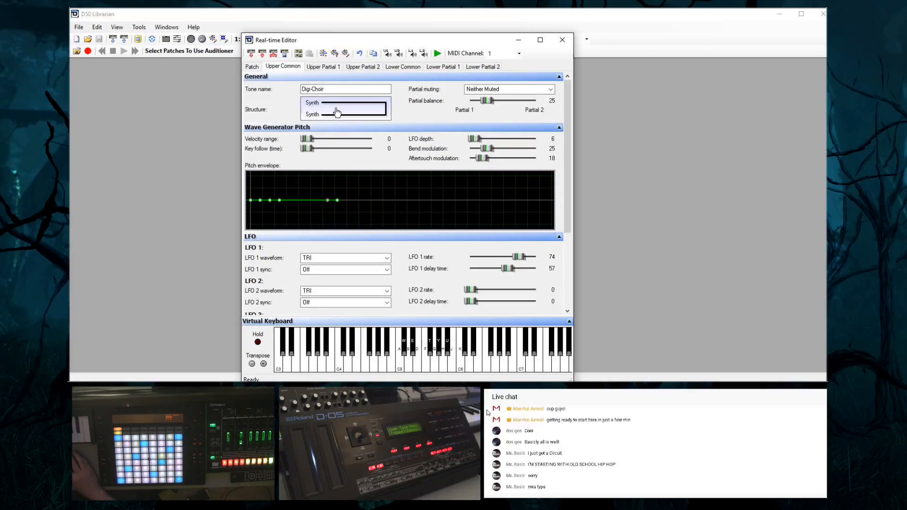
click(337, 112)
click(337, 112)
click(337, 112)
click(337, 112)
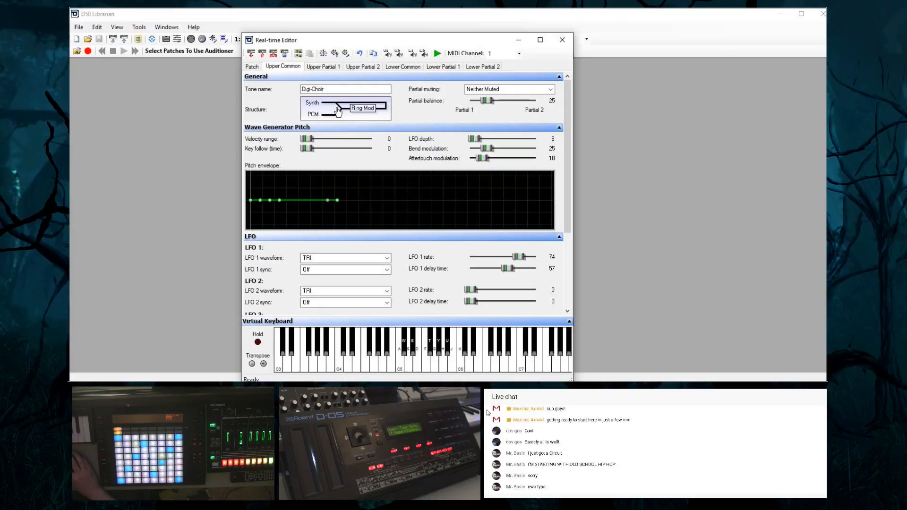
click(337, 112)
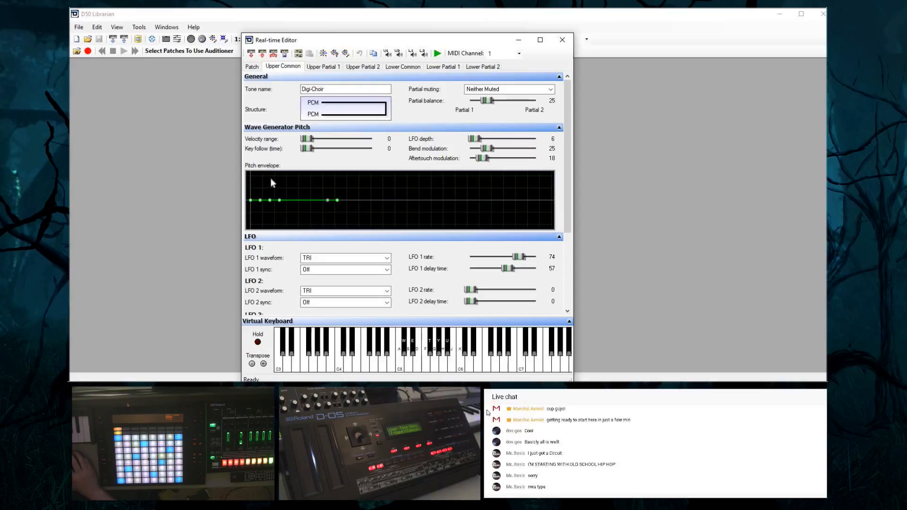
Inspect the upper tone's pitch envelope points and slightly lengthen the time of the second point
mouse_move(280, 204)
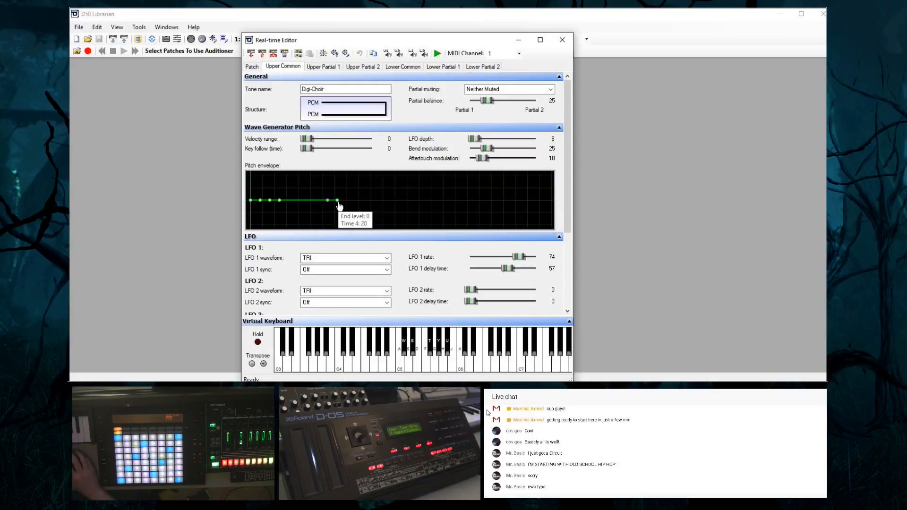
mouse_move(252, 205)
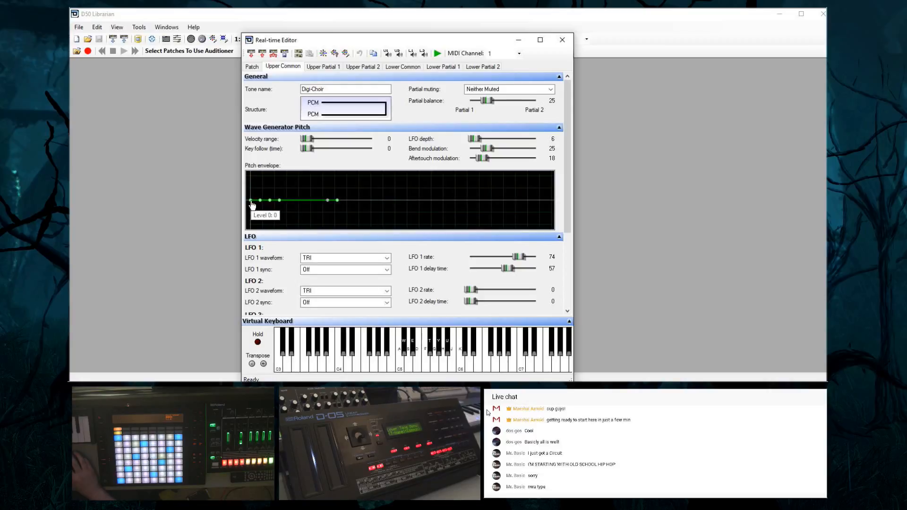
mouse_move(252, 206)
mouse_down()
mouse_move(259, 185)
mouse_move(265, 215)
mouse_move(266, 207)
mouse_up()
mouse_move(261, 200)
mouse_down()
mouse_move(290, 208)
mouse_move(263, 203)
mouse_move(286, 191)
mouse_move(288, 175)
mouse_move(256, 203)
mouse_move(264, 204)
mouse_up()
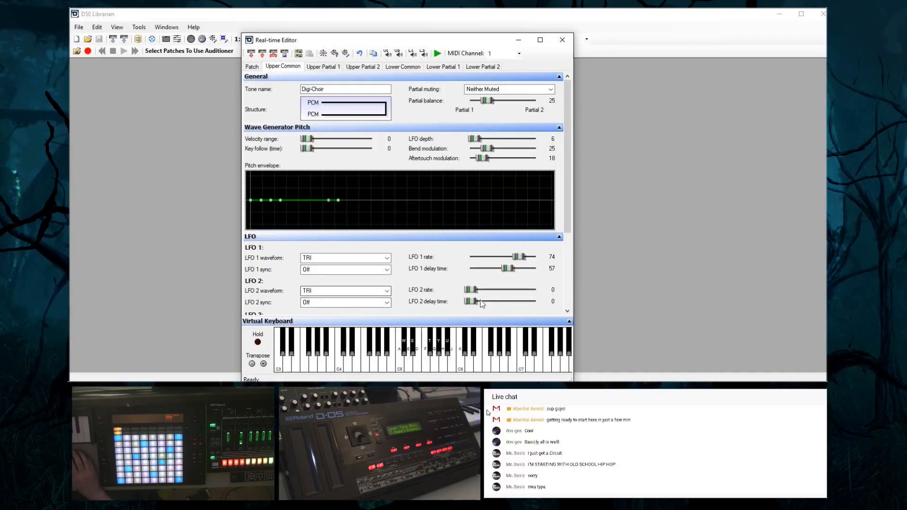
Examine the upper tone's LFO, equaliser and chorus parameters alongside the general patch settings
drag(567, 223, 580, 313)
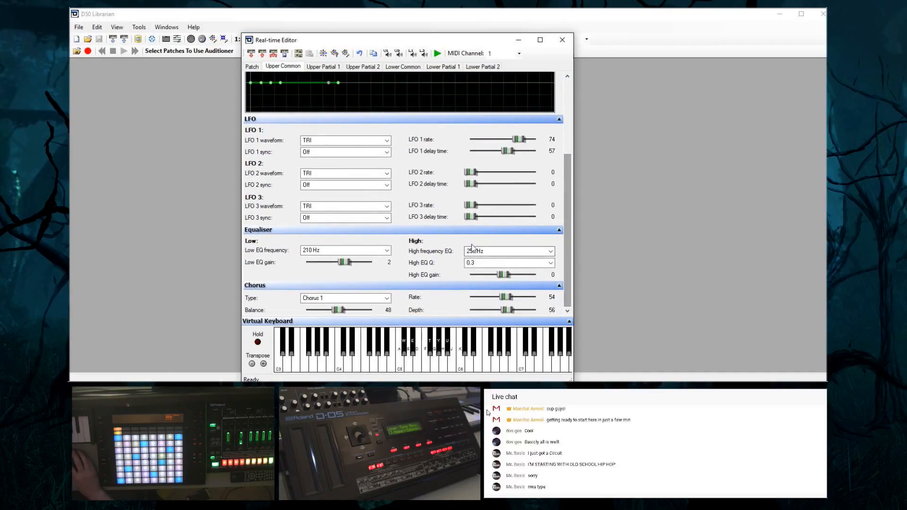
click(252, 66)
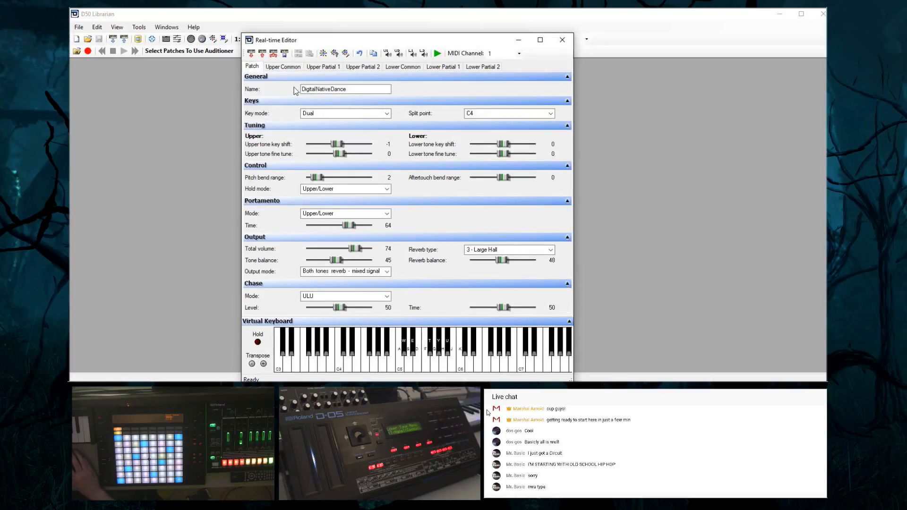
click(284, 67)
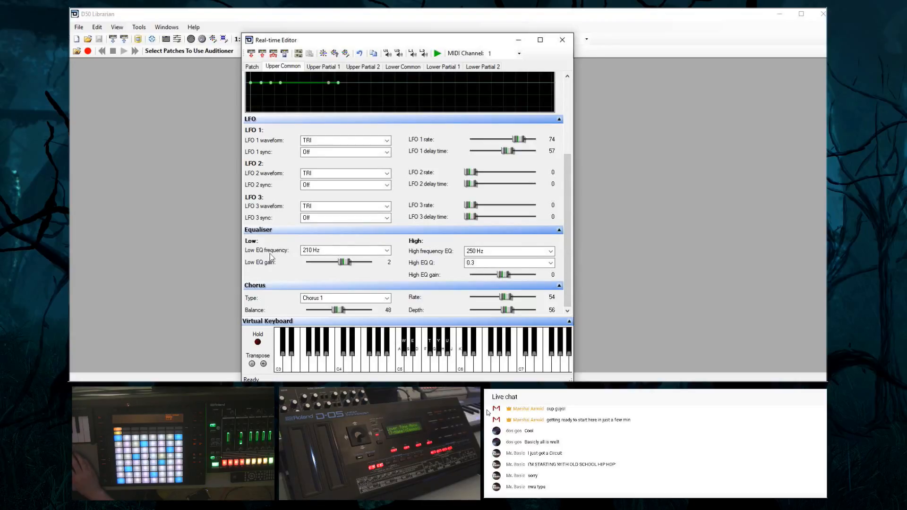
Show upper partial 1's parameters, and try muting all four partials before restoring their sound
click(323, 67)
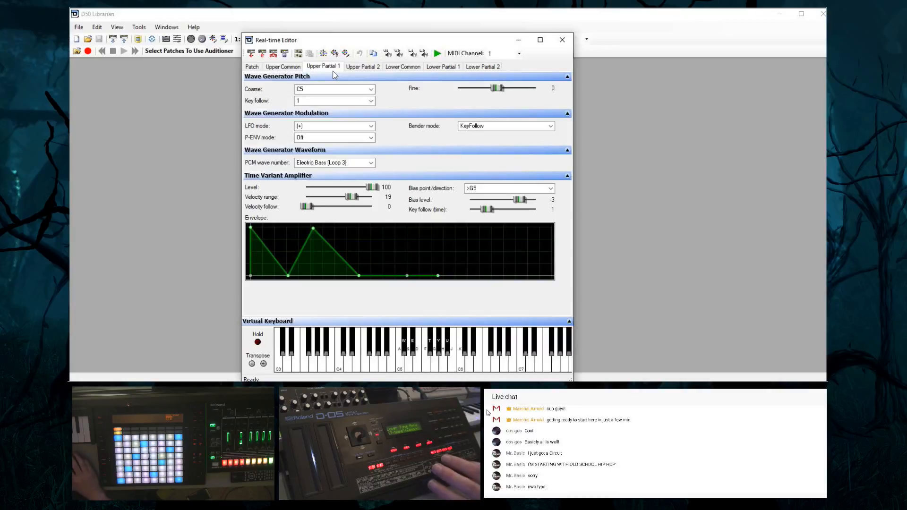
click(388, 53)
click(398, 53)
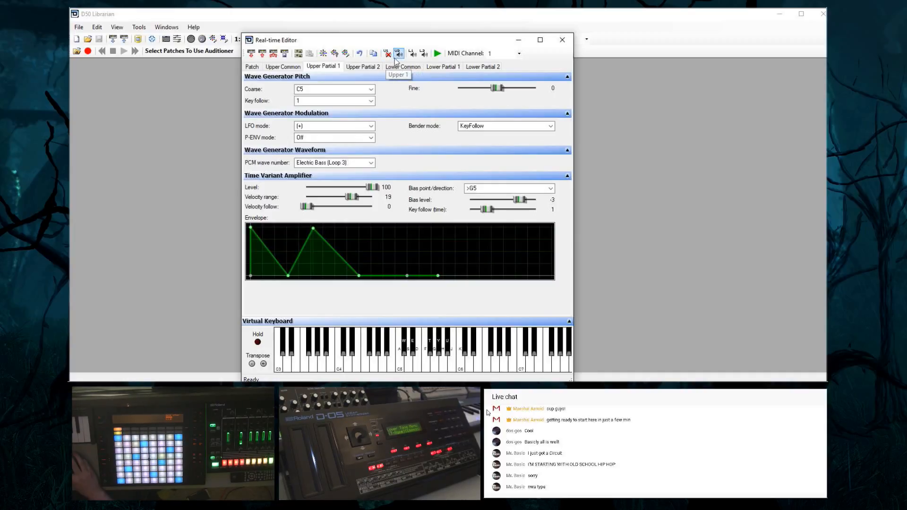
click(424, 53)
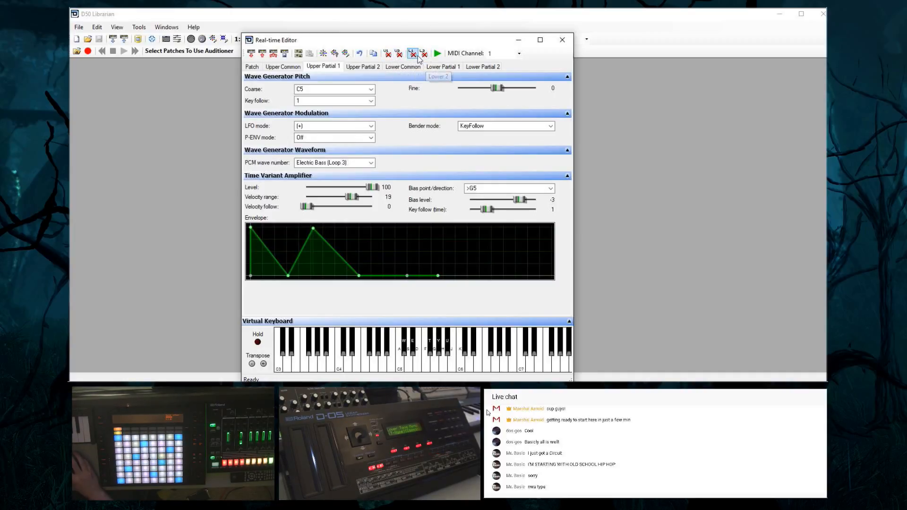
click(402, 55)
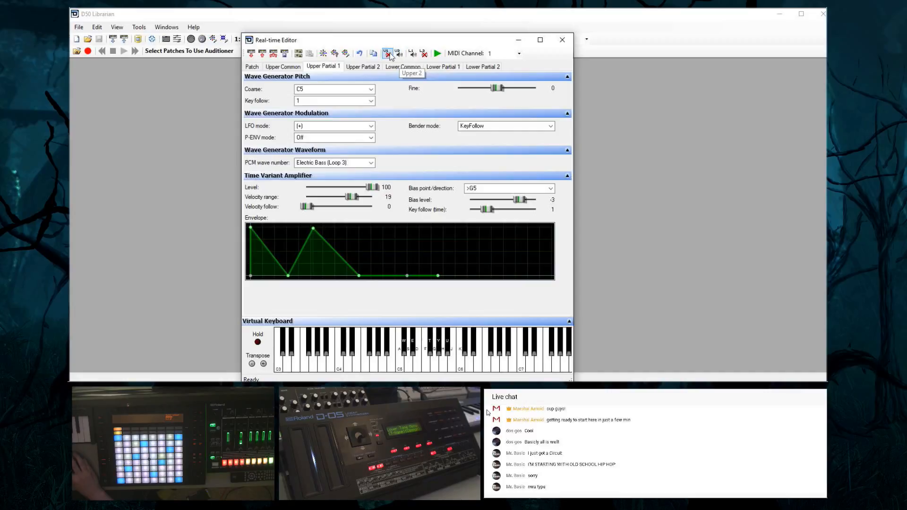
click(388, 54)
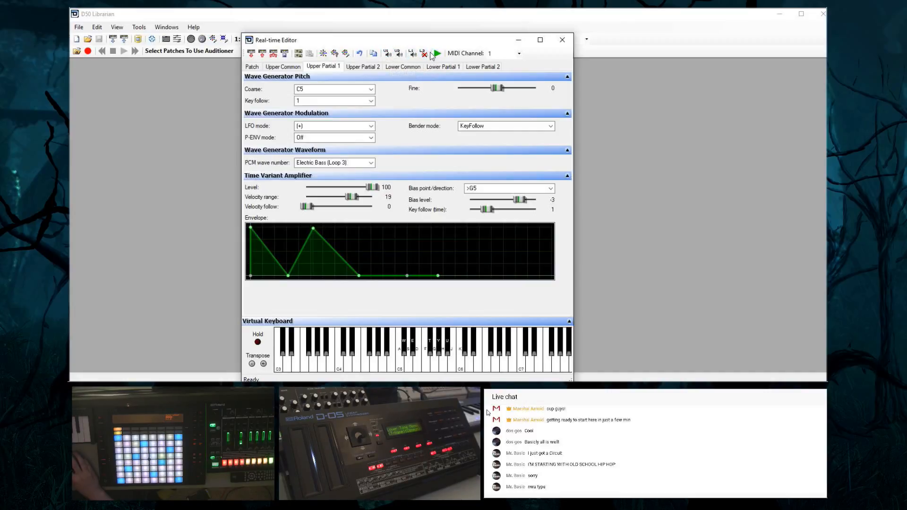
click(422, 54)
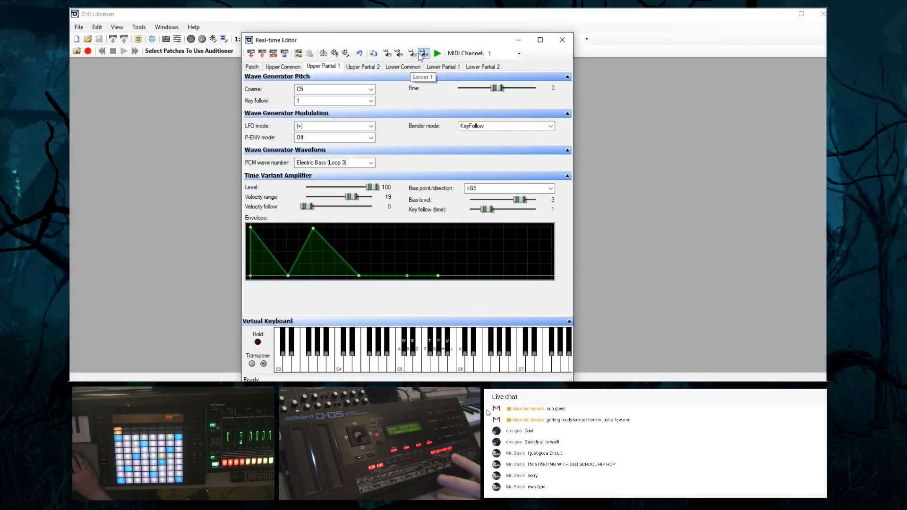
Mute and unmute all four partials again, finishing with upper partial 1 on its own
click(424, 54)
click(412, 54)
click(400, 54)
click(388, 54)
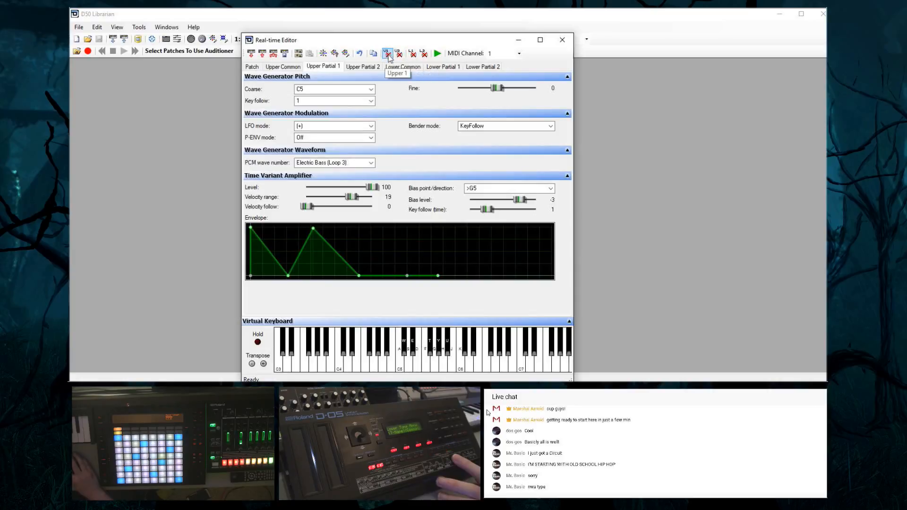
click(400, 54)
click(412, 54)
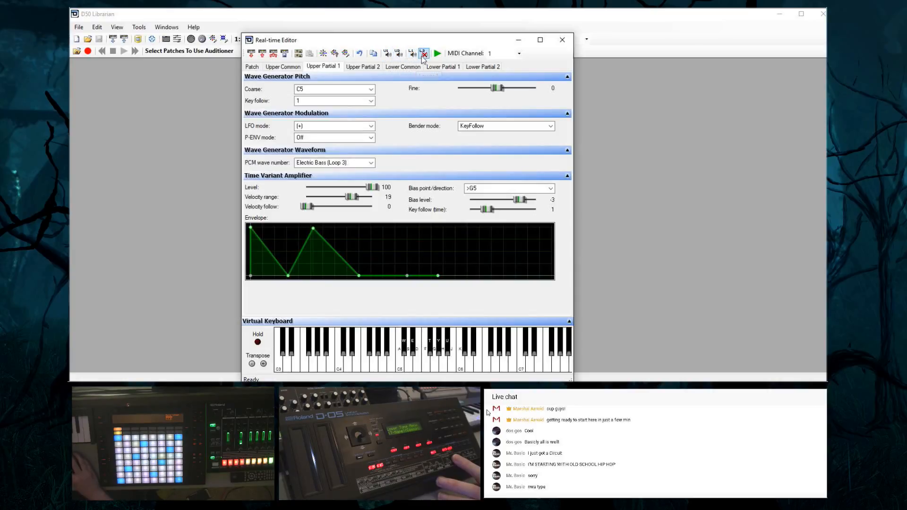
click(424, 54)
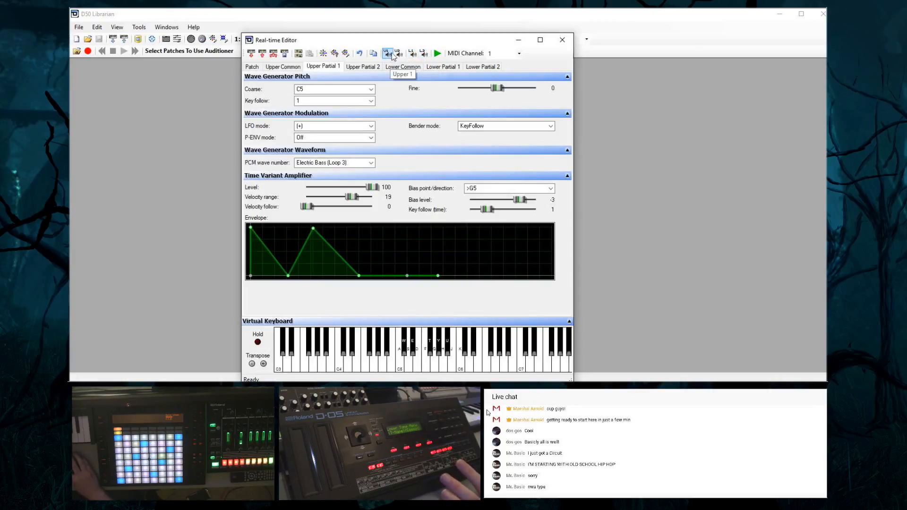
click(388, 54)
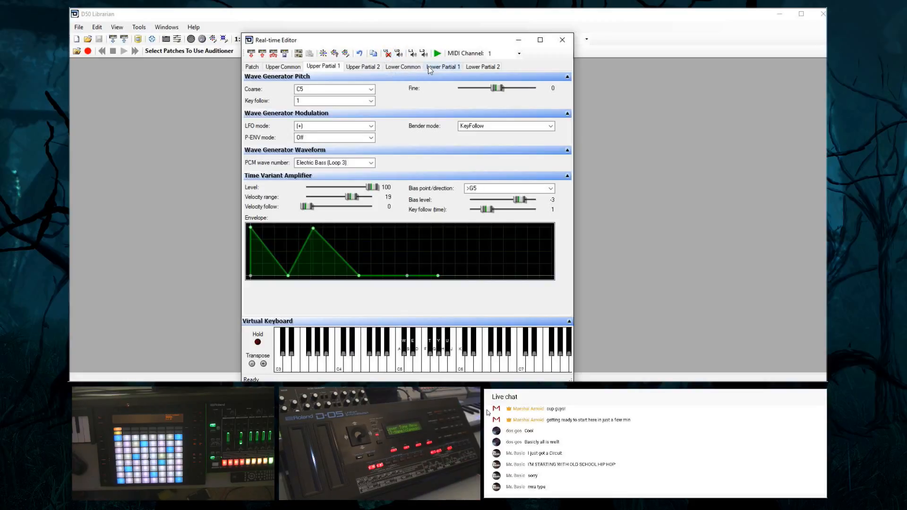
click(388, 54)
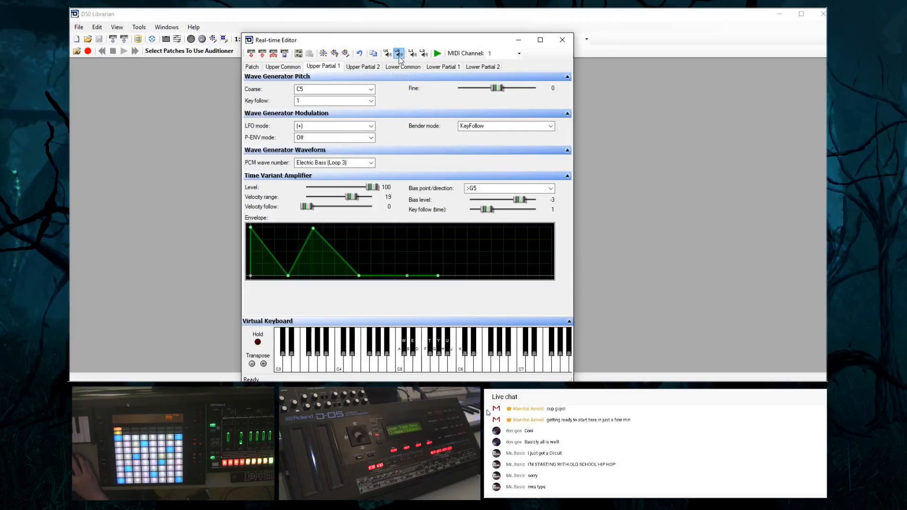
Mute upper partial 2, lower partial 1 and lower partial 2 so only upper partial 1 sounds
click(399, 53)
click(412, 53)
click(424, 53)
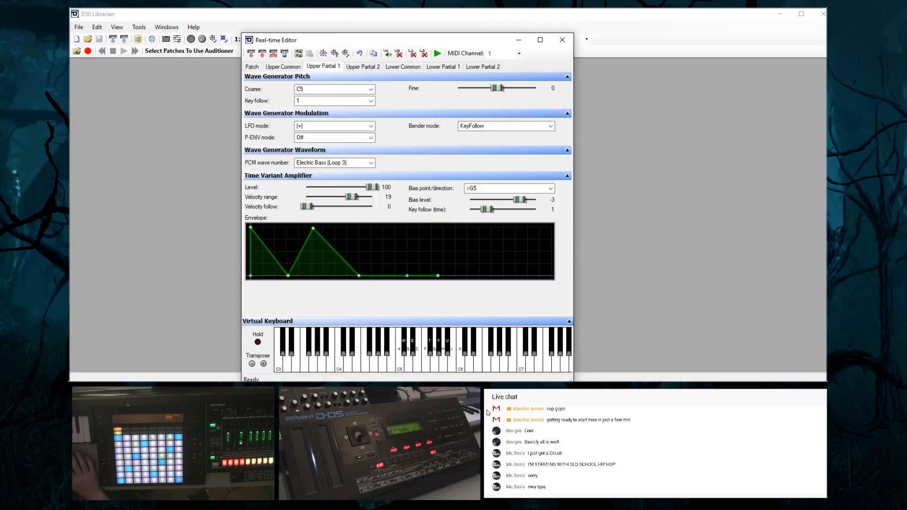
Show upper partial 2's parameters and solo it by unmuting upper partial 2 and muting upper partial 1
click(348, 68)
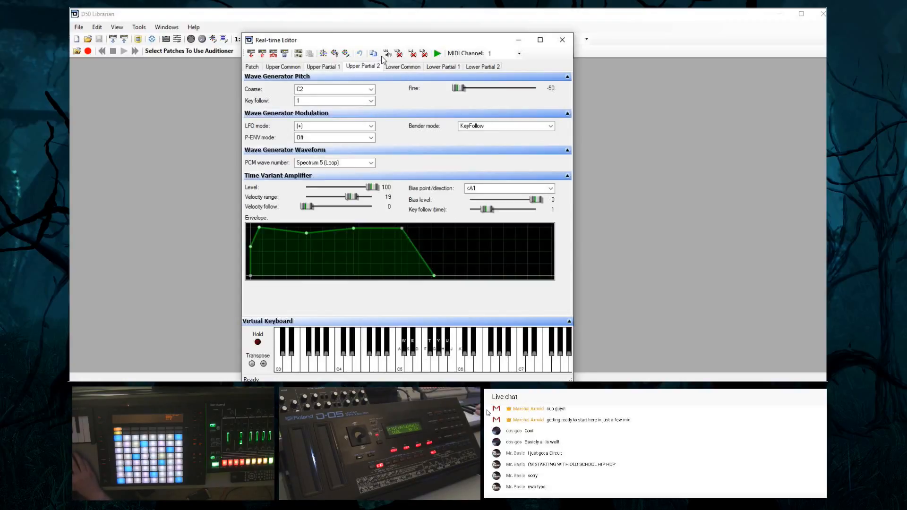
click(399, 54)
click(388, 54)
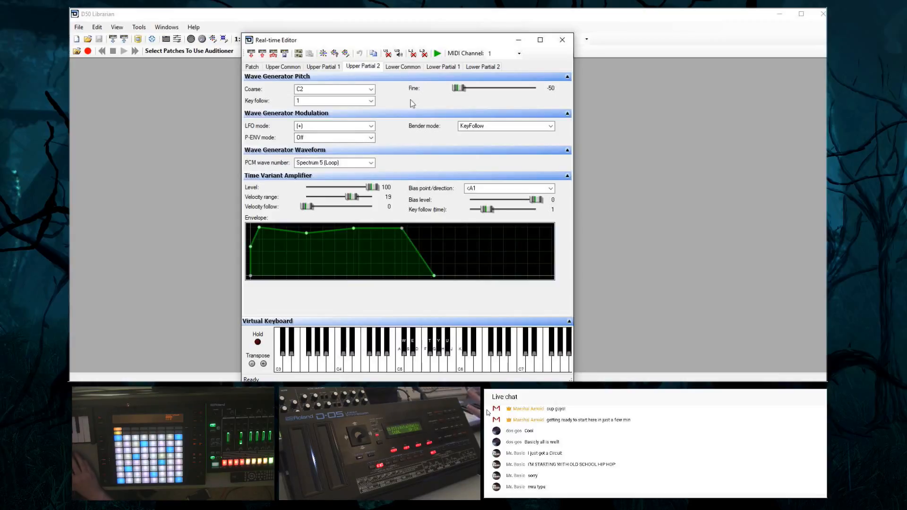
Look over the lower tone's common parameters and the settings of lower partials 1 and 2
click(393, 66)
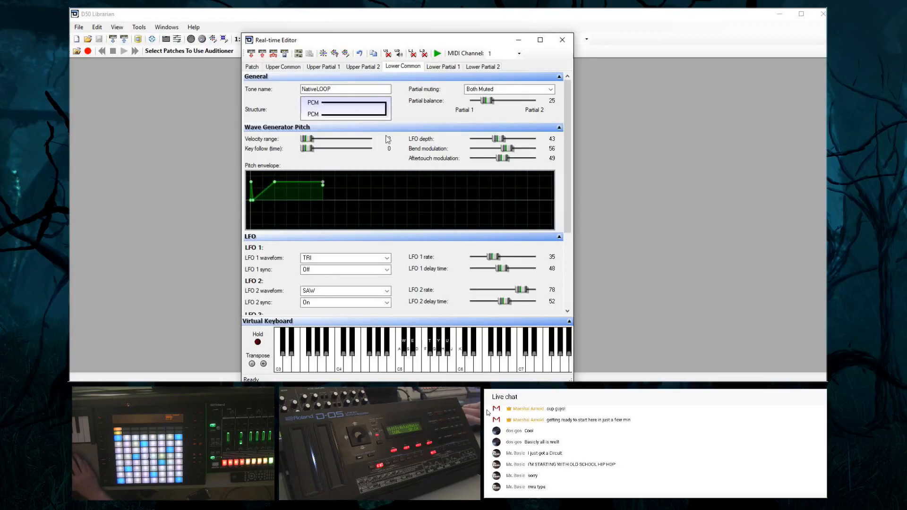
scroll(468, 263, down, 3)
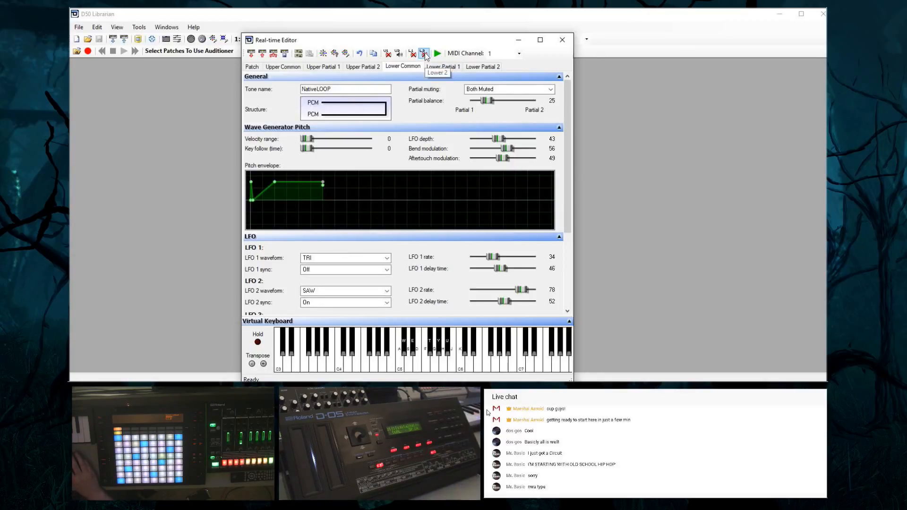
click(439, 68)
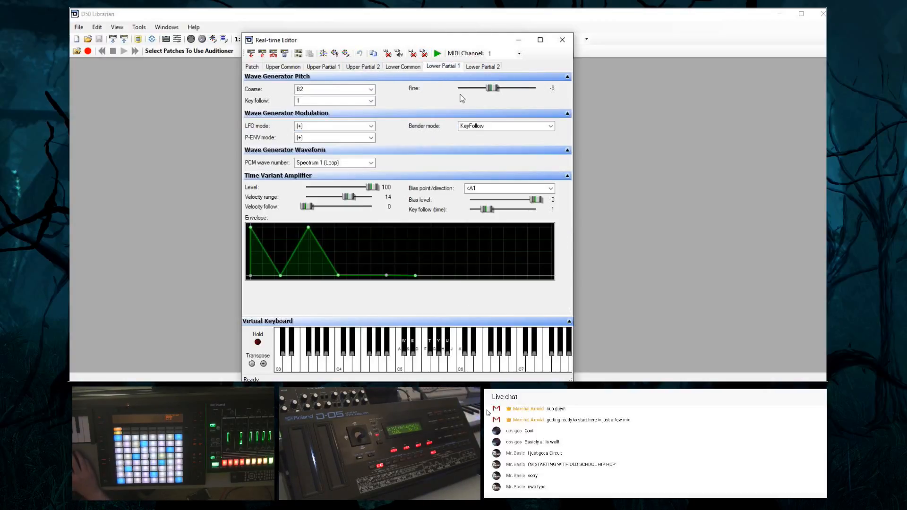
click(492, 67)
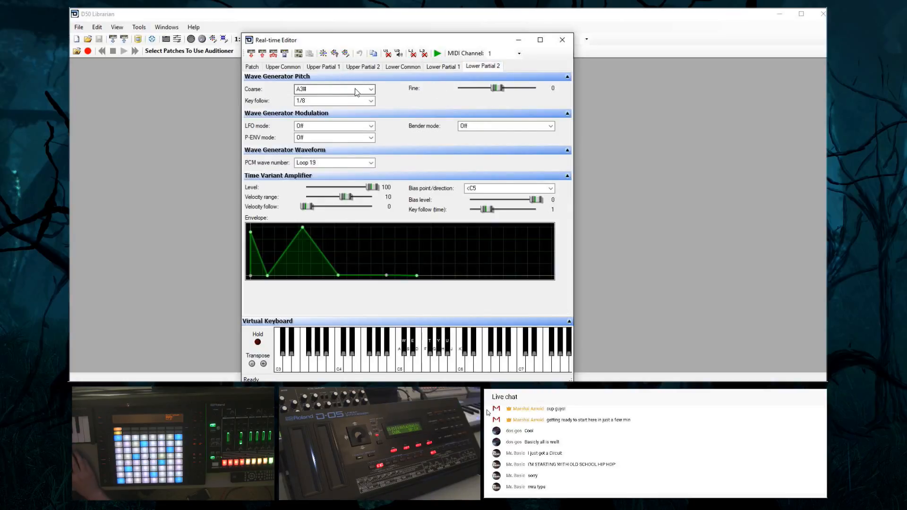
Browse the PCM waves available for lower partial 2 without choosing a different one
click(369, 164)
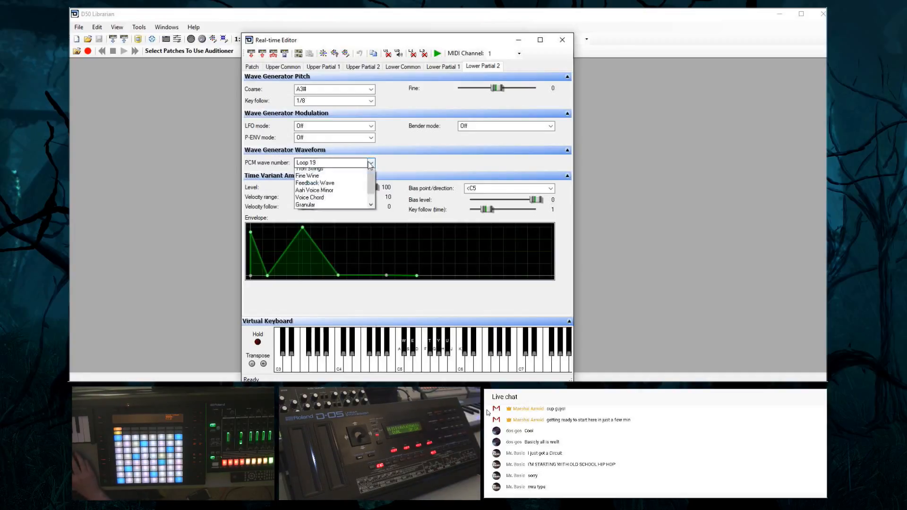
scroll(375, 356, down, 2)
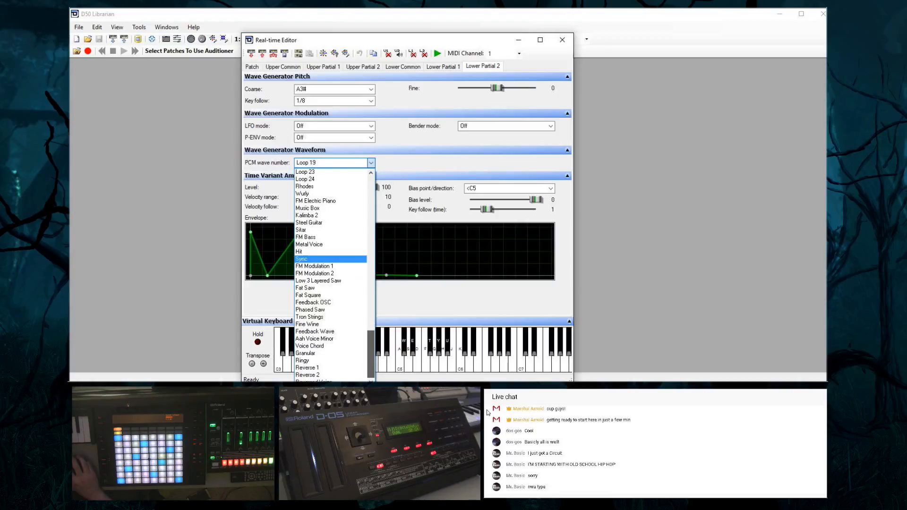
scroll(370, 297, up, 15)
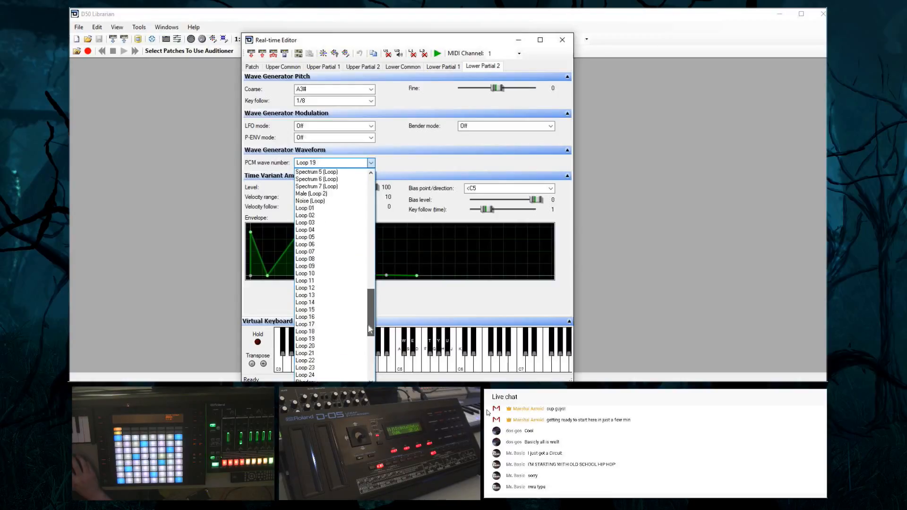
scroll(370, 297, up, 17)
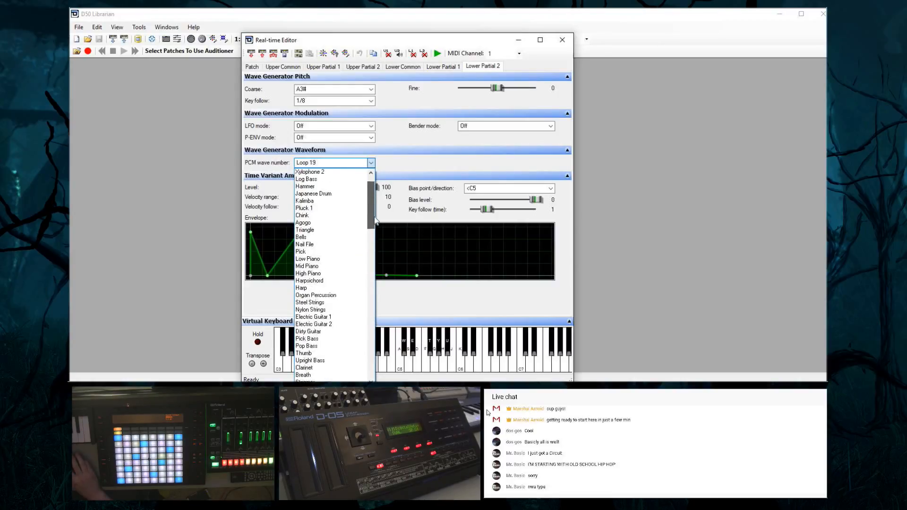
drag(376, 203, 383, 332)
Switch to the D-05 Parameter Guide PDF and look over its contents and the start of Basic Operation
click(536, 365)
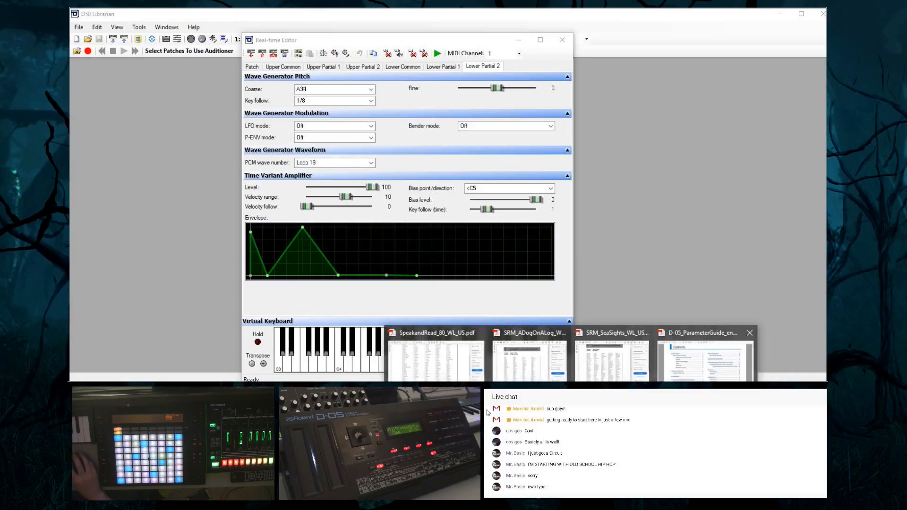
click(687, 364)
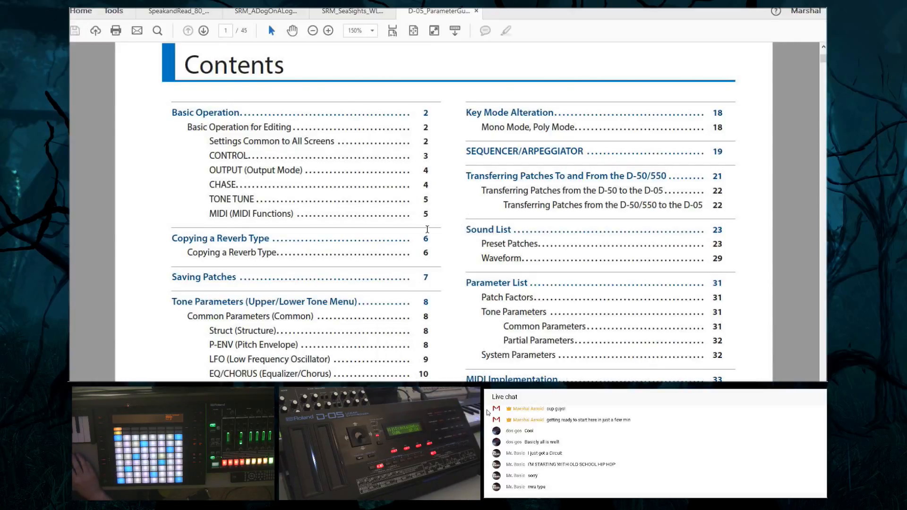
scroll(428, 229, down, 5)
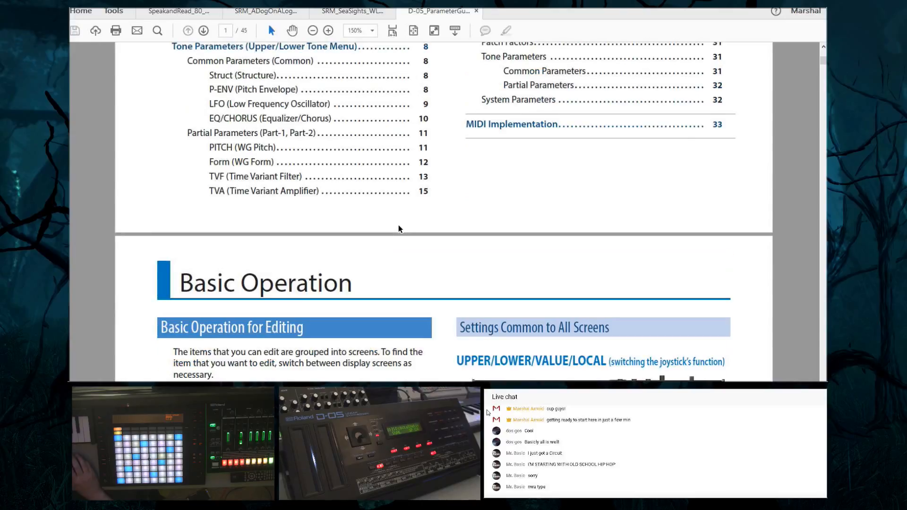
scroll(317, 201, up, 2)
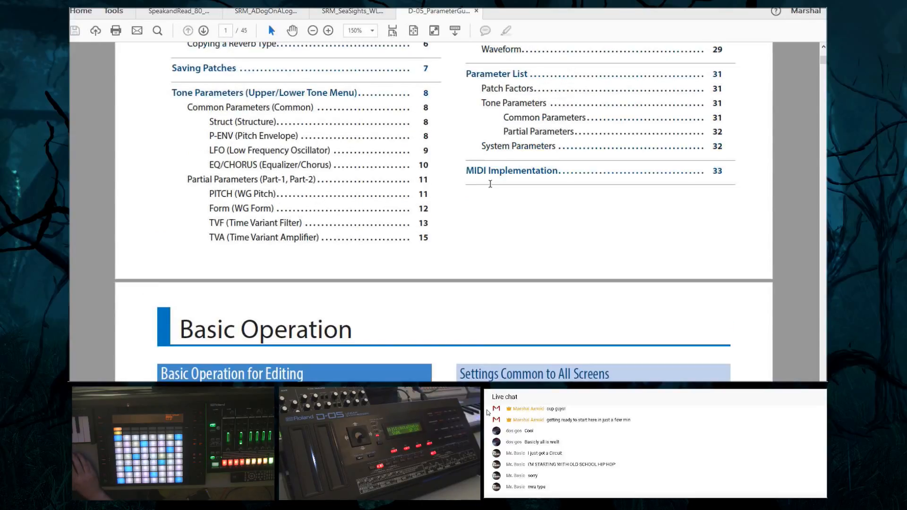
scroll(524, 188, down, 3)
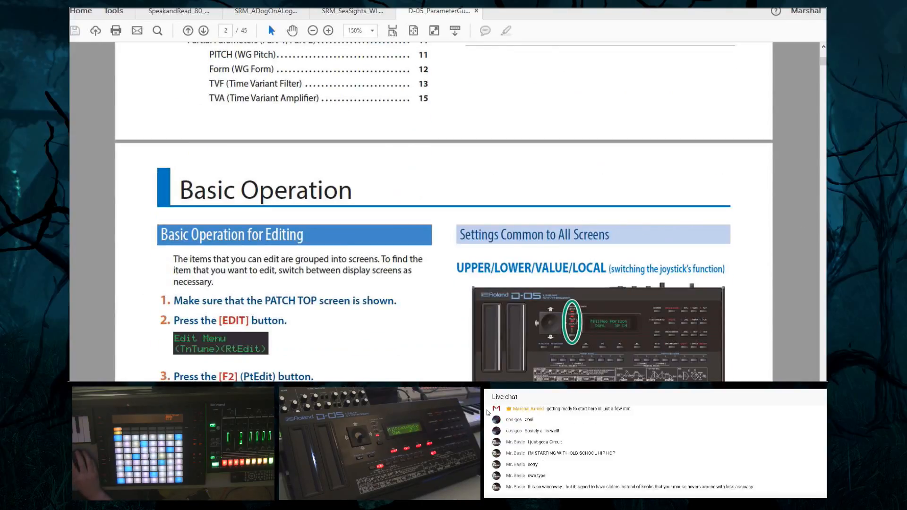
Examine the guide's MIDI Implementation pages, covering the partial parameter table, data transfer examples and address mapping
drag(824, 62, 824, 347)
scroll(548, 280, up, 7)
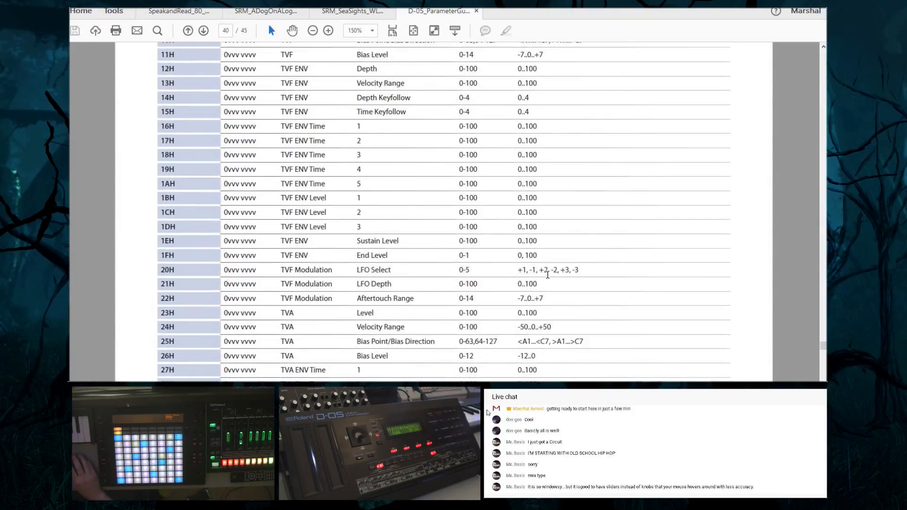
scroll(548, 279, up, 7)
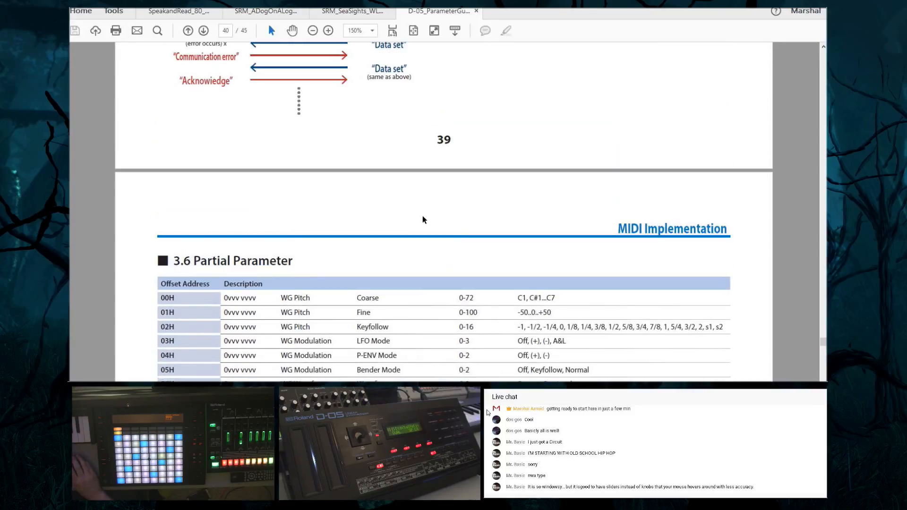
scroll(410, 210, up, 10)
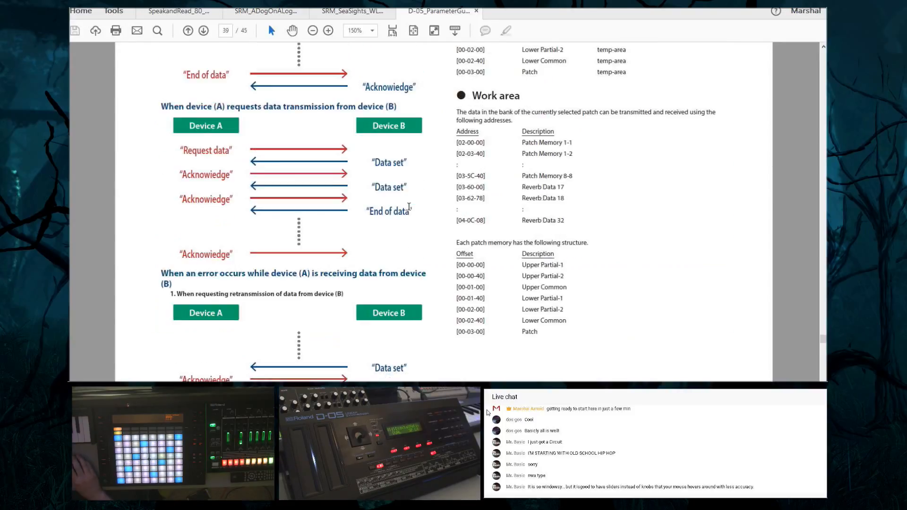
scroll(408, 208, up, 10)
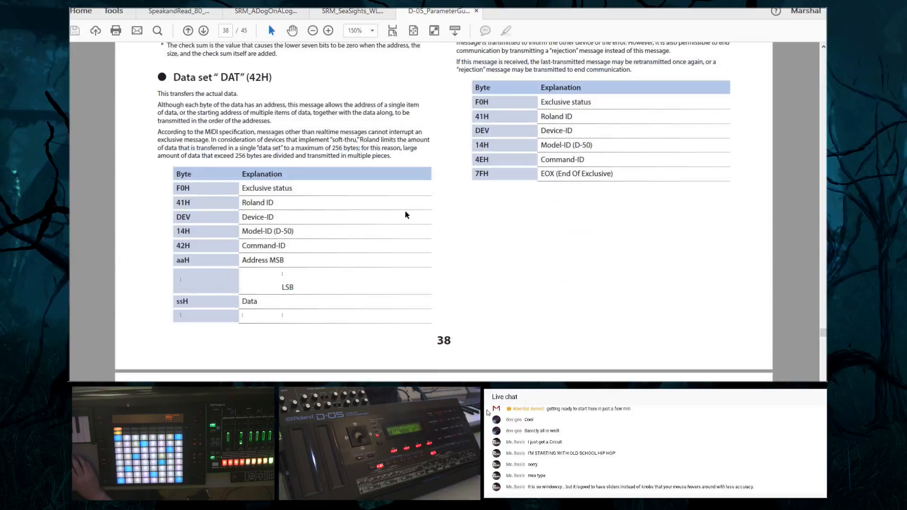
scroll(407, 216, down, 1)
scroll(407, 215, down, 8)
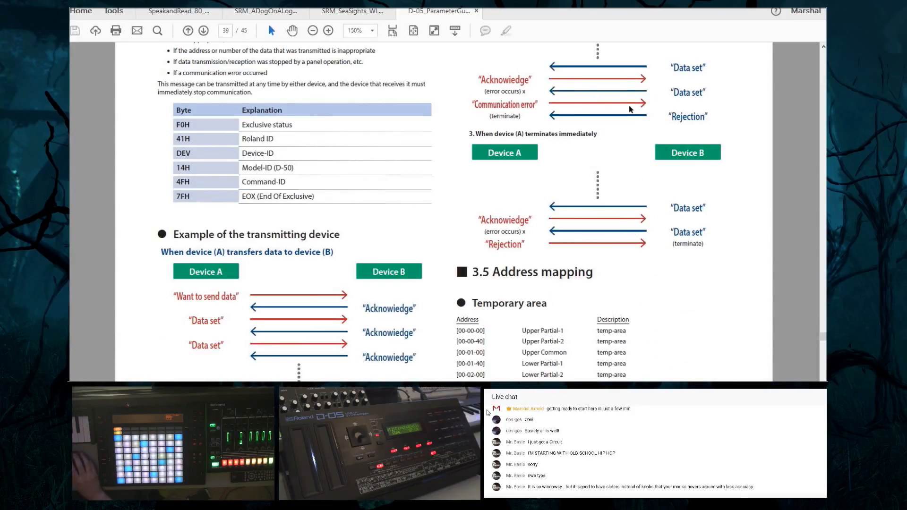
scroll(600, 123, up, 3)
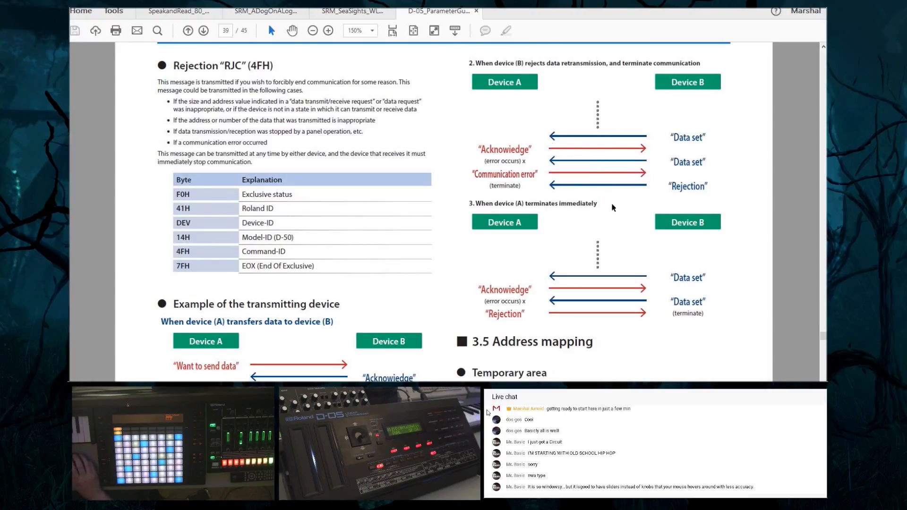
scroll(302, 307, down, 4)
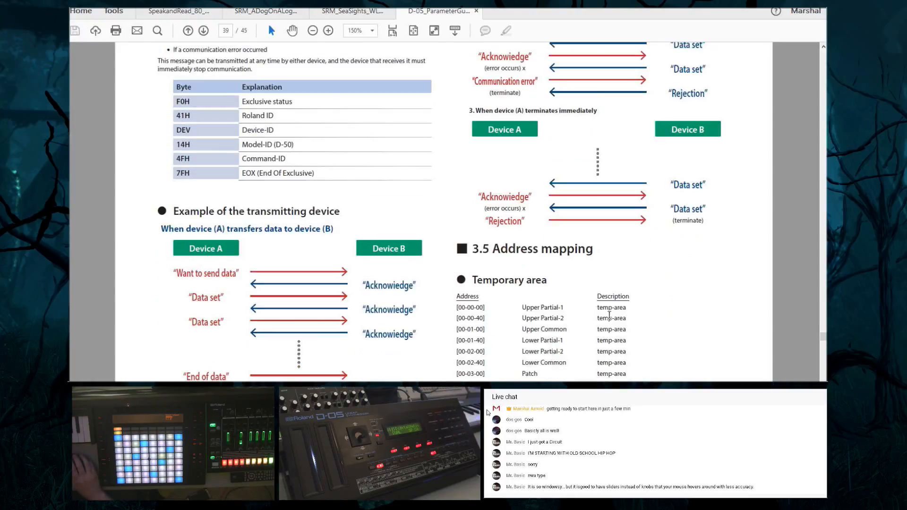
scroll(301, 307, down, 4)
scroll(301, 308, down, 4)
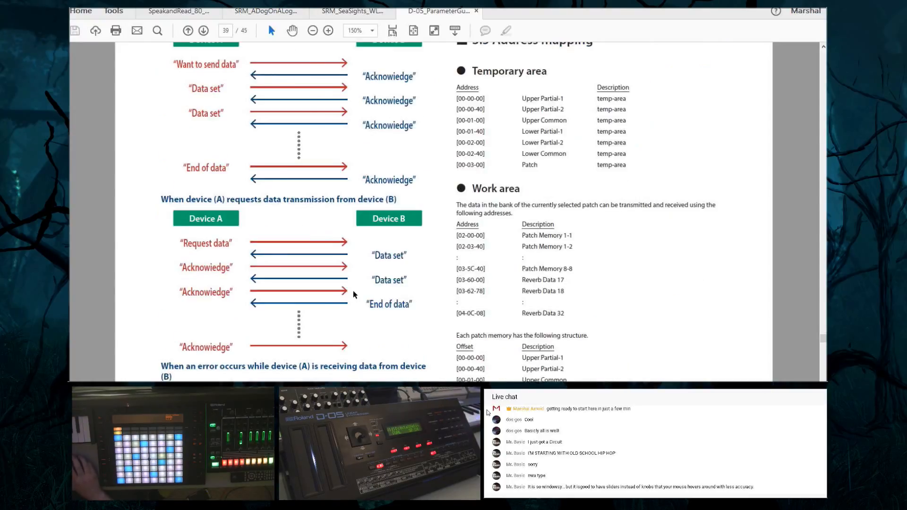
Look back through the guide's MIDI Implementation pages, from address mapping and exclusive messages to receive and transmit data, up to the Parameter List
scroll(405, 303, up, 20)
scroll(404, 303, up, 6)
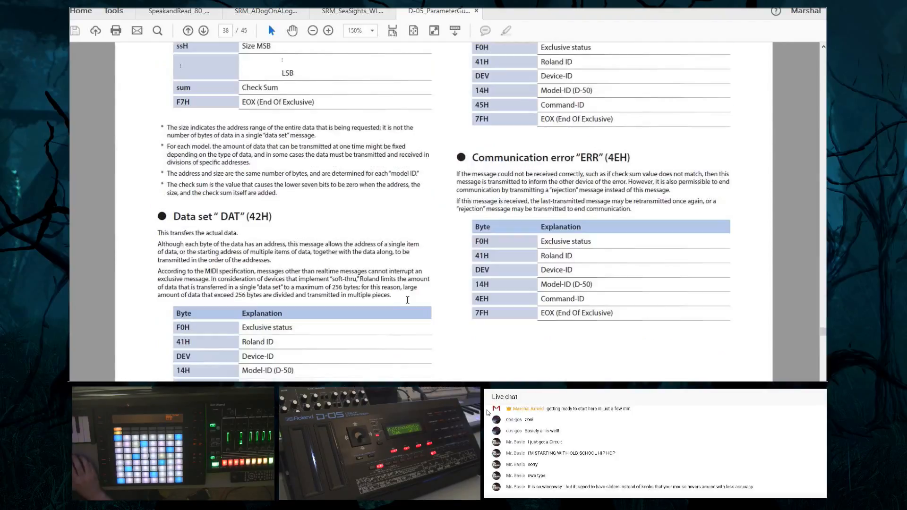
scroll(402, 298, up, 10)
scroll(397, 290, up, 20)
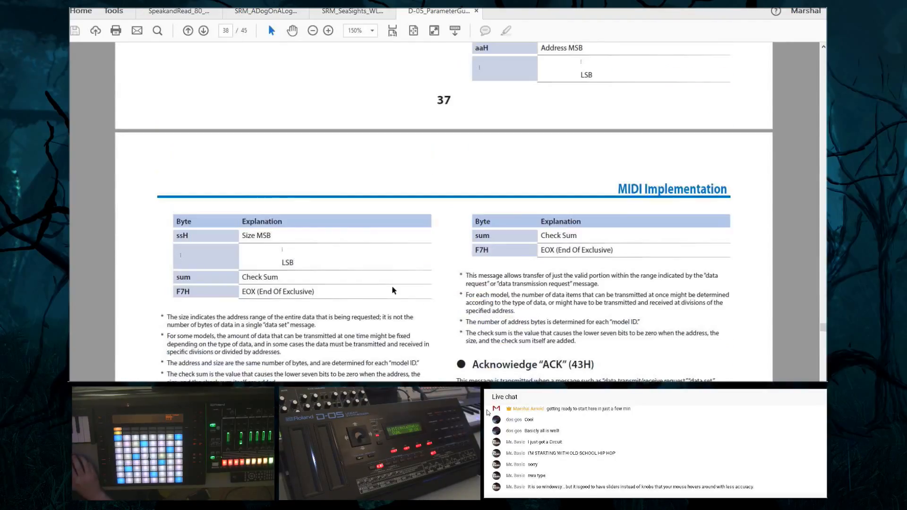
scroll(389, 288, up, 20)
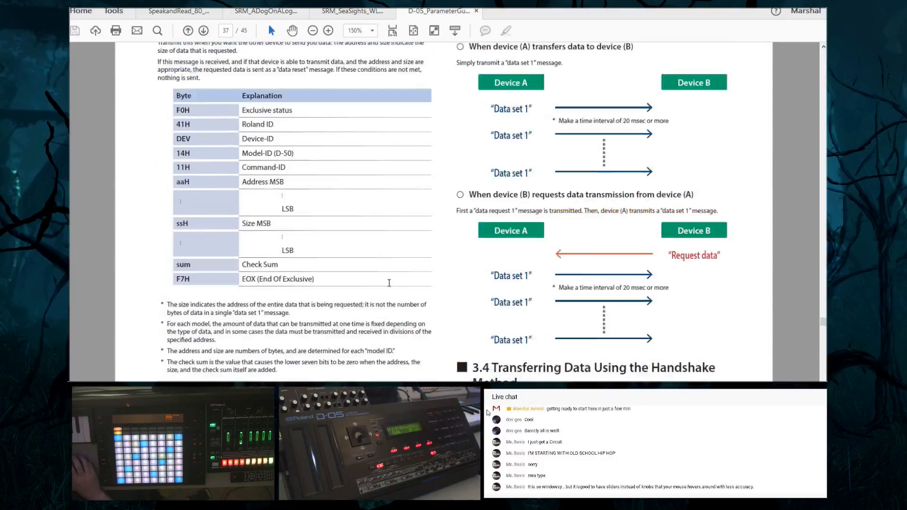
scroll(371, 272, up, 20)
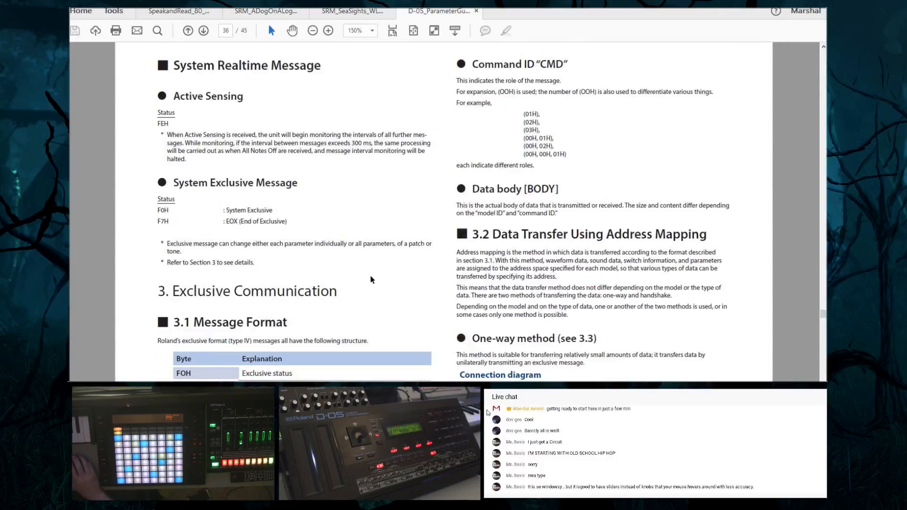
scroll(361, 269, up, 20)
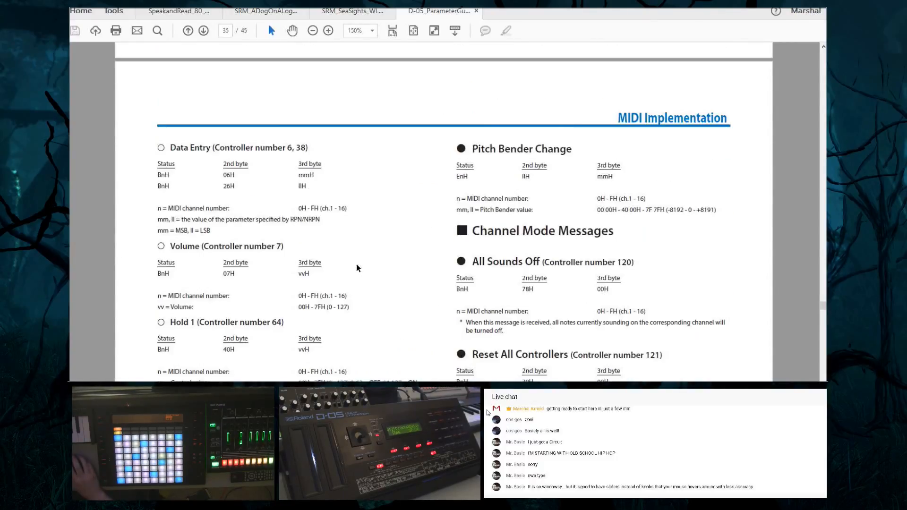
scroll(356, 268, up, 3)
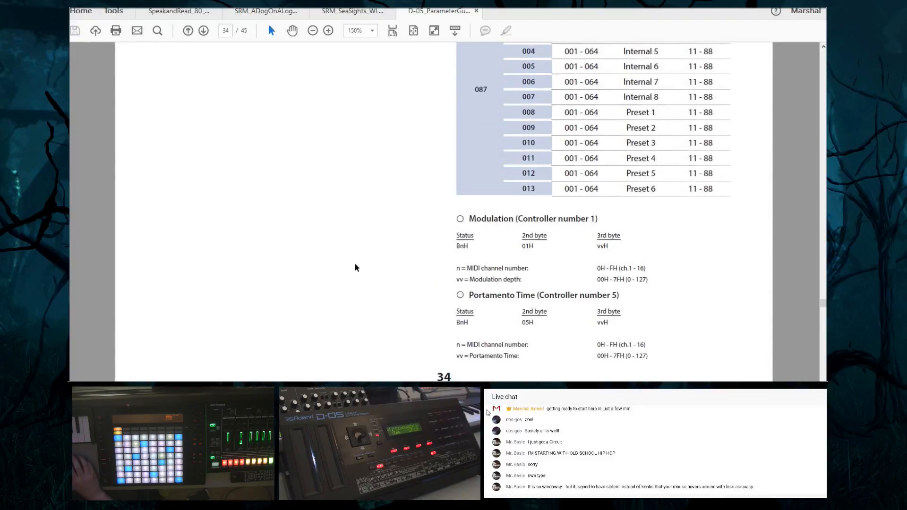
scroll(355, 268, up, 12)
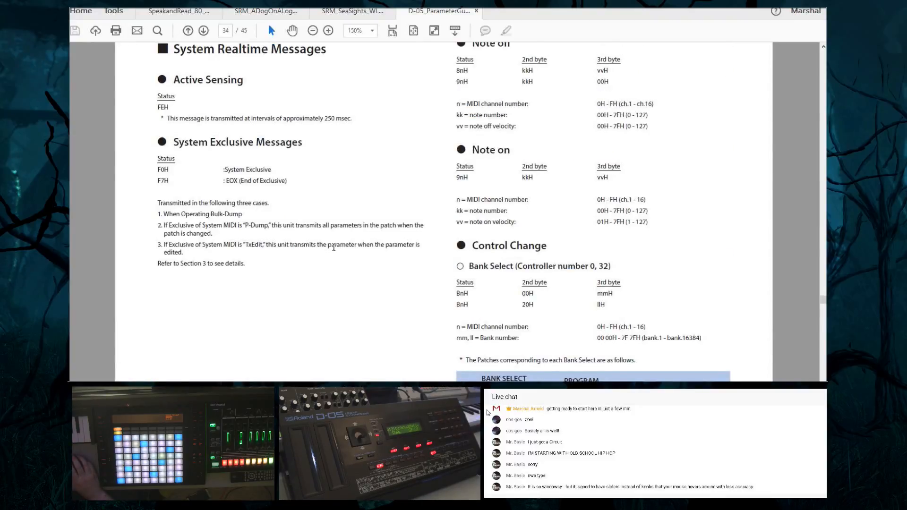
scroll(330, 244, up, 5)
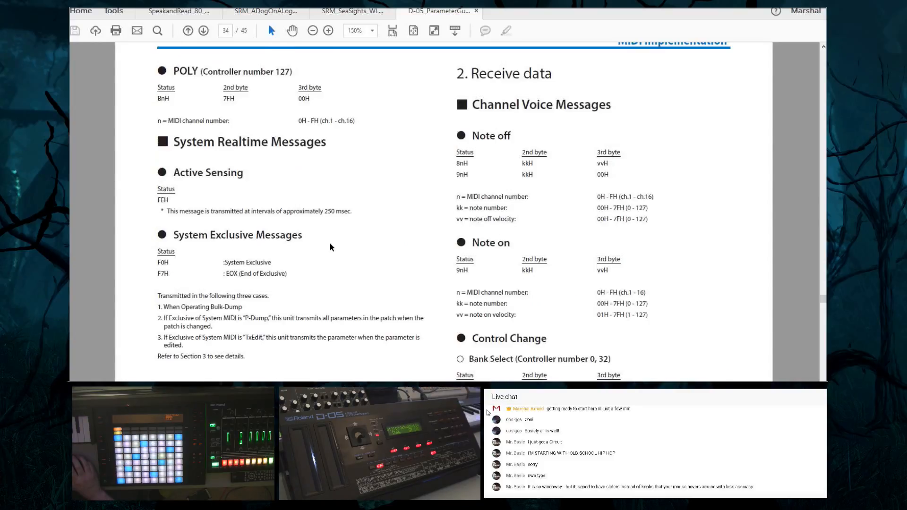
scroll(330, 247, up, 2)
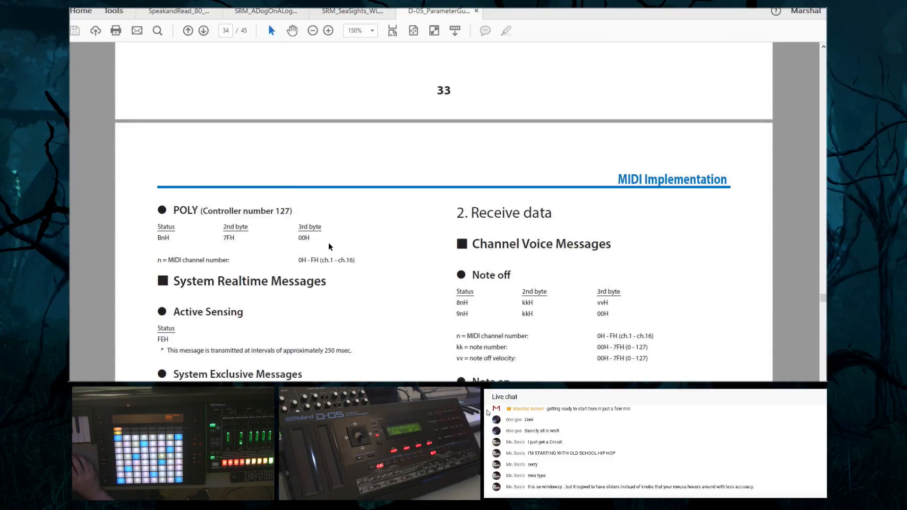
scroll(330, 247, up, 15)
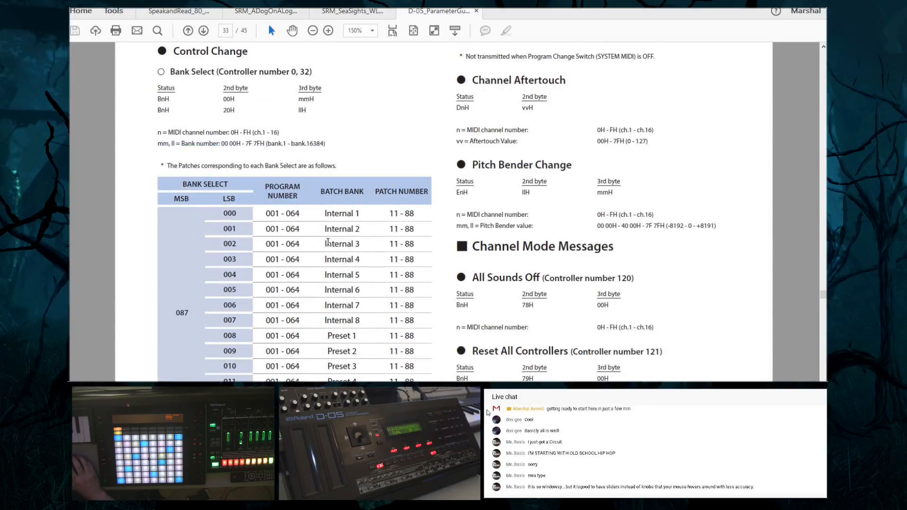
scroll(328, 243, up, 4)
scroll(444, 213, up, 20)
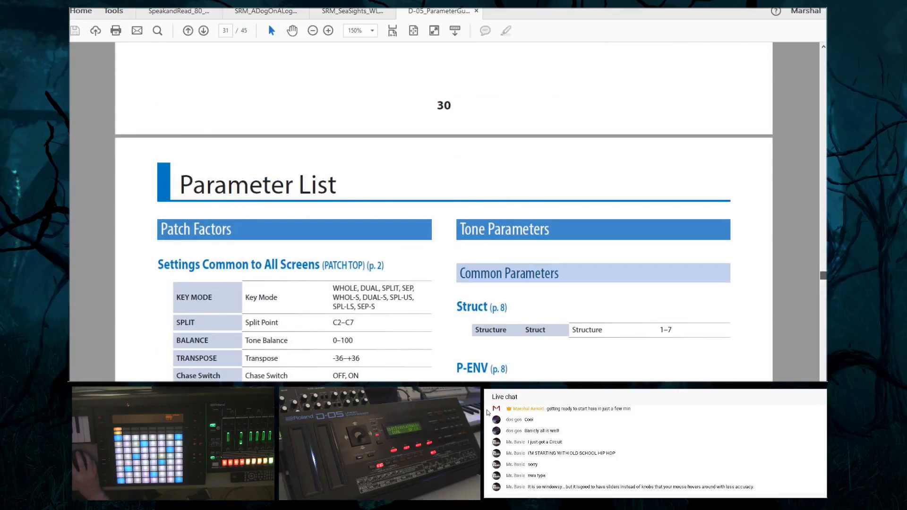
Examine the guide's Sound List of PCM waves, including the looped sounds and the combined Loop entries
scroll(444, 212, down, 5)
mouse_move(824, 280)
mouse_down()
mouse_move(824, 290)
mouse_move(824, 266)
mouse_up()
scroll(634, 279, up, 3)
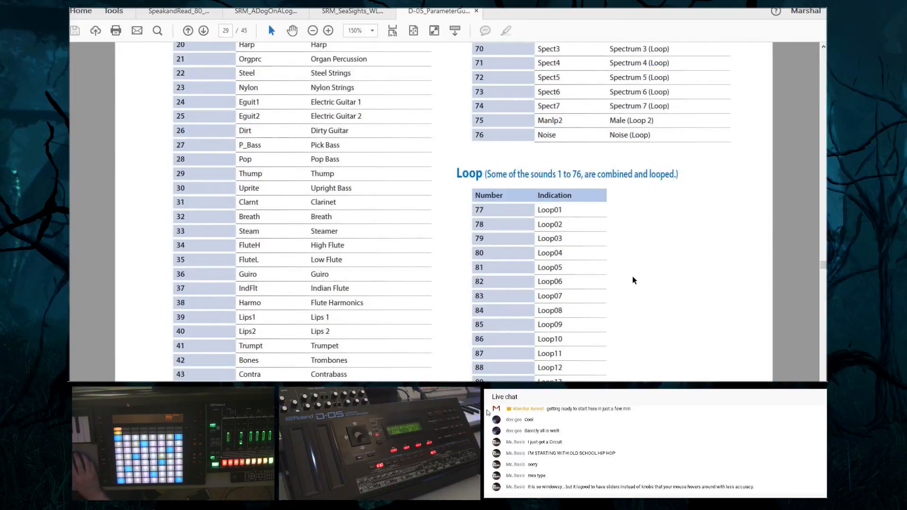
scroll(633, 278, up, 6)
scroll(634, 276, down, 3)
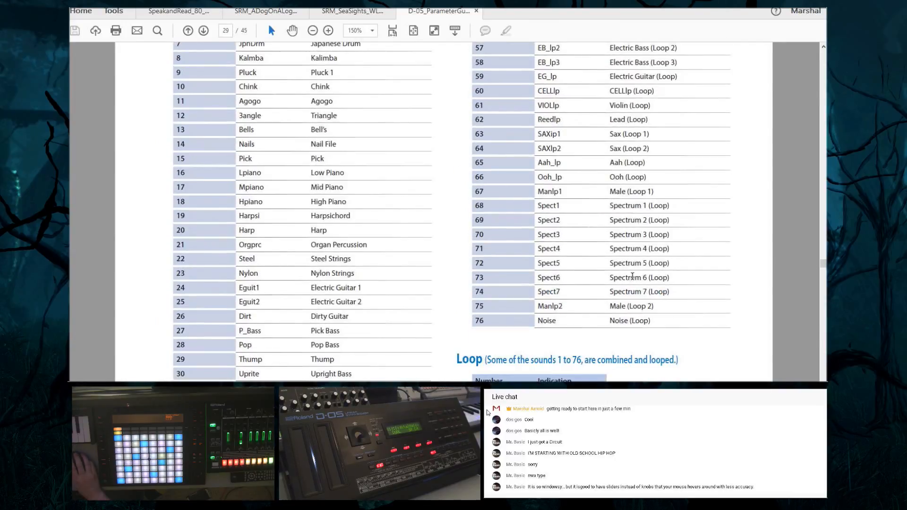
scroll(616, 271, down, 17)
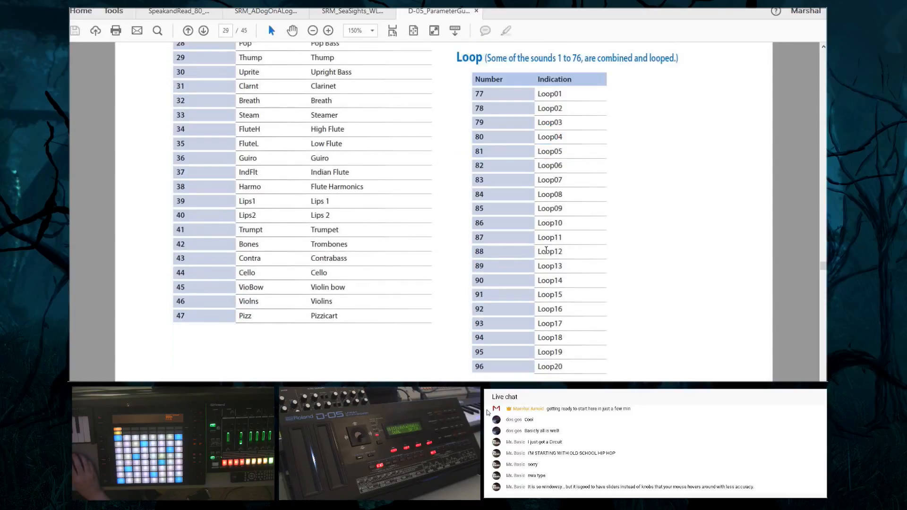
scroll(553, 254, down, 10)
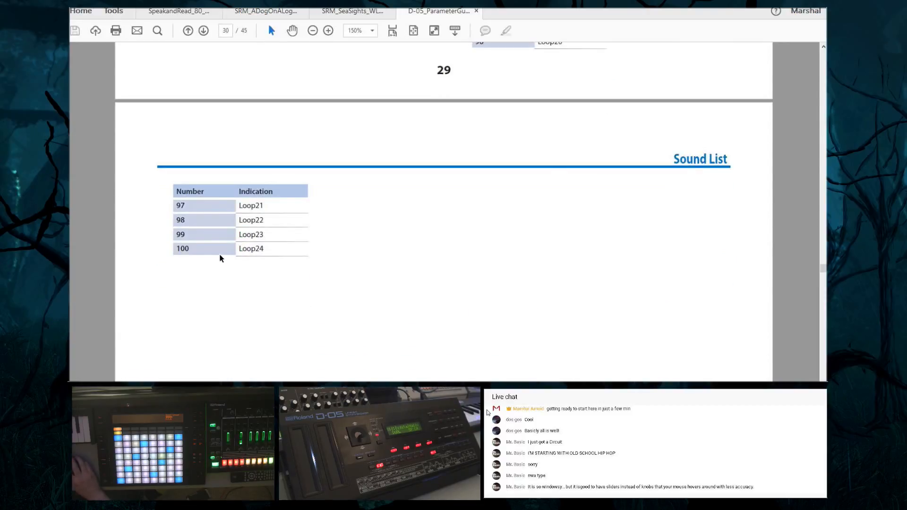
scroll(456, 264, up, 11)
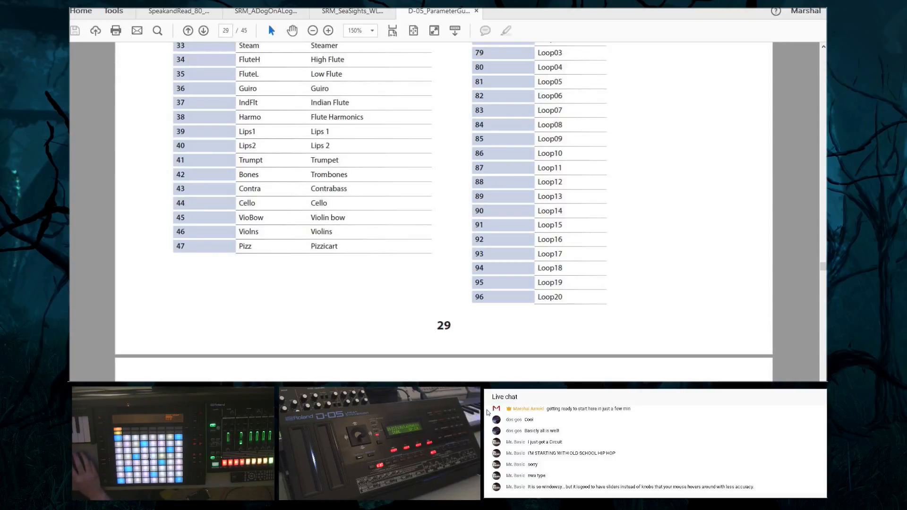
Switch back to D50 Librarian's Real-time Editor and browse the PCM waves available for lower partial 2, keeping Loop 19
mouse_move(619, 402)
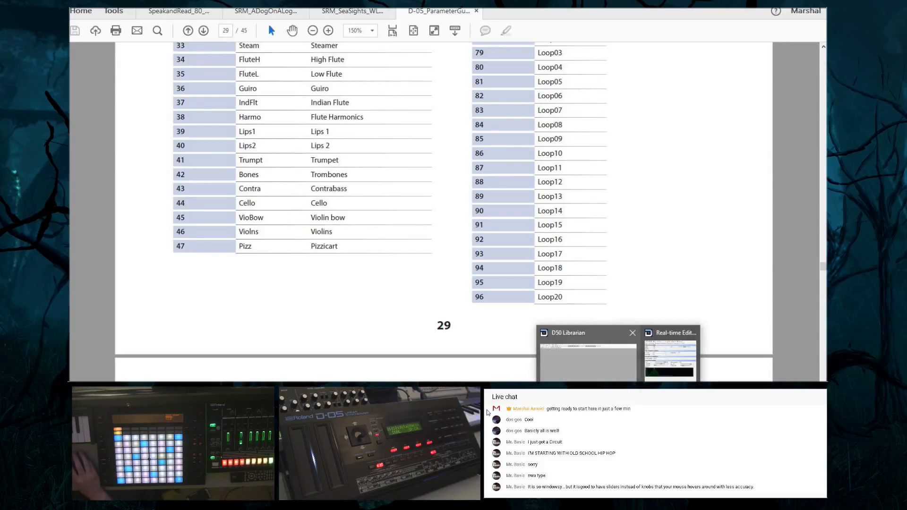
click(608, 334)
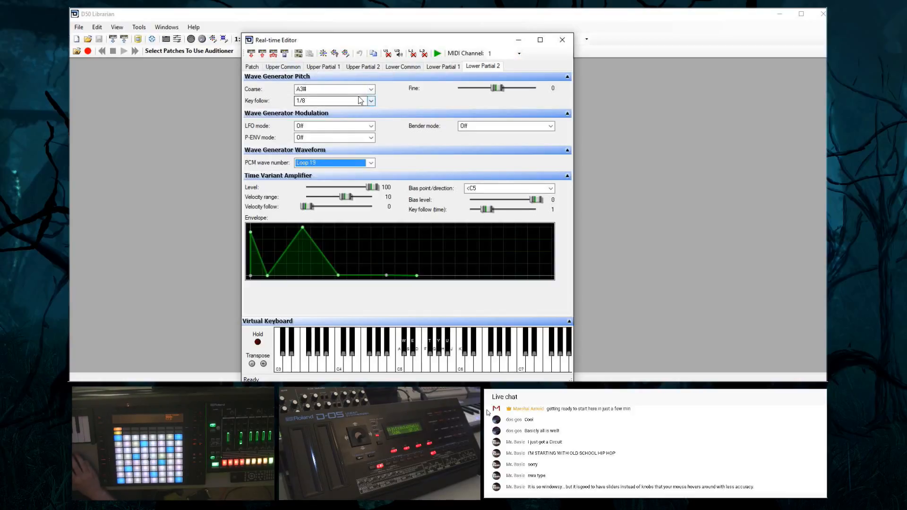
click(371, 164)
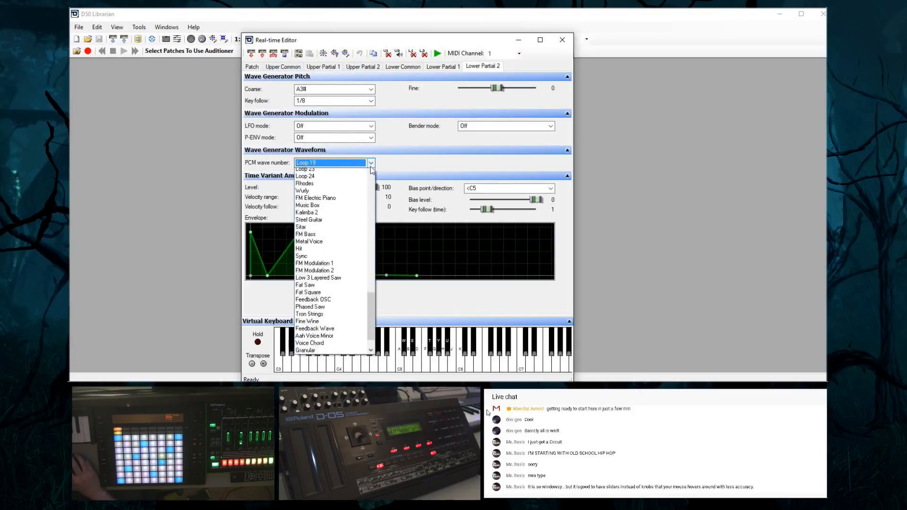
scroll(361, 177, up, 1)
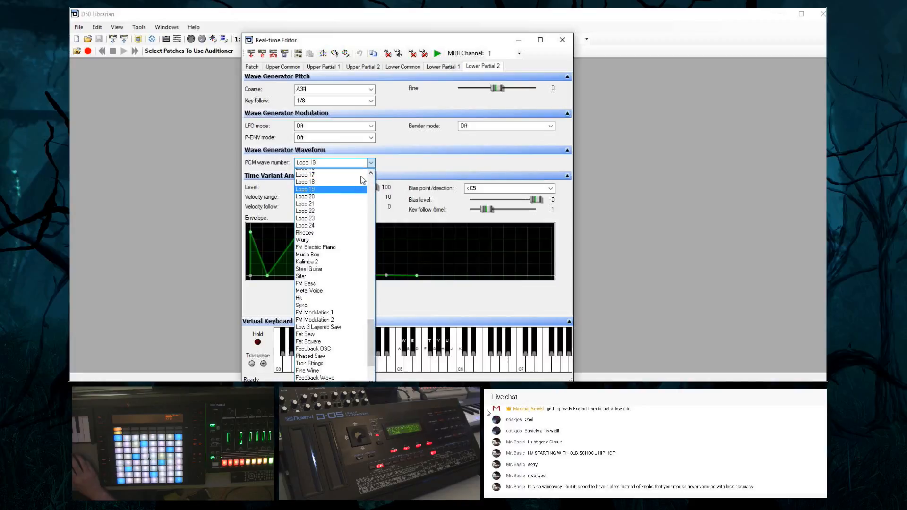
scroll(359, 222, up, 10)
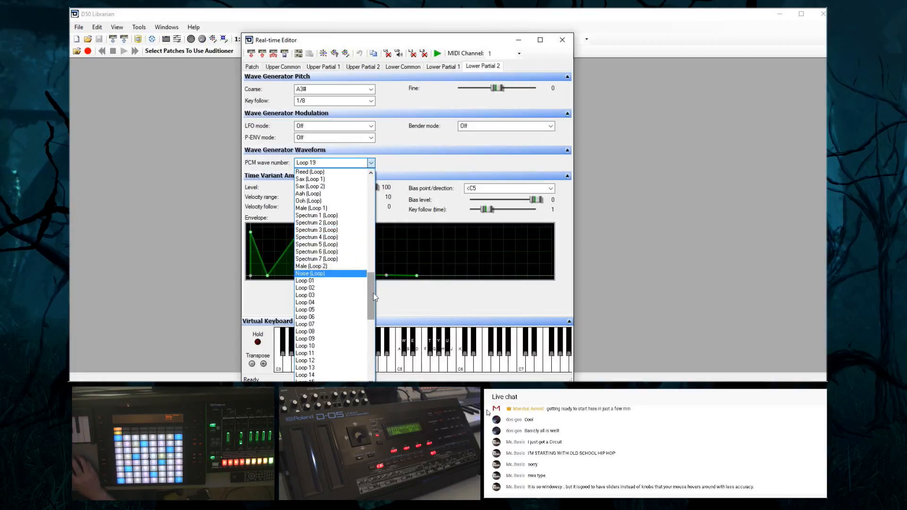
drag(374, 293, 383, 369)
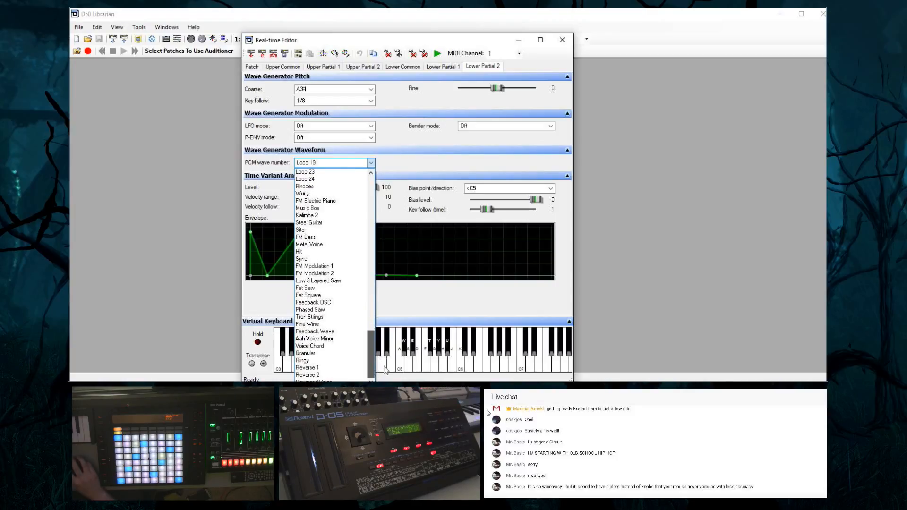
drag(387, 371, 396, 292)
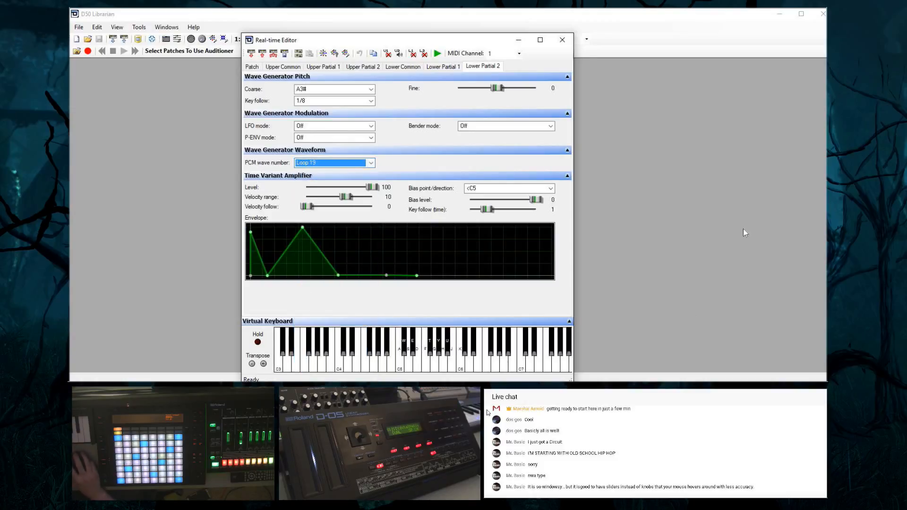
click(420, 304)
Show lower partial 1's settings and isolate its sound by unmuting it and muting both upper partials
click(400, 55)
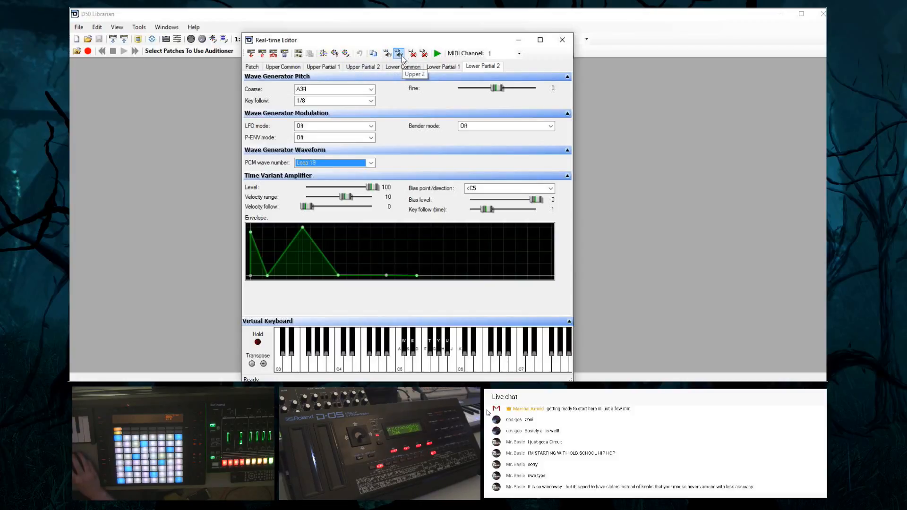
click(442, 67)
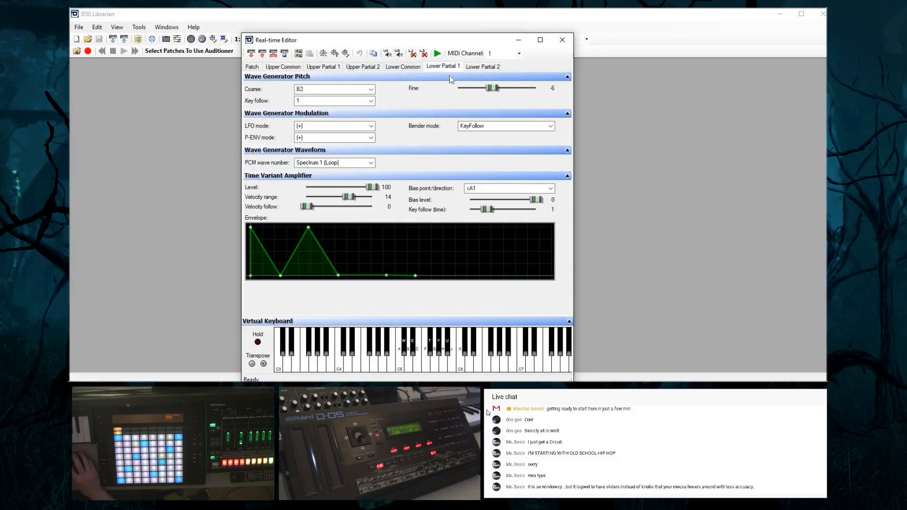
click(412, 54)
click(400, 55)
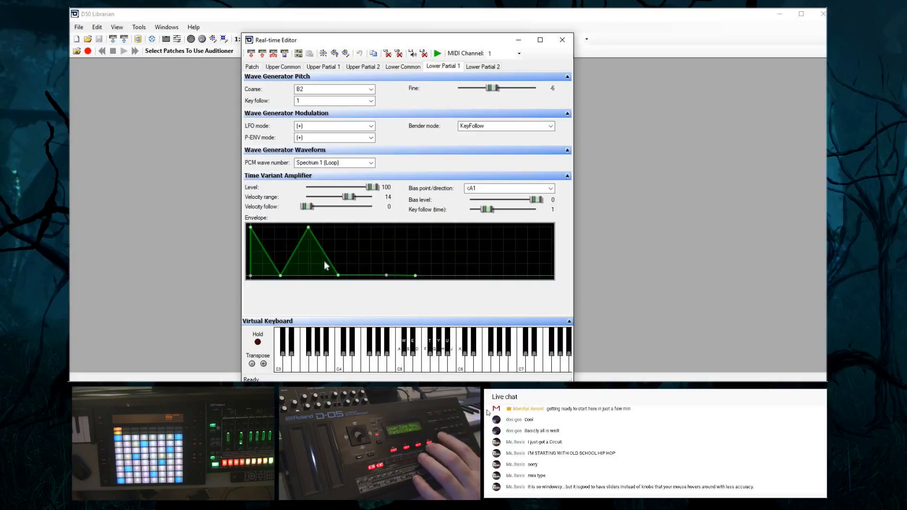
Show lower partial 2, make it the only unmuted partial, and check its first amplifier envelope point
click(470, 69)
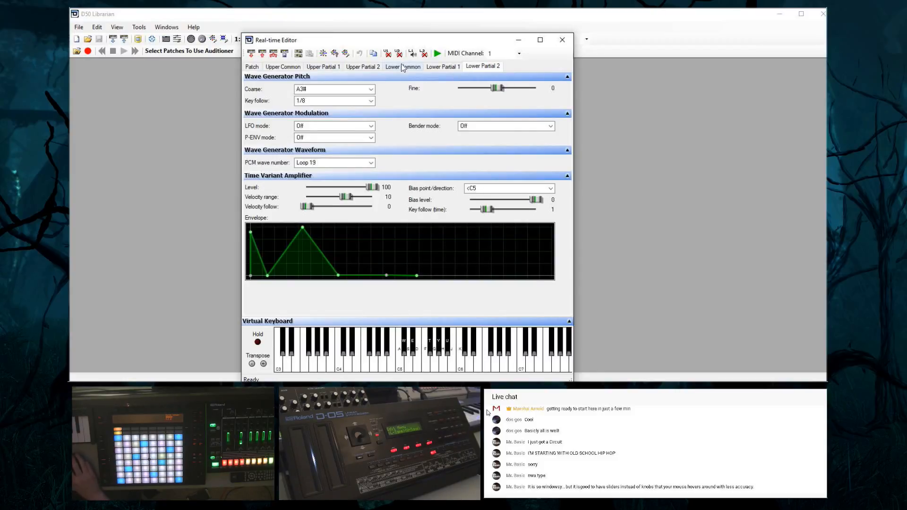
click(424, 54)
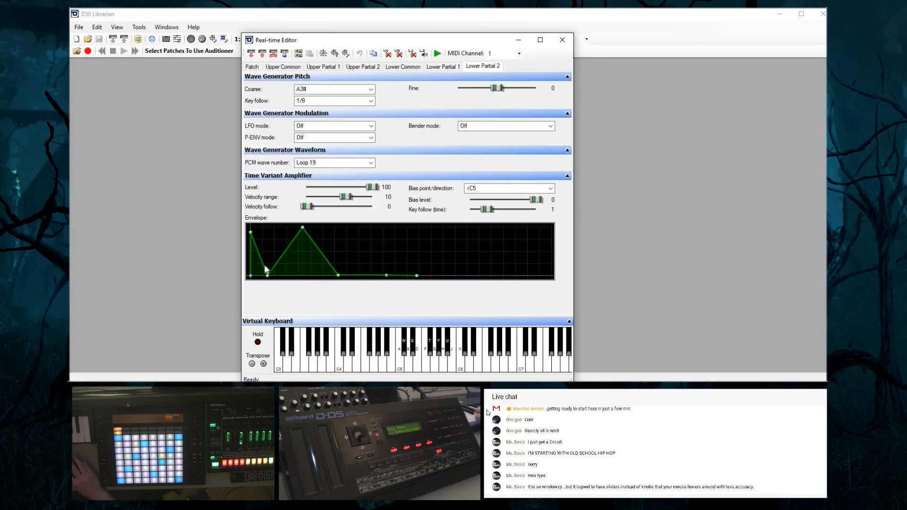
mouse_move(253, 236)
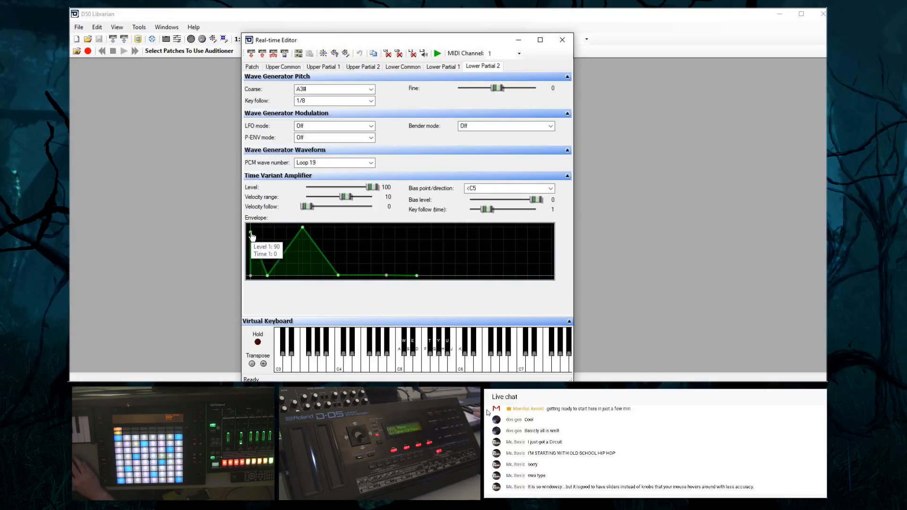
Lengthen Time 2 of lower partial 2's amplifier envelope to 100 and send the current tab's settings to the synth
mouse_move(268, 278)
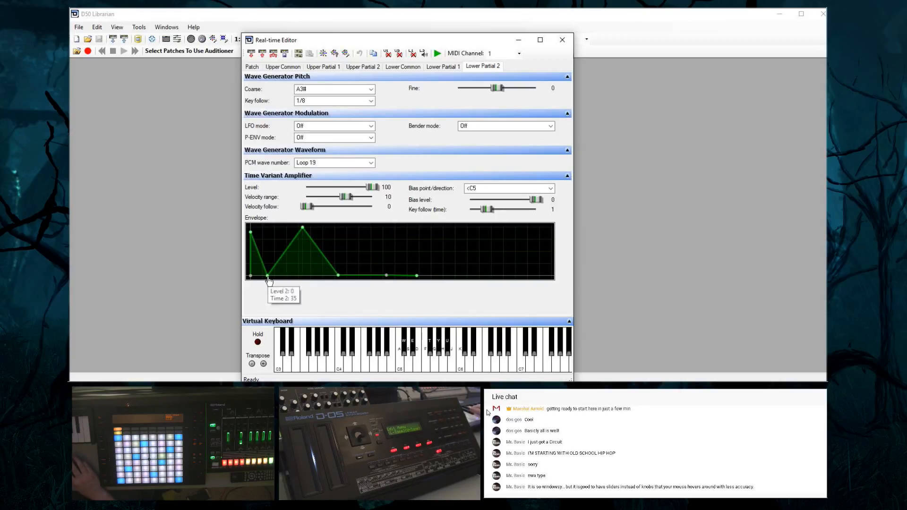
drag(267, 278, 335, 291)
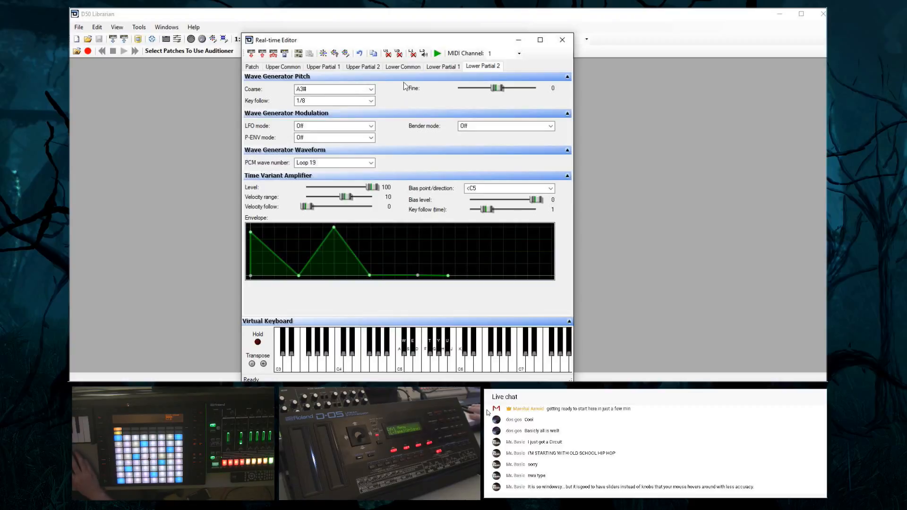
click(262, 54)
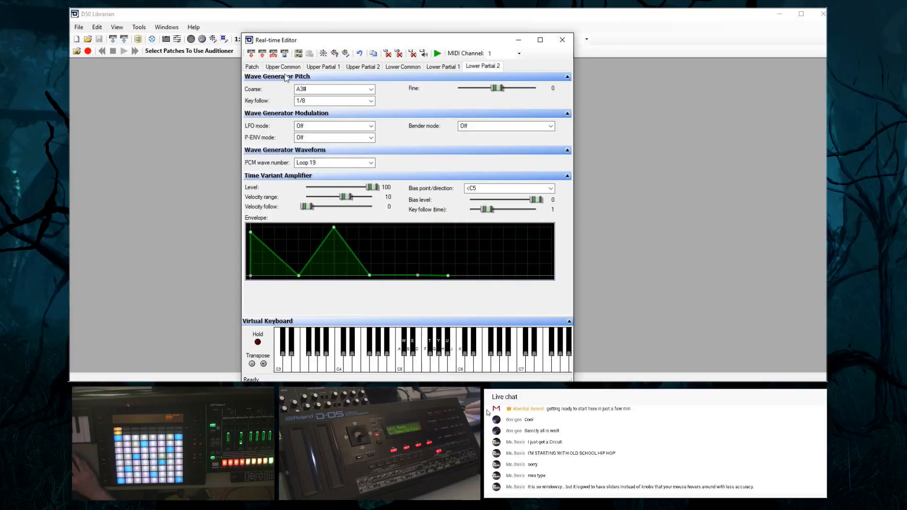
Shorten Time 2 of lower partial 2's amplifier envelope to 7, keeping Level 2 at 0
mouse_move(299, 278)
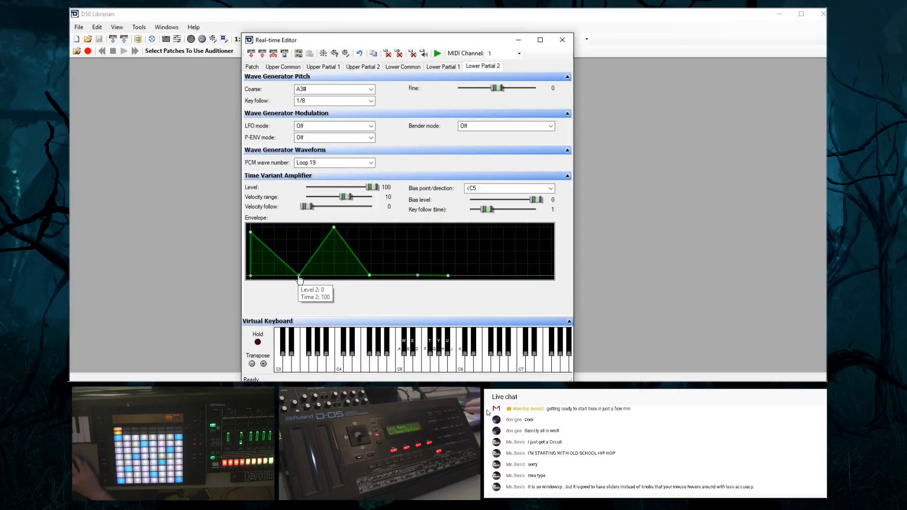
drag(300, 277, 259, 277)
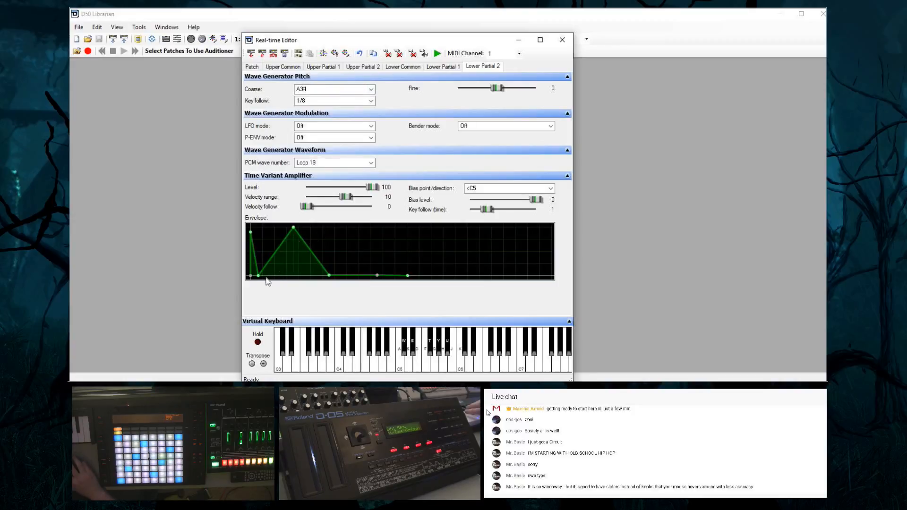
drag(259, 276, 251, 285)
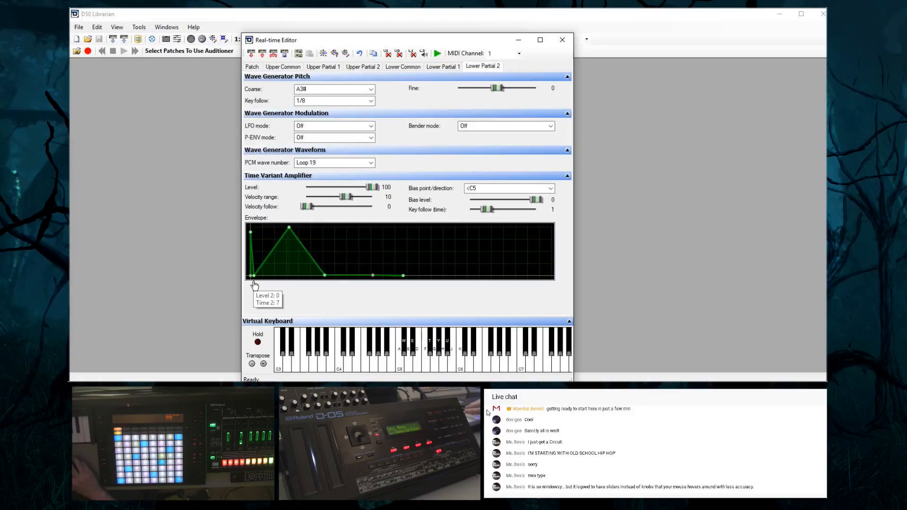
Set Time 2 of lower partial 2's amplifier envelope to 66 and send the current tab's settings to the synth
drag(255, 285, 310, 290)
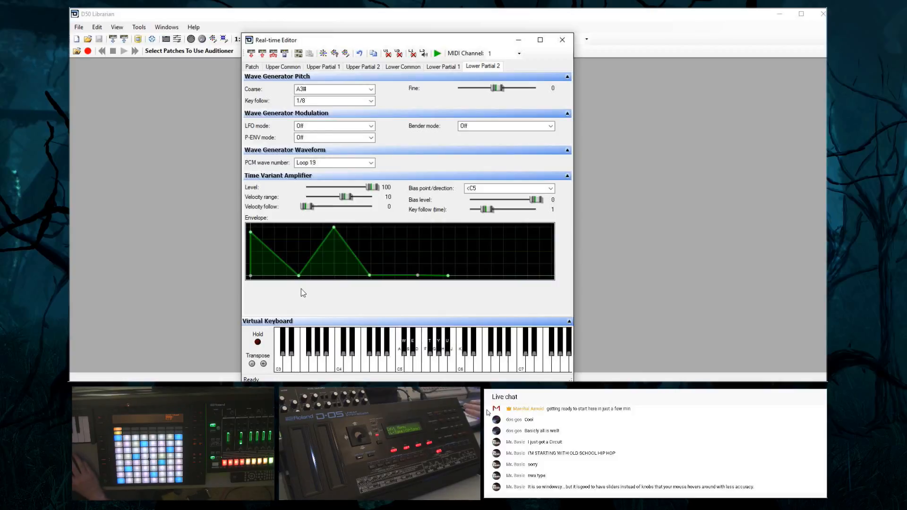
mouse_move(298, 280)
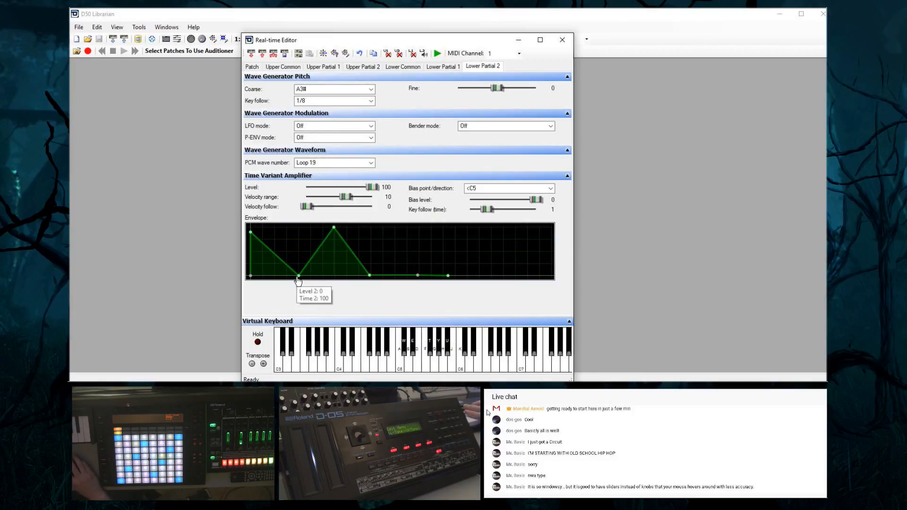
drag(298, 280, 282, 279)
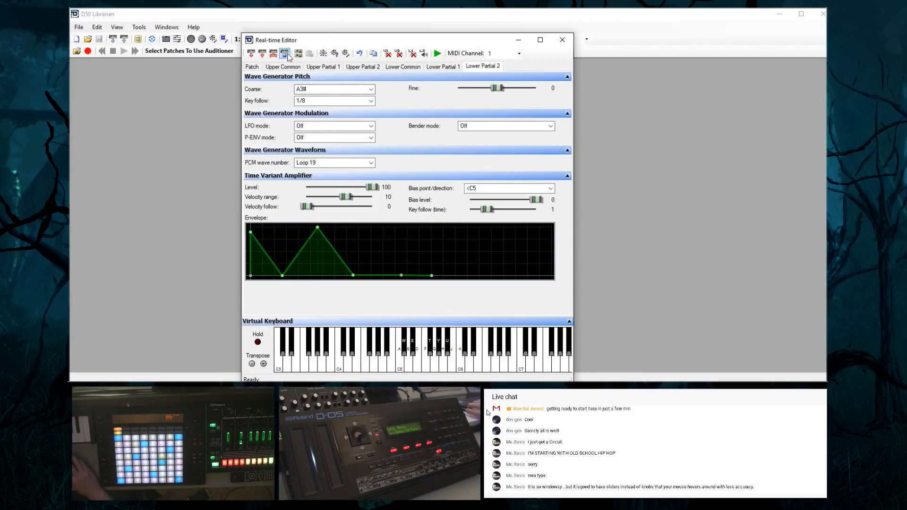
click(262, 55)
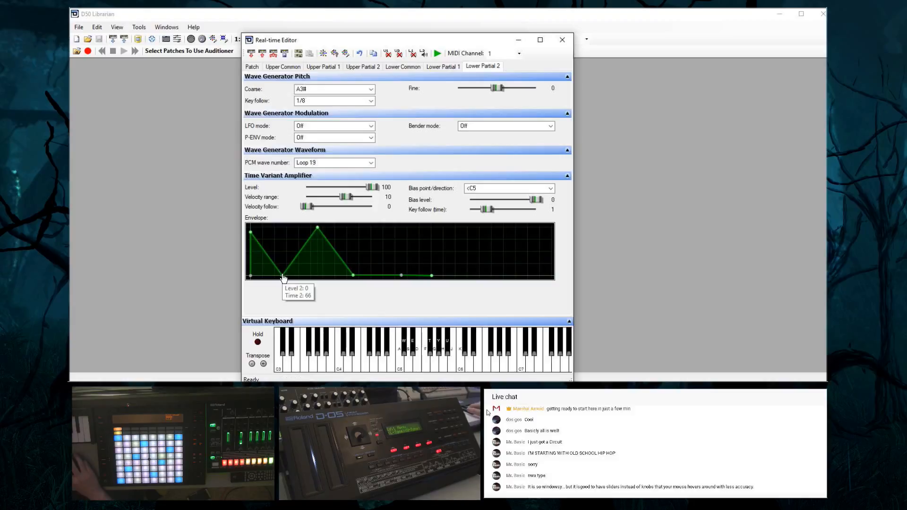
Shorten Time 2 of lower partial 2's amplifier envelope a little further and make both upper partials and lower partial 1 audible
drag(283, 277, 274, 276)
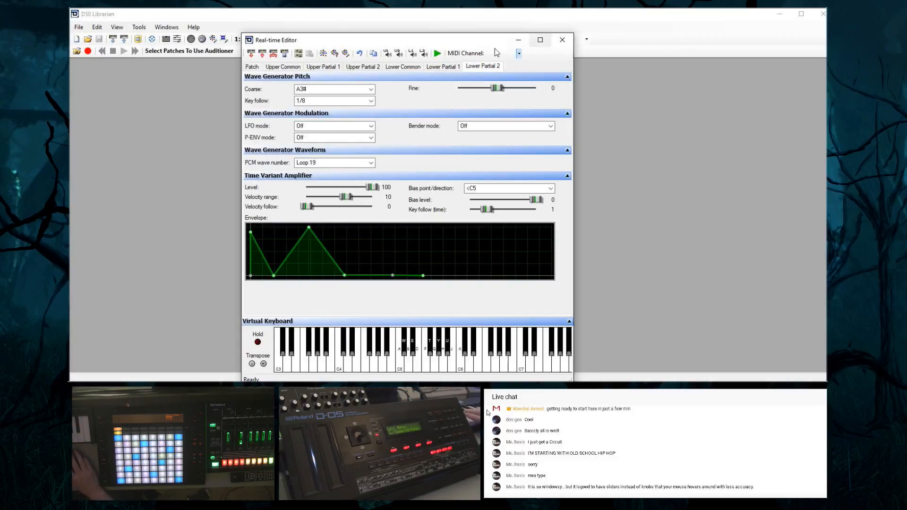
click(400, 54)
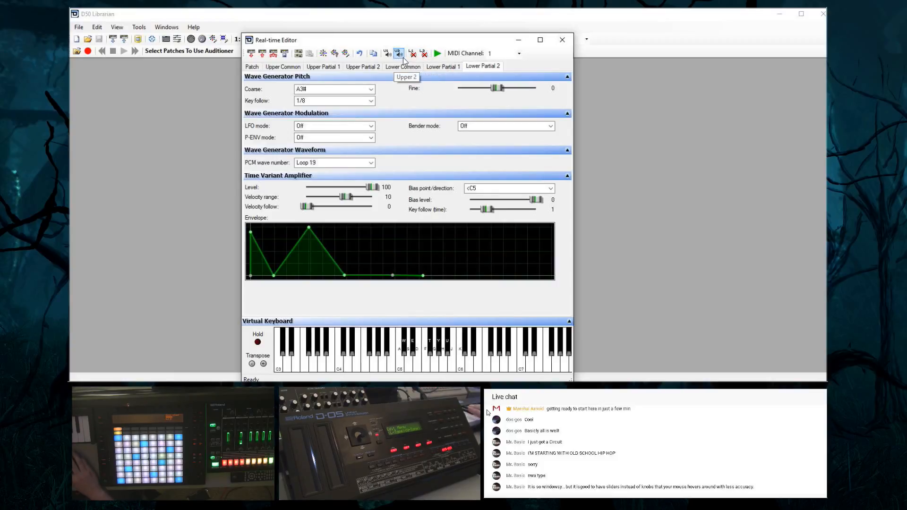
click(413, 53)
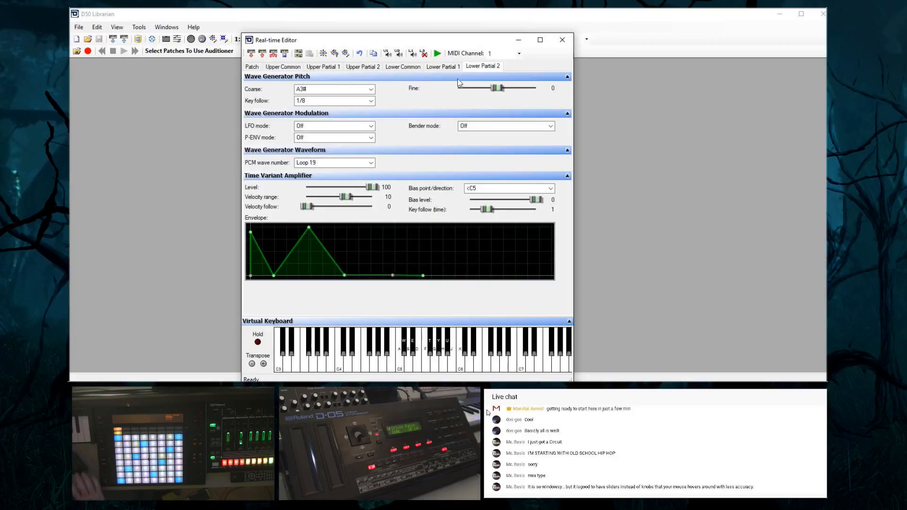
Request the current patch's parameters from the synth and review its lower partial 2 and general patch settings
click(252, 53)
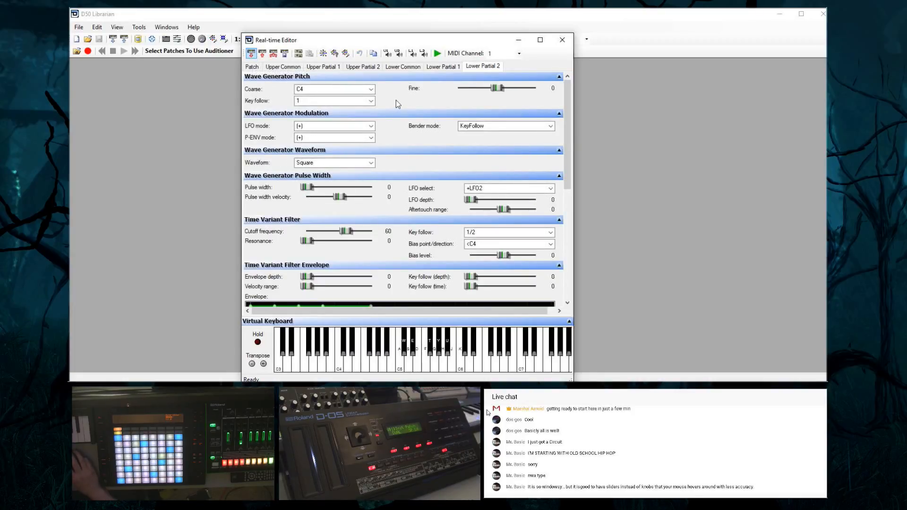
drag(567, 175, 588, 295)
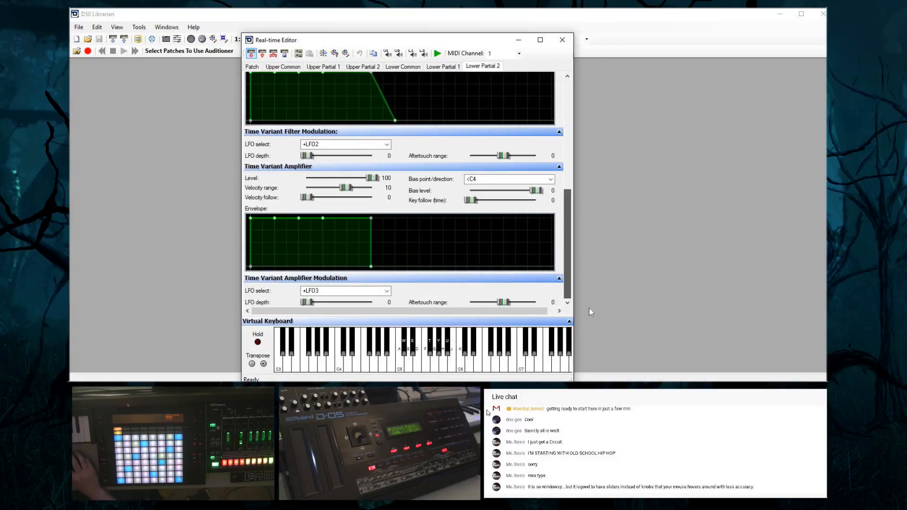
drag(589, 308, 578, 144)
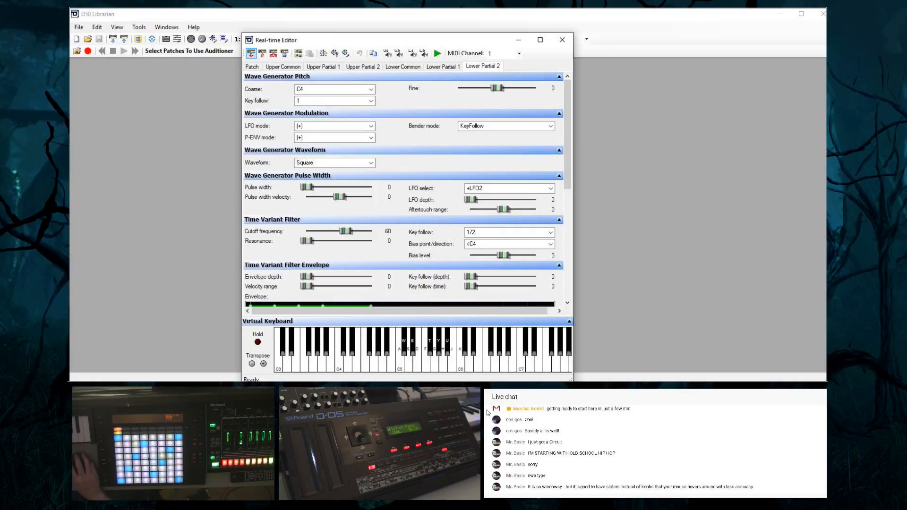
click(489, 413)
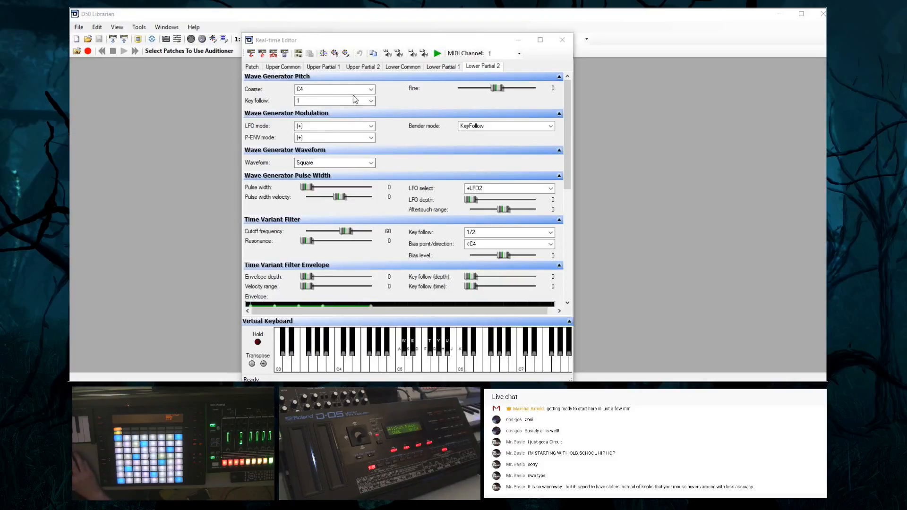
click(253, 71)
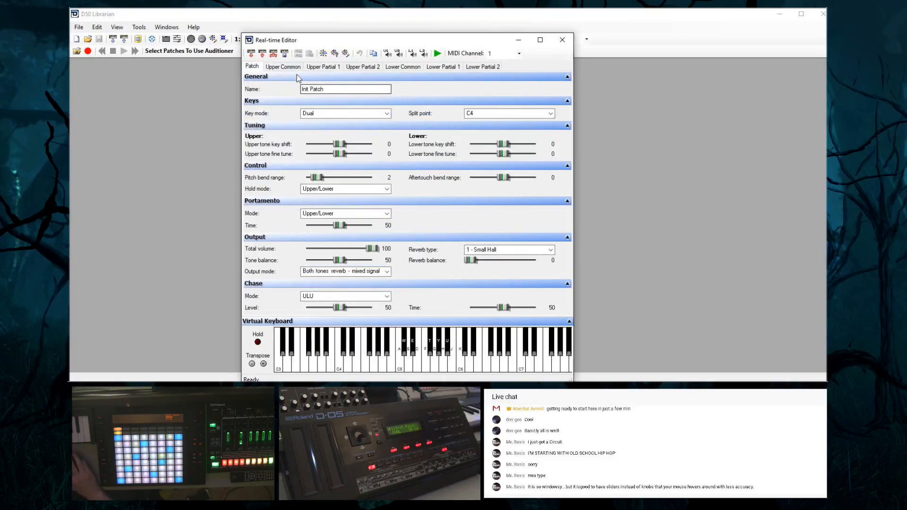
drag(331, 92, 252, 74)
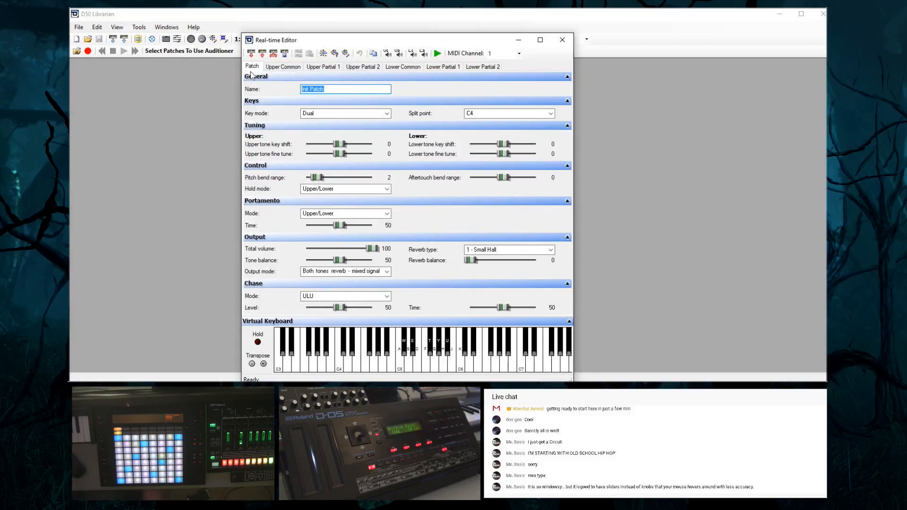
text(Tes)
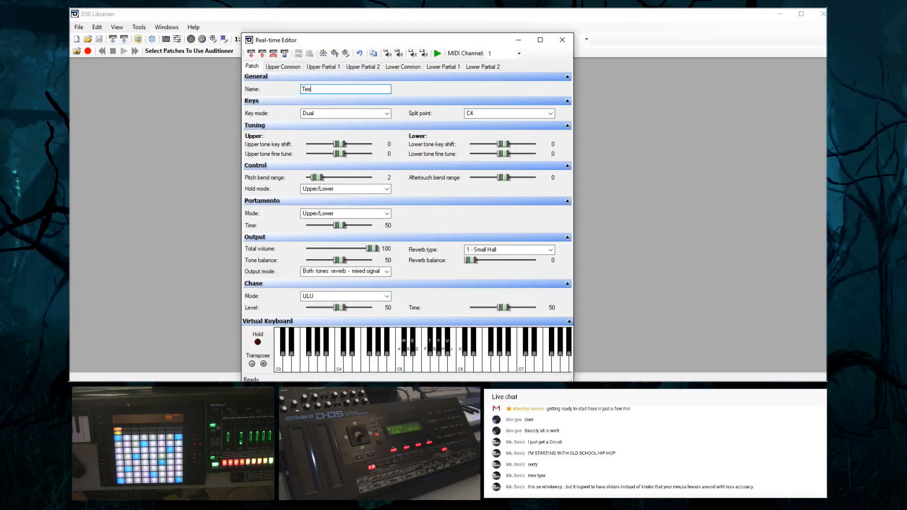
text(tsttyttstyttsss)
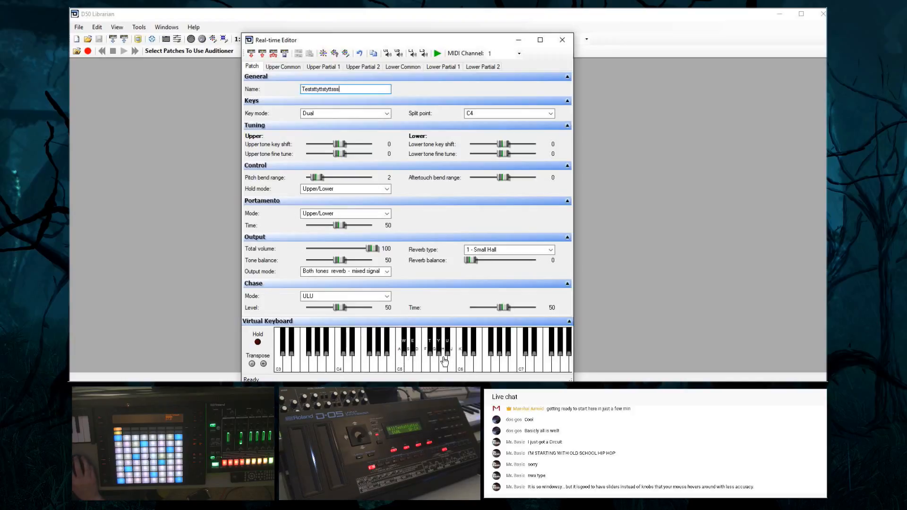
Rename the patch as Test 1 Patch
double_click(357, 87)
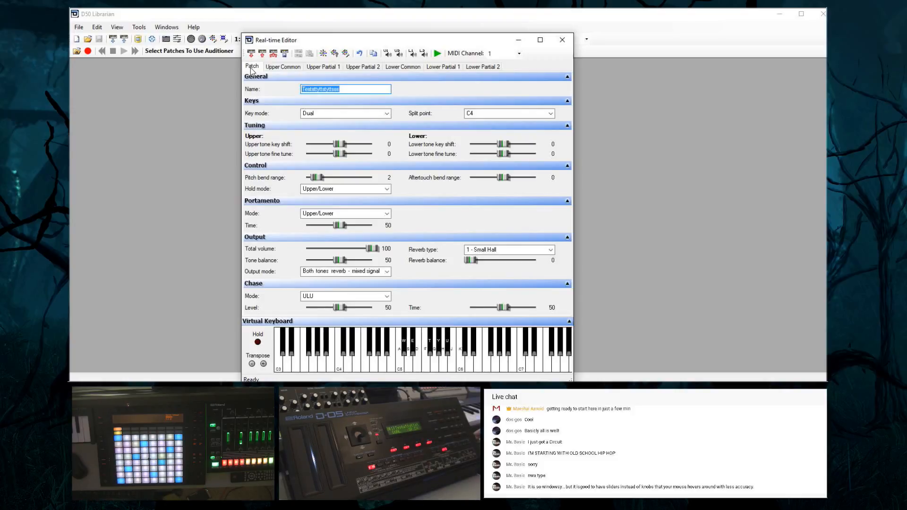
key(BackSpace)
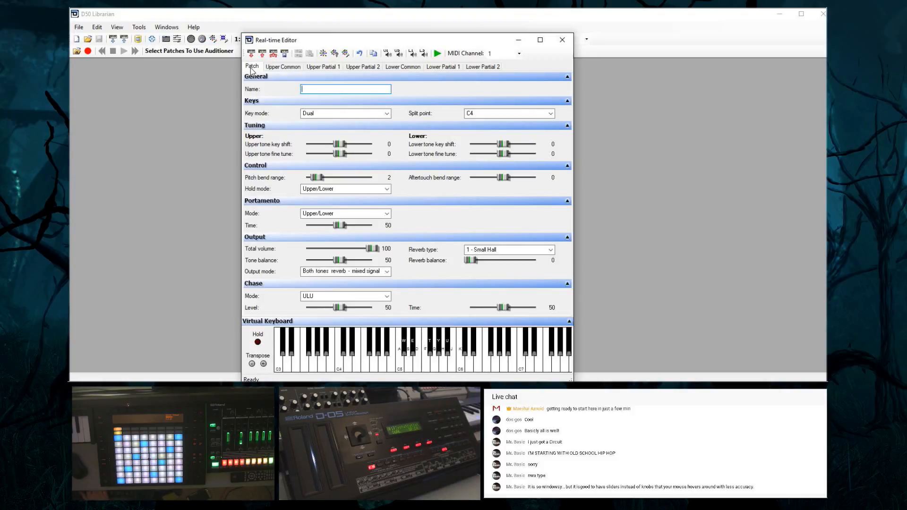
text(Te)
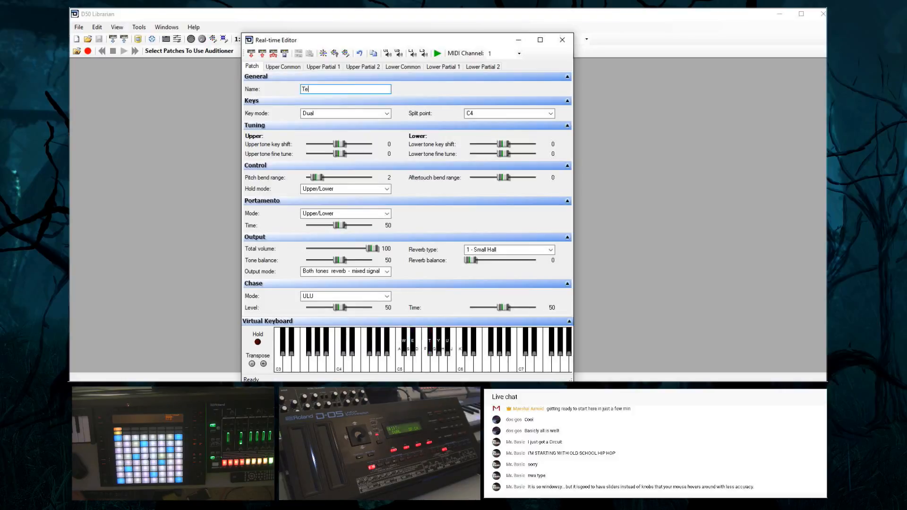
text(st 1 Patch)
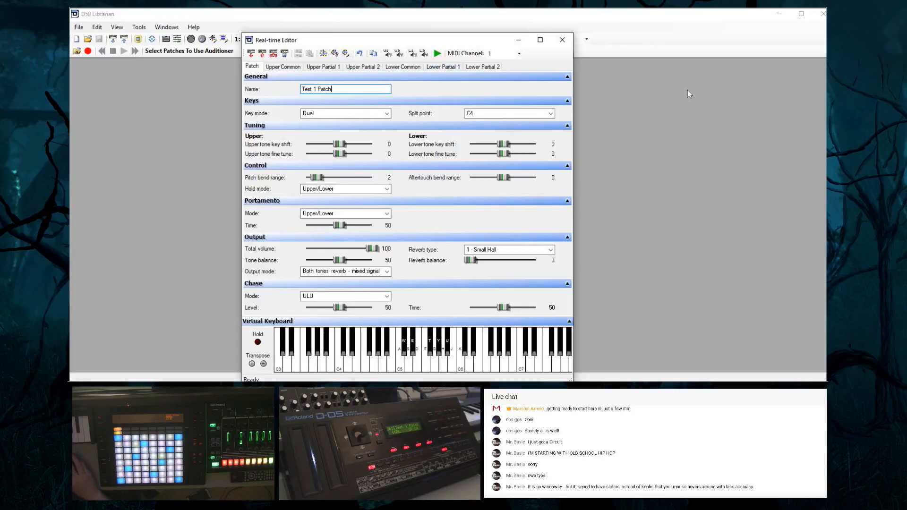
Check the hold mode options, keep Upper/Lower, and set the pitch bend range to 12
click(279, 192)
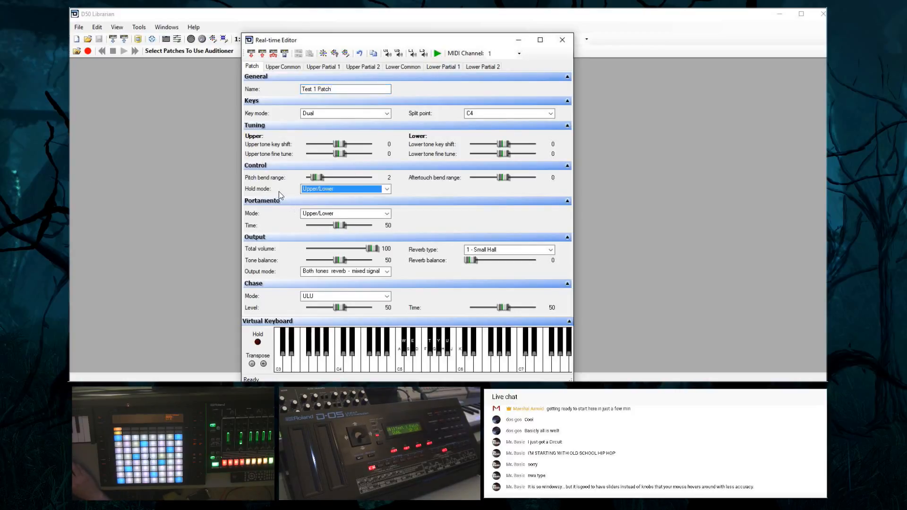
click(376, 191)
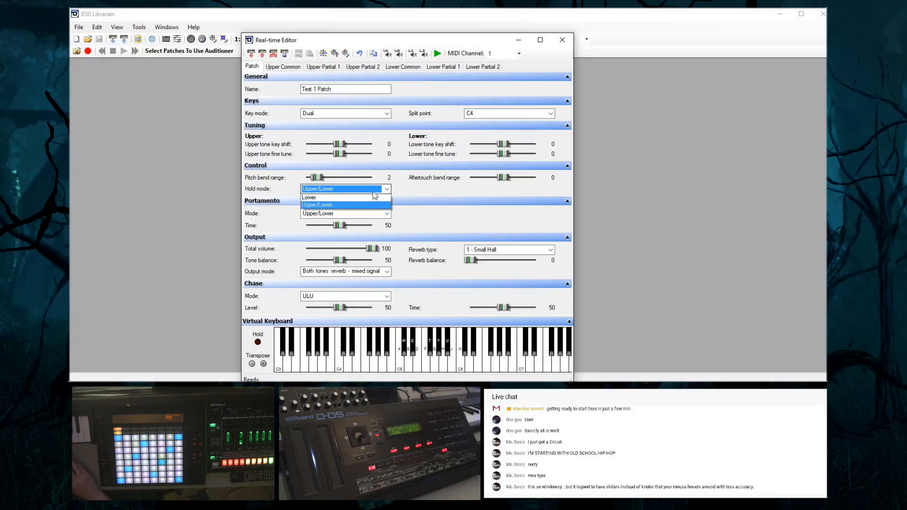
click(414, 188)
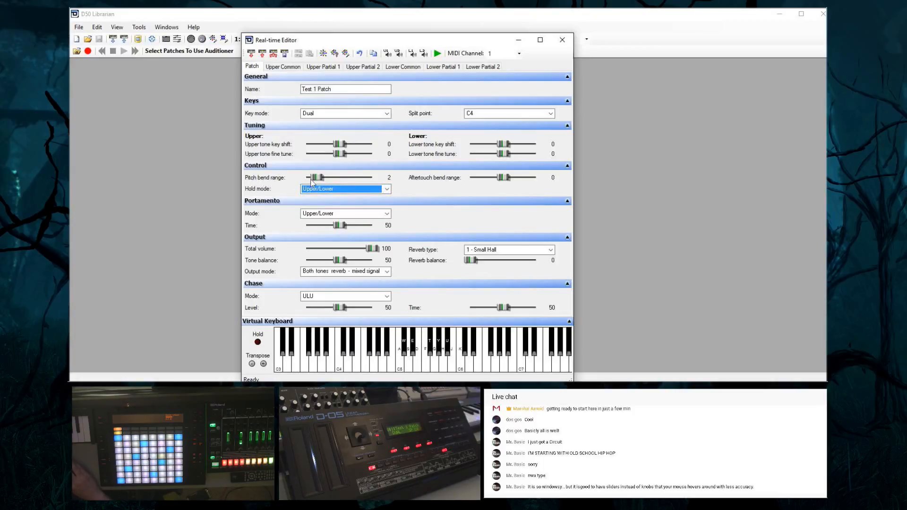
drag(318, 179, 386, 189)
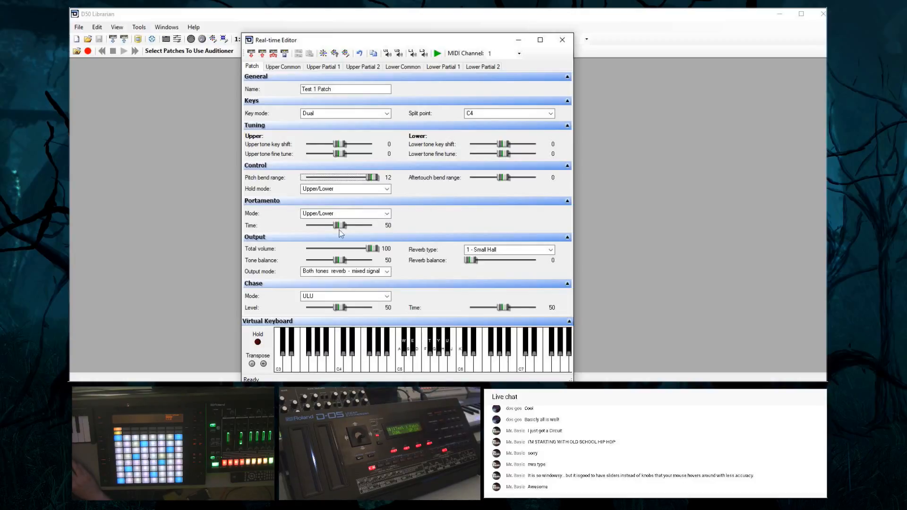
click(423, 218)
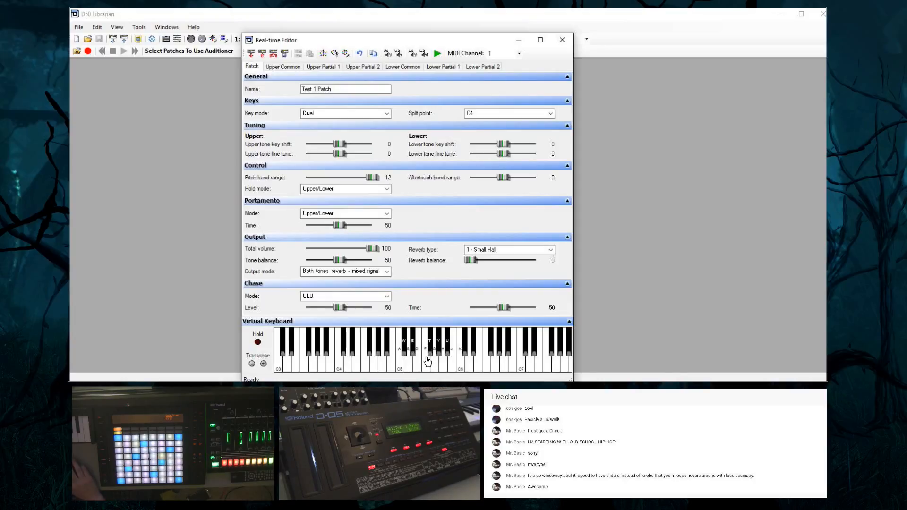
Check the portamento mode setting and leave it at Upper/Lower
click(351, 91)
click(331, 213)
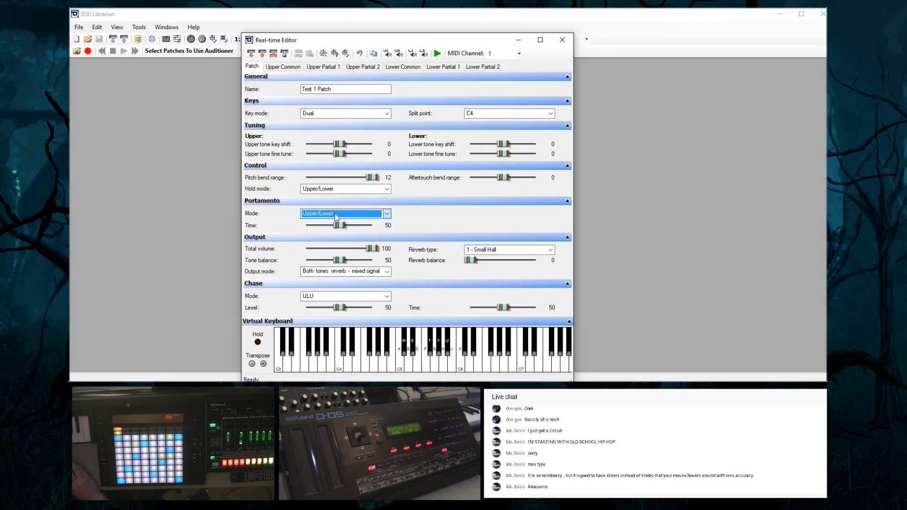
click(330, 222)
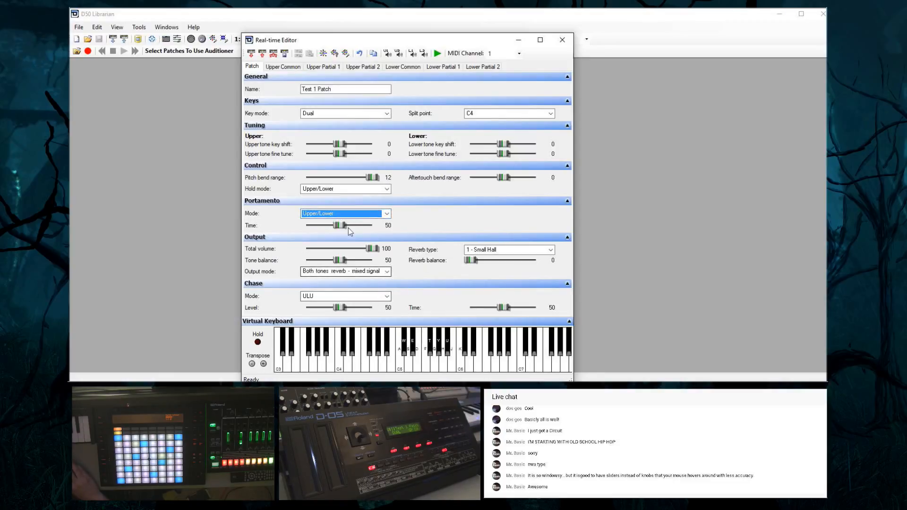
Isolate upper partial 1 by muting upper partial 2 and both lower partials
click(399, 54)
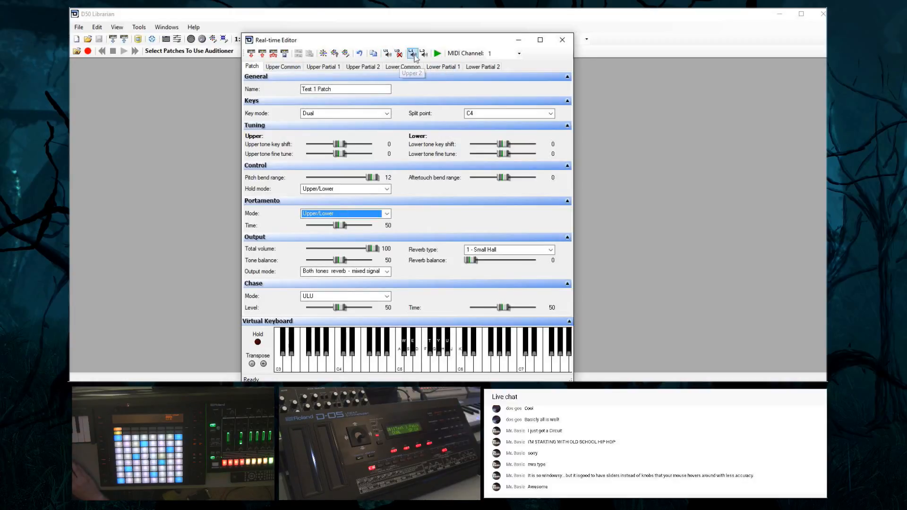
click(413, 54)
click(424, 53)
click(399, 53)
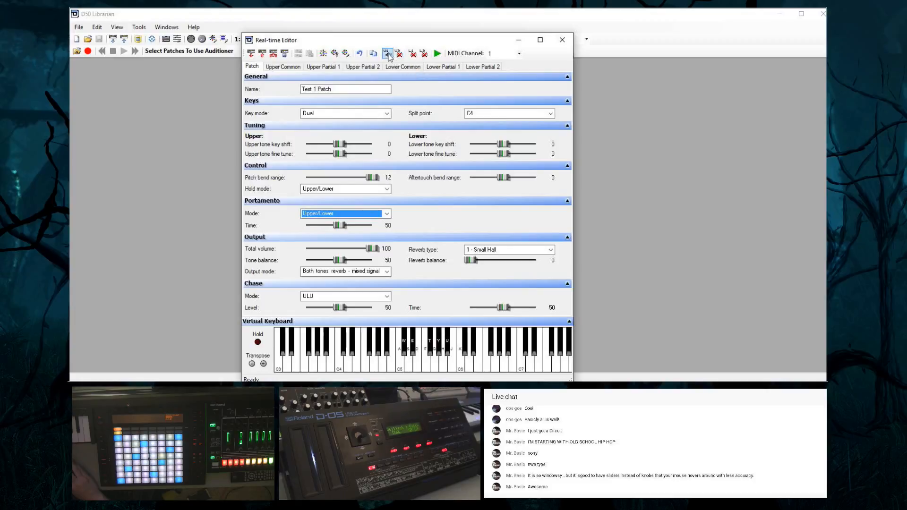
Make lower partial 1 the only unmuted partial
click(412, 53)
click(425, 54)
click(412, 53)
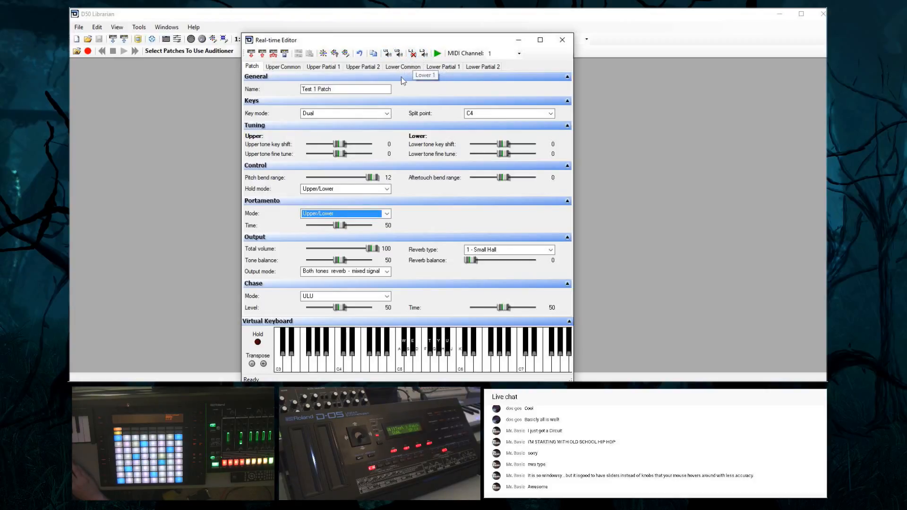
click(413, 54)
click(387, 54)
click(423, 54)
Show the lower tone's common settings and cycle through its structure options, returning to the Synth/Synth structure without ring modulation
click(440, 66)
click(397, 67)
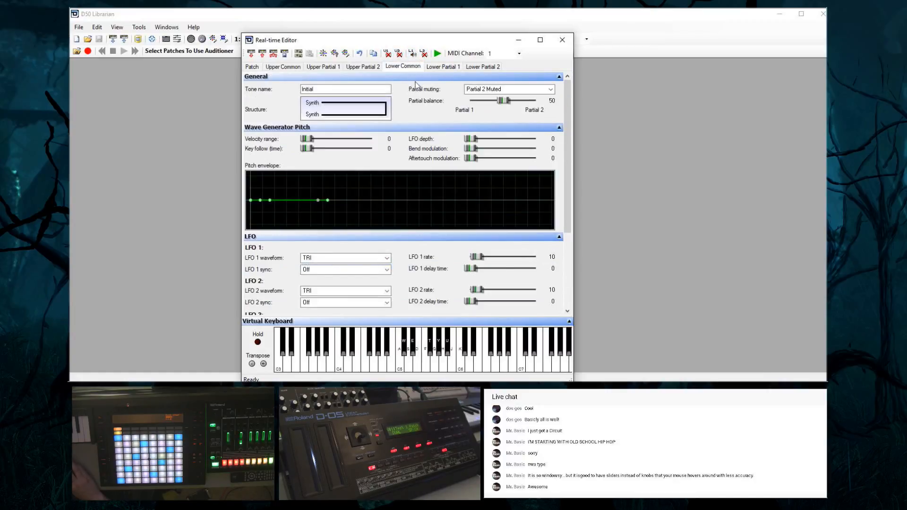
click(343, 111)
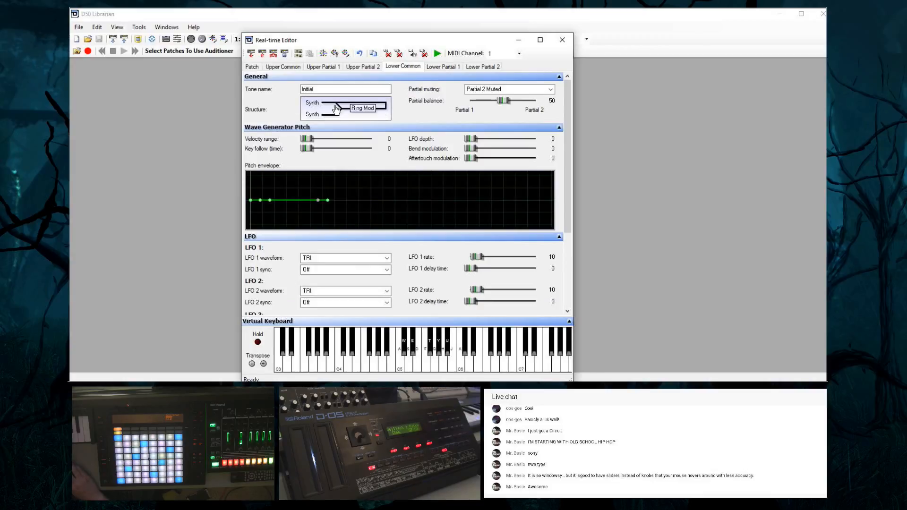
click(345, 112)
click(351, 112)
click(359, 113)
click(354, 113)
click(356, 113)
click(357, 114)
click(356, 113)
click(349, 112)
click(349, 112)
click(349, 112)
click(349, 113)
click(349, 113)
click(349, 112)
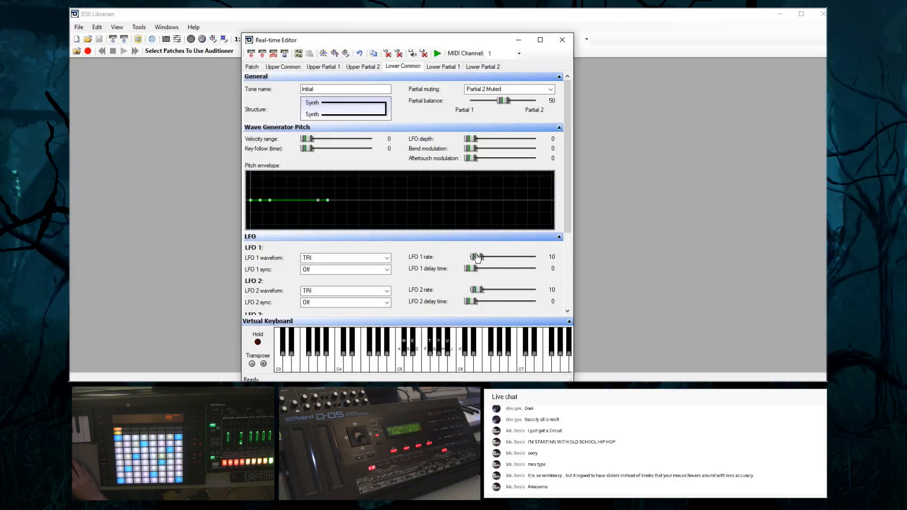
Check the lower tone's LFO 1 waveform options, keep TRI, and set the LFO 1 rate to 9
click(351, 255)
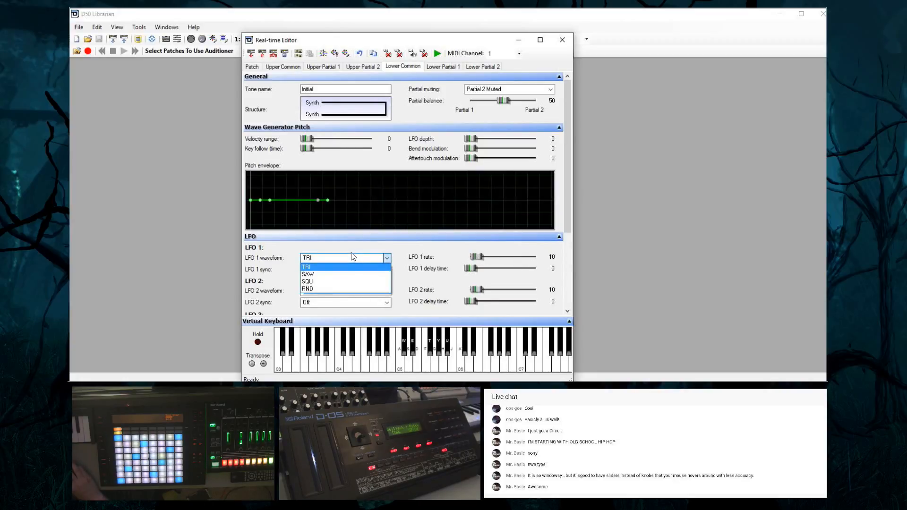
click(351, 253)
click(474, 257)
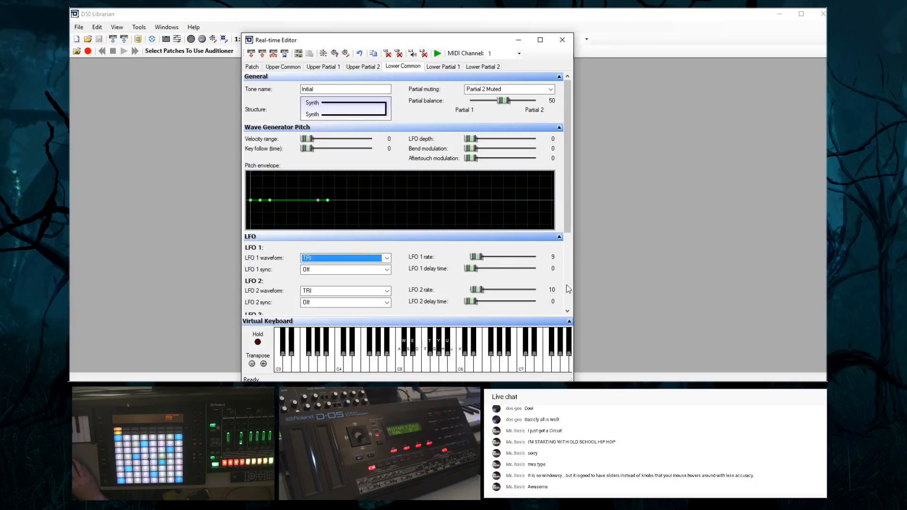
scroll(567, 295, down, 5)
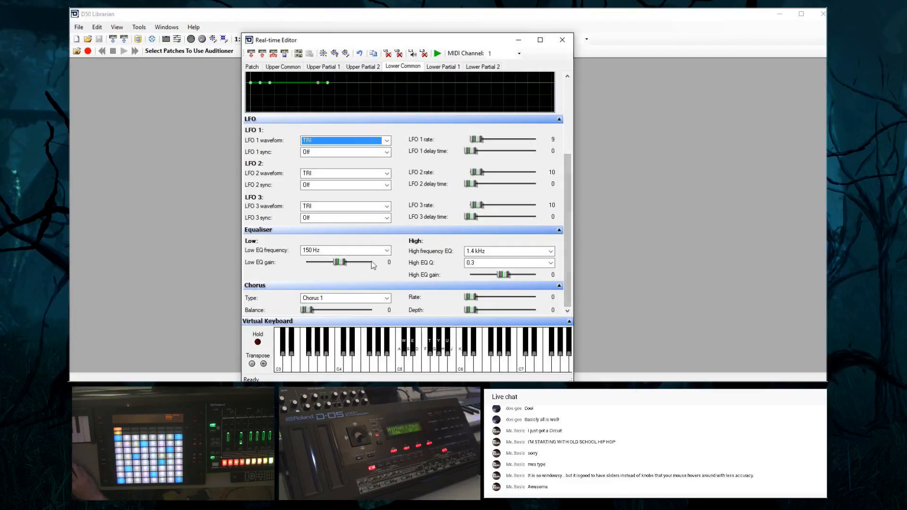
Set the lower tone's low EQ gain to -8 and its chorus to Flanger 1 with rate 22 and depth 13
drag(340, 262, 316, 267)
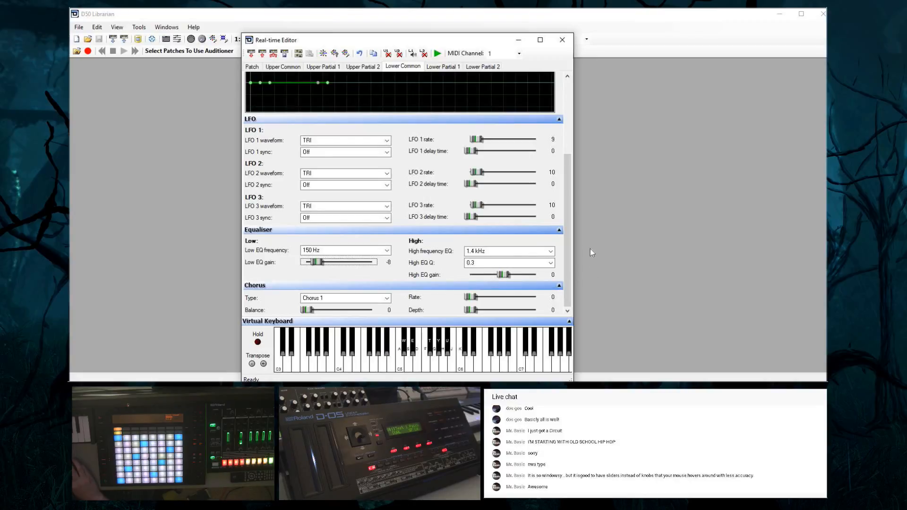
click(333, 297)
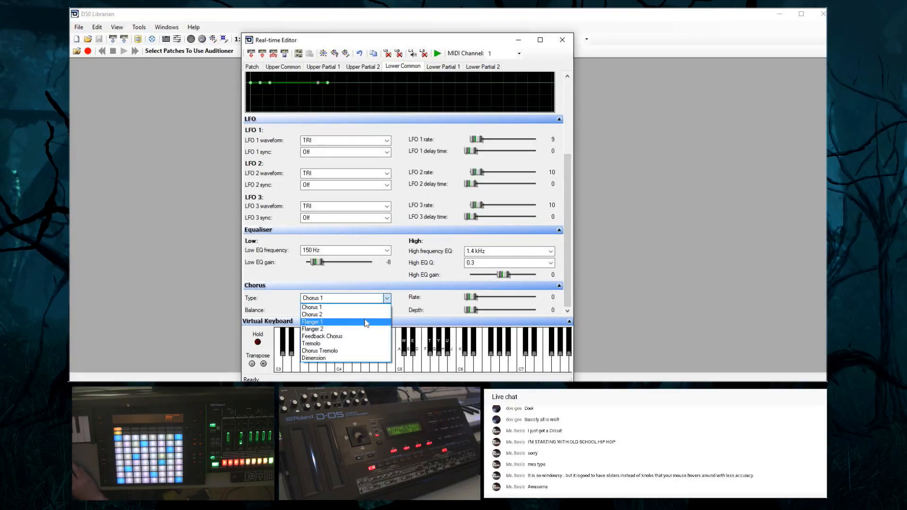
click(336, 322)
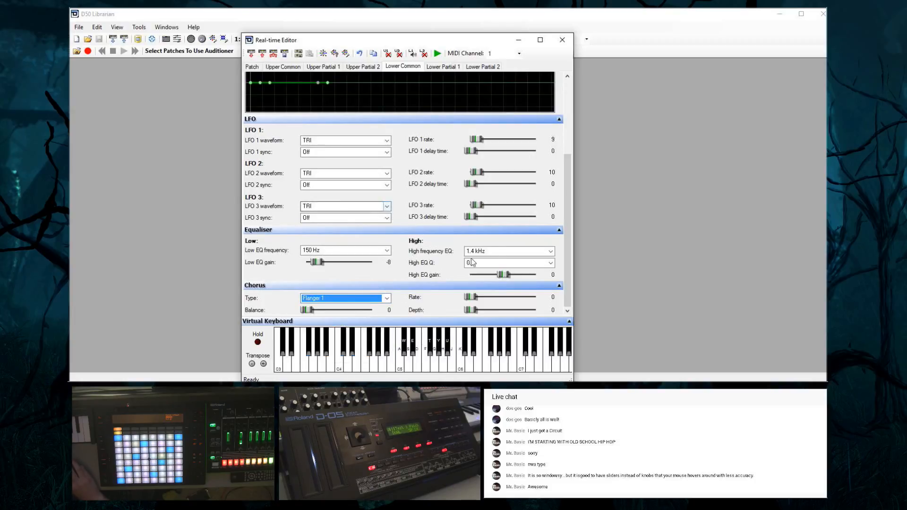
mouse_move(477, 313)
mouse_down()
mouse_move(477, 298)
mouse_move(487, 299)
mouse_move(481, 313)
mouse_up()
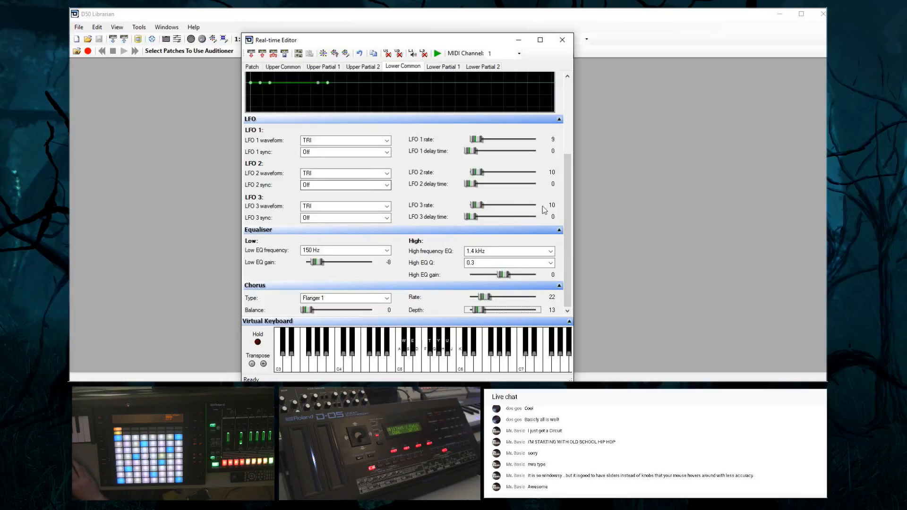
drag(565, 242, 569, 172)
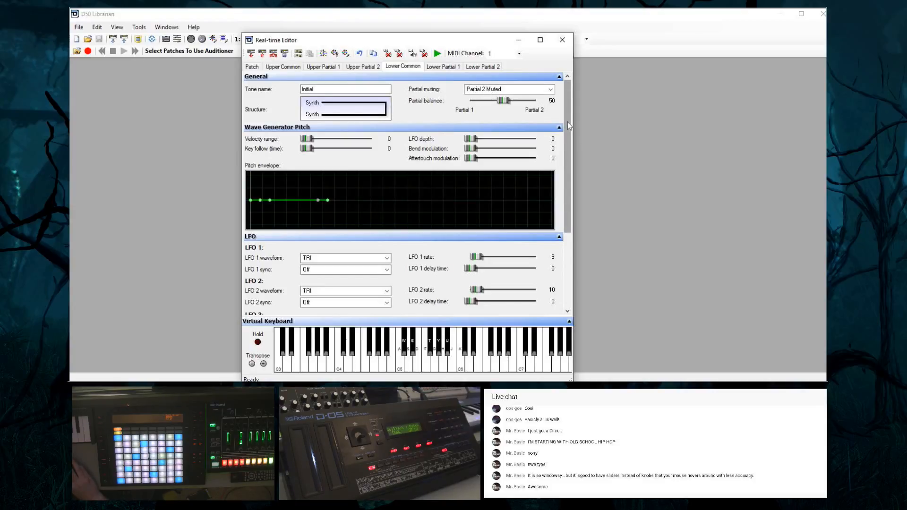
drag(568, 122, 573, 103)
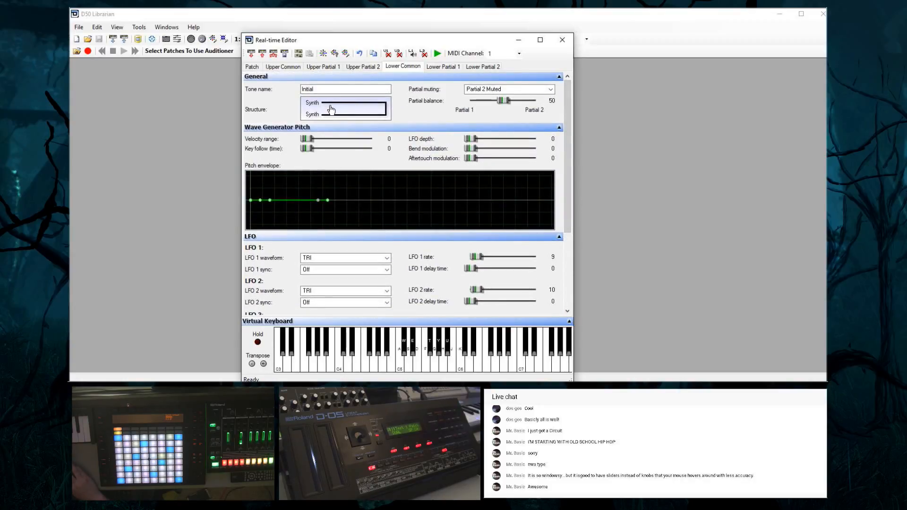
Show lower partial 1's settings, try the Sawtooth waveform and return it to Square
click(437, 66)
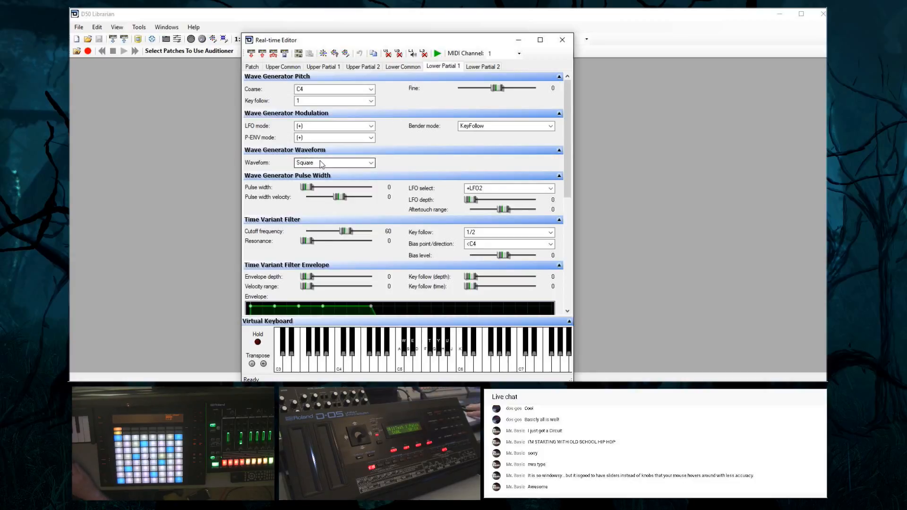
click(344, 164)
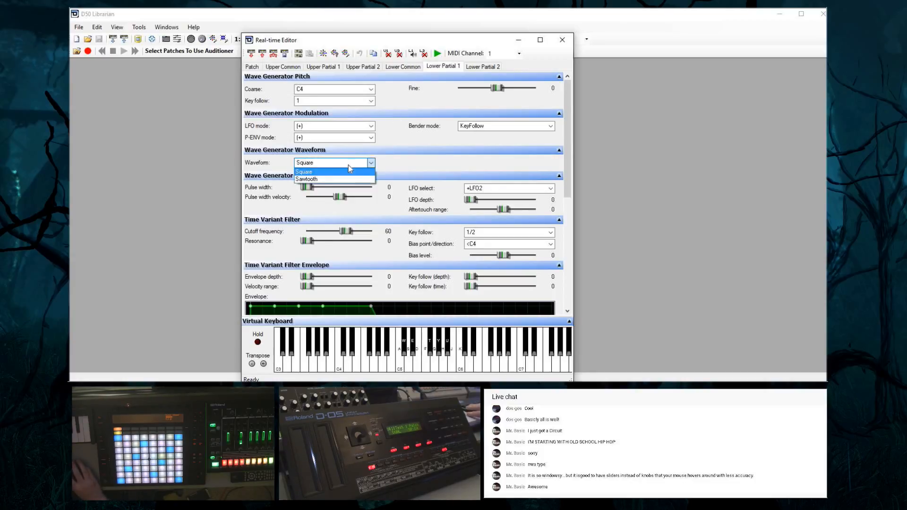
click(333, 179)
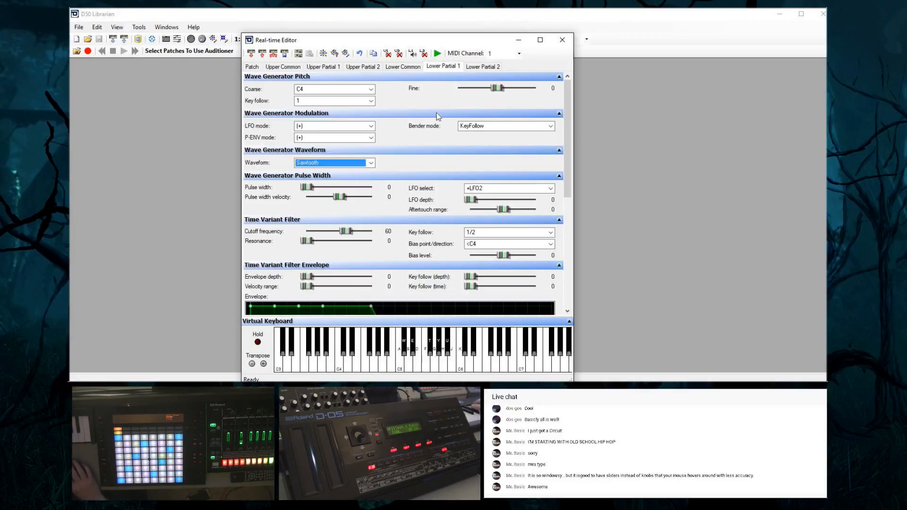
click(363, 163)
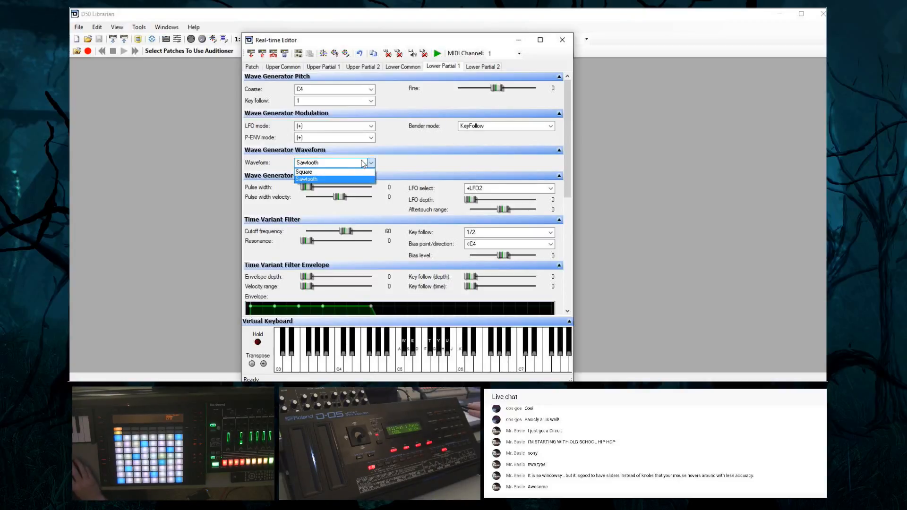
click(345, 170)
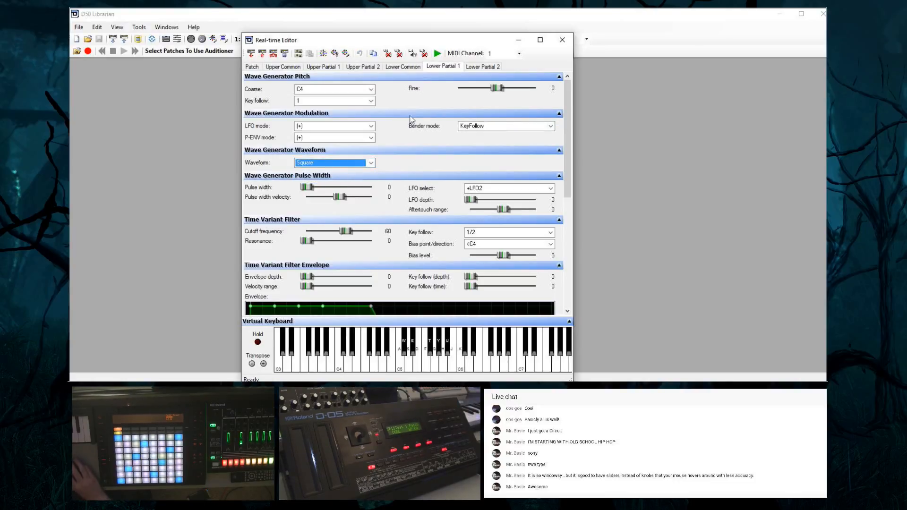
click(409, 181)
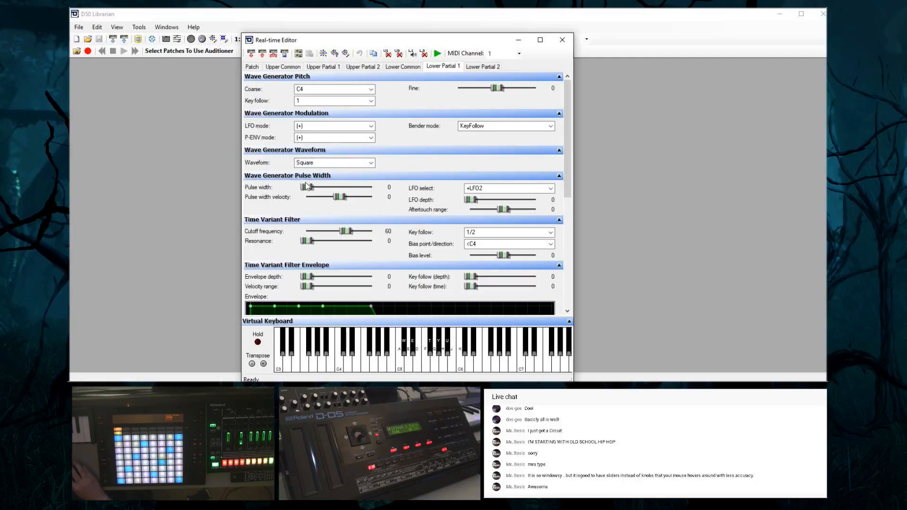
Set lower partial 1's pulse width to 18, pulse width velocity to 2 and pulse-width LFO depth to 16, keeping +LFO2 selected
drag(307, 187, 326, 185)
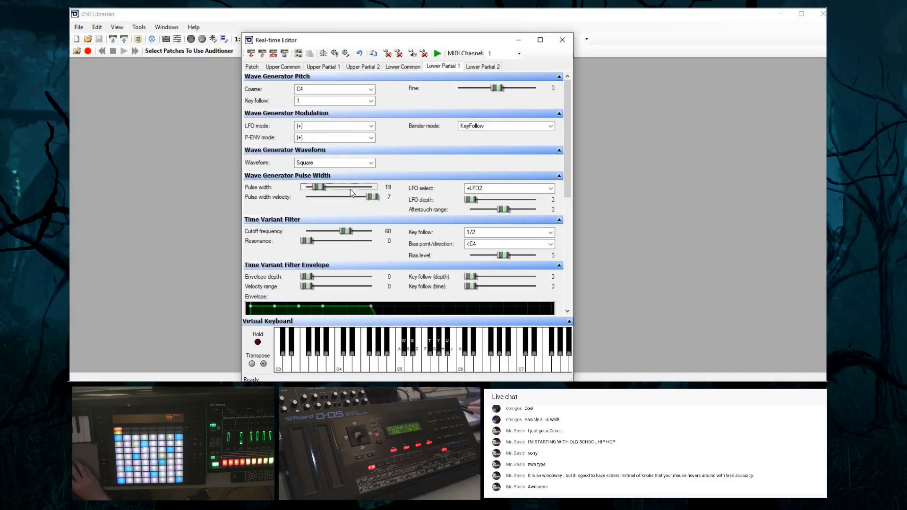
click(369, 199)
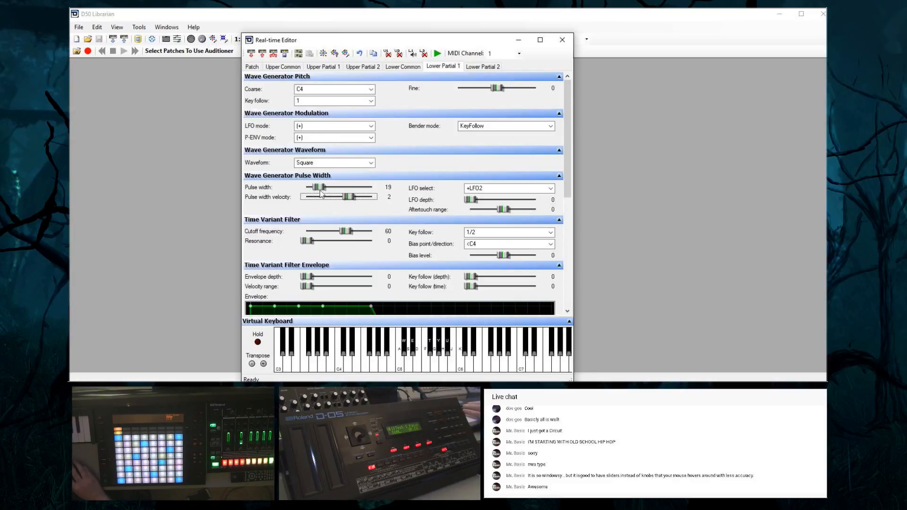
mouse_move(320, 188)
mouse_down()
mouse_move(338, 192)
mouse_move(322, 193)
mouse_up()
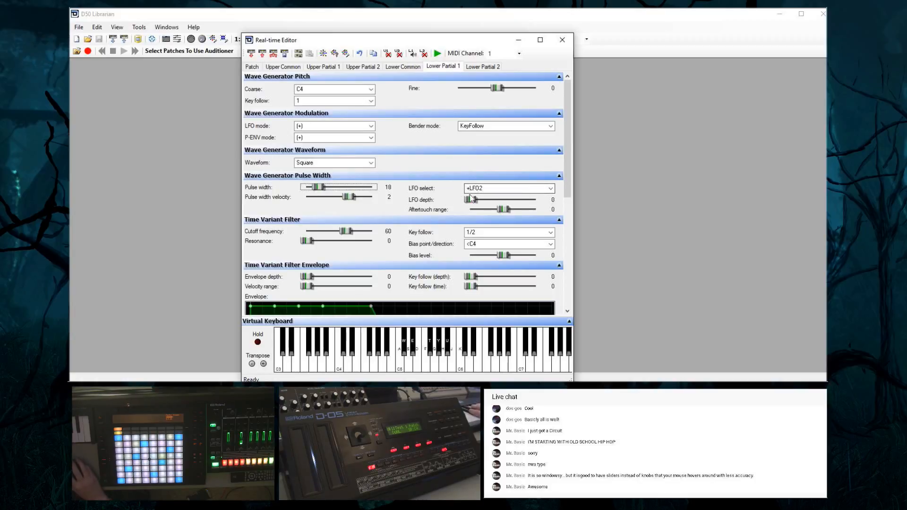
click(493, 189)
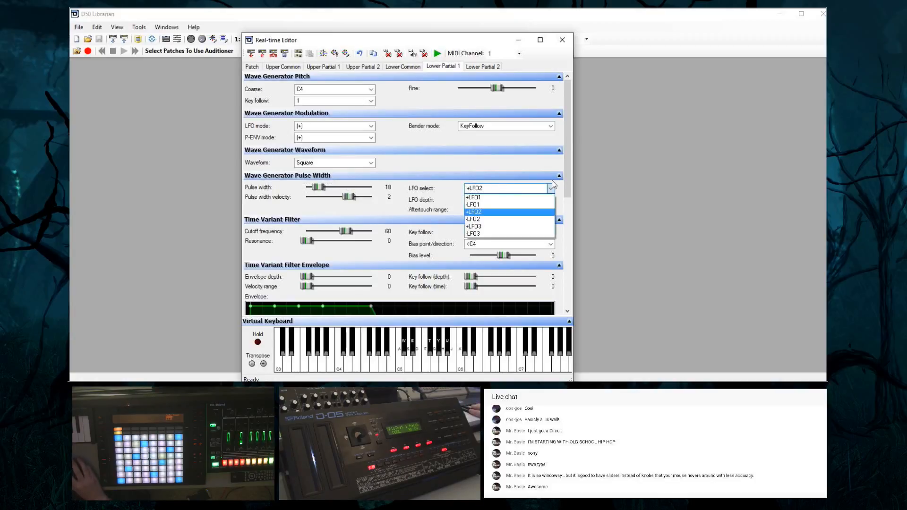
click(432, 178)
drag(469, 200, 478, 202)
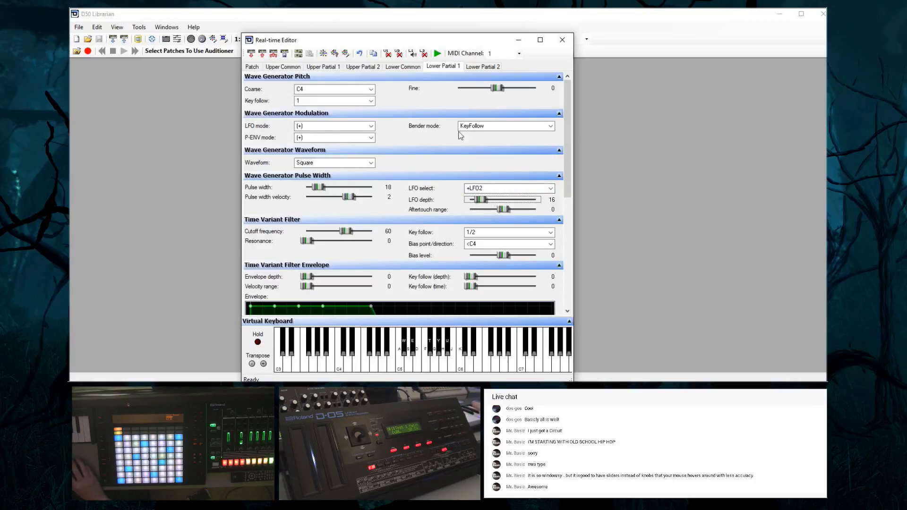
In the lower tone's common settings, set the LFO 2 rate to 75 and the LFO 2 delay time to 60
click(409, 67)
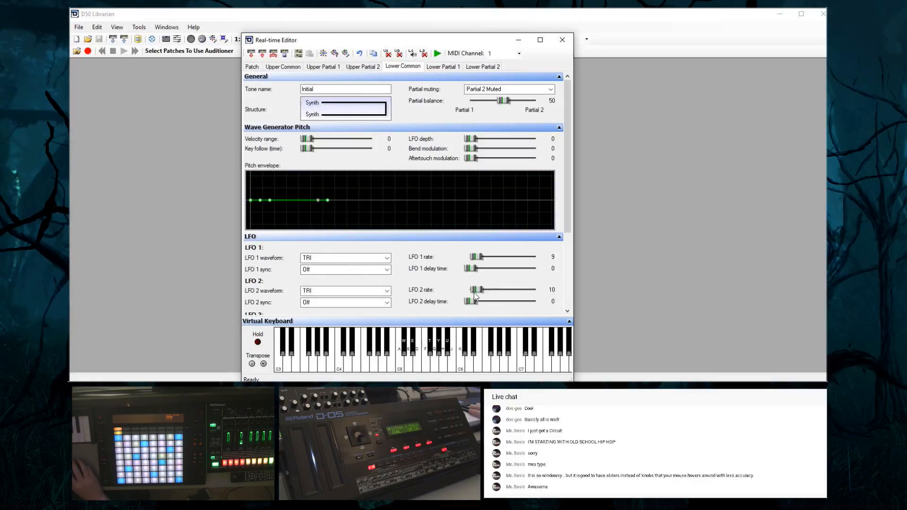
drag(477, 290, 521, 296)
drag(472, 302, 510, 305)
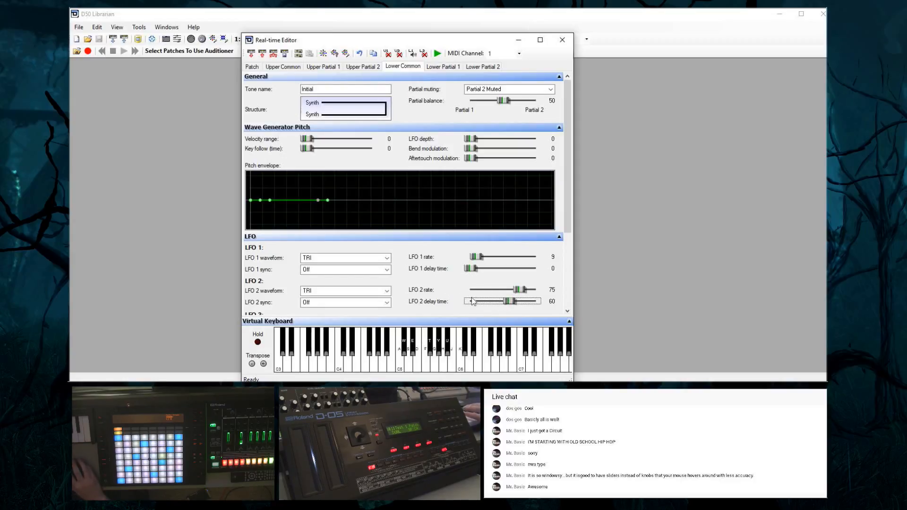
Turn sync On for the lower tone's LFO 2, LFO 1 and LFO 3, and lower the LFO 2 rate to 72
click(364, 303)
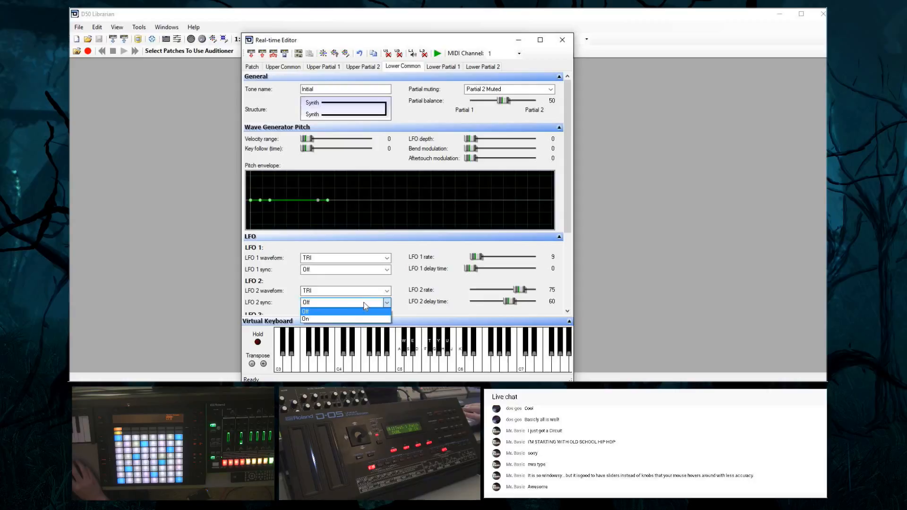
click(334, 318)
click(373, 270)
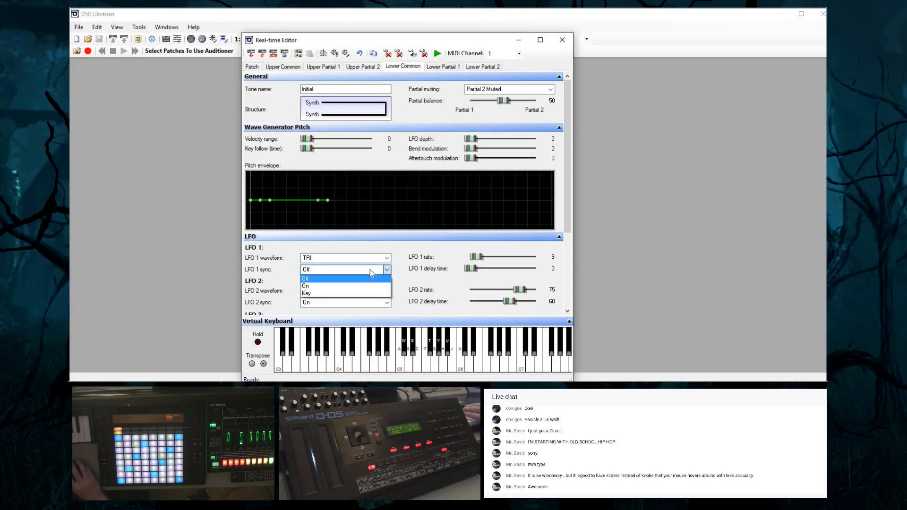
click(353, 285)
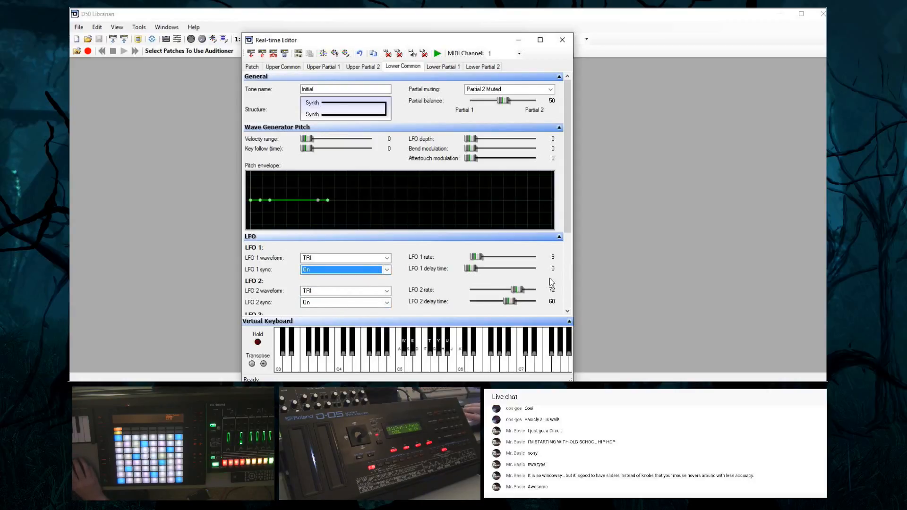
drag(566, 216, 479, 262)
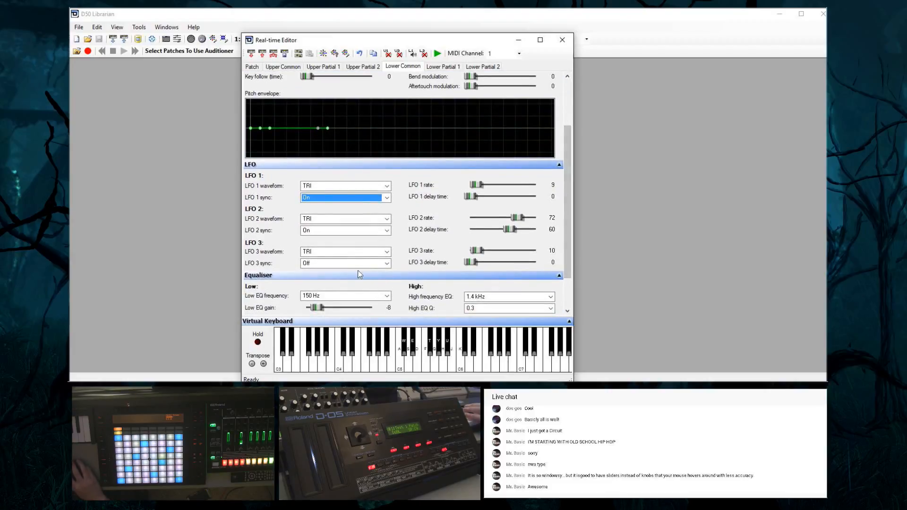
click(348, 264)
click(346, 279)
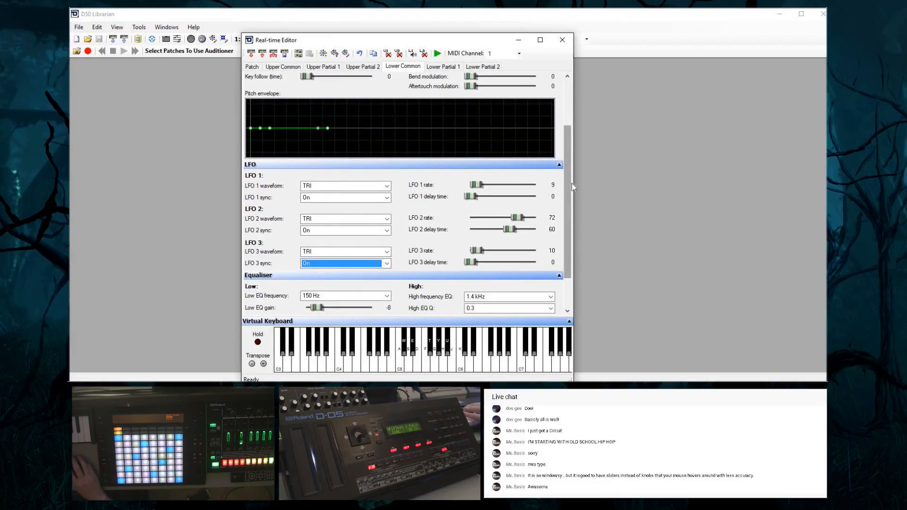
Return to lower partial 1 and raise its pulse-width LFO depth to 45
drag(568, 186, 578, 138)
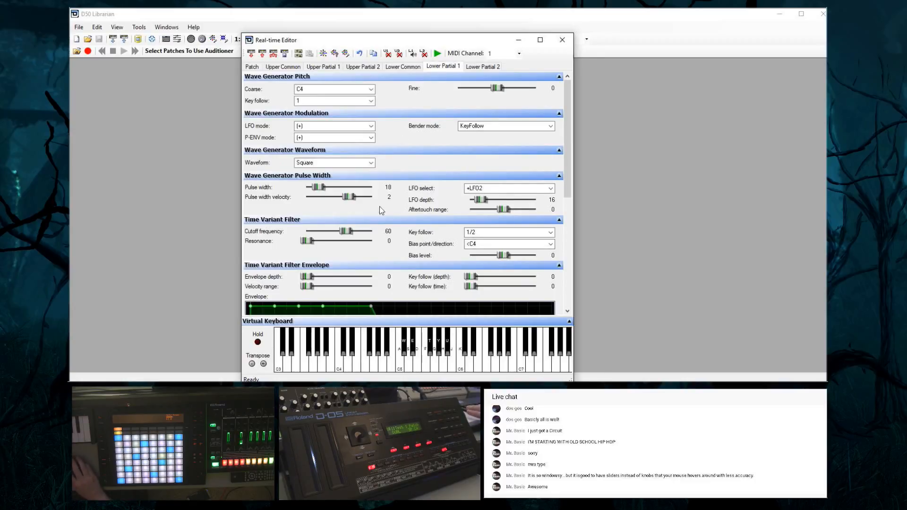
mouse_move(487, 203)
mouse_down()
mouse_move(539, 200)
mouse_move(502, 199)
mouse_up()
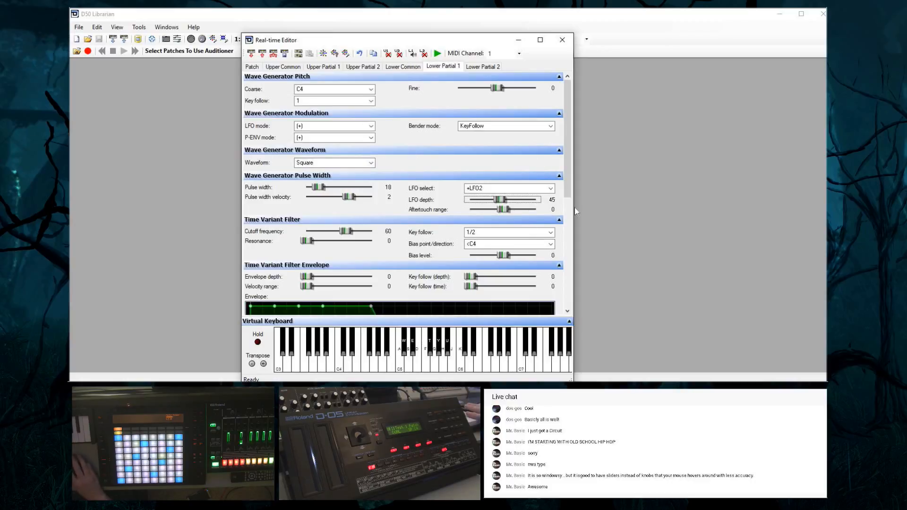
Keep lower partial 1's filter key follow at 1/2 and set its cutoff frequency to 59, resonance to 19 and bias level to 4
scroll(567, 186, down, 3)
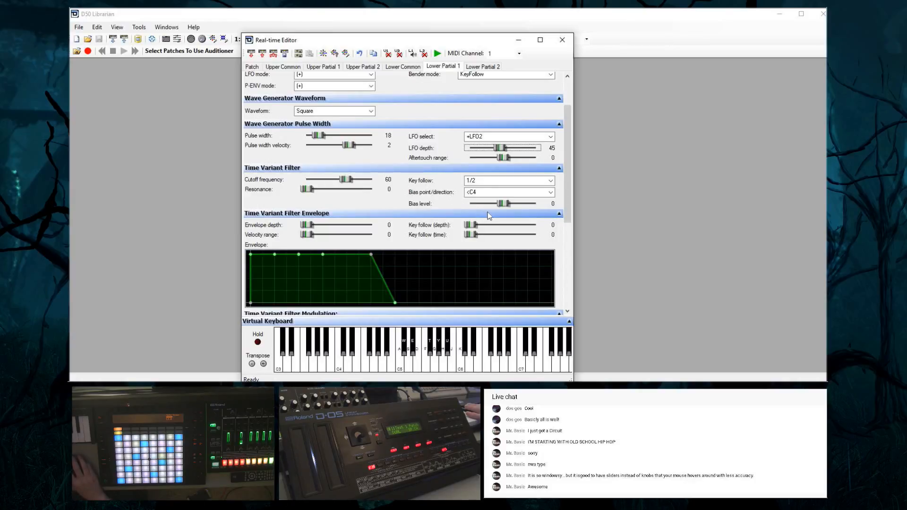
click(478, 180)
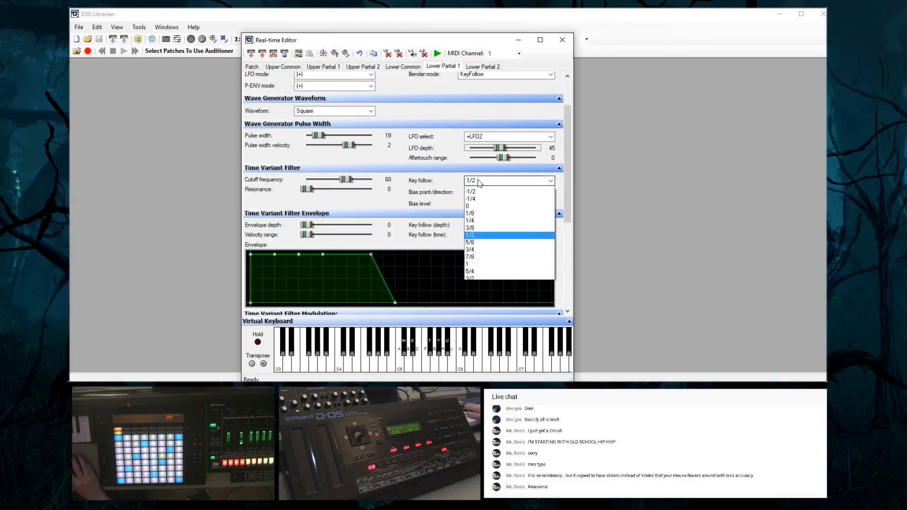
click(418, 190)
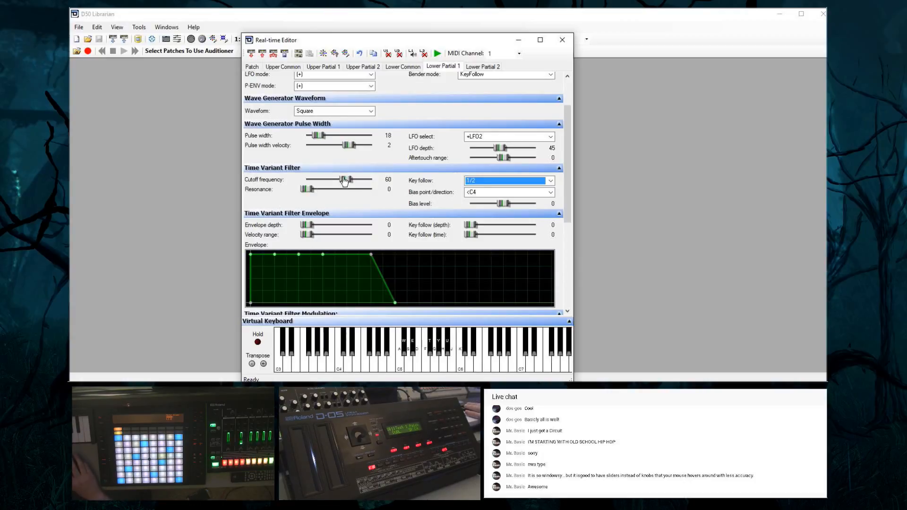
mouse_move(344, 181)
mouse_down()
mouse_move(372, 181)
mouse_move(309, 190)
mouse_move(352, 180)
mouse_move(344, 188)
mouse_move(353, 189)
mouse_move(329, 181)
mouse_move(340, 181)
mouse_up()
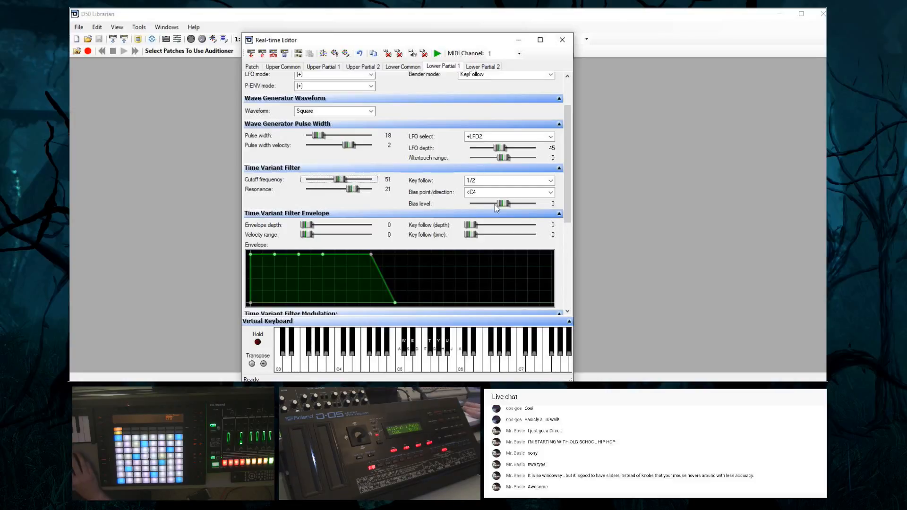
mouse_move(515, 202)
mouse_down()
mouse_move(554, 215)
mouse_move(507, 211)
mouse_move(521, 212)
mouse_up()
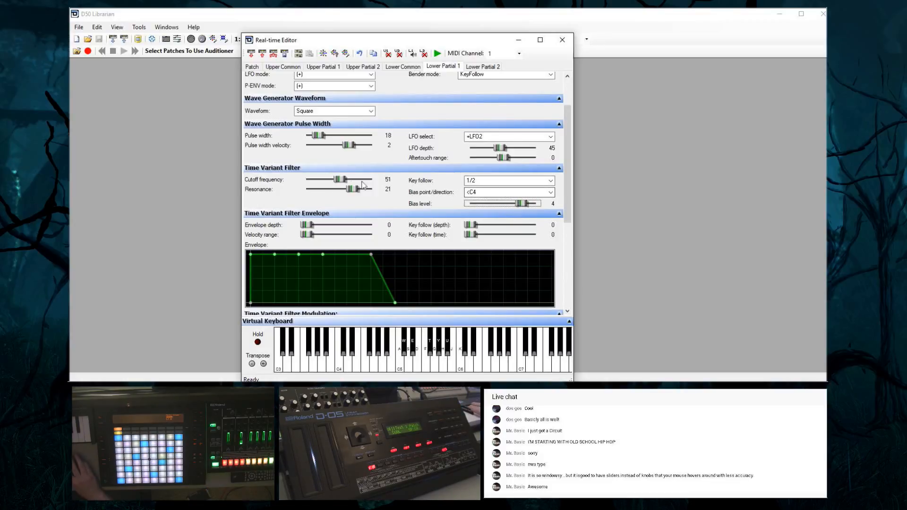
drag(340, 181, 350, 189)
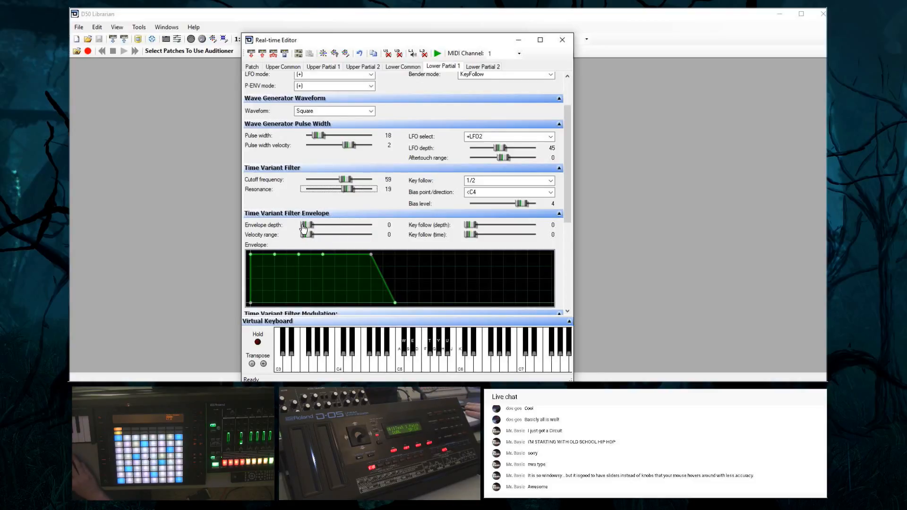
click(297, 210)
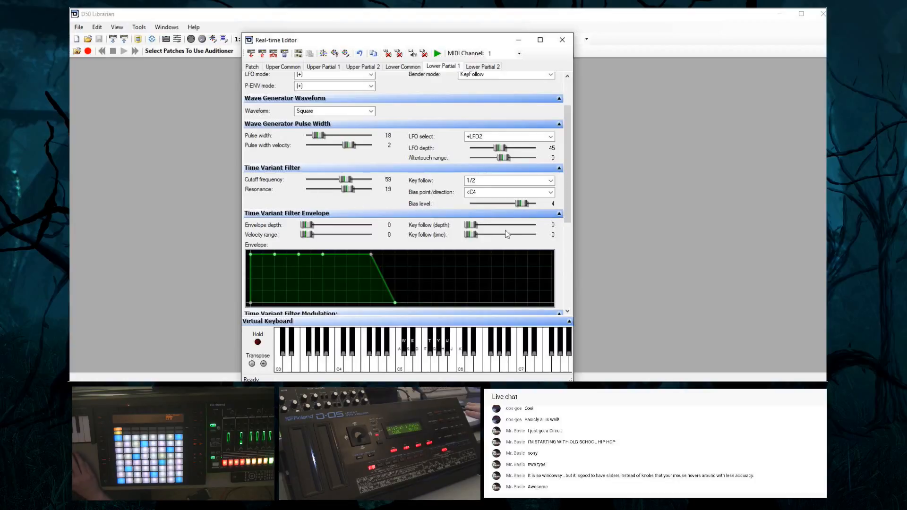
Set lower partial 1's filter envelope depth to 36 and its cutoff frequency to 79
drag(567, 221, 616, 259)
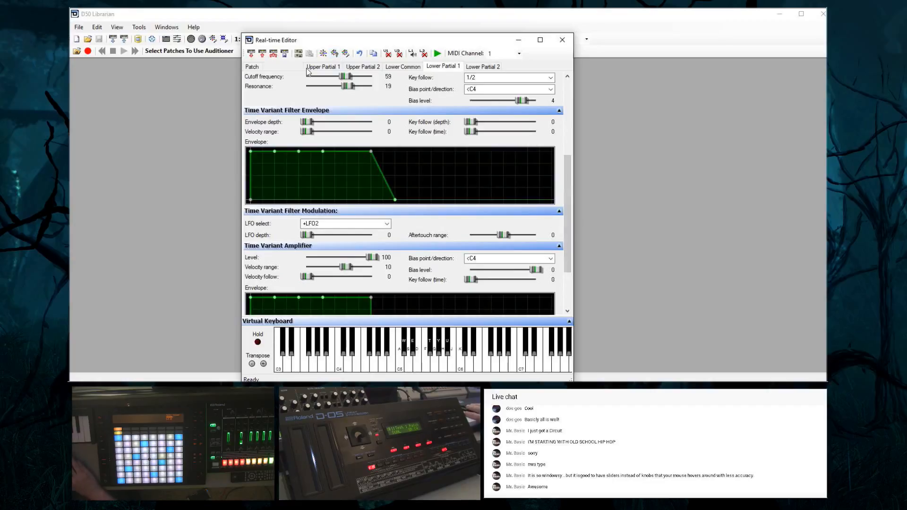
drag(306, 124, 327, 128)
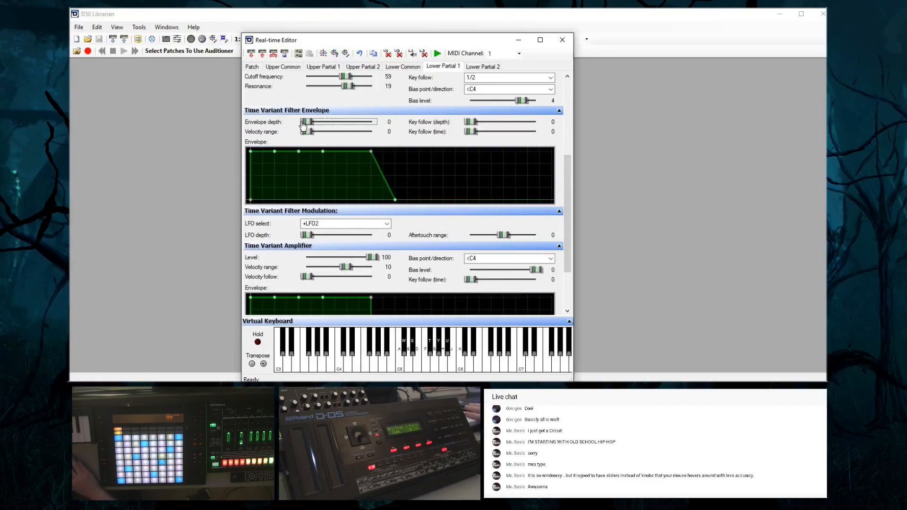
drag(568, 208, 568, 167)
click(338, 164)
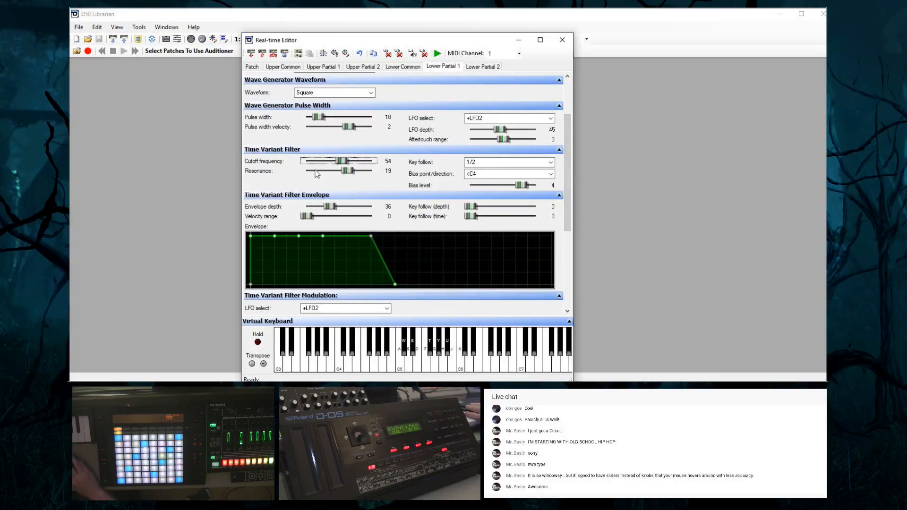
drag(343, 166, 315, 165)
drag(319, 163, 360, 162)
Reshape the filter envelope into one slow-rising initial peak, with the following points dropped to near zero
drag(271, 239, 268, 284)
click(291, 236)
drag(292, 236, 302, 284)
drag(329, 242, 324, 283)
drag(251, 236, 301, 248)
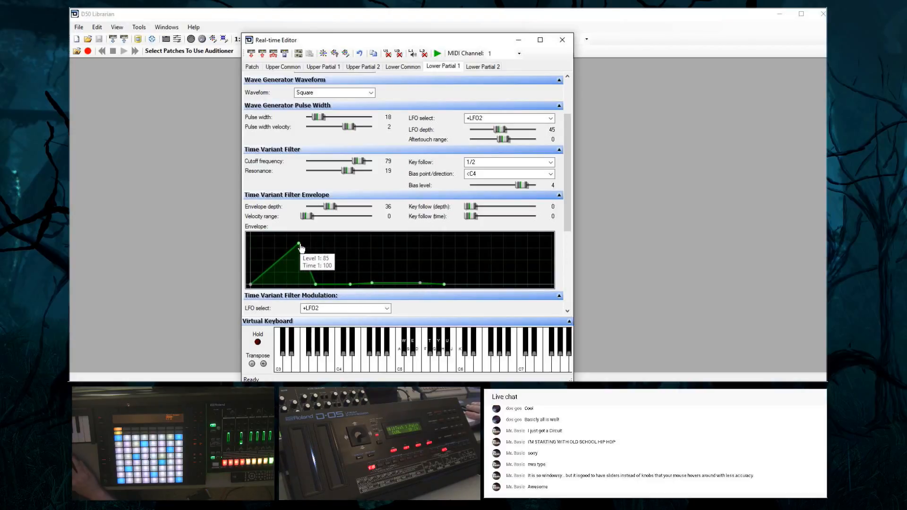
Set the filter envelope depth to 0 with a lower first peak, and send lower partial 1's settings to the synth
click(307, 217)
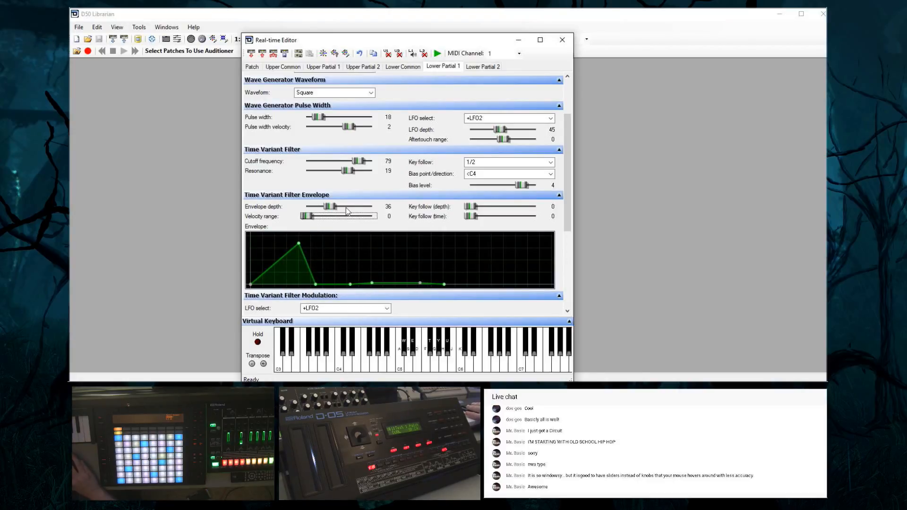
drag(329, 206, 299, 256)
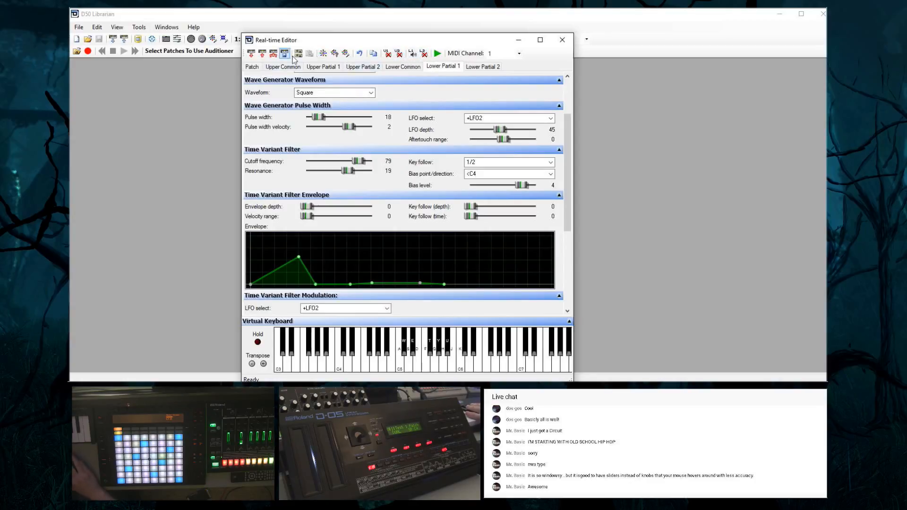
click(262, 54)
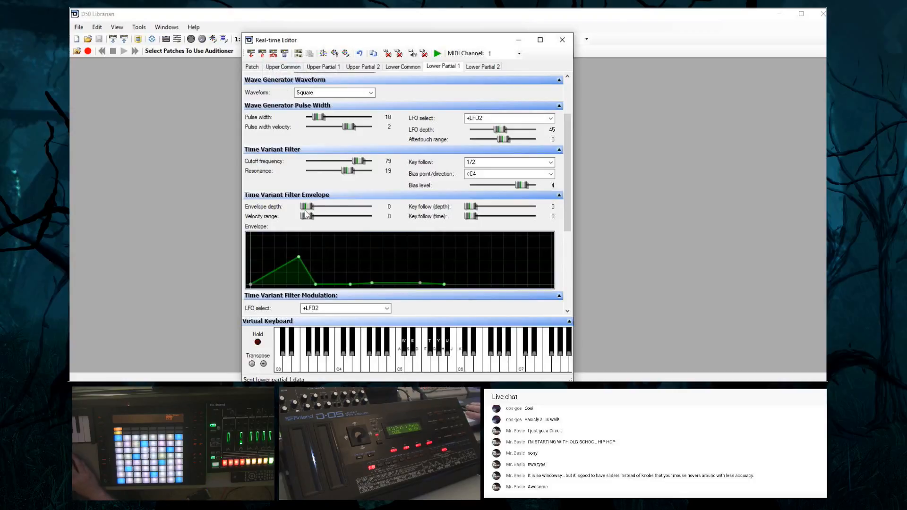
Move the filter envelope's first point to an earlier time and raise the envelope depth to 100
mouse_move(298, 261)
drag(299, 260, 257, 246)
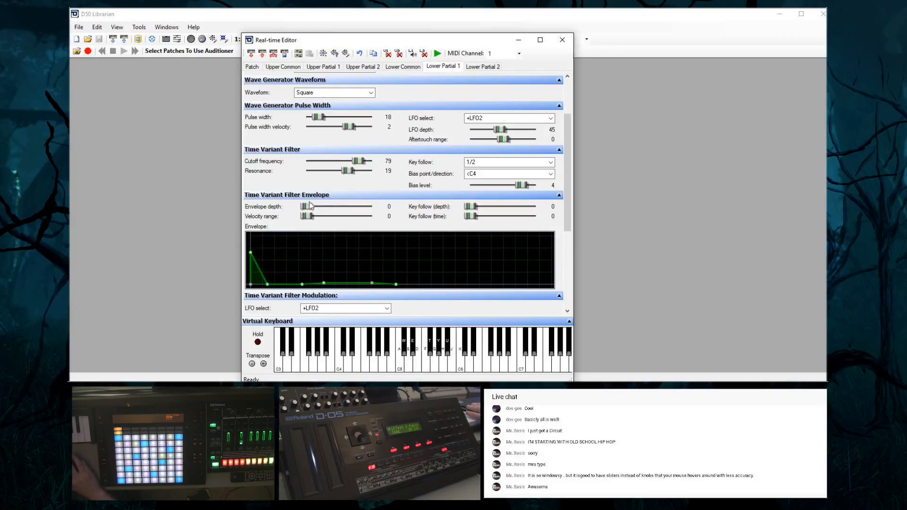
drag(307, 207, 373, 207)
mouse_move(250, 257)
drag(250, 258, 271, 264)
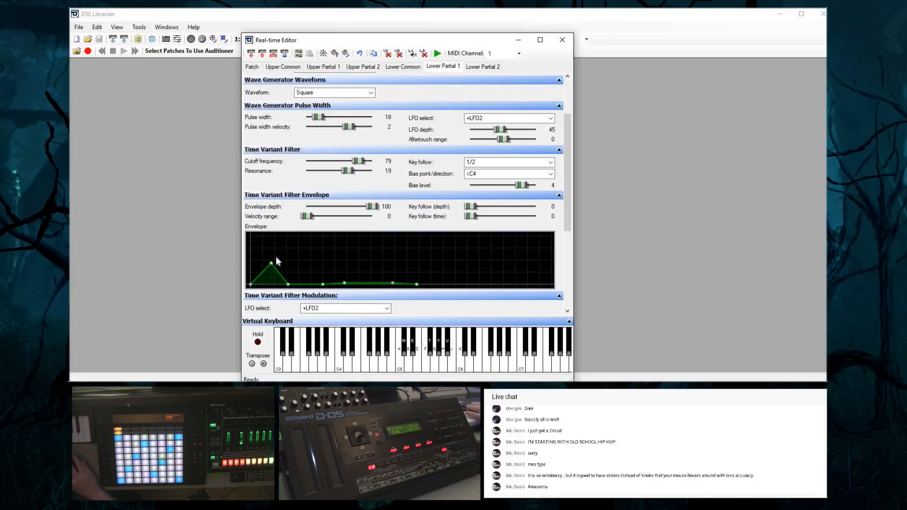
click(375, 207)
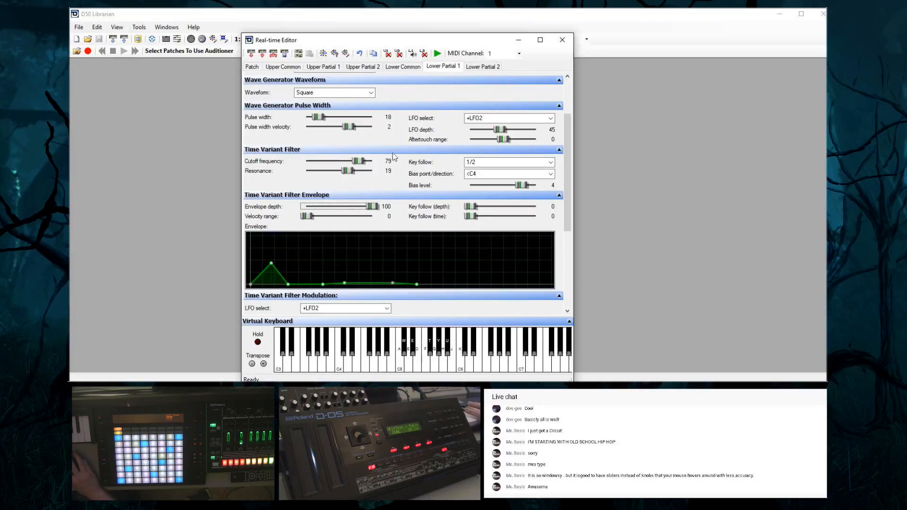
Set the cutoff frequency to 22 and shape the filter envelope as a fast attack with a stepped decay to a medium sustain
drag(359, 162, 325, 167)
drag(271, 265, 264, 241)
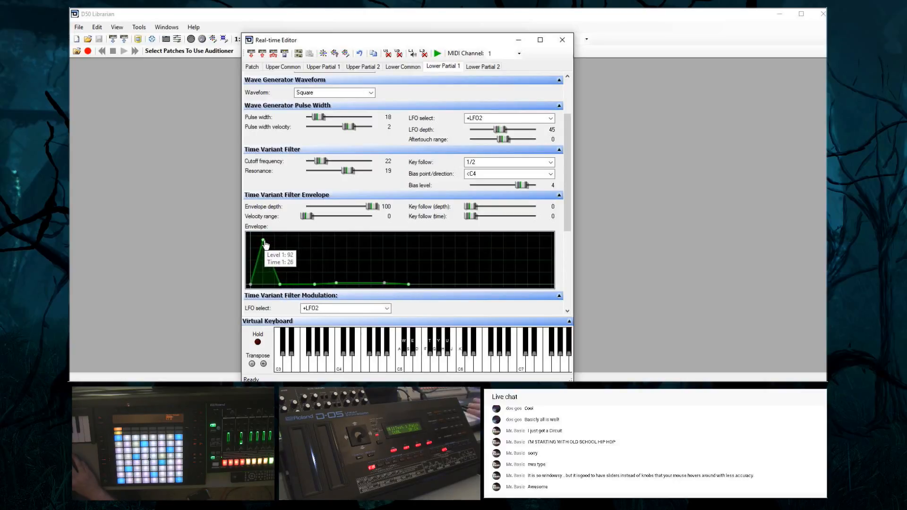
drag(280, 284, 311, 243)
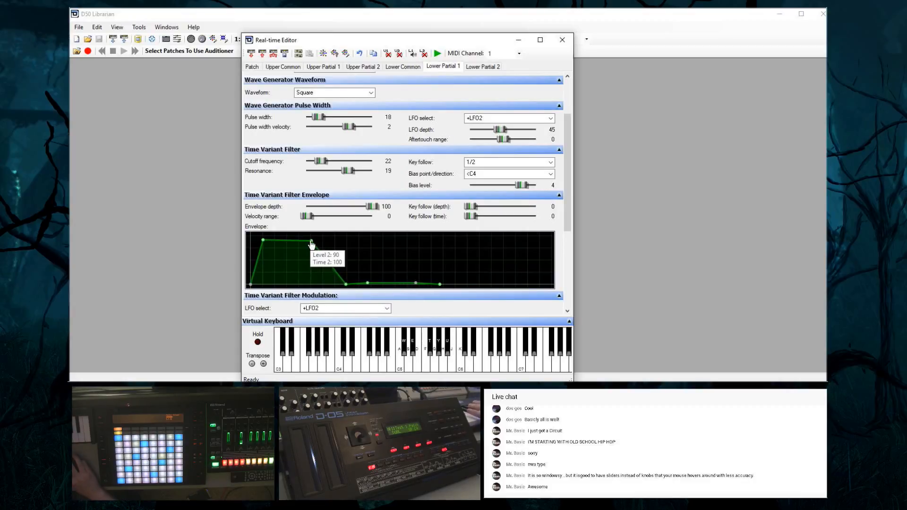
drag(265, 241, 294, 250)
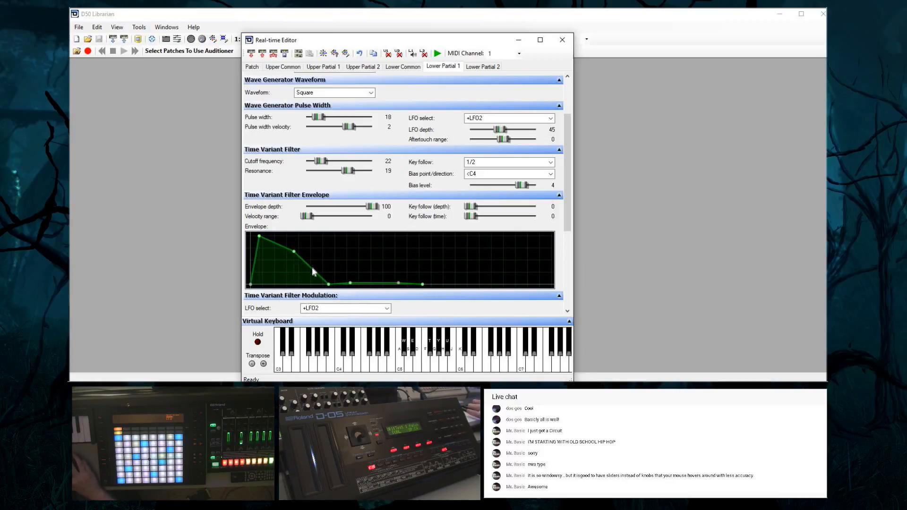
drag(328, 285, 319, 255)
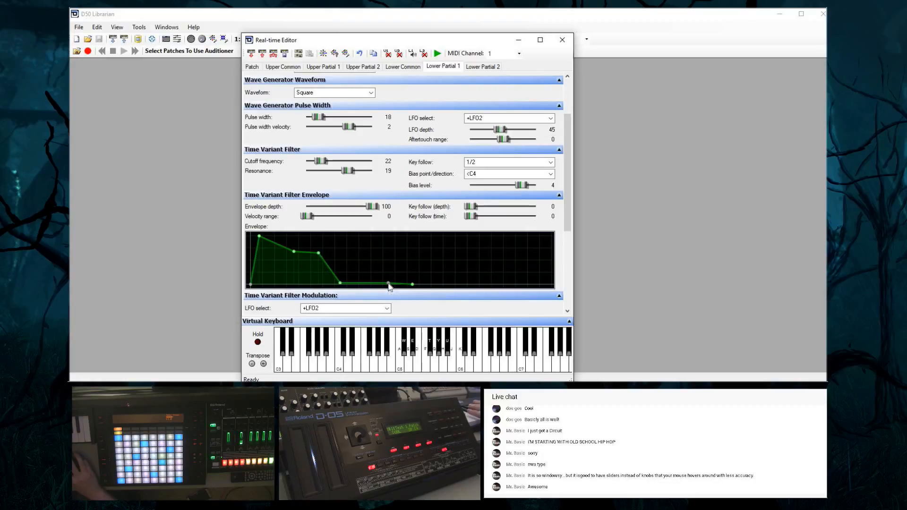
drag(340, 283, 340, 265)
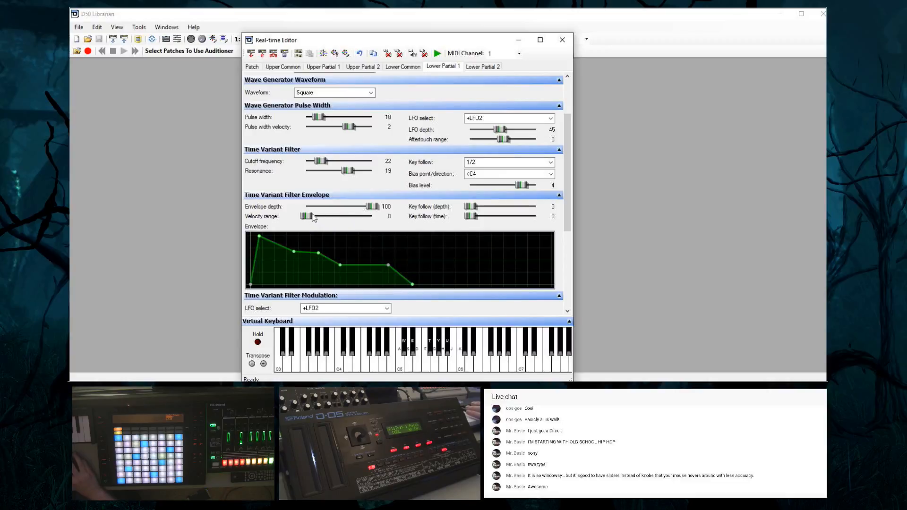
Keep the filter envelope depth at 100, set the cutoff frequency to 50, and give the envelope a longer attack with a slightly lower peak
drag(372, 207, 336, 214)
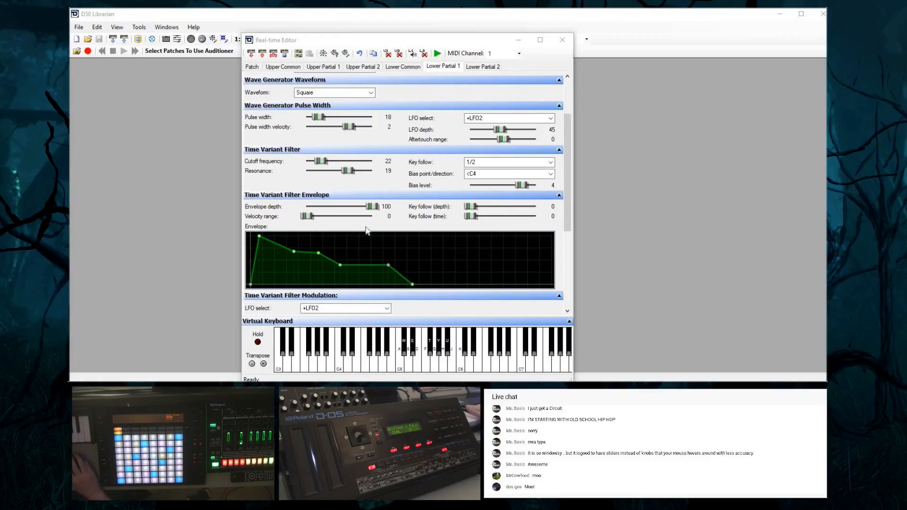
click(259, 236)
drag(258, 236, 296, 238)
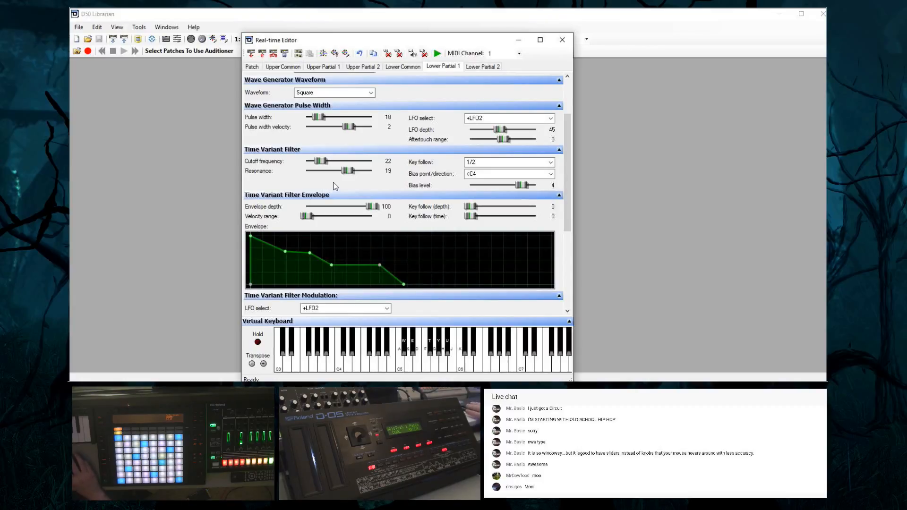
drag(321, 161, 342, 170)
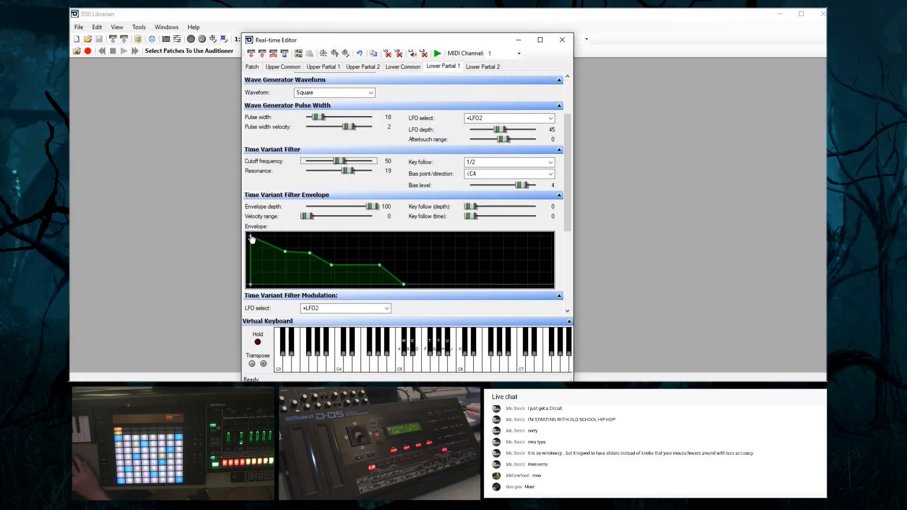
drag(251, 236, 308, 249)
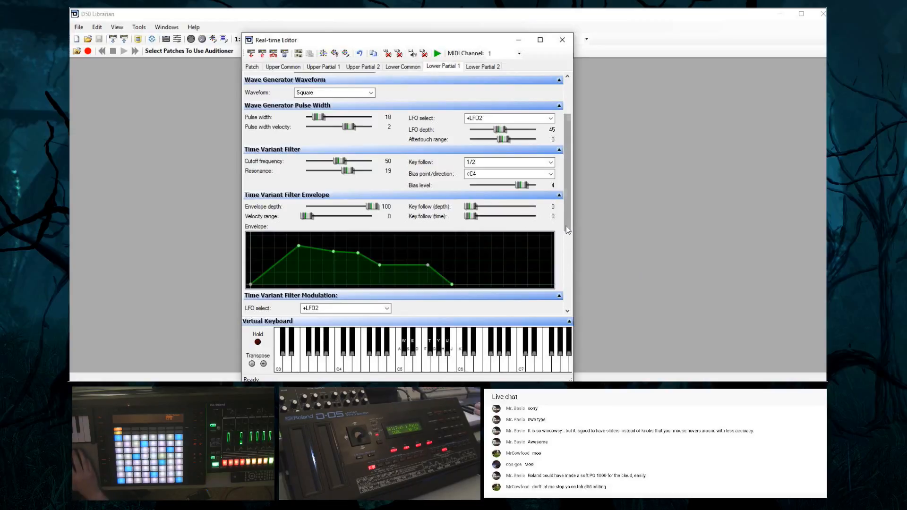
drag(567, 226, 587, 293)
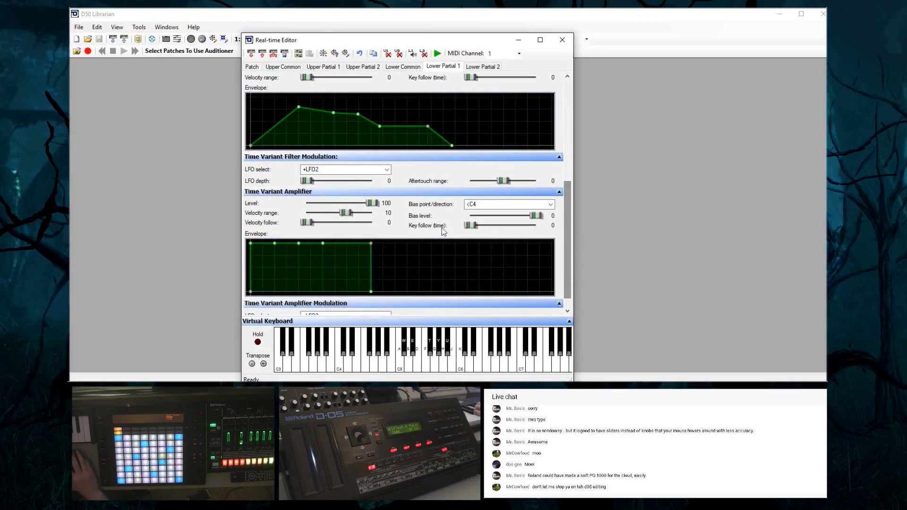
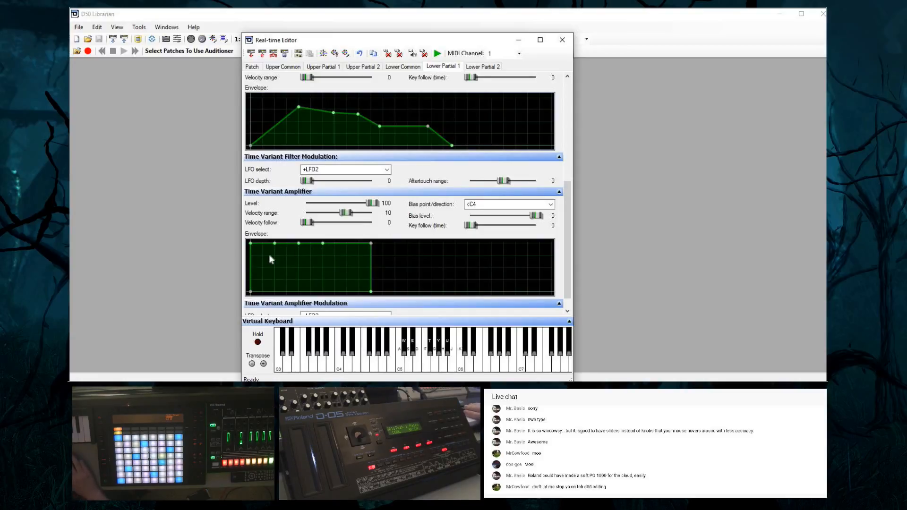
Shape lower partial 1's amplifier envelope with a short attack, a dip to level 50 and time 40 at the third point, and a long release
mouse_move(252, 244)
mouse_down()
mouse_move(320, 245)
mouse_move(265, 247)
mouse_up()
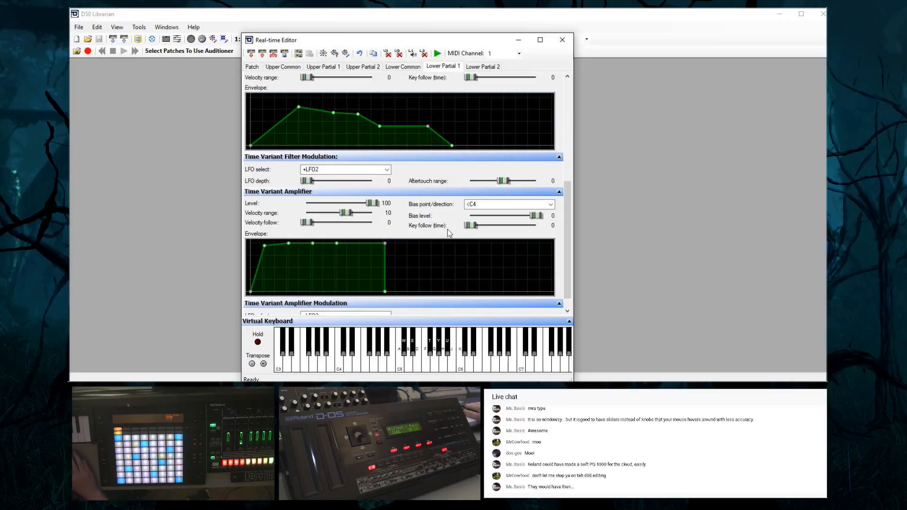
scroll(566, 254, down, 2)
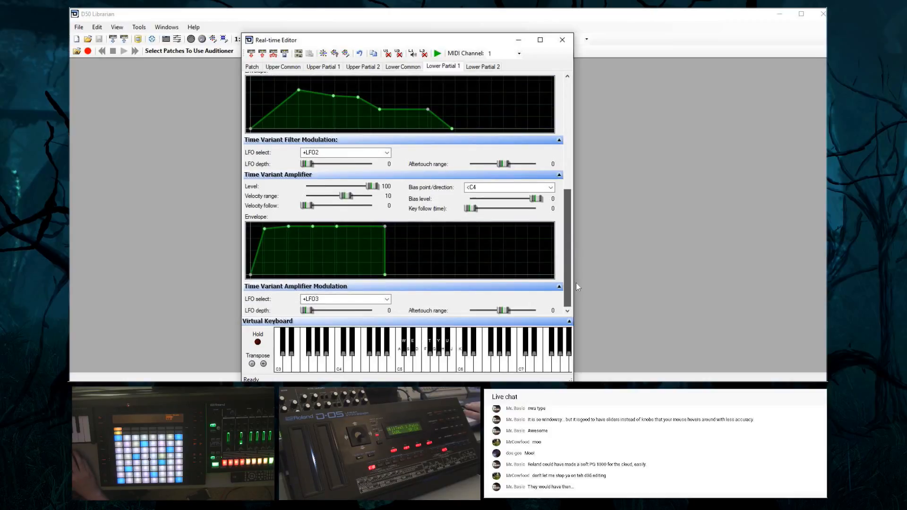
drag(312, 227, 301, 260)
drag(324, 227, 297, 251)
mouse_move(298, 249)
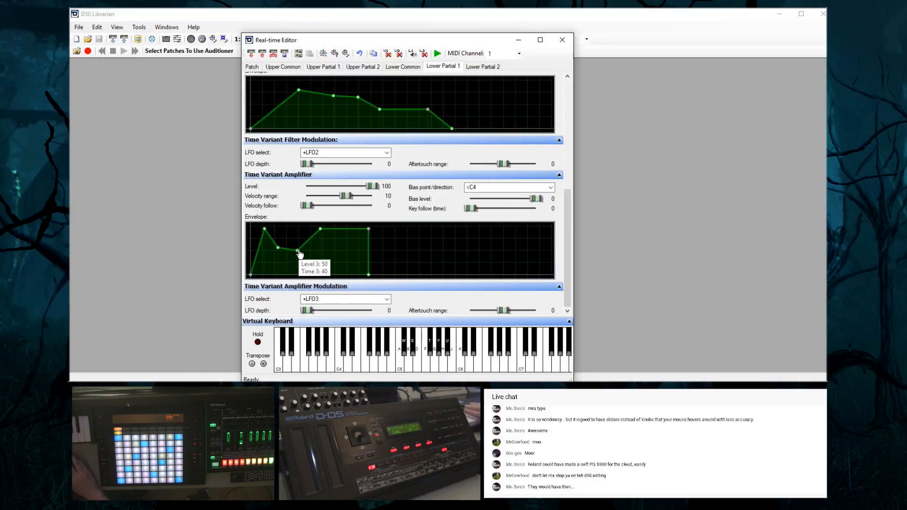
drag(367, 275, 430, 278)
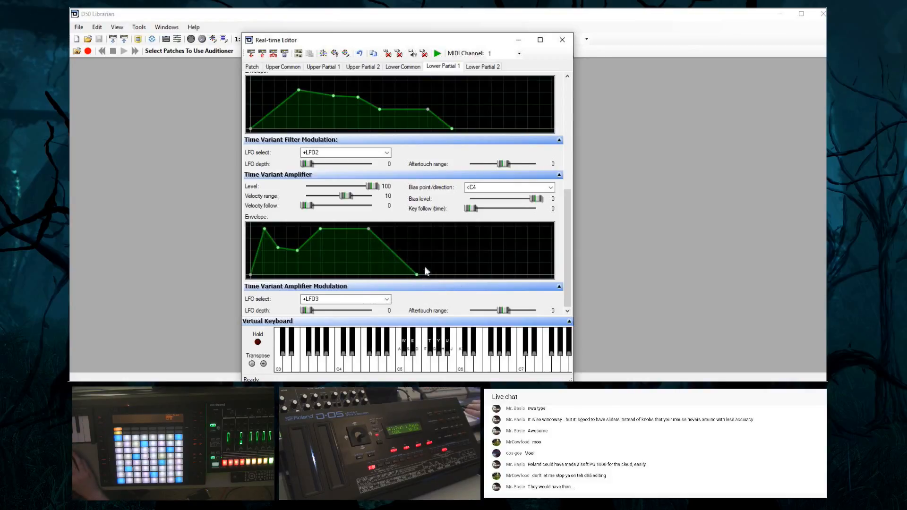
Lower the sustain of lower partial 1's amplifier envelope to about half level and shorten its release until it is nearly instant
drag(321, 229, 319, 253)
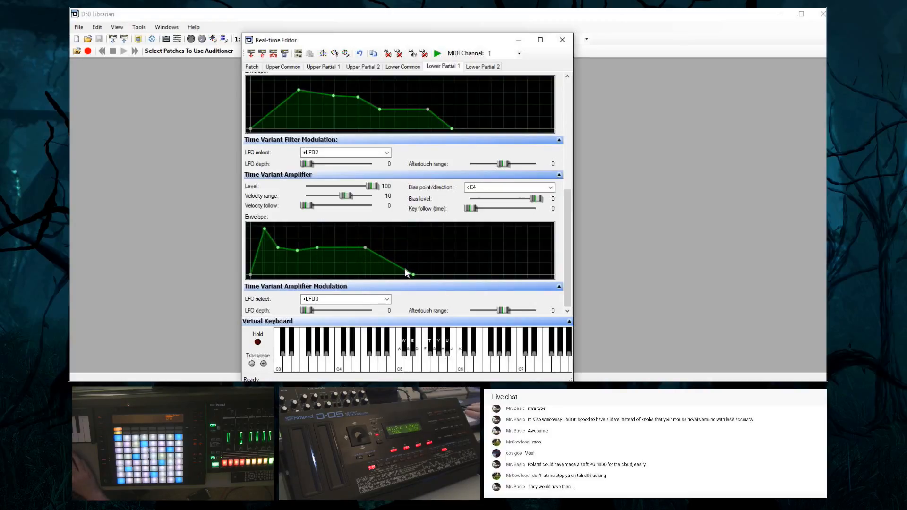
drag(413, 278, 387, 276)
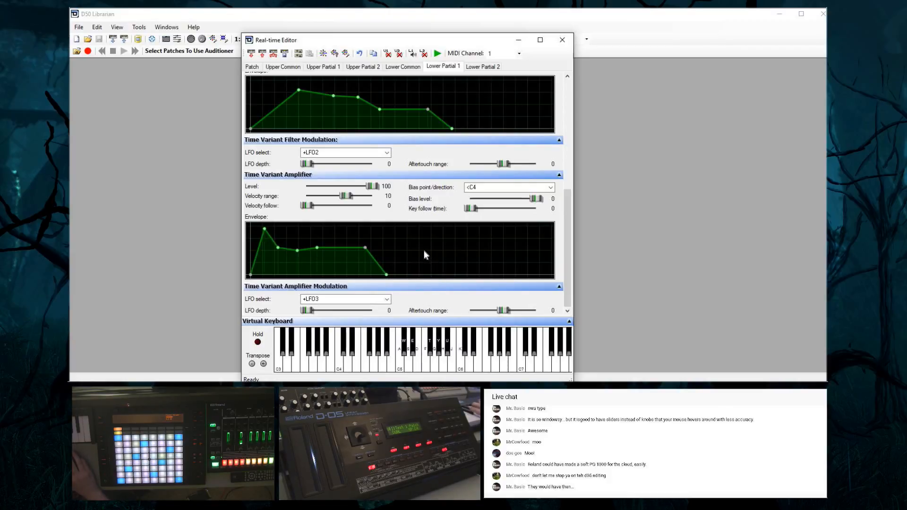
drag(386, 275, 371, 280)
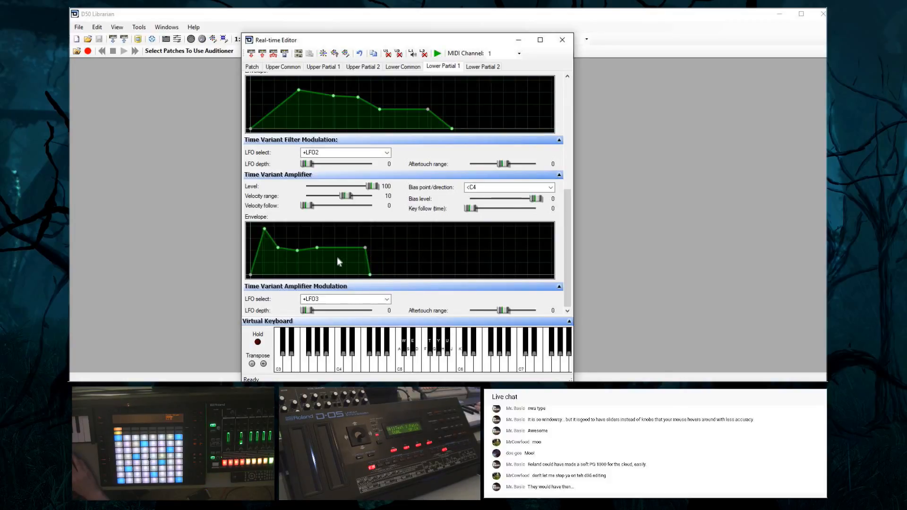
Raise the amplifier envelope's sustain near the peak, give it a short release, and level the third point with the second
drag(317, 248, 316, 235)
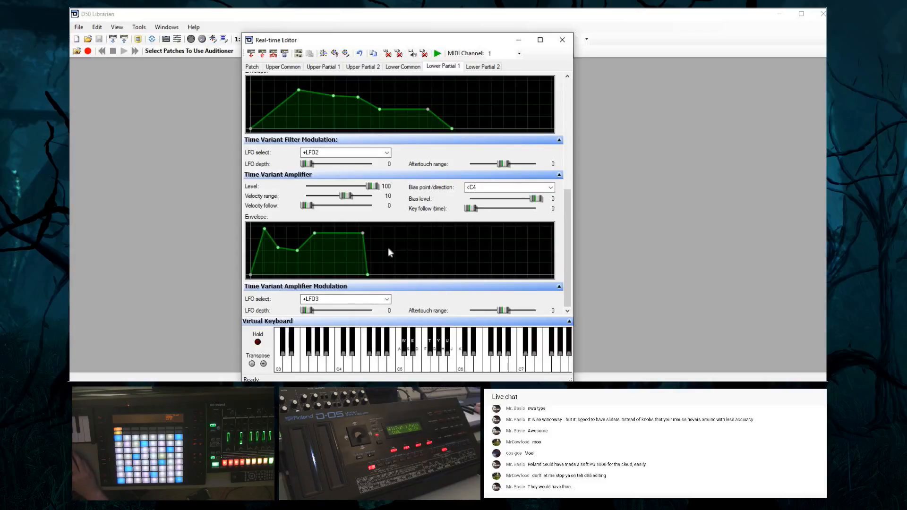
drag(369, 275, 363, 276)
mouse_move(363, 275)
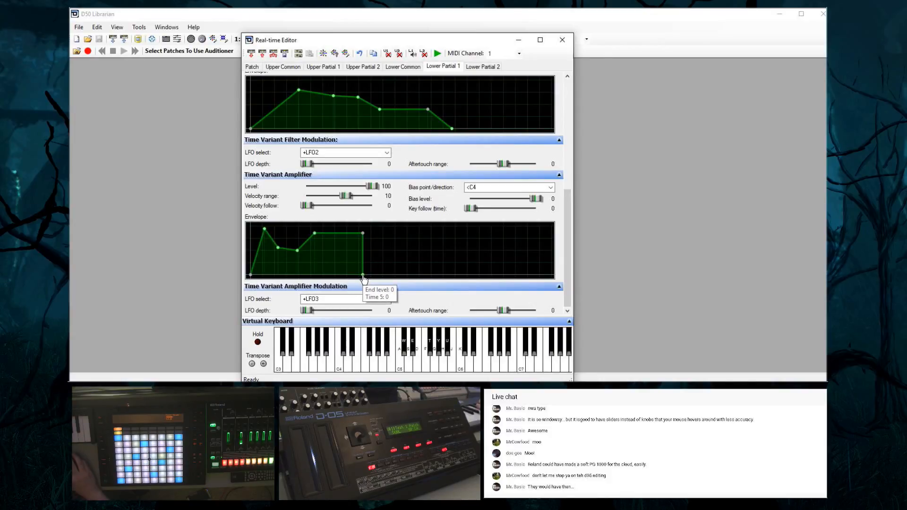
drag(363, 277, 378, 274)
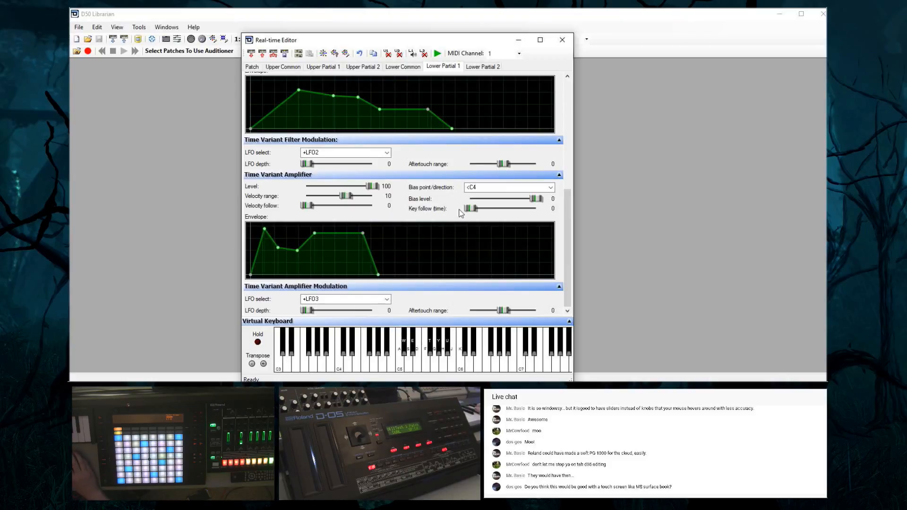
drag(567, 220, 557, 77)
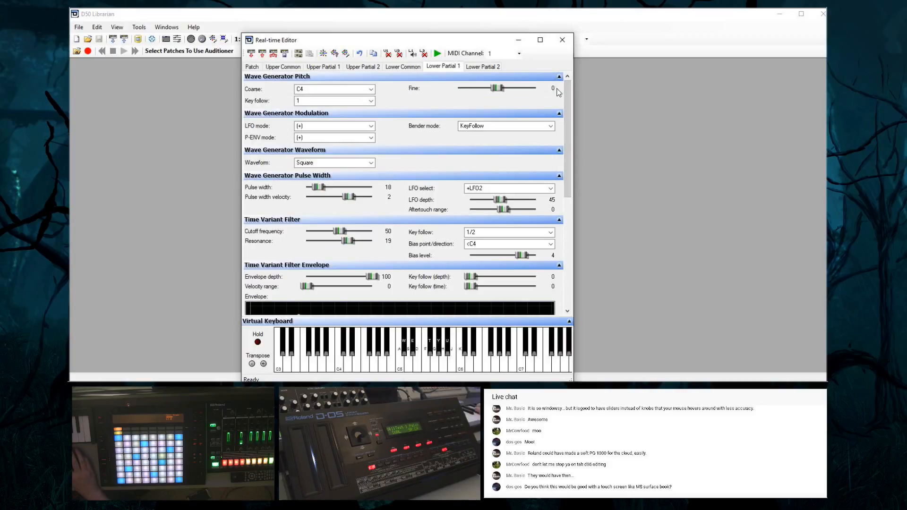
drag(569, 171, 591, 295)
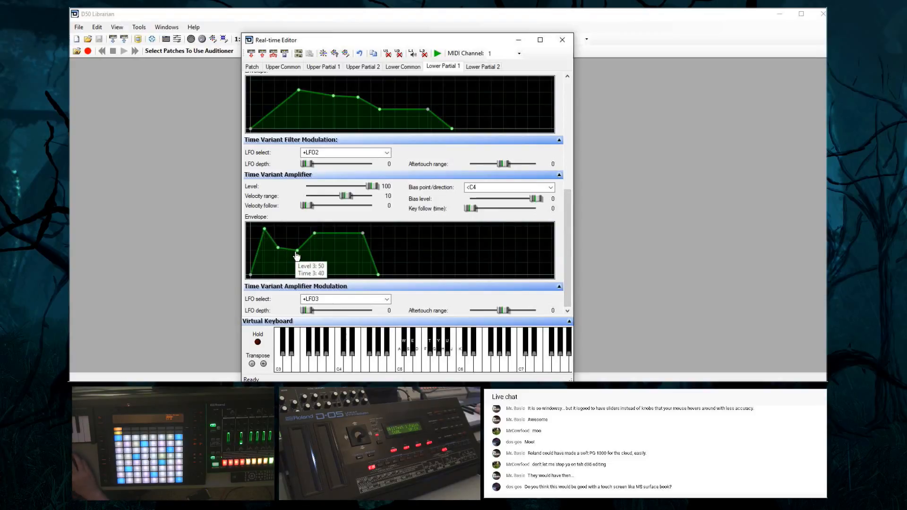
drag(297, 250, 299, 251)
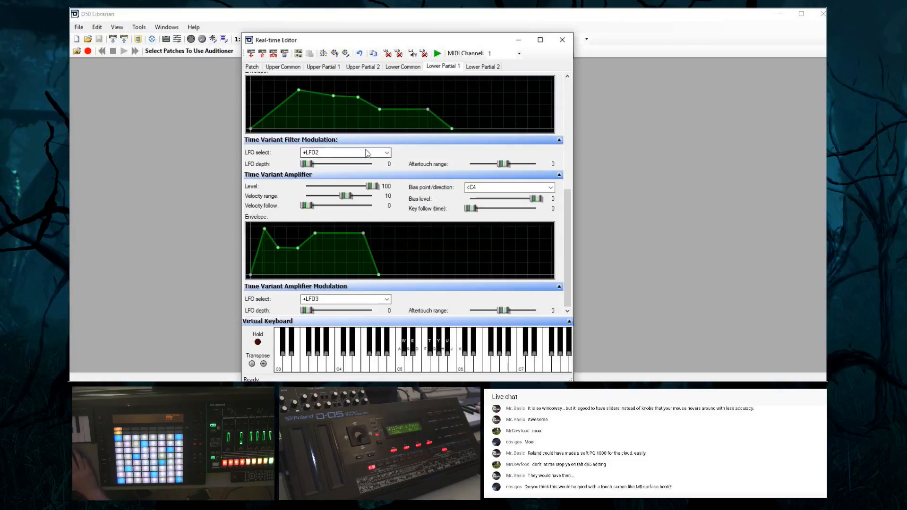
Try the Real-time Editor maximized, restore it to a smaller window, and move and enlarge it until all parameter columns fit
click(541, 40)
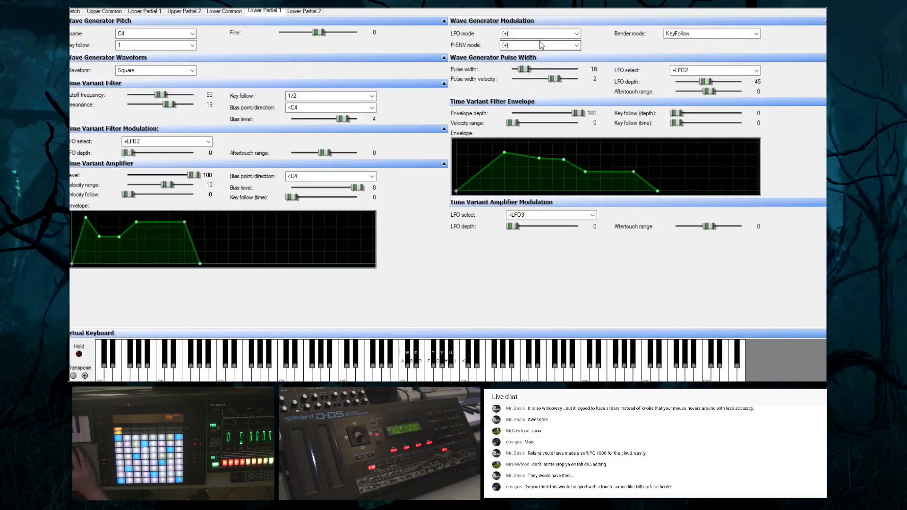
drag(721, 8, 463, 9)
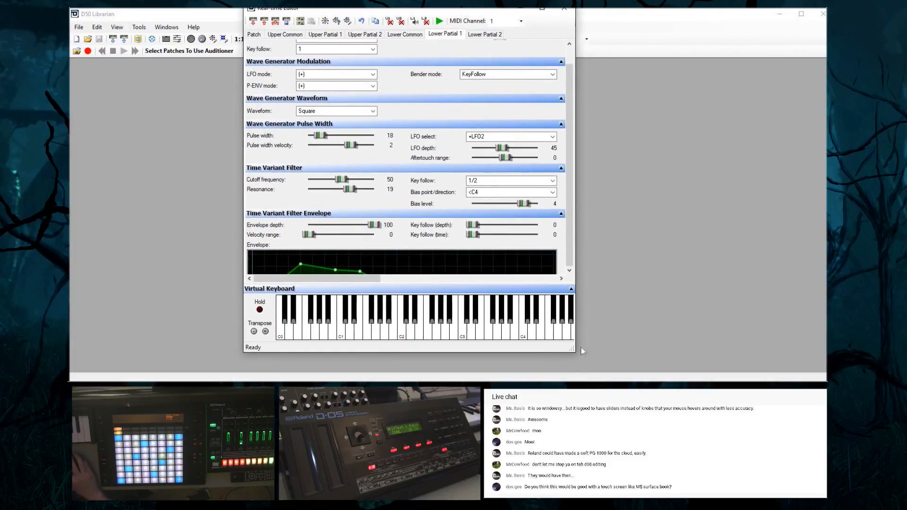
mouse_move(576, 349)
mouse_down()
mouse_move(706, 369)
mouse_move(566, 362)
mouse_up()
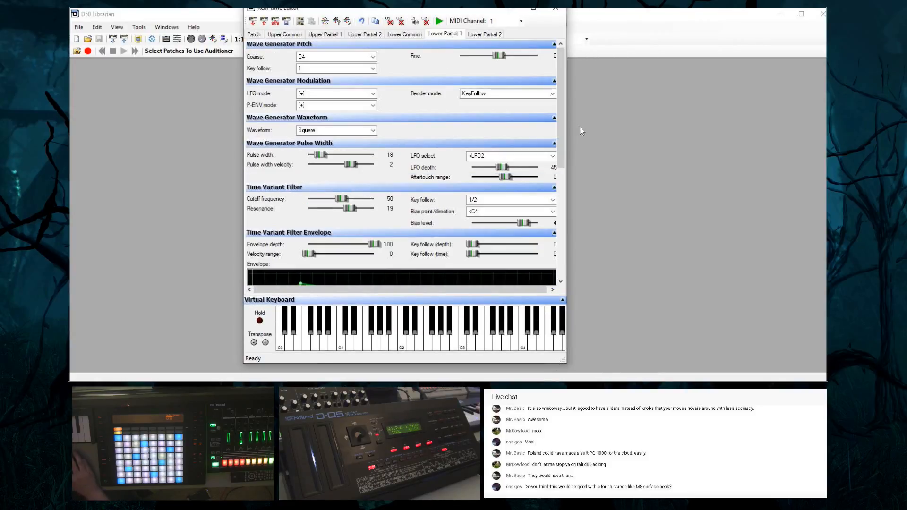
drag(562, 137, 580, 248)
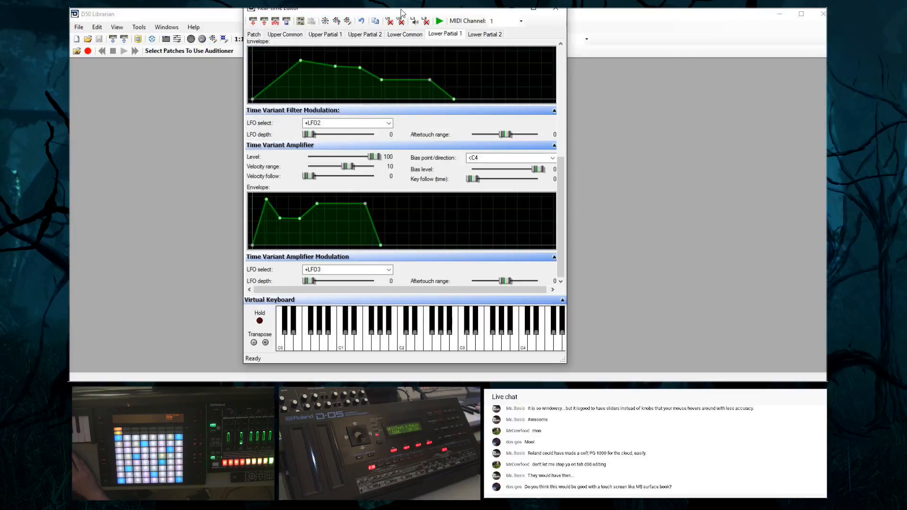
drag(402, 10, 467, 22)
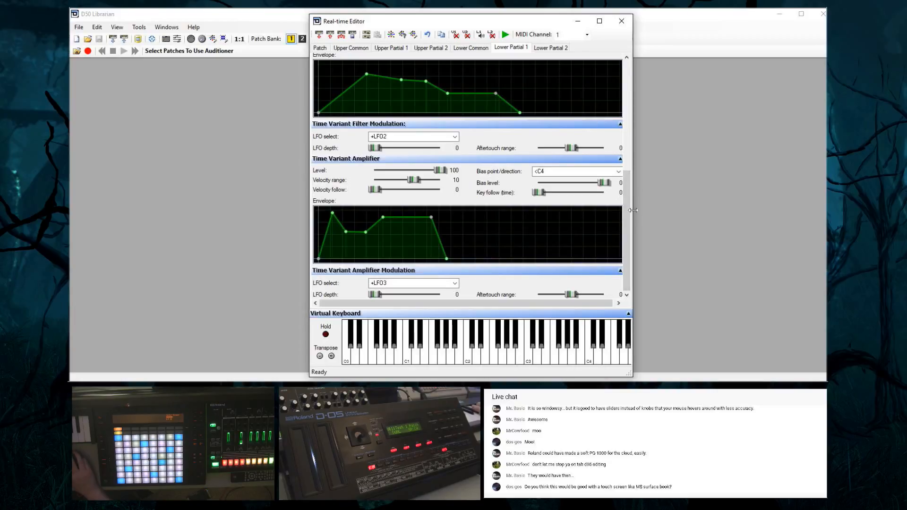
drag(702, 223, 648, 228)
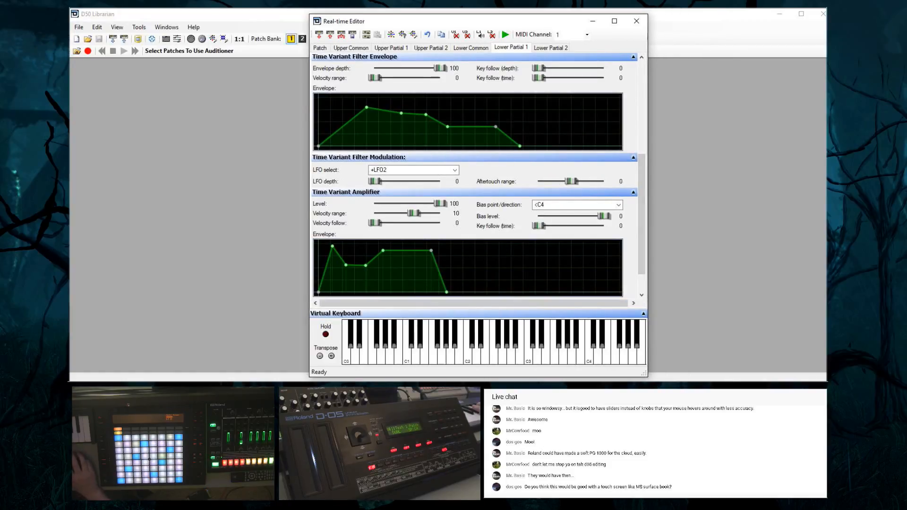
drag(647, 376, 696, 387)
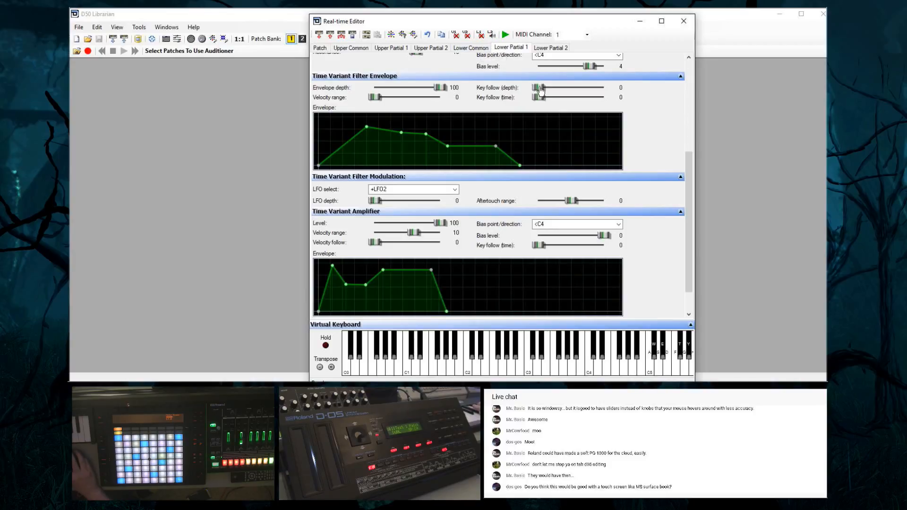
Give lower partial 2 a Sawtooth waveform with pulse width 18, pulse width velocity 3 and pulse width LFO depth 30
click(546, 47)
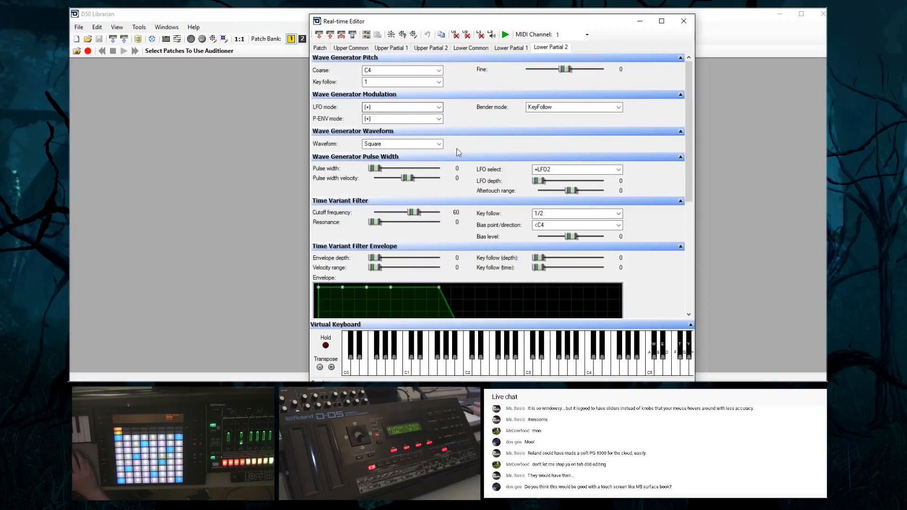
click(396, 144)
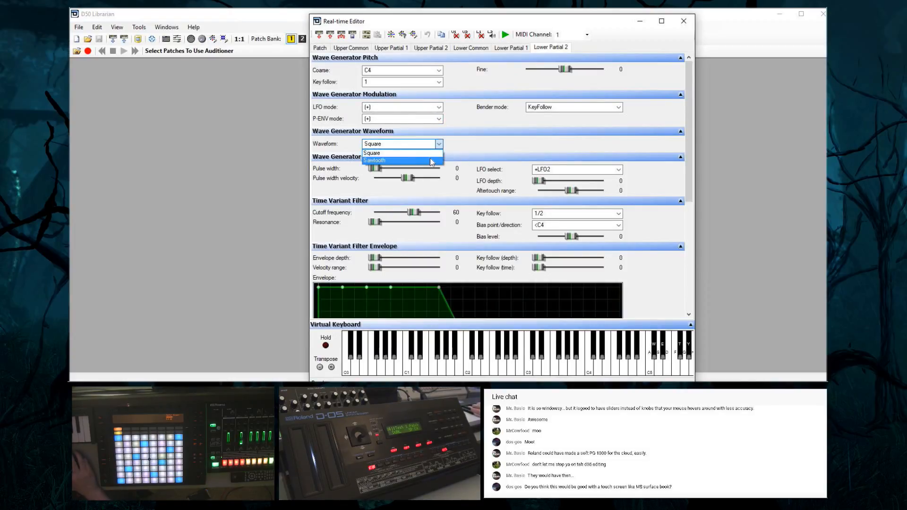
click(418, 161)
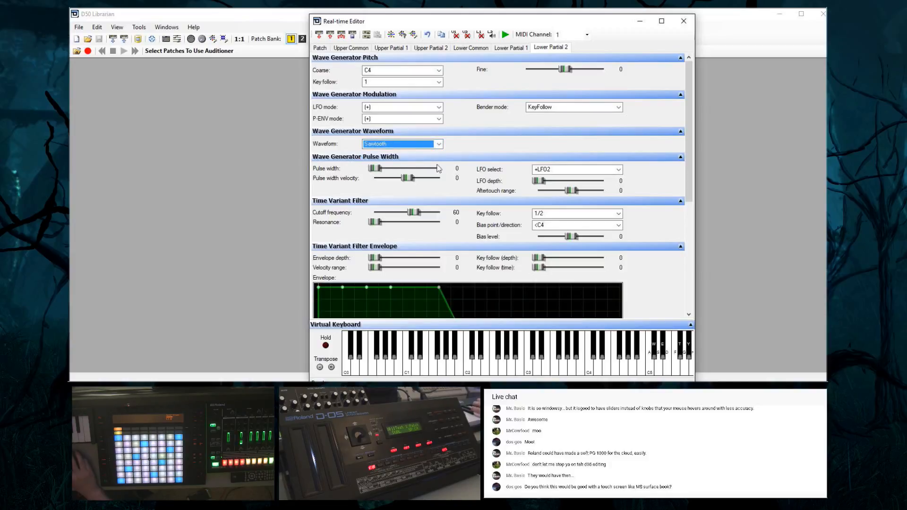
drag(373, 169, 396, 179)
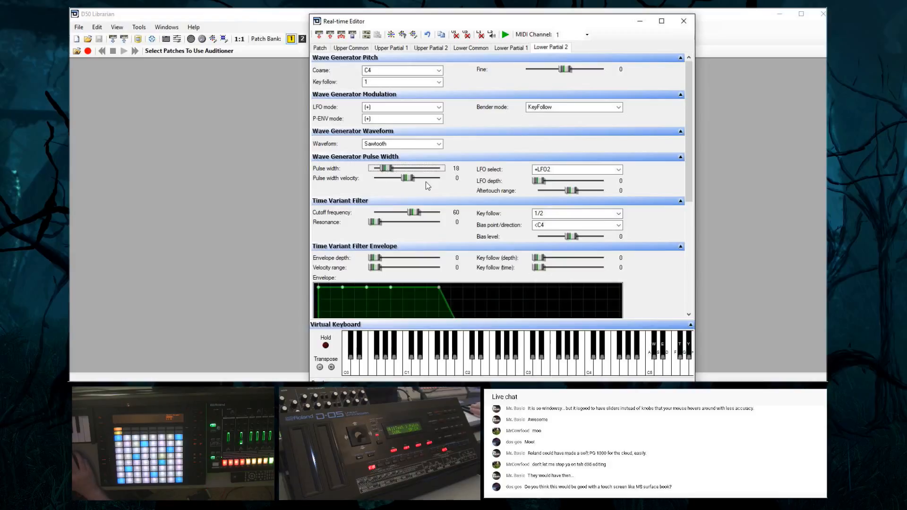
drag(532, 184, 554, 188)
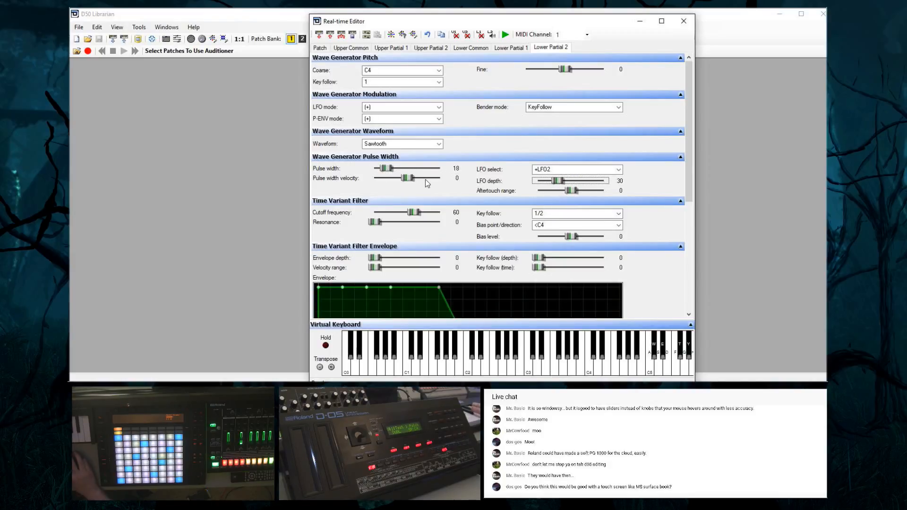
drag(411, 182, 426, 183)
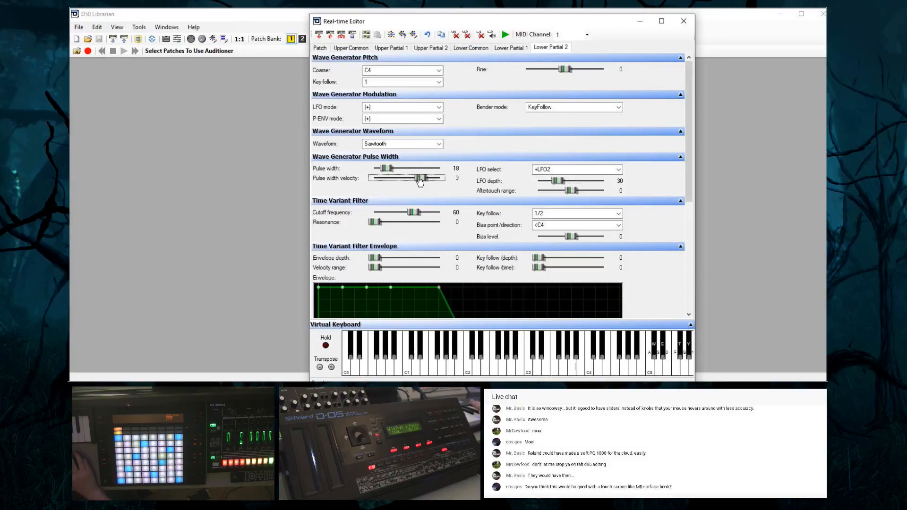
mouse_move(387, 169)
mouse_down()
mouse_move(398, 175)
mouse_move(383, 178)
mouse_move(397, 175)
mouse_up()
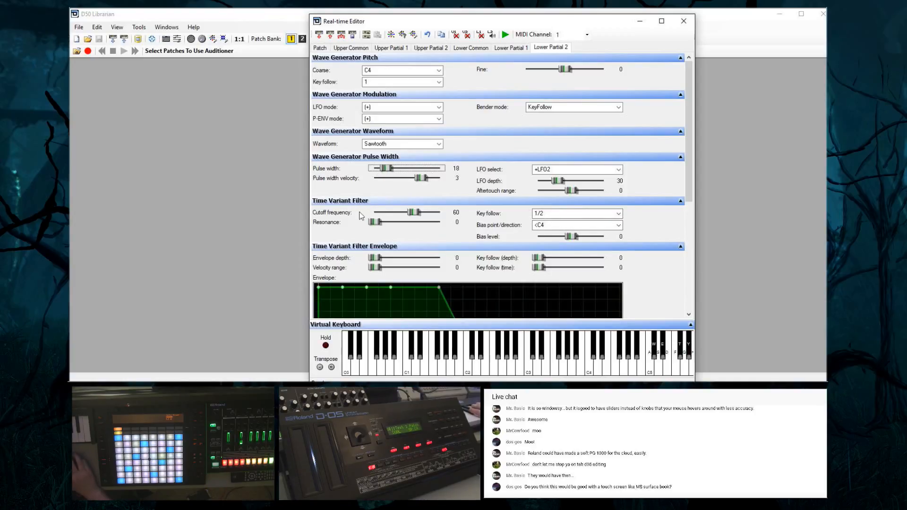
Set lower partial 2's cutoff frequency to 100 and shape its amplifier envelope with a fast attack, a mid-level dip, full sustain and longer release
drag(688, 202, 694, 225)
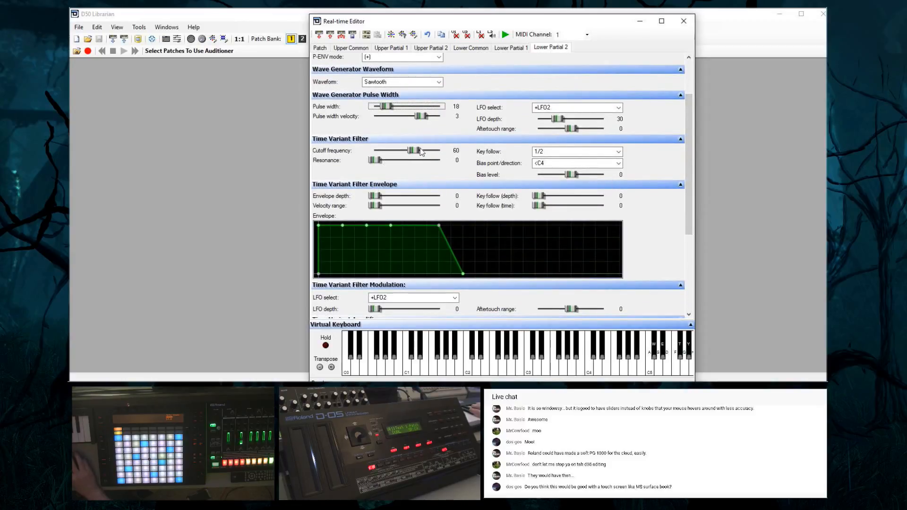
drag(409, 152, 449, 158)
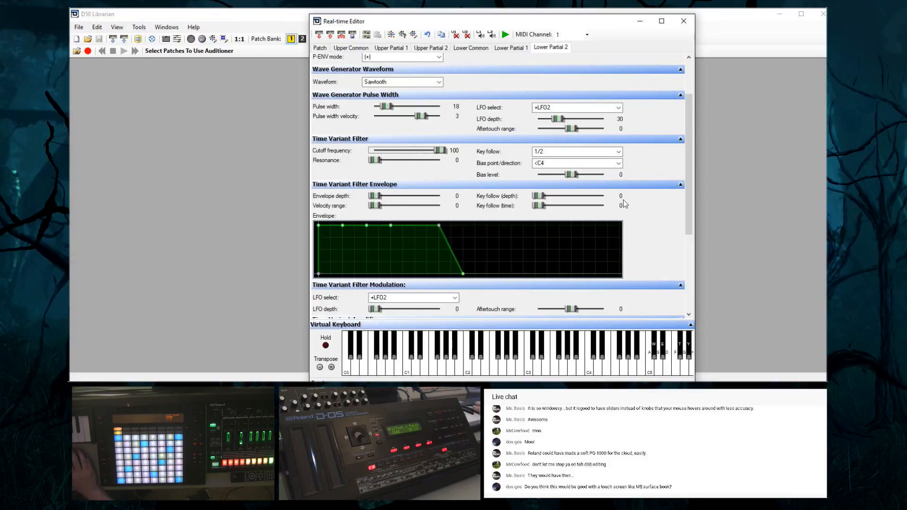
drag(695, 209, 698, 283)
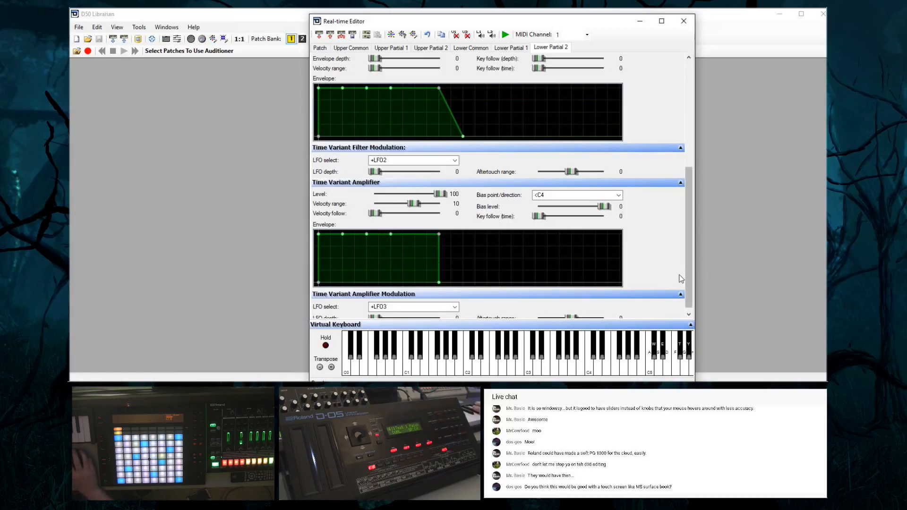
drag(689, 278, 689, 287)
mouse_move(343, 233)
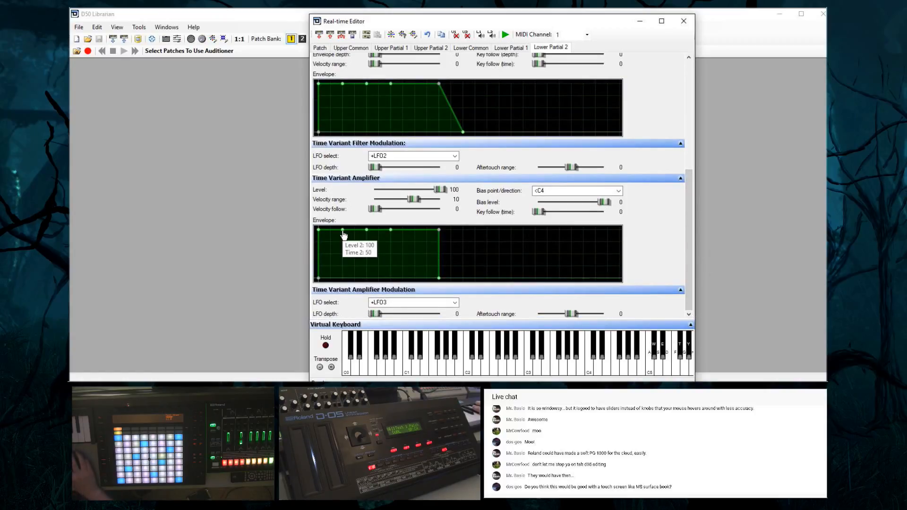
mouse_move(343, 233)
mouse_down()
mouse_move(343, 258)
mouse_move(338, 233)
mouse_move(327, 234)
mouse_up()
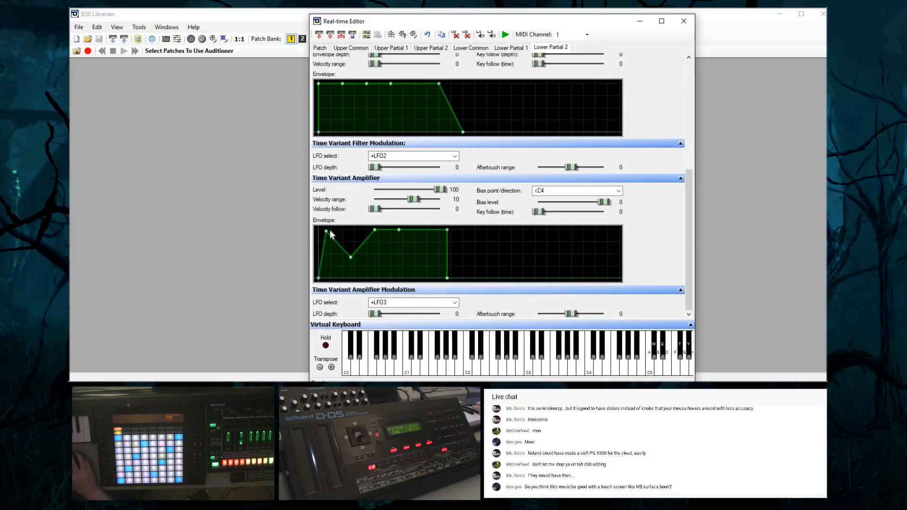
drag(449, 282, 479, 279)
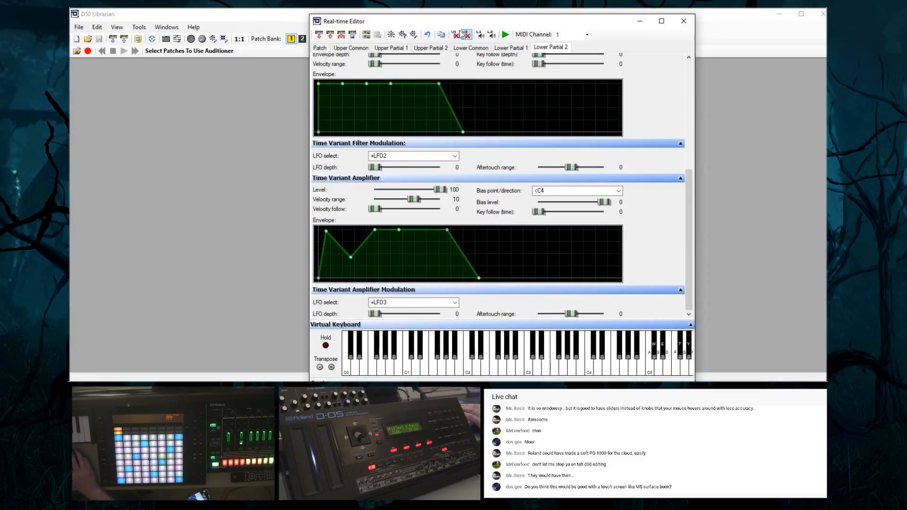
Name the lower tone "Something" in the Lower Common parameters
drag(688, 173, 696, 53)
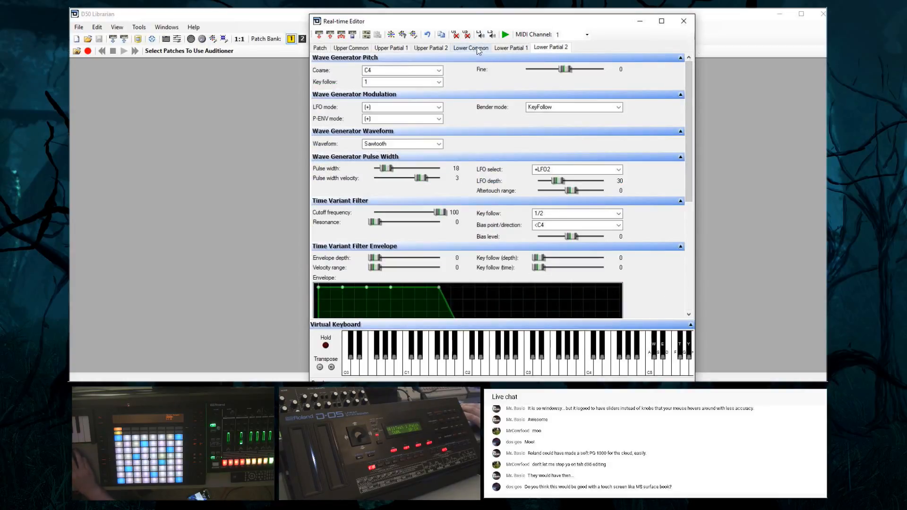
click(480, 50)
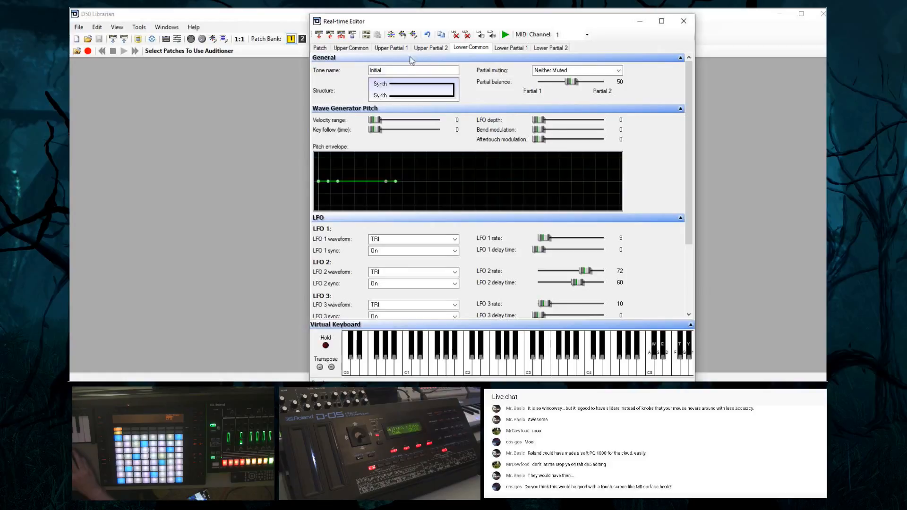
double_click(402, 70)
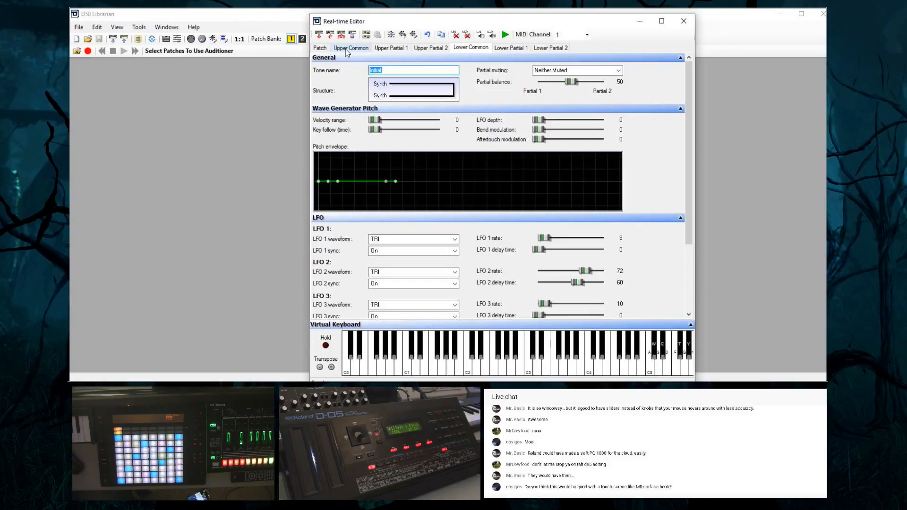
text(Something)
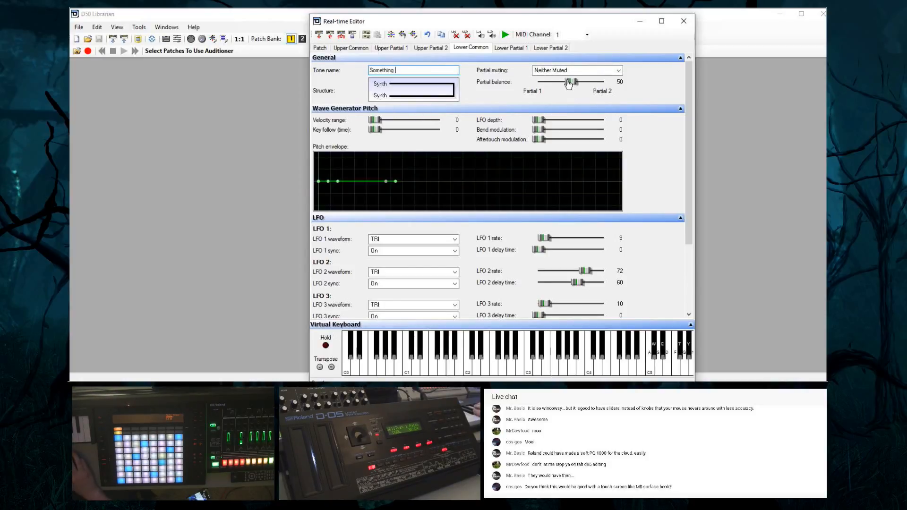
Shift the lower tone's partial balance towards partial 1, to 36
mouse_move(568, 84)
mouse_down()
mouse_move(541, 85)
mouse_move(590, 88)
mouse_move(562, 86)
mouse_move(572, 87)
mouse_up()
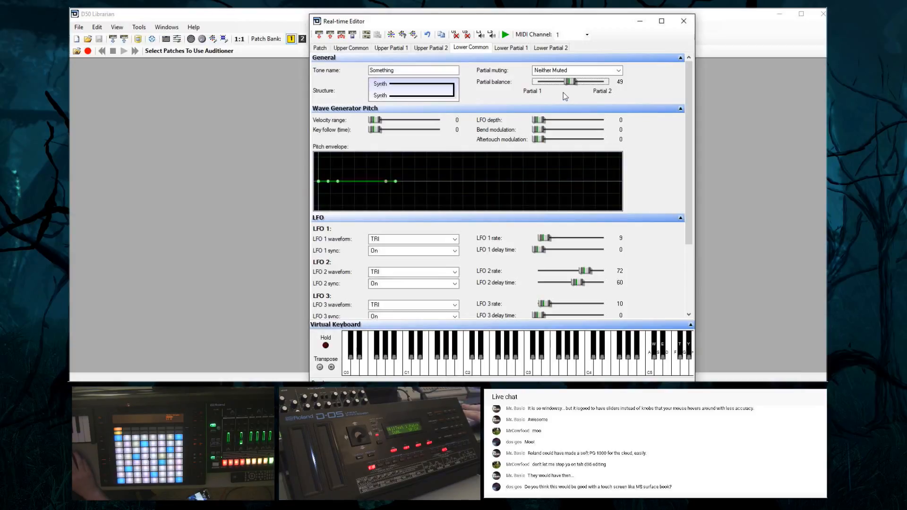
click(568, 81)
drag(566, 83, 562, 83)
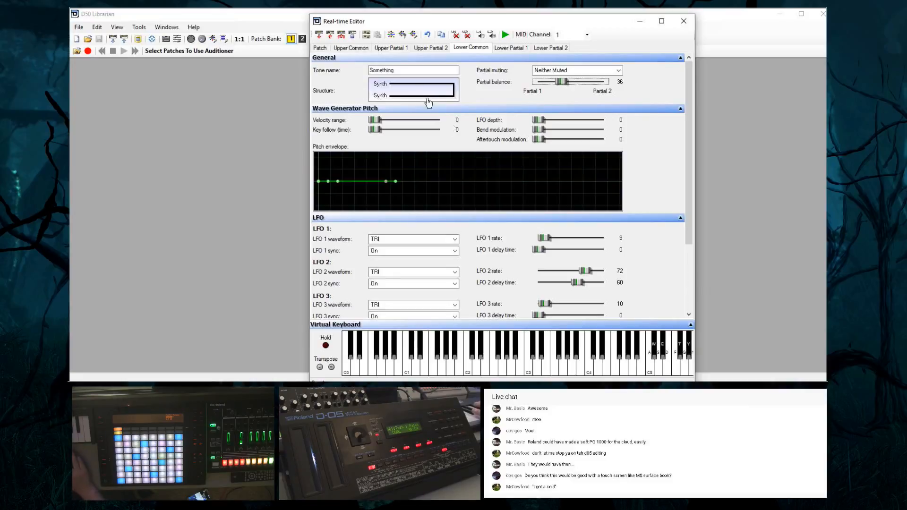
Rename the lower tone as "sniffls"
double_click(376, 71)
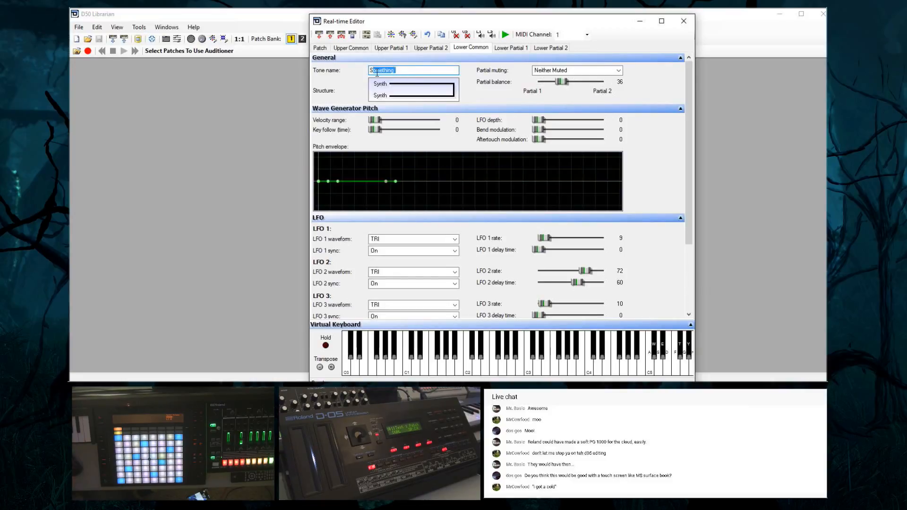
key(BackSpace)
key(BackSpace)
text(I got a)
key(BackSpace)
key(BackSpace)
text(co)
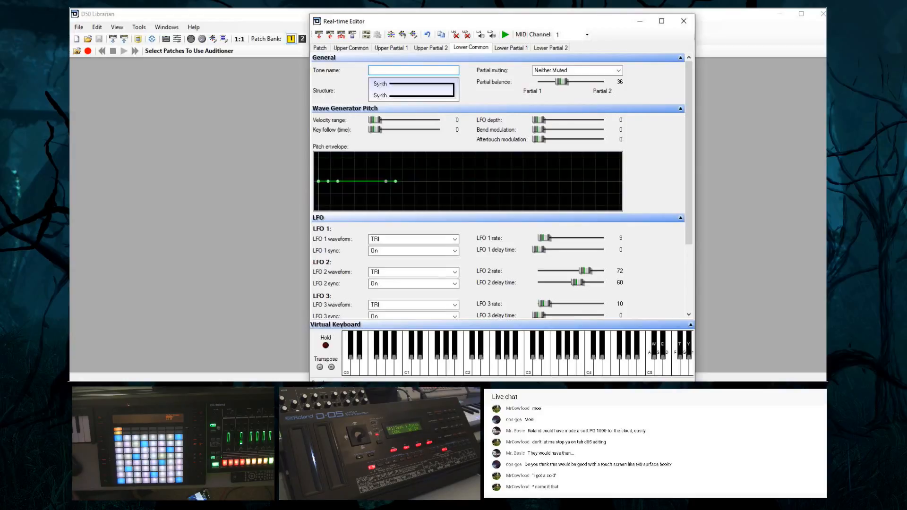
text(ffls)
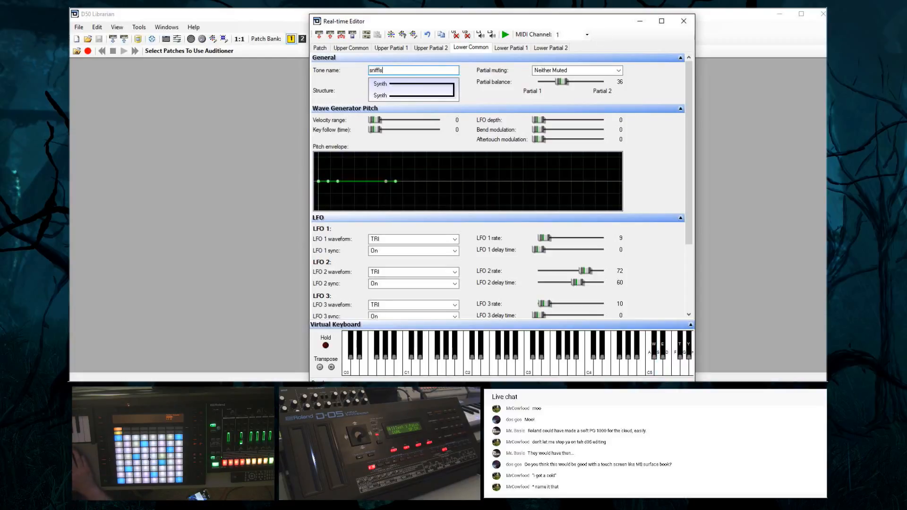
Rename the whole patch as "I Got A Cold"
click(320, 48)
triple_click(402, 75)
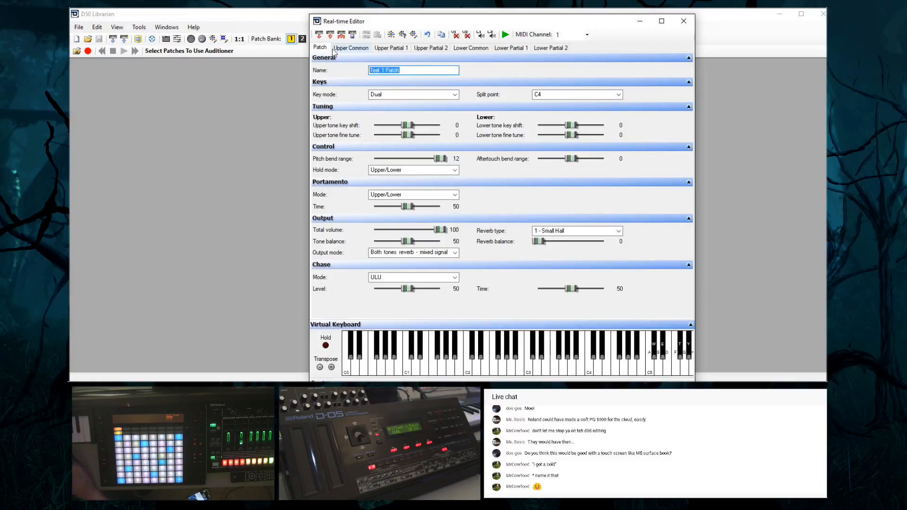
text(l Got)
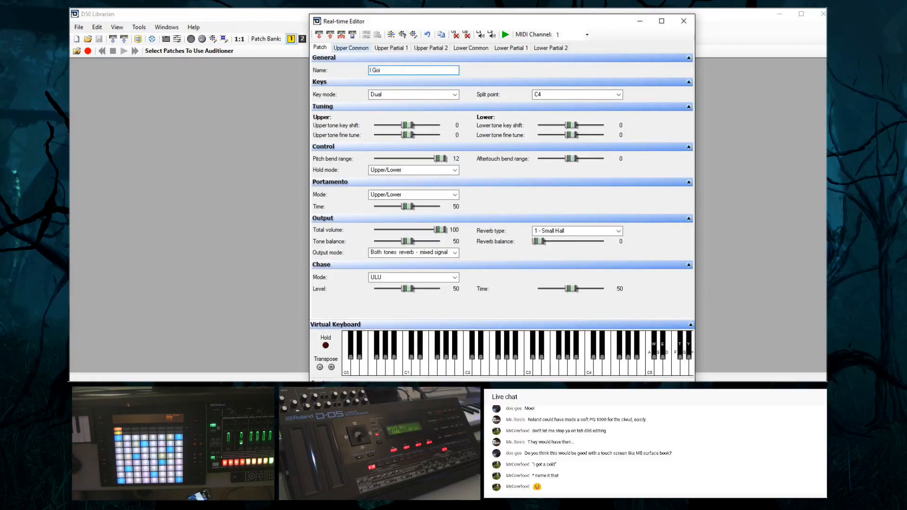
key(BackSpace)
text(t A Cold)
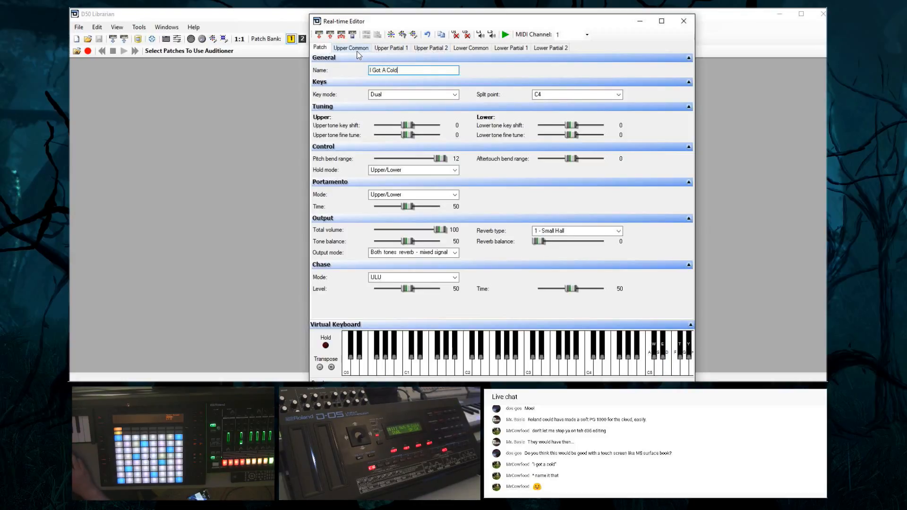
Set the lower tone's Flanger 1 chorus to balance 88, rate 48 and depth 85
click(508, 48)
click(550, 48)
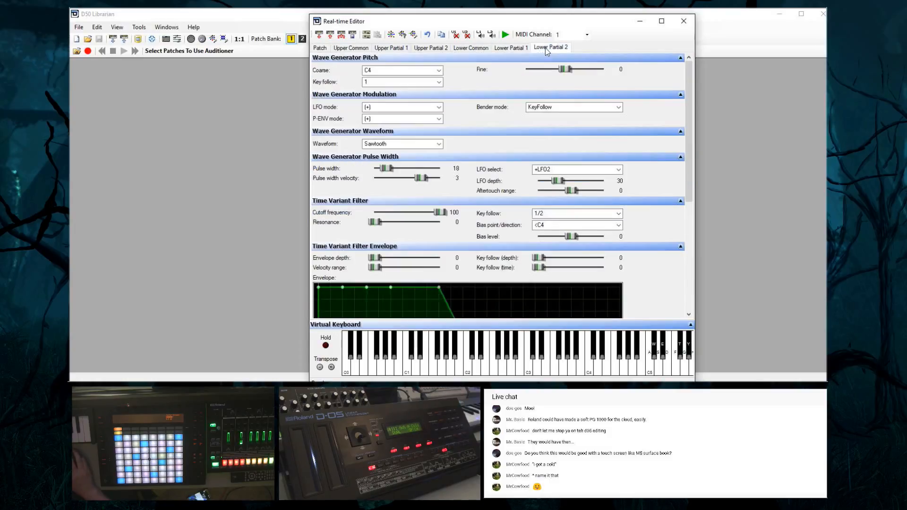
click(471, 49)
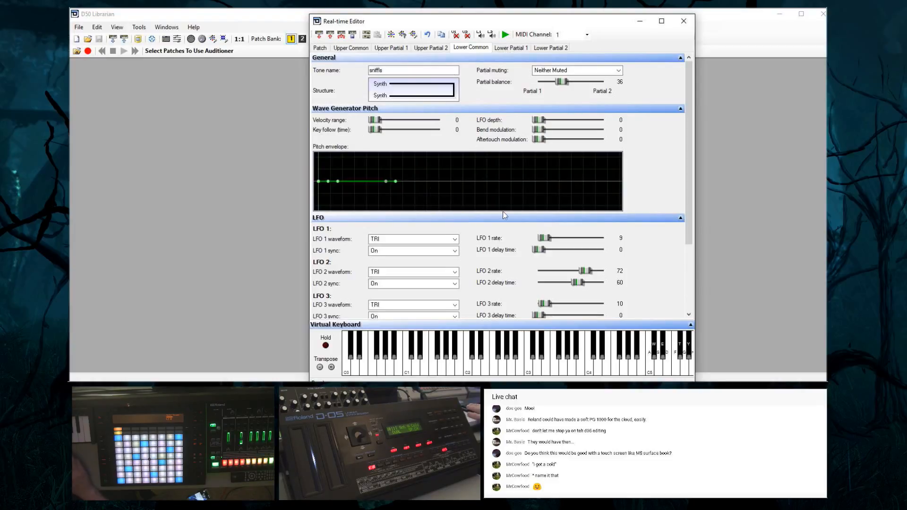
drag(690, 226, 682, 307)
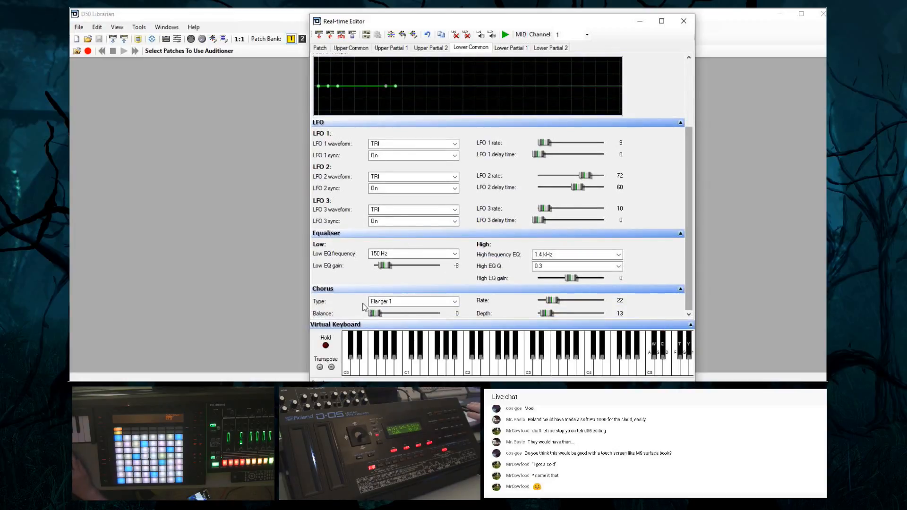
drag(373, 316, 437, 321)
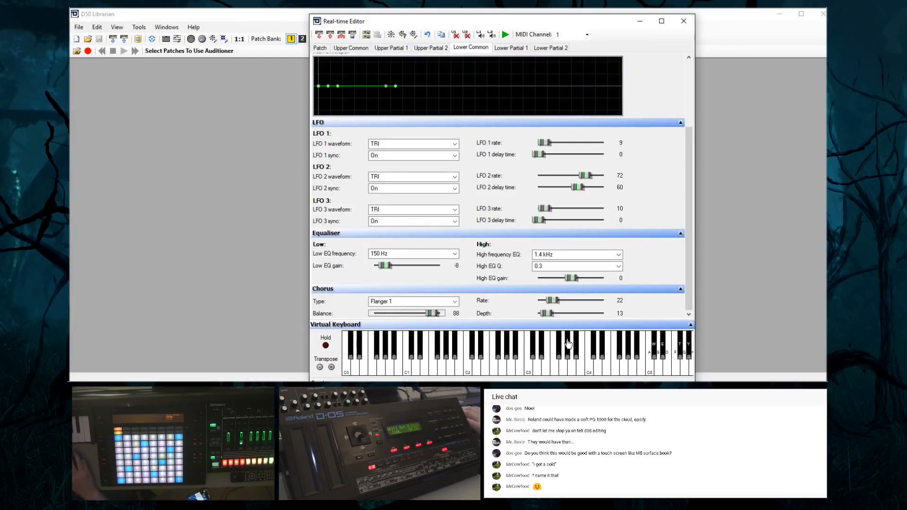
drag(553, 304, 596, 319)
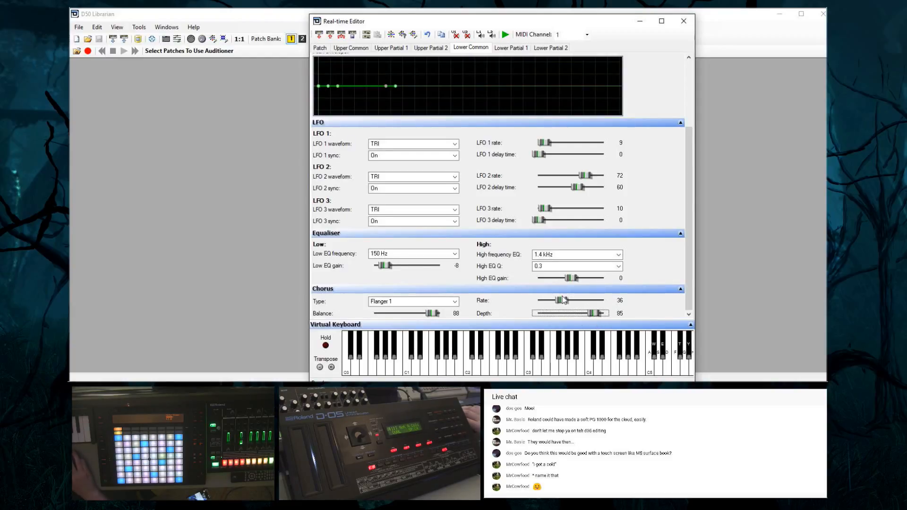
mouse_move(560, 305)
mouse_down()
mouse_move(599, 306)
mouse_move(571, 305)
mouse_up()
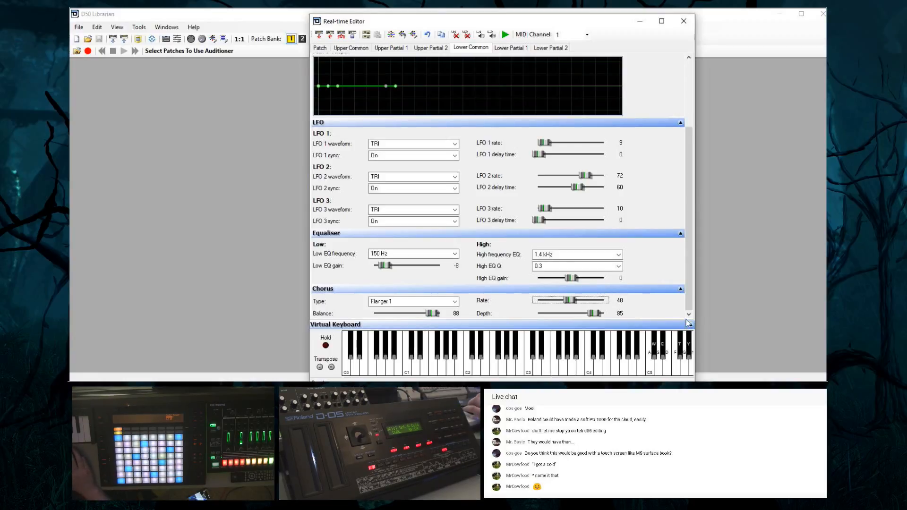
Mute both lower partials and unmute upper partial 1
click(478, 37)
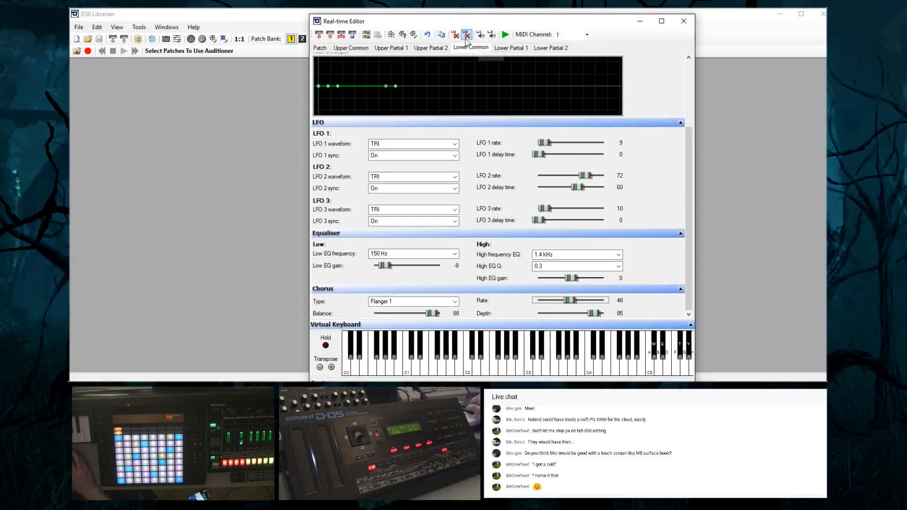
click(491, 36)
click(455, 34)
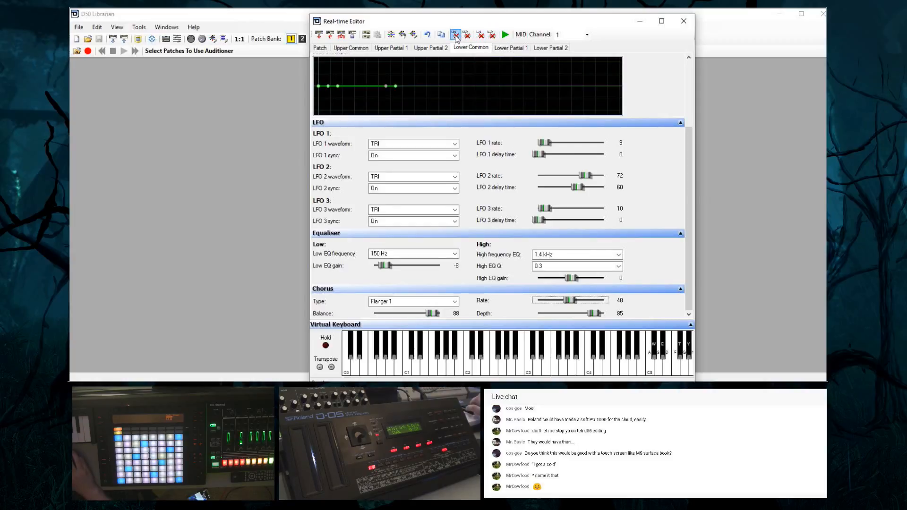
Change the upper tone's structure to PCM for both partials in the Upper Common parameters
click(320, 48)
click(351, 47)
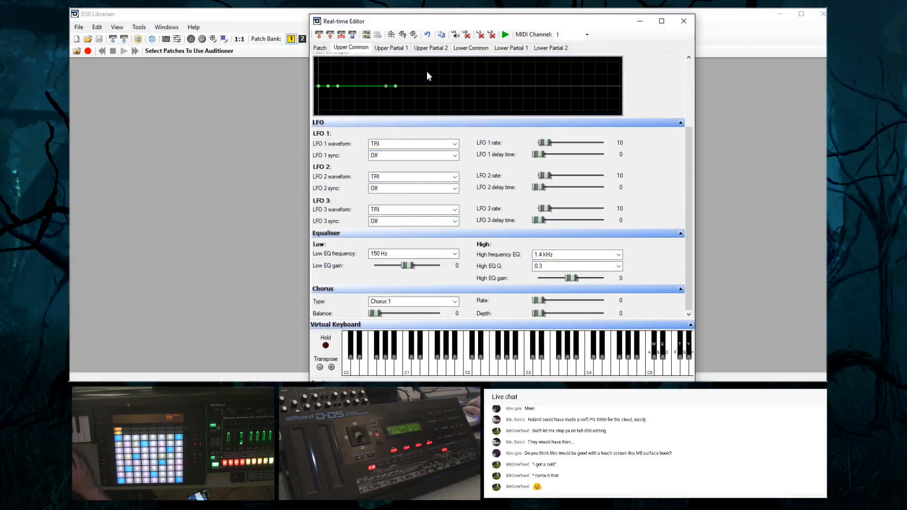
click(690, 113)
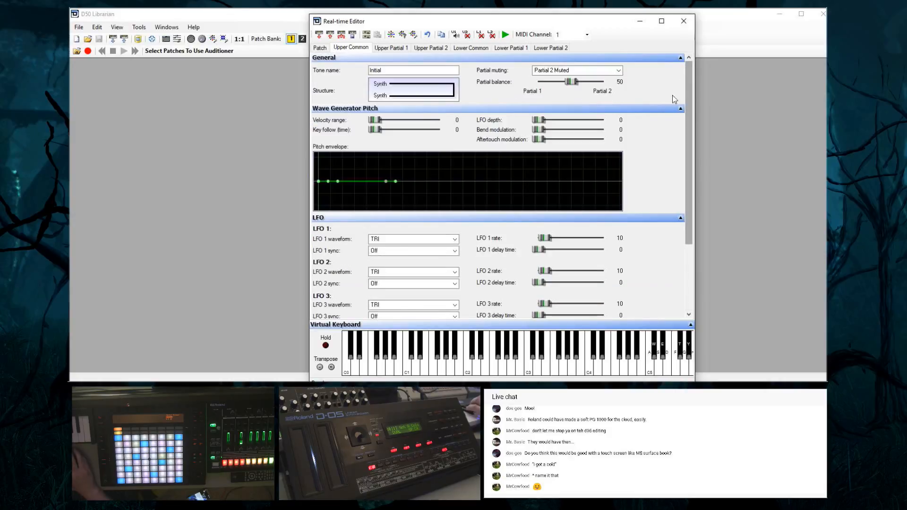
click(458, 99)
click(396, 95)
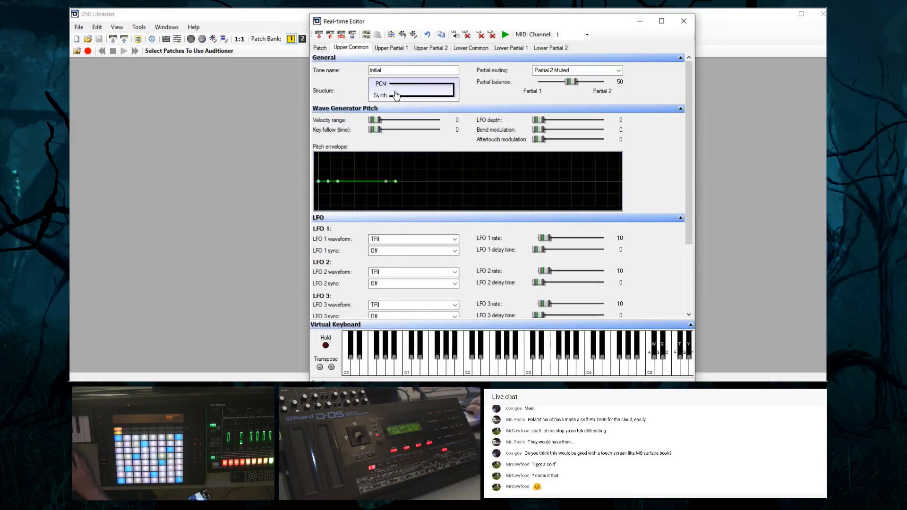
click(411, 96)
click(430, 98)
click(405, 99)
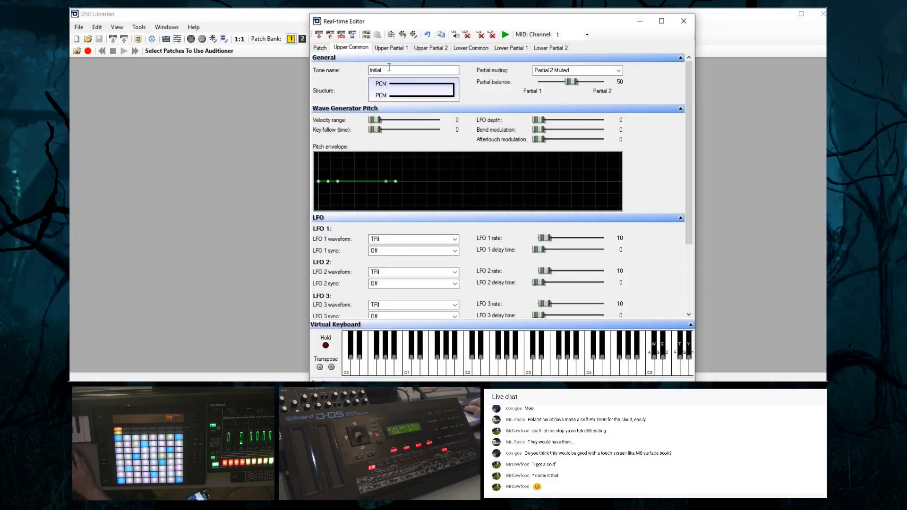
Rename the upper tone as "Snot"
drag(393, 70, 350, 61)
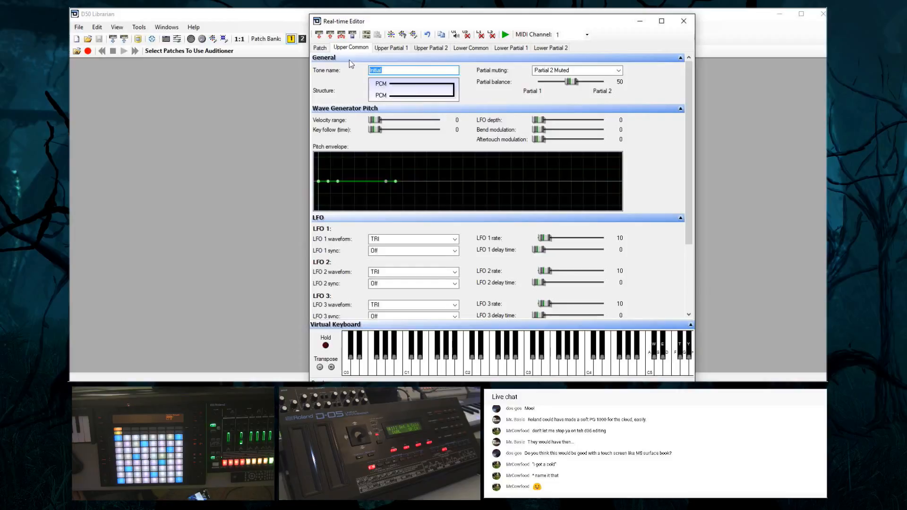
text(Snot)
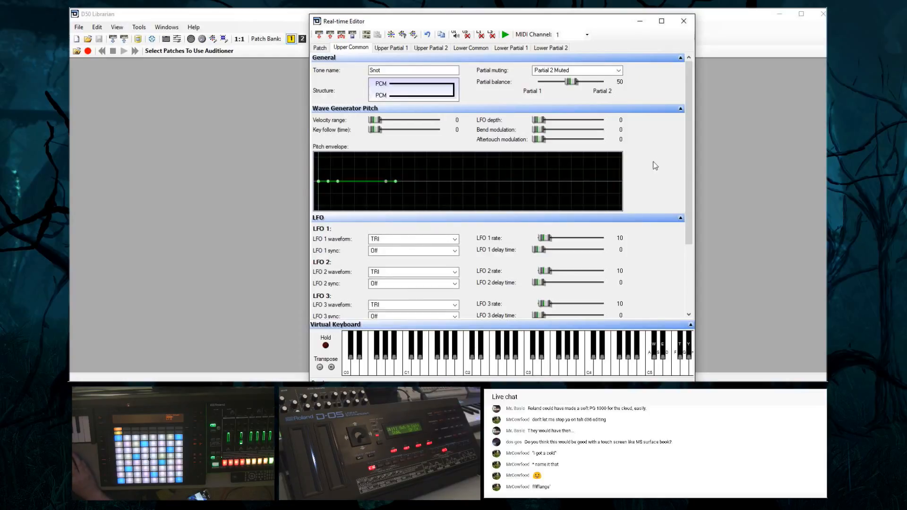
drag(689, 156, 653, 142)
Try upper partial 1 with the Vibraphone PCM wave and audition the following waves up to High Piano
click(392, 50)
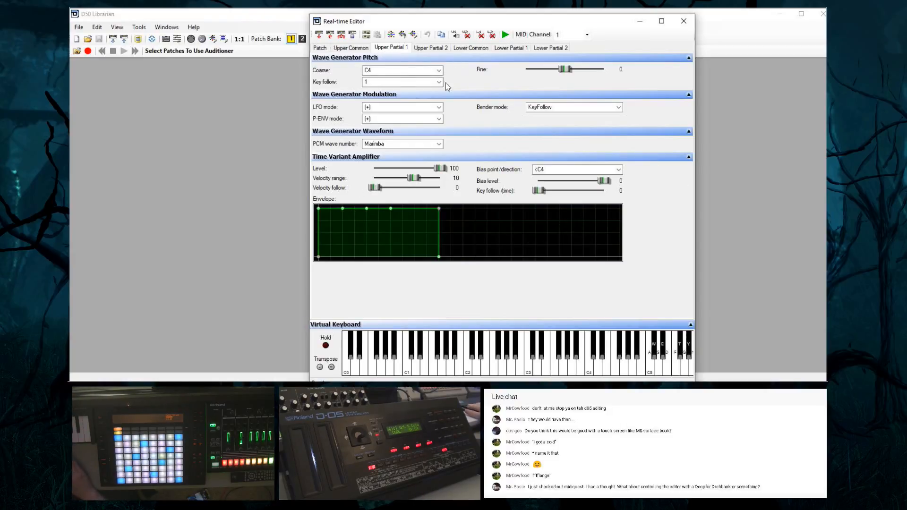
click(412, 143)
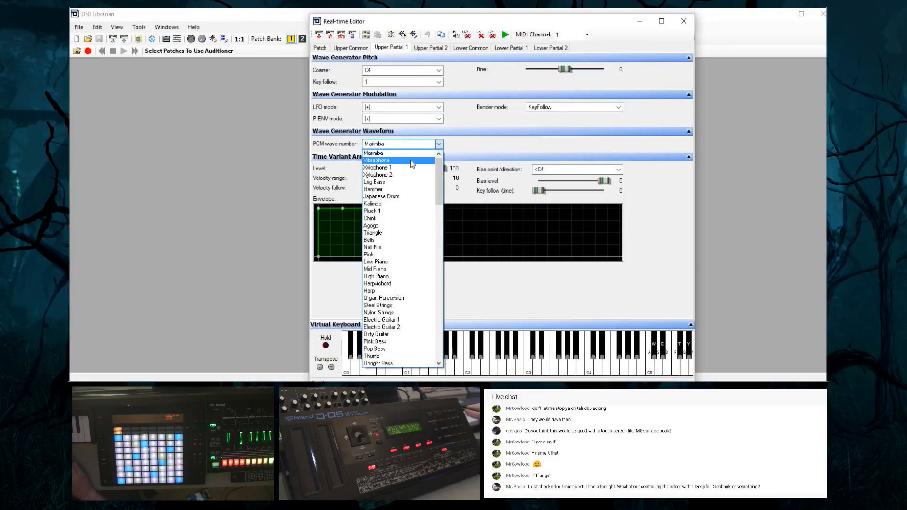
click(412, 161)
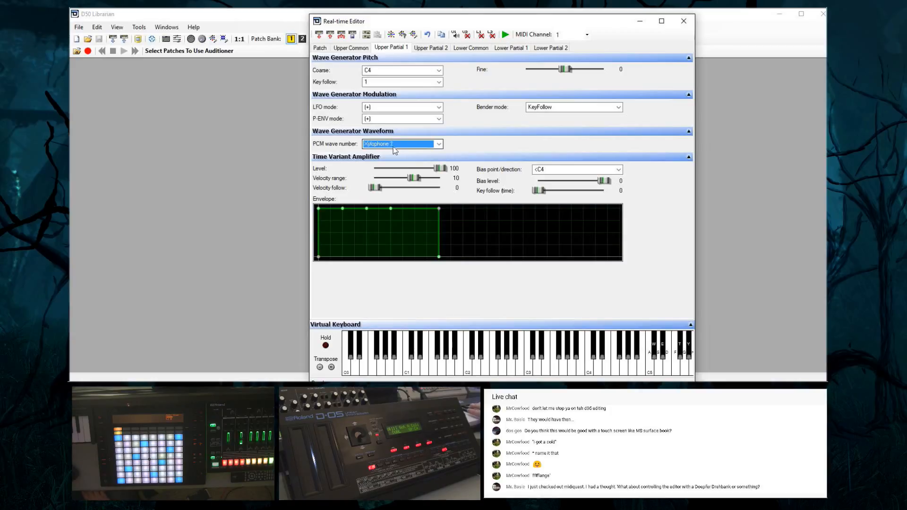
scroll(393, 147, up, 2)
scroll(393, 146, down, 2)
scroll(394, 147, down, 1)
scroll(393, 147, down, 1)
scroll(395, 150, up, 1)
scroll(395, 151, down, 2)
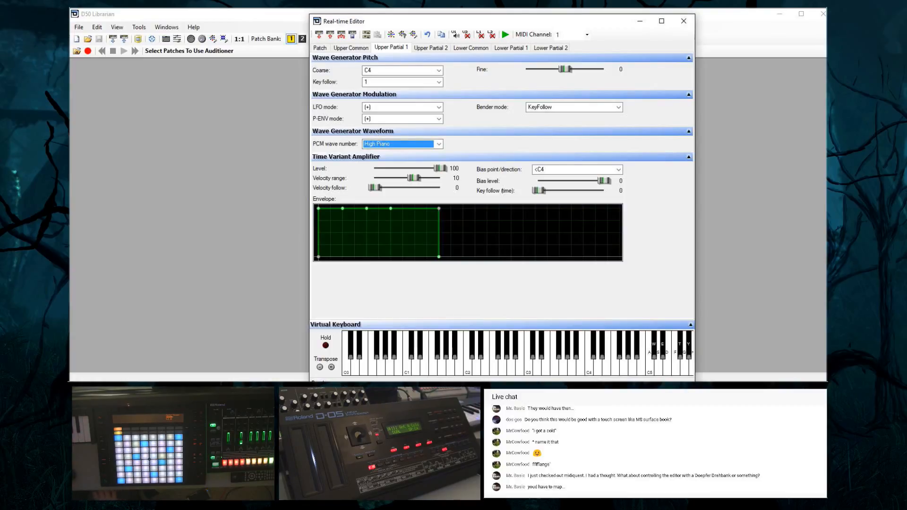
Audition upper partial 1's PCM waves beyond High Piano and compare Dirty Guitar with Electric Guitar 2
key(Down)
key(Down)
key(Down)
key(Down)
key(Down)
key(Down)
key(Down)
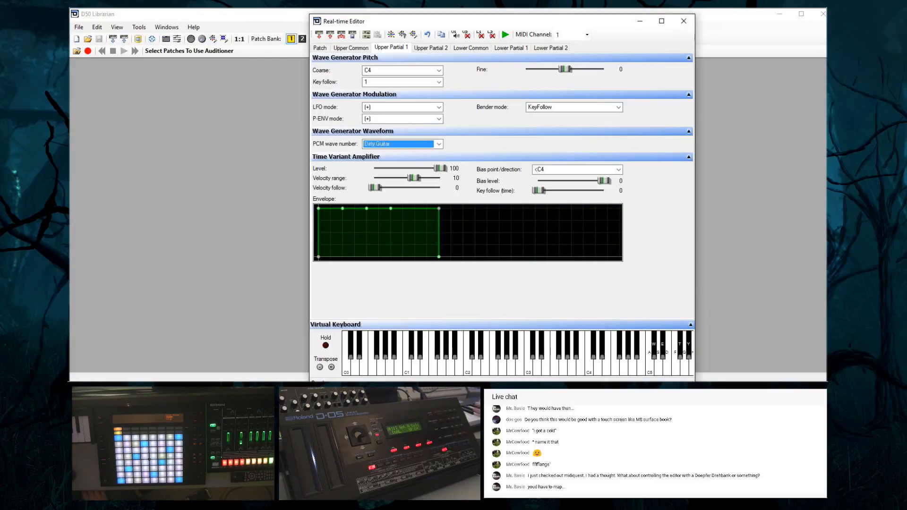
key(Up)
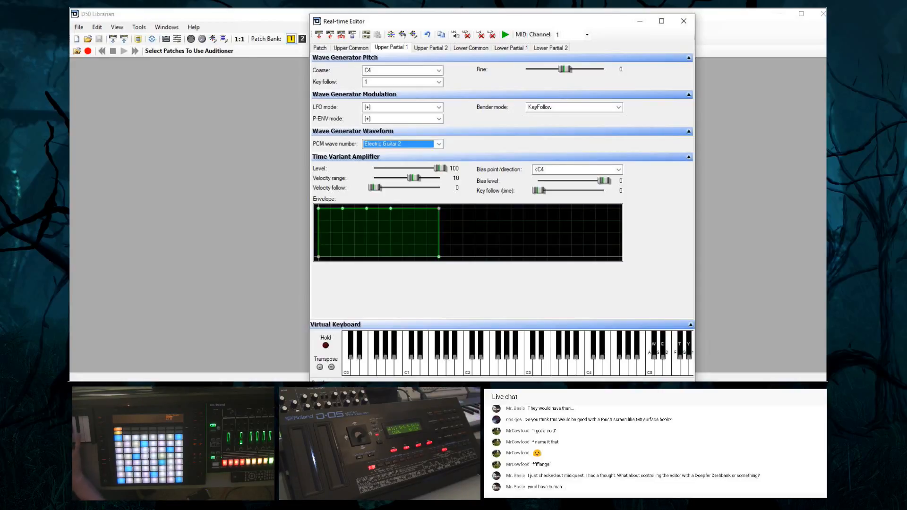
key(Down)
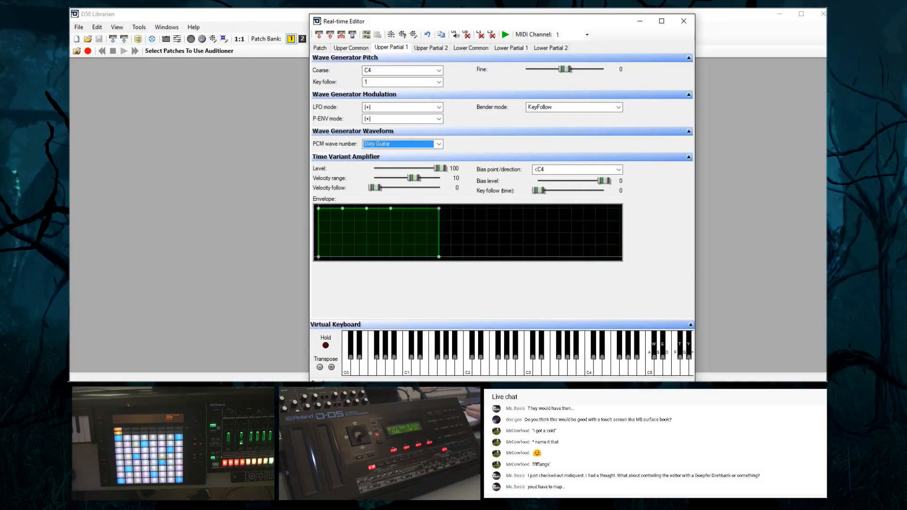
Audition upper partial 1's PCM waves past Pop Bass, one after another, up to Draw bars (Loop)
key(Down)
key(Down)
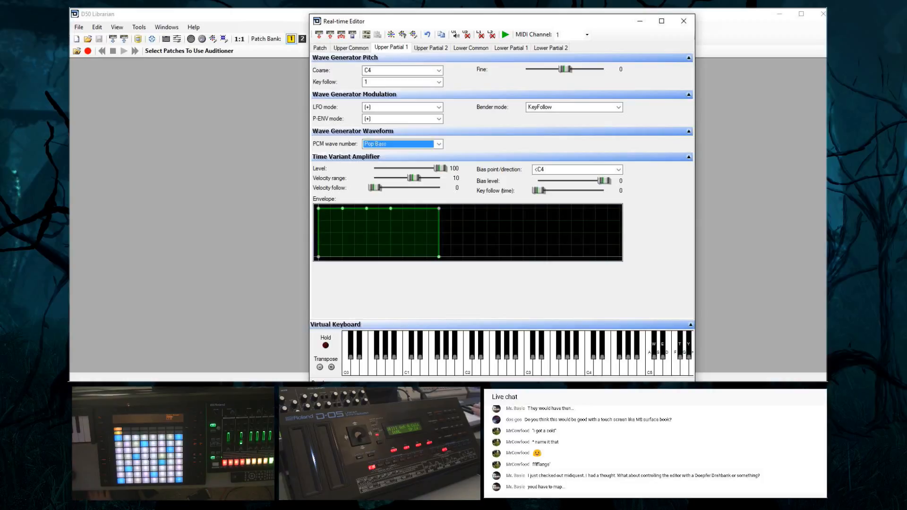
key(Down)
key(Down)
key(Down)
key(Down)
key(Down)
key(Down)
key(Down)
key(Down)
key(Down)
key(Down)
key(Down)
key(Down)
key(Down)
key(Down)
key(Up)
key(Down)
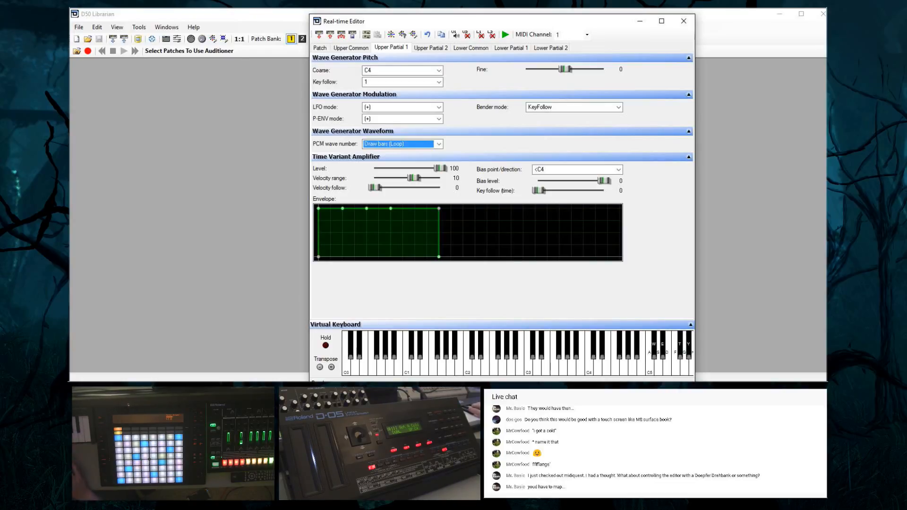
Audition upper partial 1's looped PCM waves from High Organ (Loop) through Clavi (Loop) to Harpsichord (Loop)
key(Down)
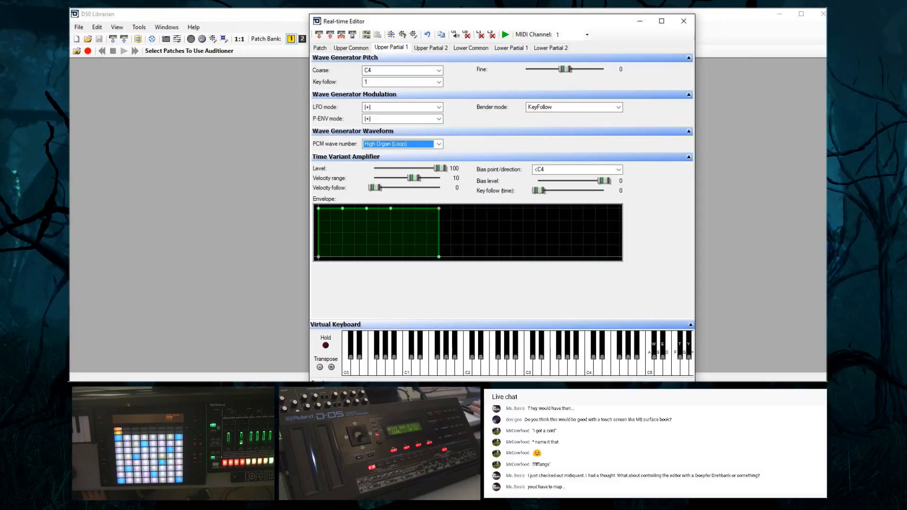
key(Down)
key(Down)
key(Down)
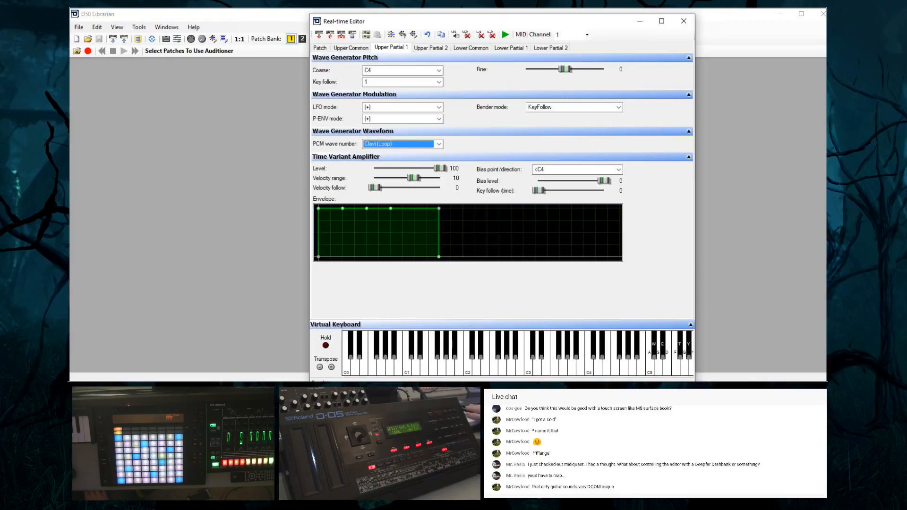
key(Down)
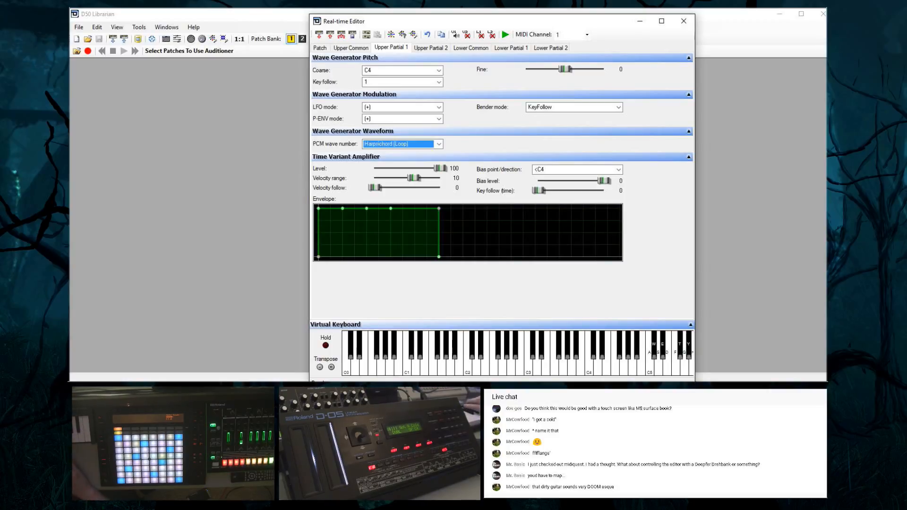
Audition upper partial 1's PCM waves one after another from Electric Bass (Loop 1) up to Loop 07
click(415, 143)
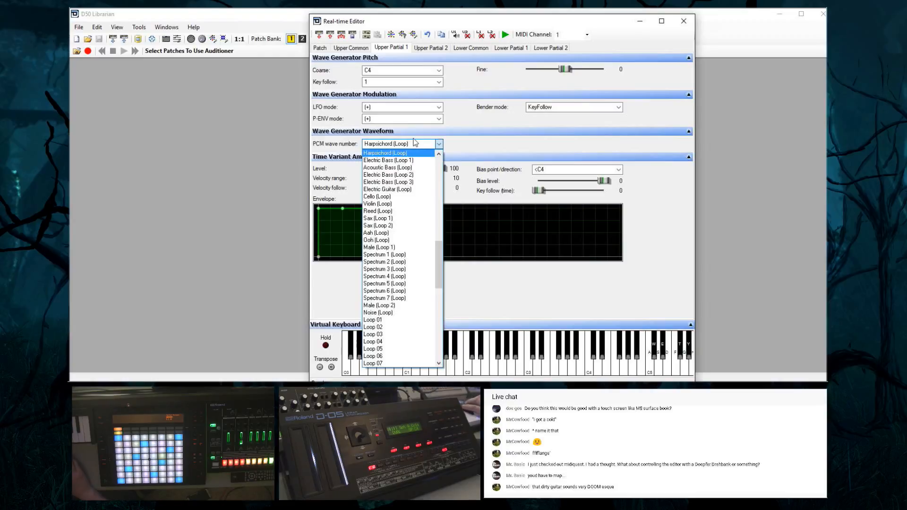
click(408, 160)
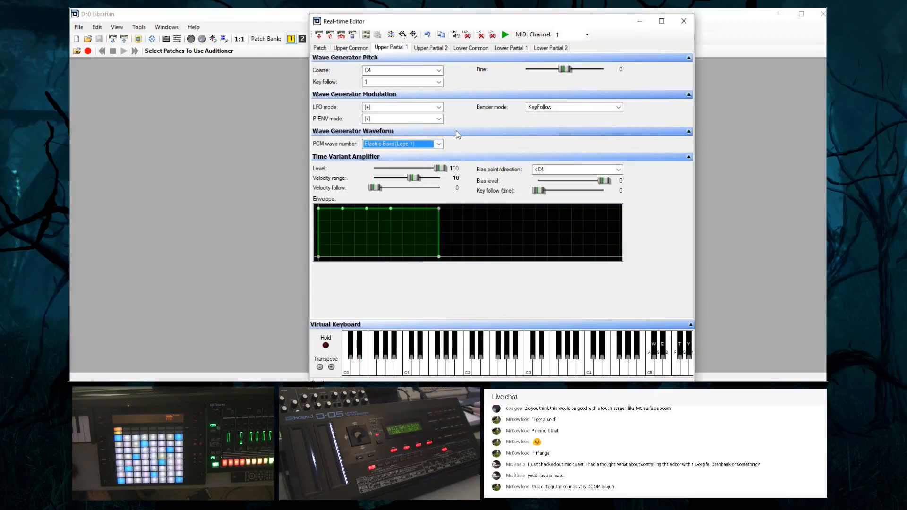
key(Down)
key(Down)
key(Down)
key(Down)
key(Down)
key(Down)
key(Down)
key(Down)
key(Up)
key(Down)
key(Down)
key(Down)
key(Down)
key(Down)
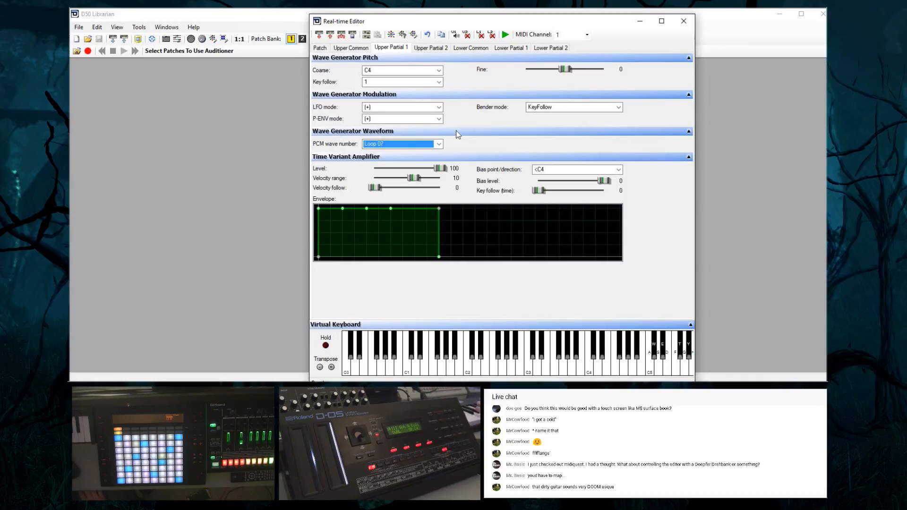
Audition upper partial 1's numbered loop waves past Loop 07 and Loop 18 up to Loop 24
key(Down)
key(Down)
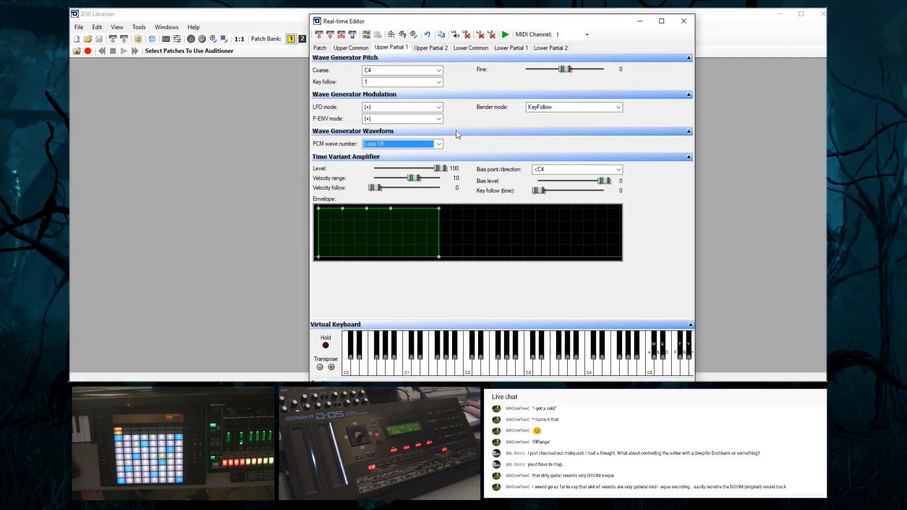
key(Down)
key(Down)
key(Down)
key(Down)
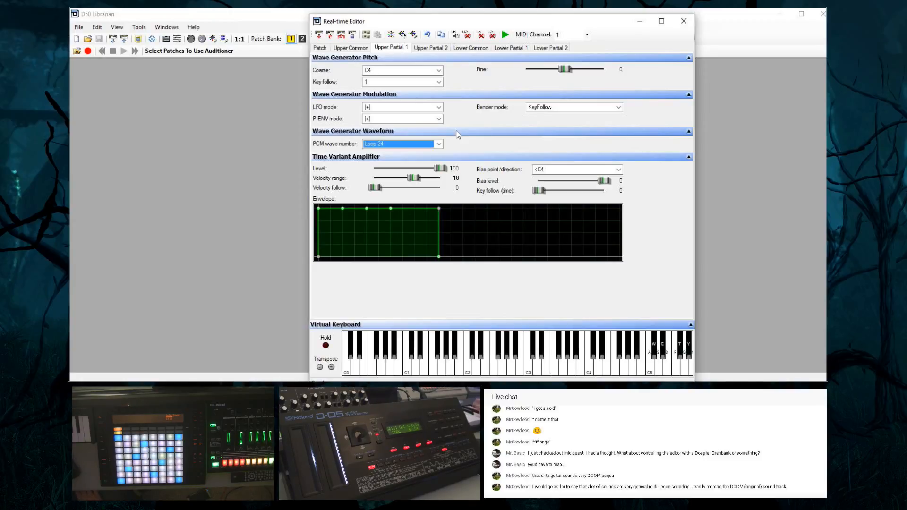
Audition more of upper partial 1's PCM waves after Loop 24, one by one, and stop on Rhodes
key(Down)
key(Down)
key(Down)
key(Down)
key(Down)
key(Down)
key(Up)
key(Down)
key(Down)
key(Down)
key(Down)
key(Down)
key(Down)
key(Down)
key(Down)
key(Down)
key(Down)
key(Down)
key(Down)
key(Down)
key(Down)
key(Down)
key(Down)
key(Down)
key(Down)
key(Down)
key(Down)
key(Down)
key(Down)
key(Down)
key(Down)
key(Down)
key(Down)
key(Down)
key(Down)
key(Down)
key(Down)
key(Down)
key(Down)
key(Down)
key(Down)
key(Down)
key(Down)
key(Down)
key(Down)
key(Down)
key(Down)
key(Down)
key(Down)
key(Down)
key(Down)
key(Up)
key(Up)
key(Down)
key(Down)
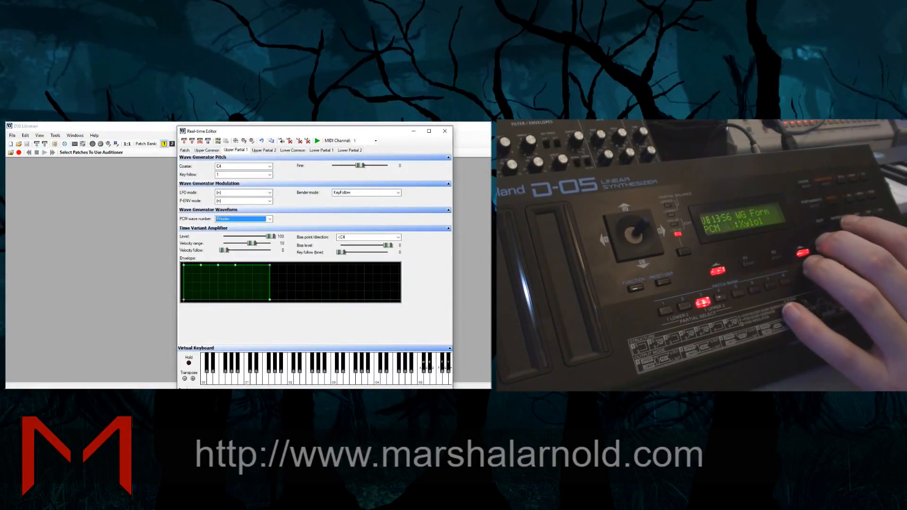
Look through upper partial 1's PCM wave list, comparing its wave names with those shown on the D-05
click(246, 220)
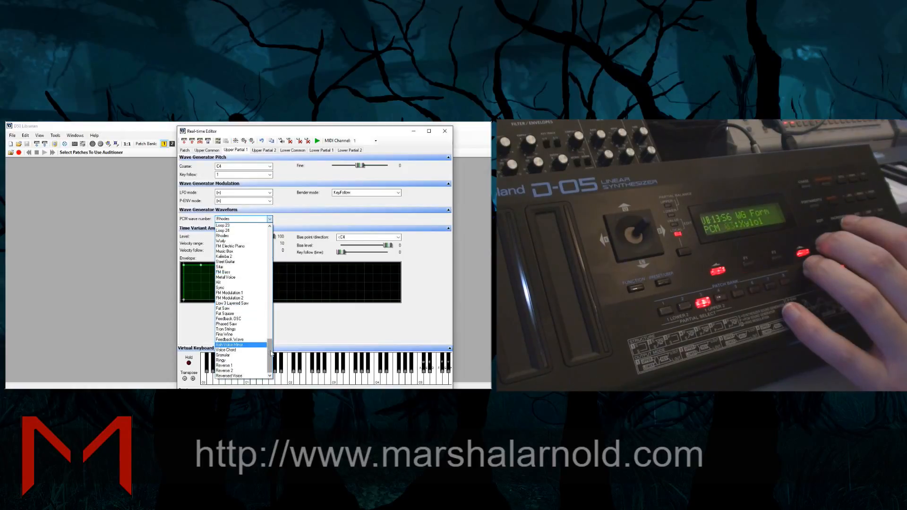
drag(271, 354, 289, 236)
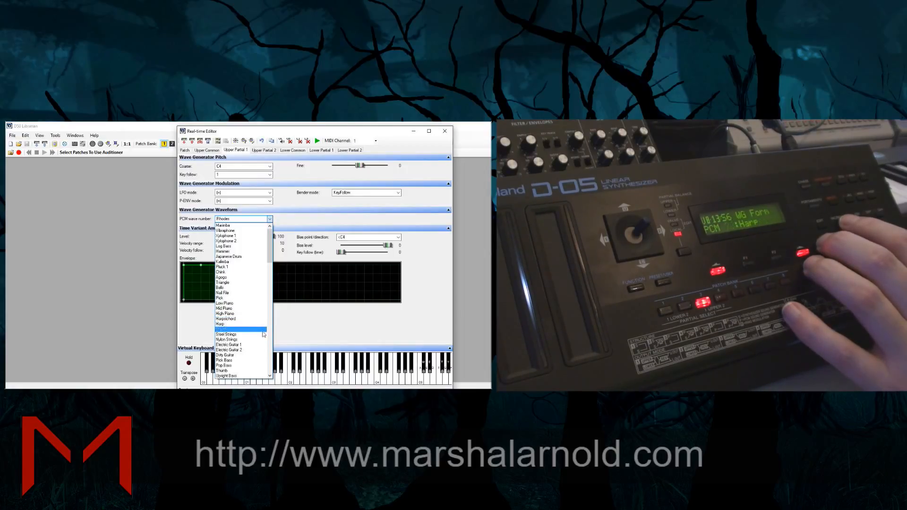
scroll(261, 332, down, 4)
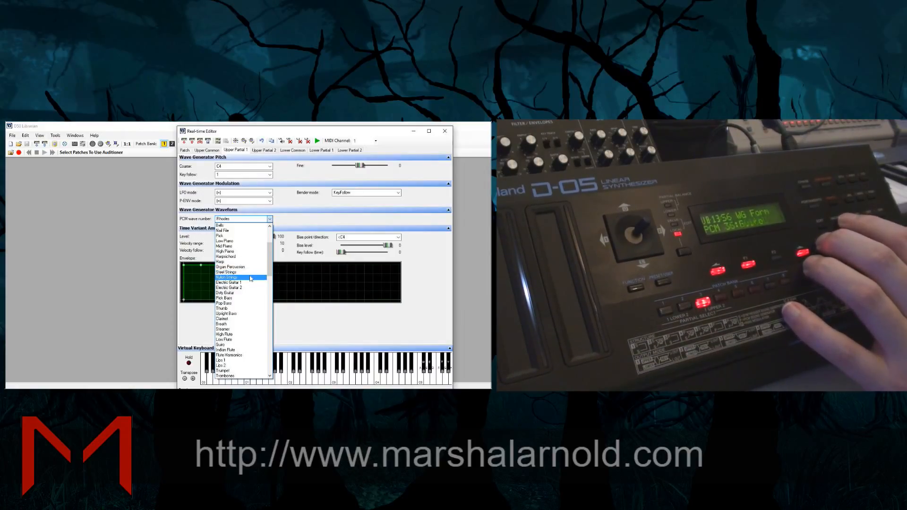
scroll(250, 293, down, 8)
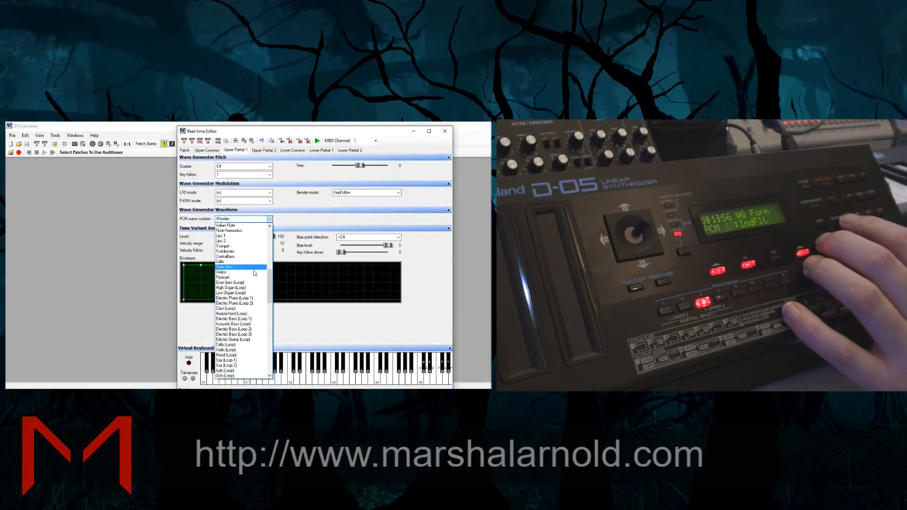
scroll(255, 277, down, 9)
scroll(254, 274, down, 1)
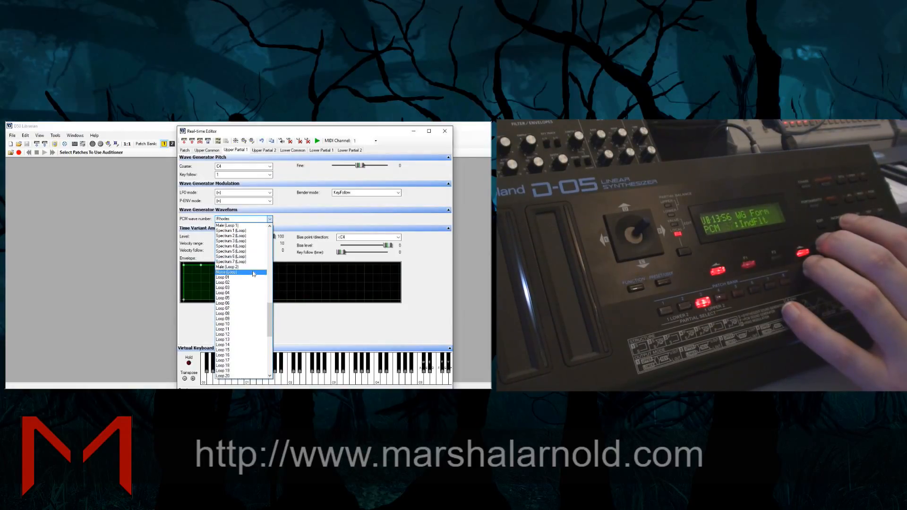
scroll(253, 274, down, 2)
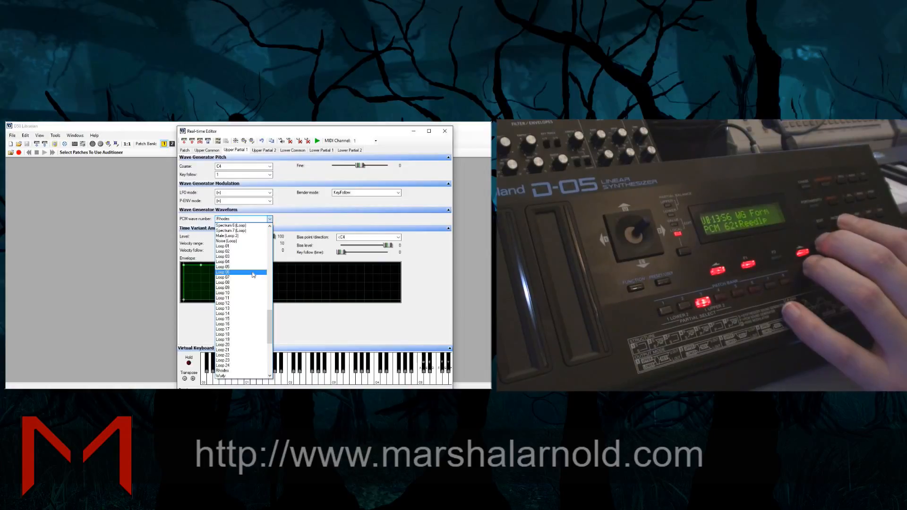
scroll(265, 283, up, 2)
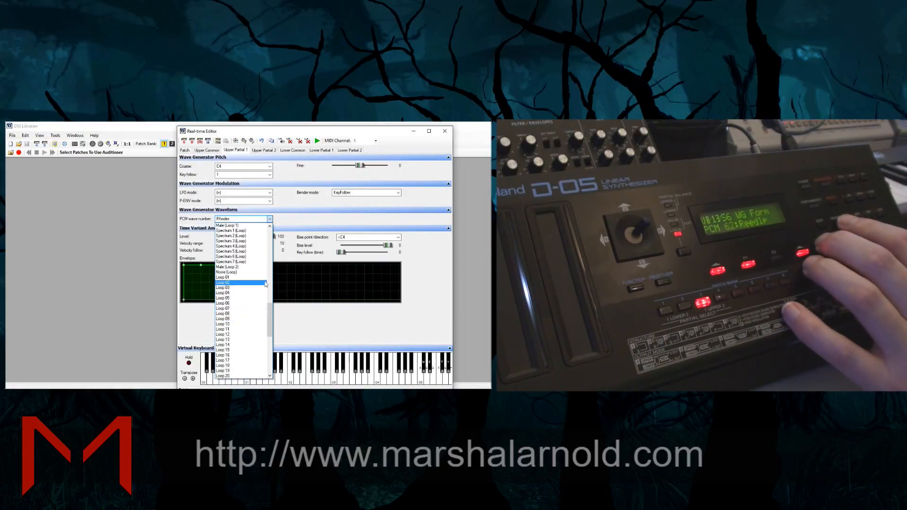
scroll(266, 285, up, 4)
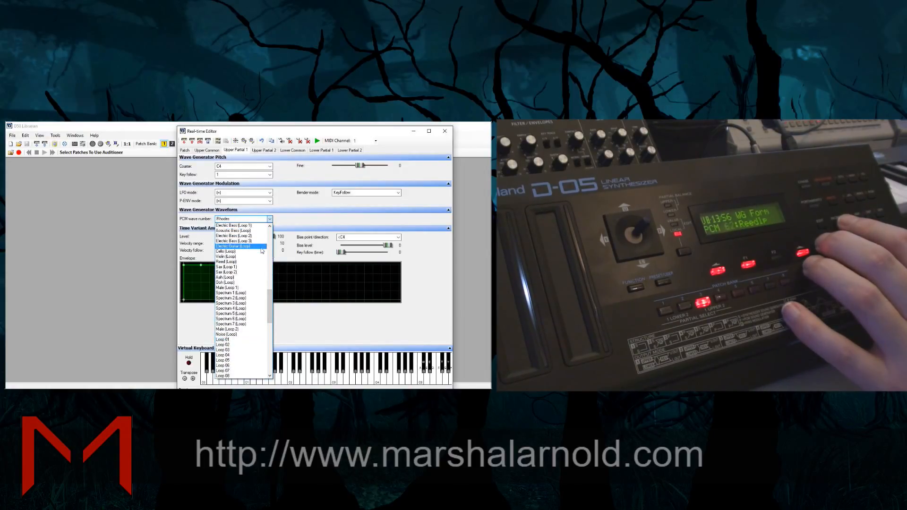
scroll(261, 251, up, 2)
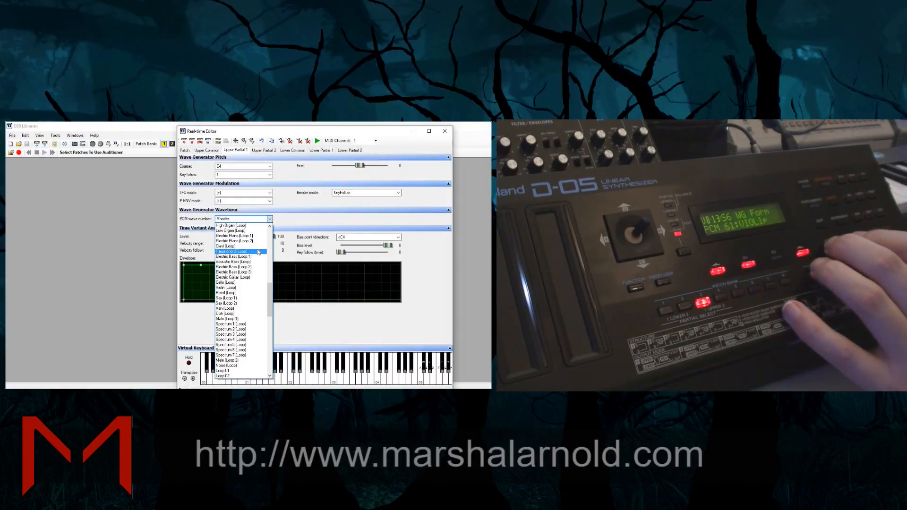
scroll(258, 252, up, 2)
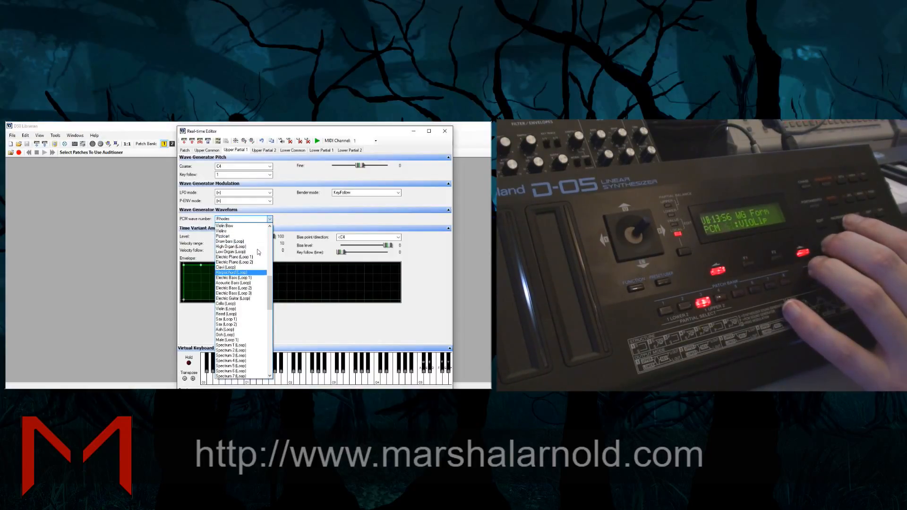
scroll(259, 252, up, 1)
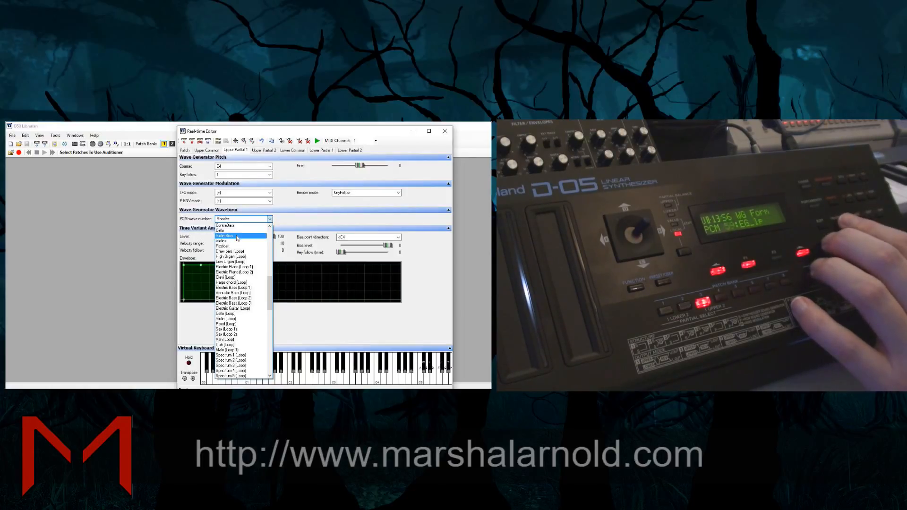
scroll(238, 239, up, 1)
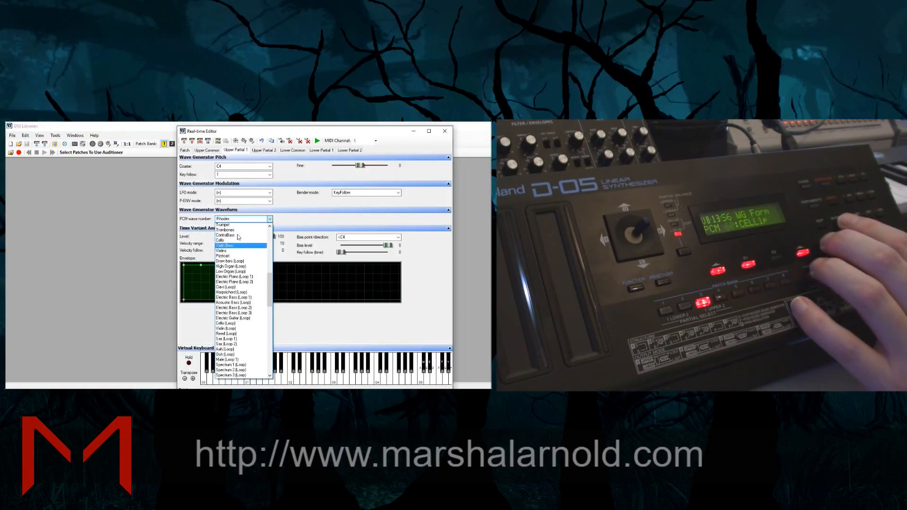
scroll(245, 242, up, 1)
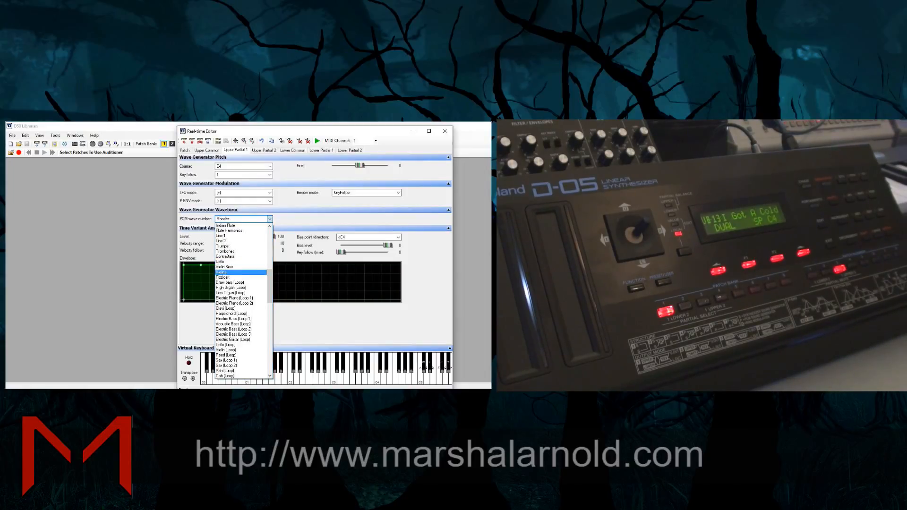
Switch upper partial 1's PCM wave to Loop 24 and back to Rhodes
click(270, 219)
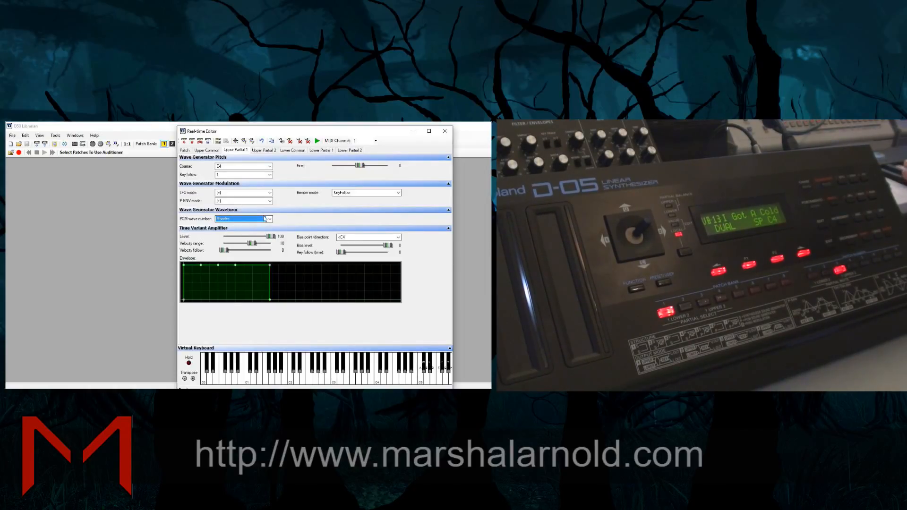
click(265, 219)
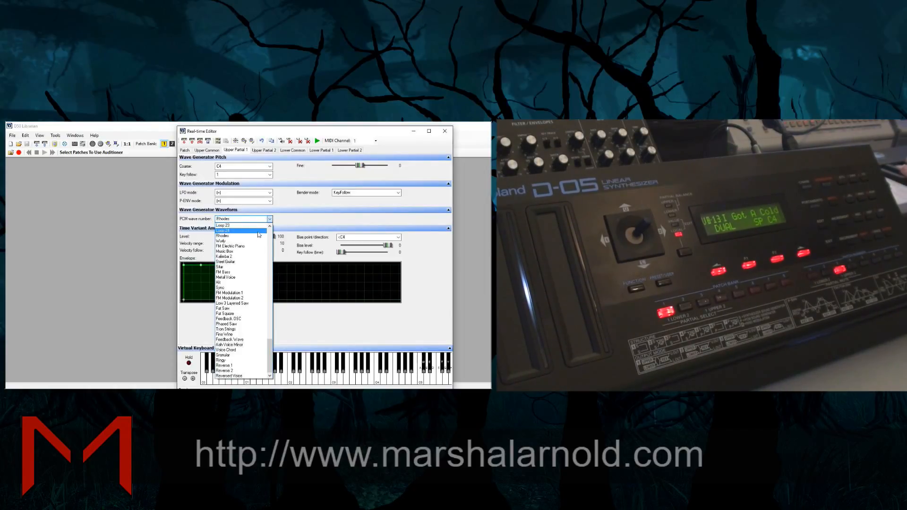
click(251, 236)
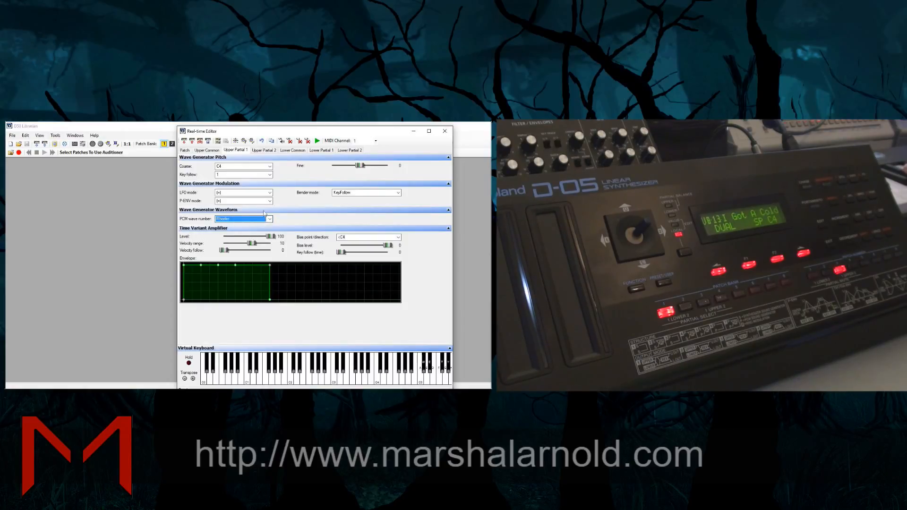
click(270, 219)
click(252, 231)
click(269, 219)
click(248, 237)
Try the Aah (Loop) PCM wave on upper partial 1
click(268, 219)
scroll(246, 284, up, 5)
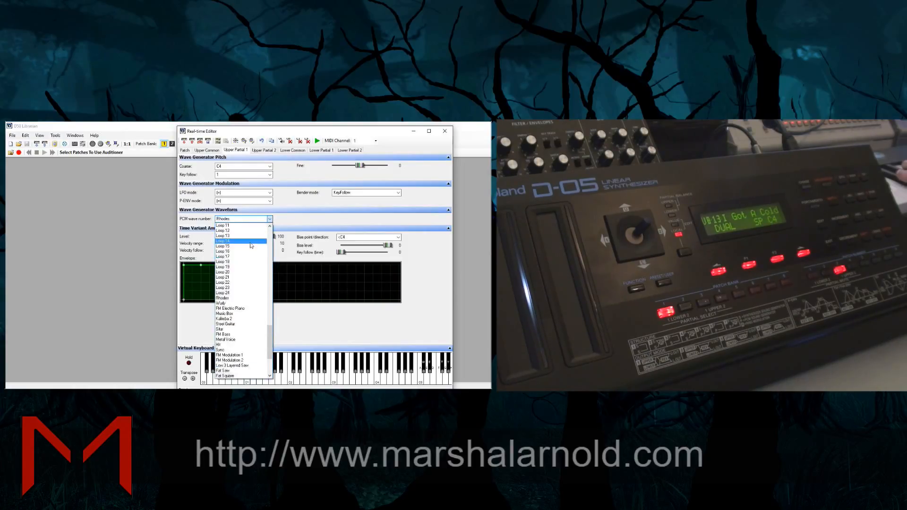
click(246, 253)
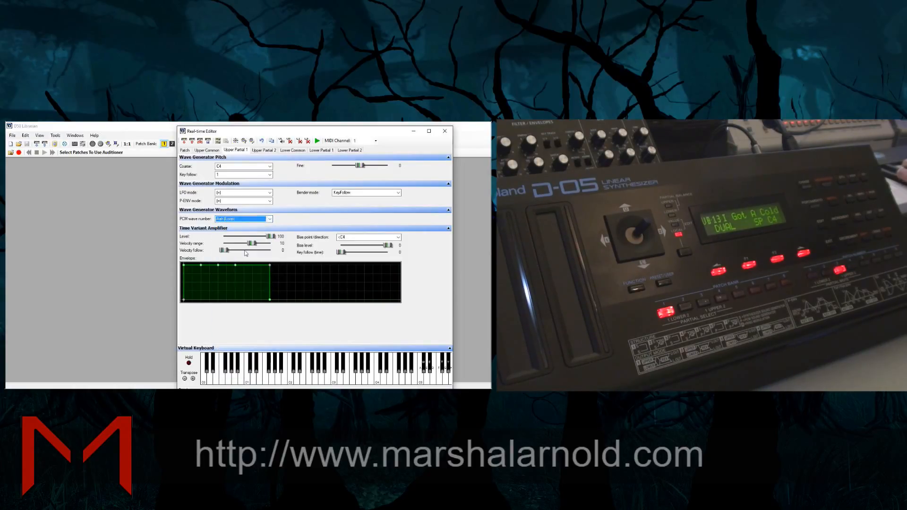
Set upper partial 1's PCM wave to Male (Loop 2)
click(263, 219)
scroll(254, 253, up, 5)
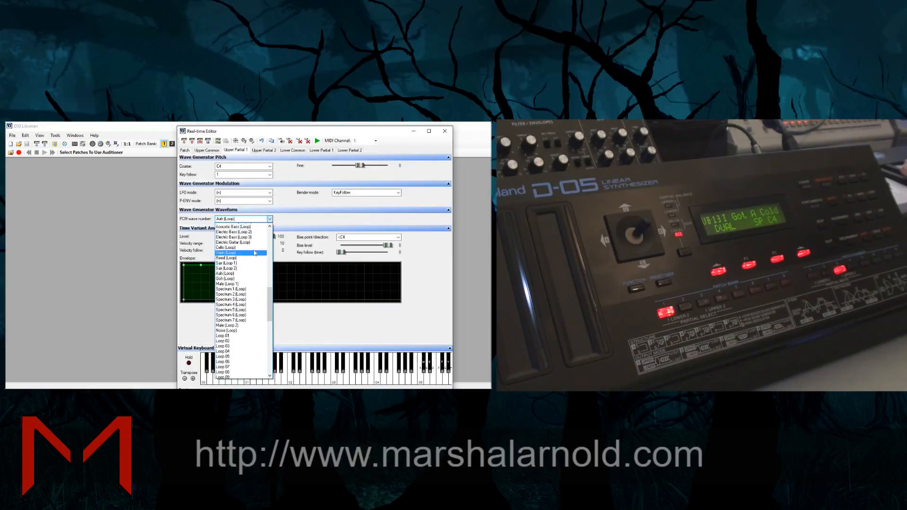
scroll(254, 253, down, 1)
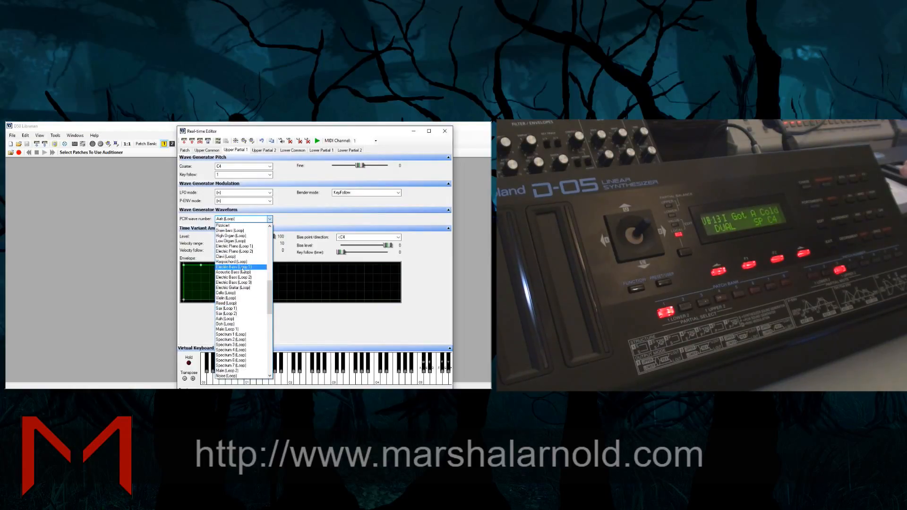
click(246, 374)
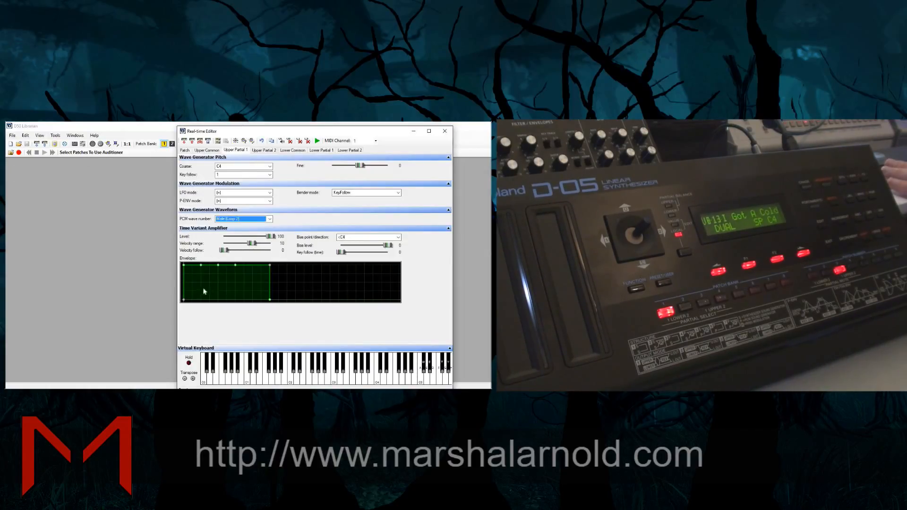
Reshape upper partial 1's amplifier envelope with a quick early dip, a rise back to full level and a sloping release
mouse_move(203, 268)
mouse_down()
mouse_move(201, 294)
mouse_move(201, 271)
mouse_up()
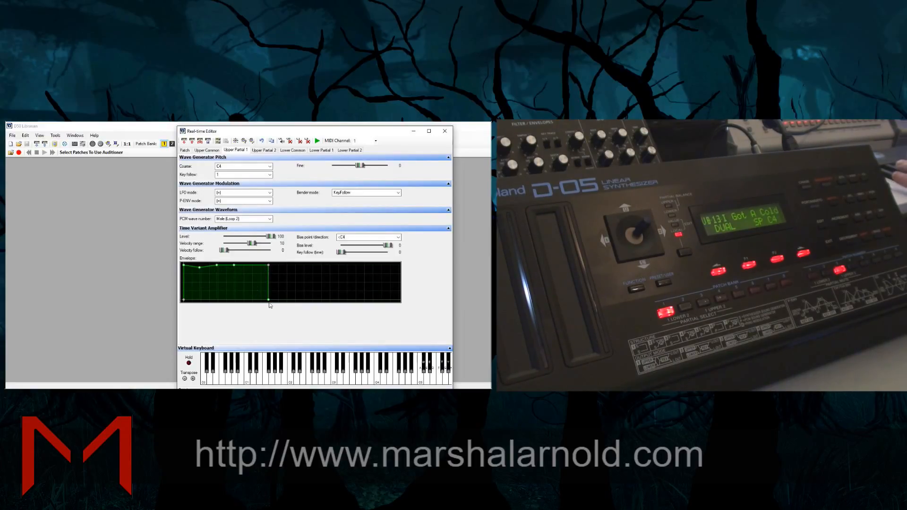
mouse_move(268, 301)
mouse_down()
mouse_move(304, 301)
mouse_move(280, 304)
mouse_up()
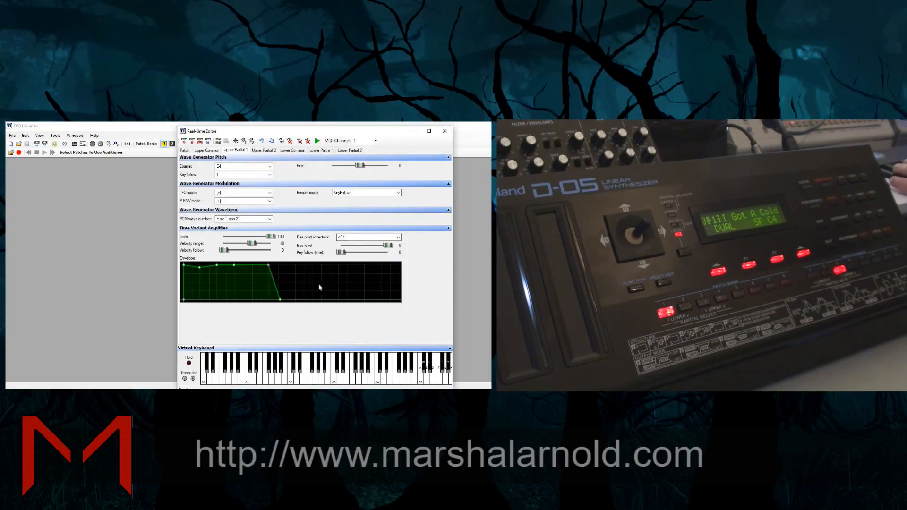
drag(282, 299, 285, 299)
drag(216, 265, 192, 275)
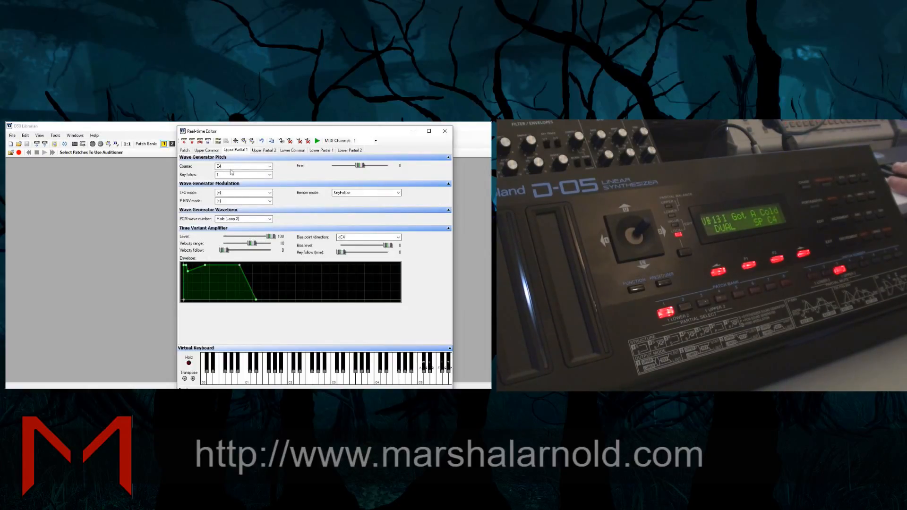
Examine lower partial 1's filter and amplifier envelopes, pulse width and filter settings
click(260, 150)
click(234, 151)
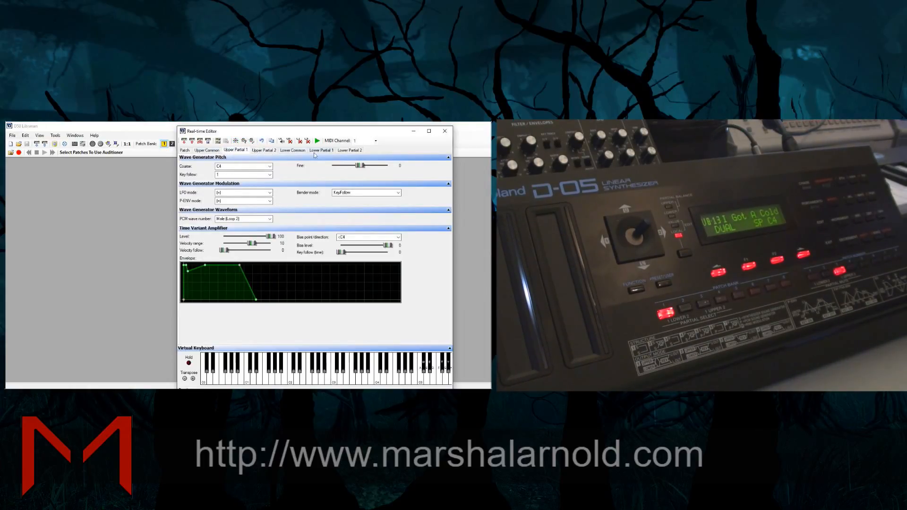
click(320, 152)
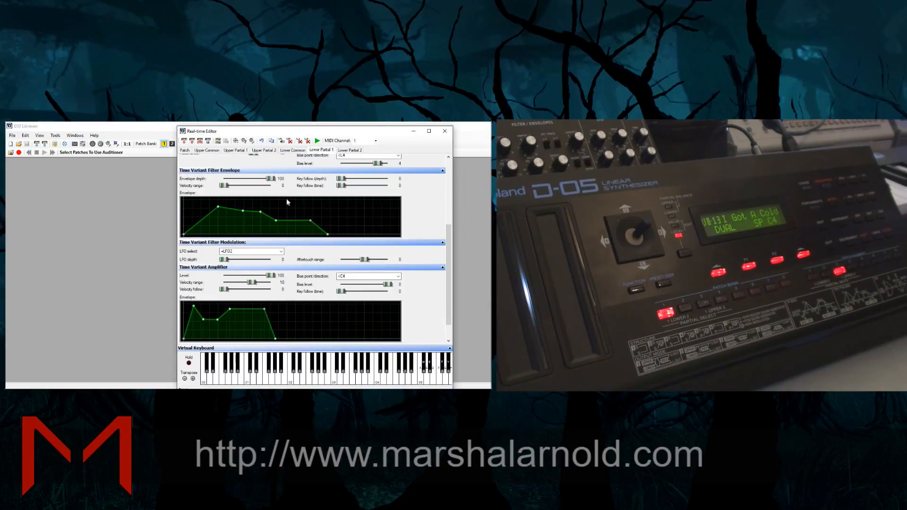
drag(447, 249, 452, 221)
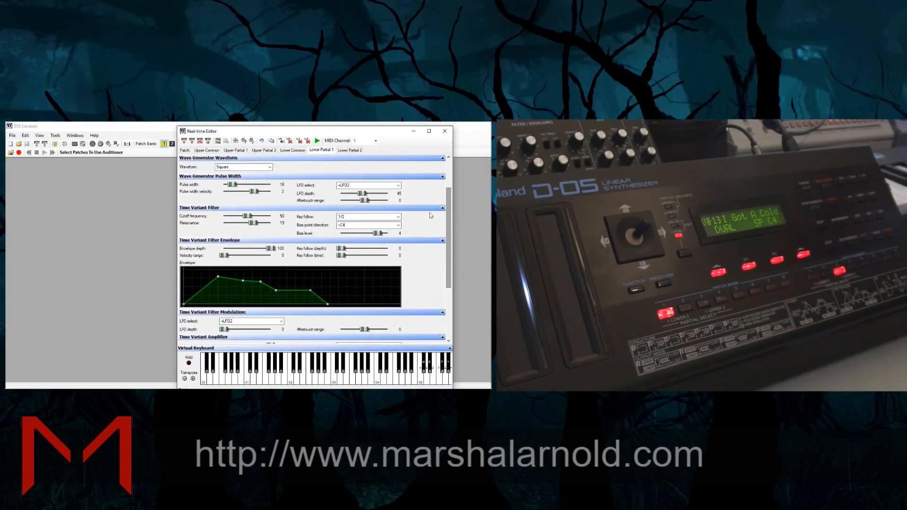
Open the upper tone's common settings at its chorus section
click(226, 151)
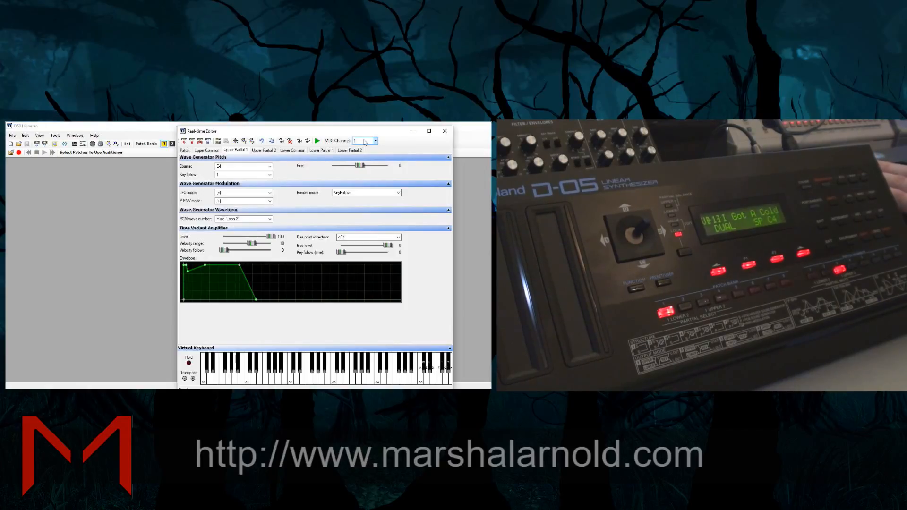
click(202, 151)
click(234, 150)
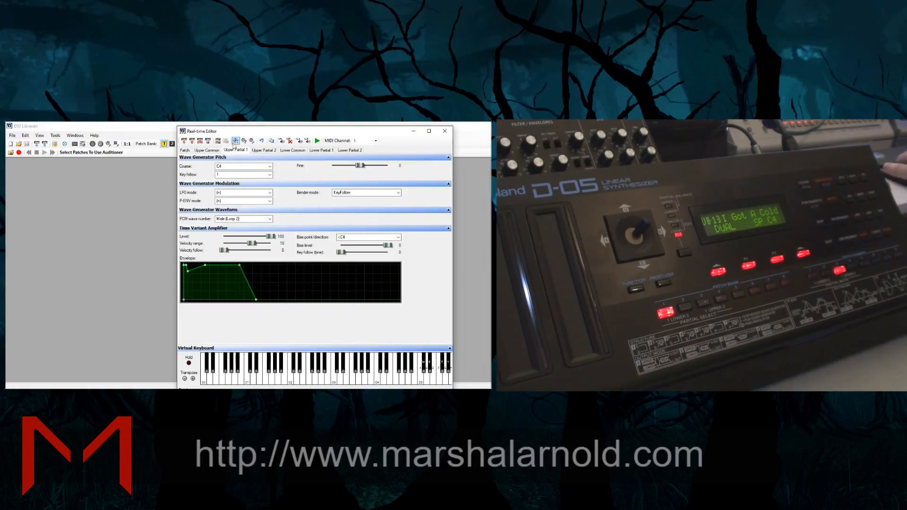
click(203, 152)
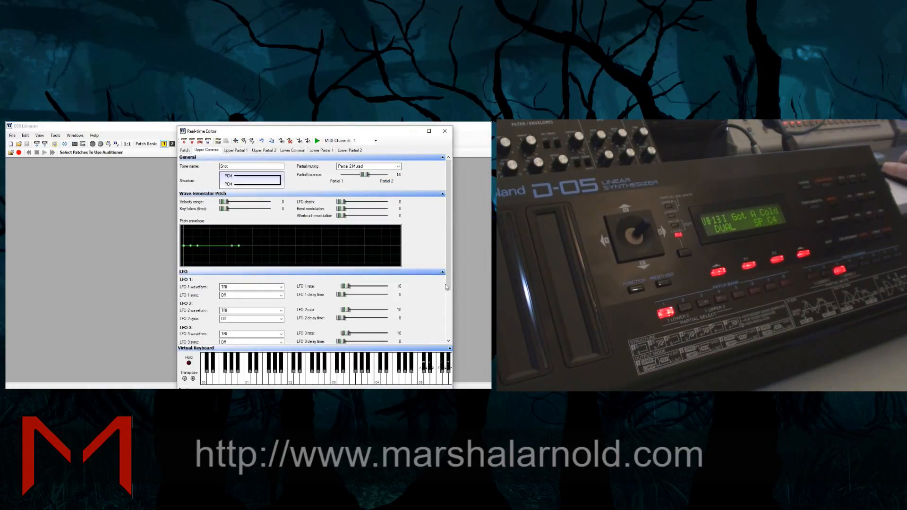
drag(447, 287, 457, 360)
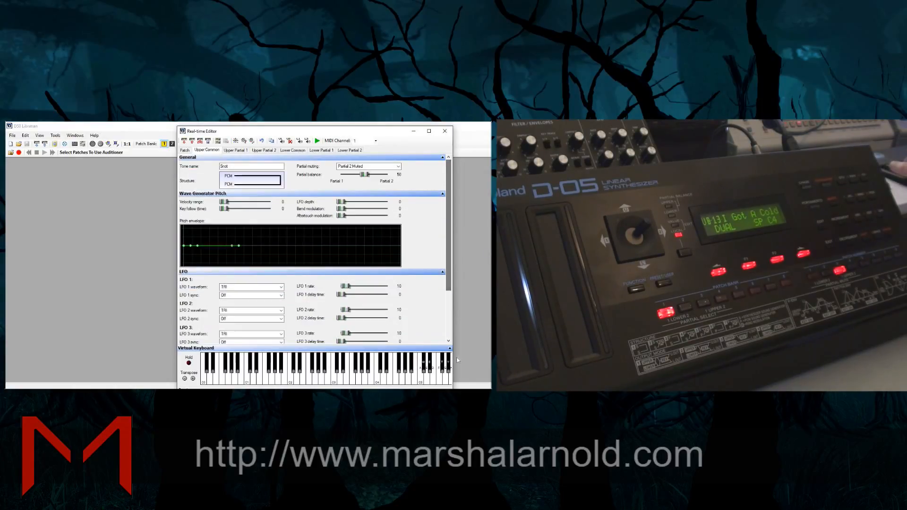
drag(447, 288, 446, 345)
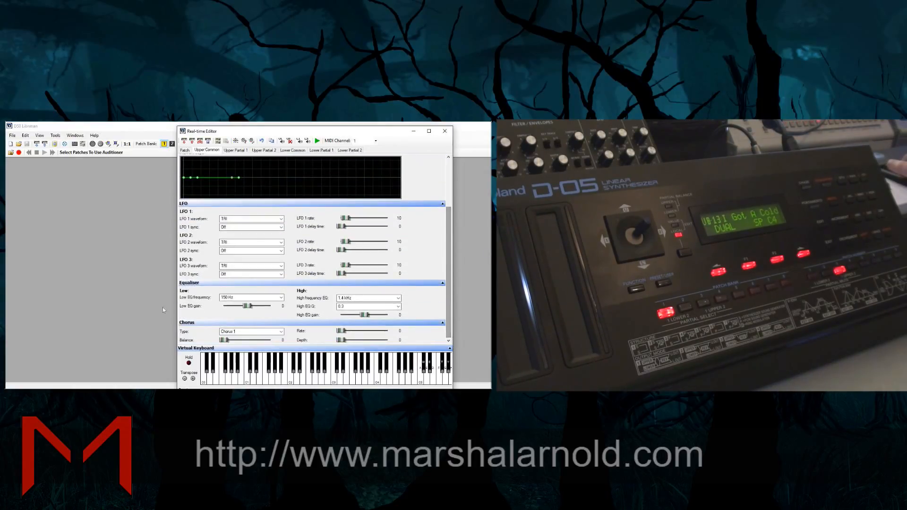
Try the Dimension chorus type on the upper tone with balance 80, rate 53 and depth 58
click(240, 334)
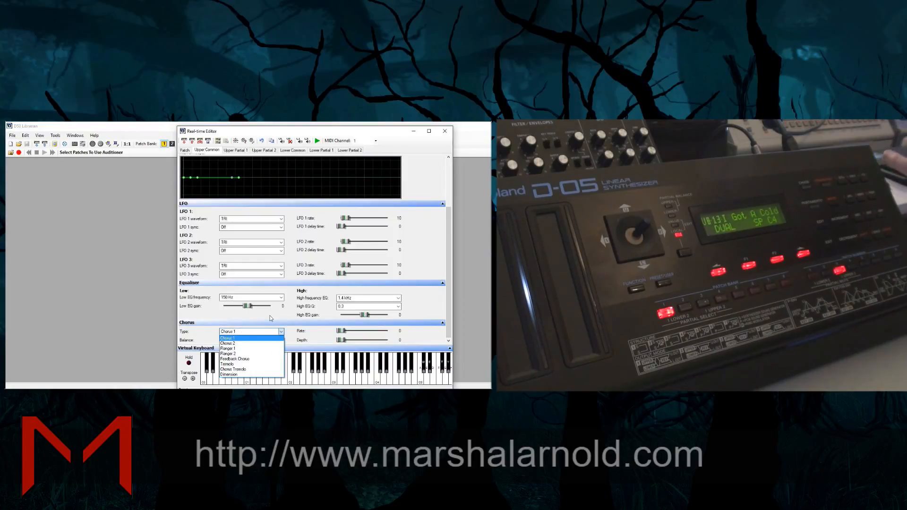
click(266, 375)
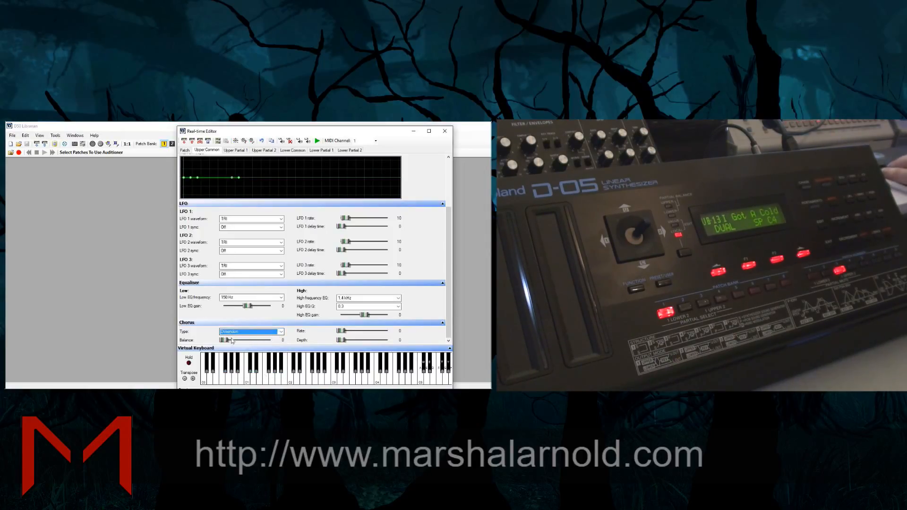
drag(226, 340, 263, 340)
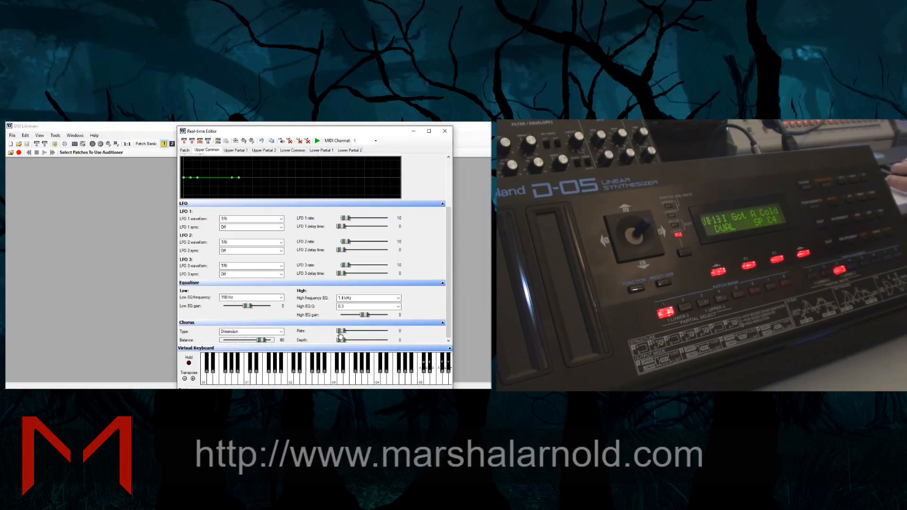
drag(341, 331, 368, 341)
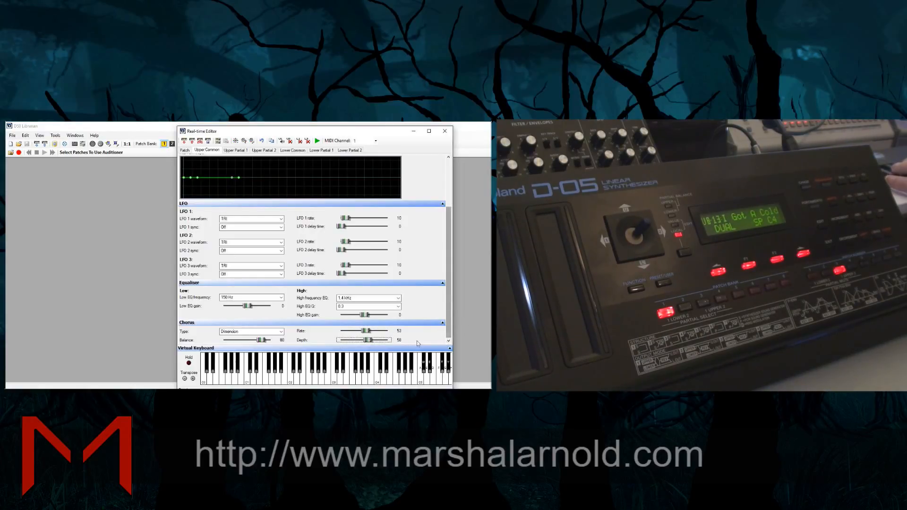
Try the Chorus 2 type on the upper tone with rate 72, depth 32 and balance 58
click(246, 332)
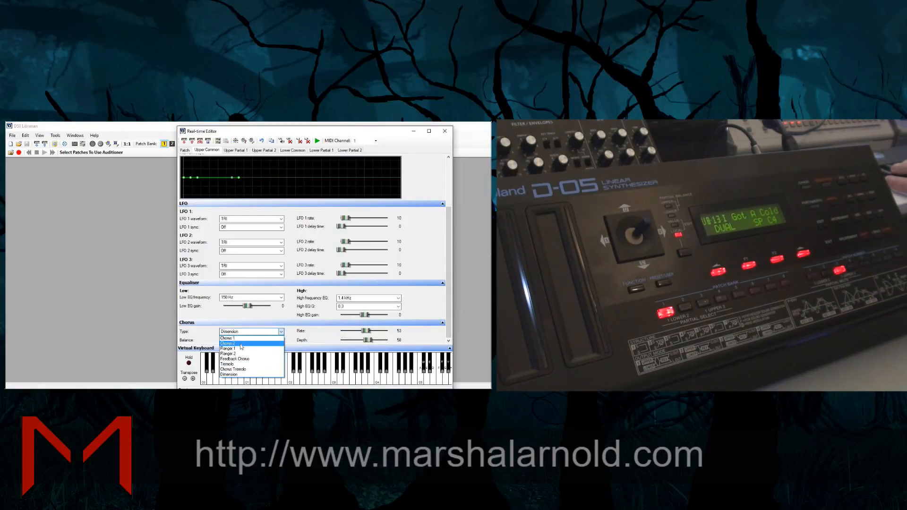
click(244, 346)
click(375, 331)
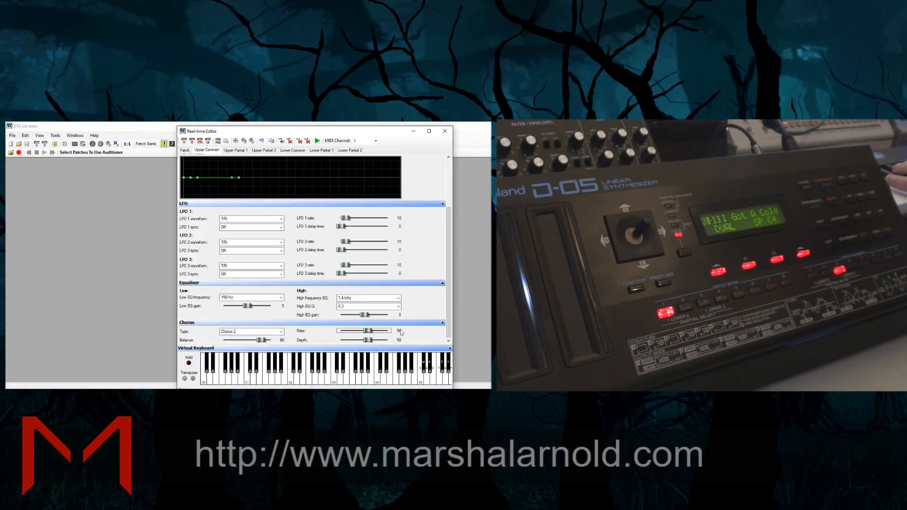
mouse_move(369, 333)
mouse_down()
mouse_move(345, 331)
mouse_move(384, 332)
mouse_move(365, 343)
mouse_move(400, 340)
mouse_move(358, 343)
mouse_move(381, 331)
mouse_move(360, 332)
mouse_move(374, 332)
mouse_up()
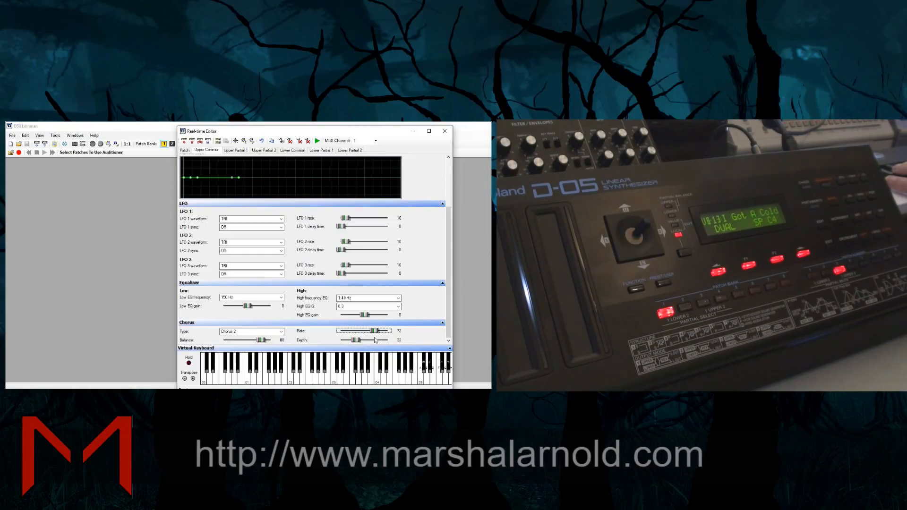
drag(263, 343, 252, 339)
Try Flanger 1 and Flanger 2 on the upper tone, setting the balance to 100, rate to 56 and depth to 52
click(252, 332)
click(248, 349)
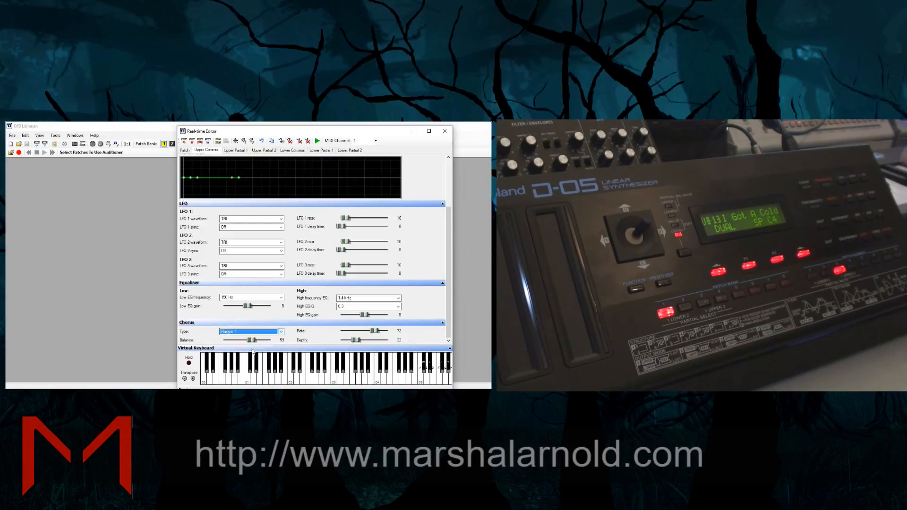
click(282, 332)
click(258, 353)
drag(251, 343, 275, 343)
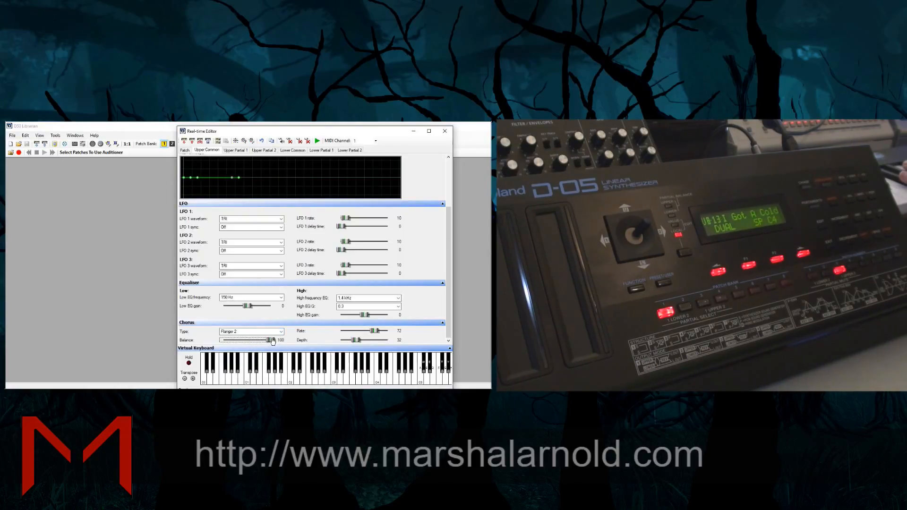
mouse_move(356, 344)
mouse_down()
mouse_move(382, 344)
mouse_move(366, 345)
mouse_move(355, 333)
mouse_move(367, 332)
mouse_up()
Set the upper tone's chorus type to Feedback Chorus with rate 80 and depth 38
click(282, 332)
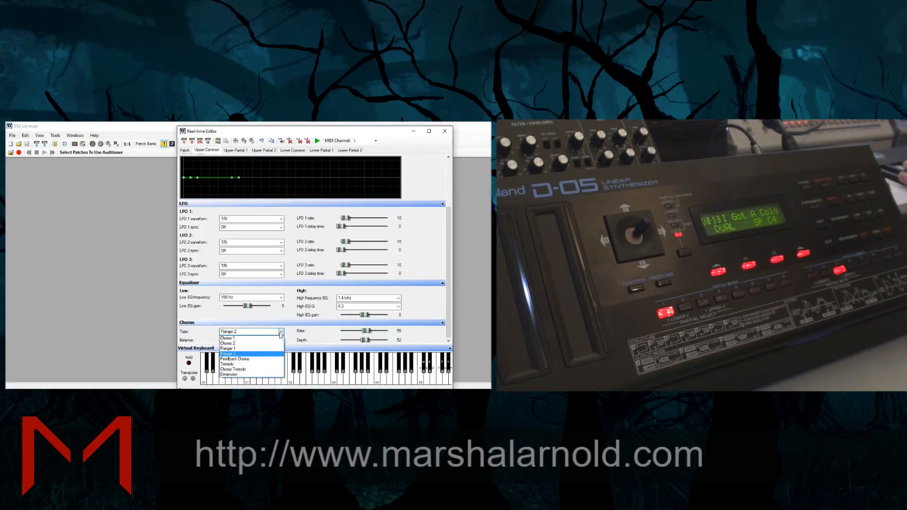
click(266, 362)
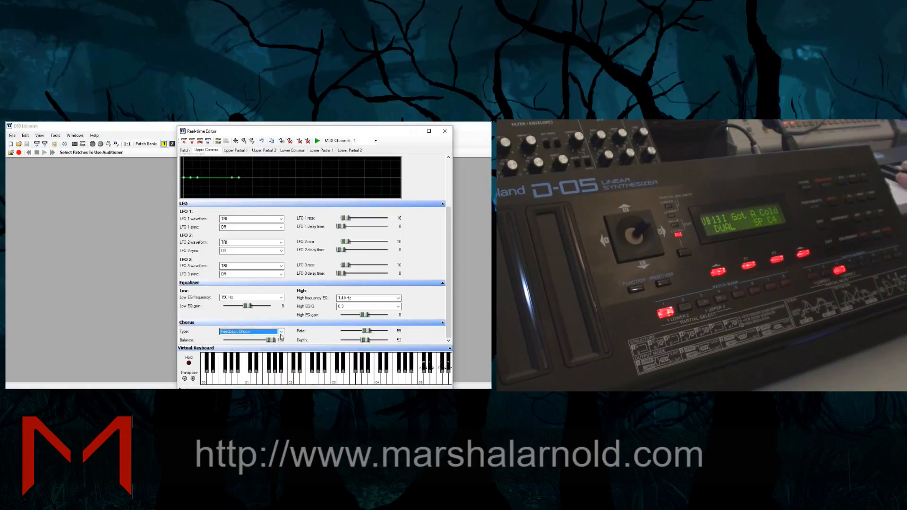
mouse_move(368, 340)
mouse_down()
mouse_move(390, 339)
mouse_move(358, 340)
mouse_move(380, 334)
mouse_up()
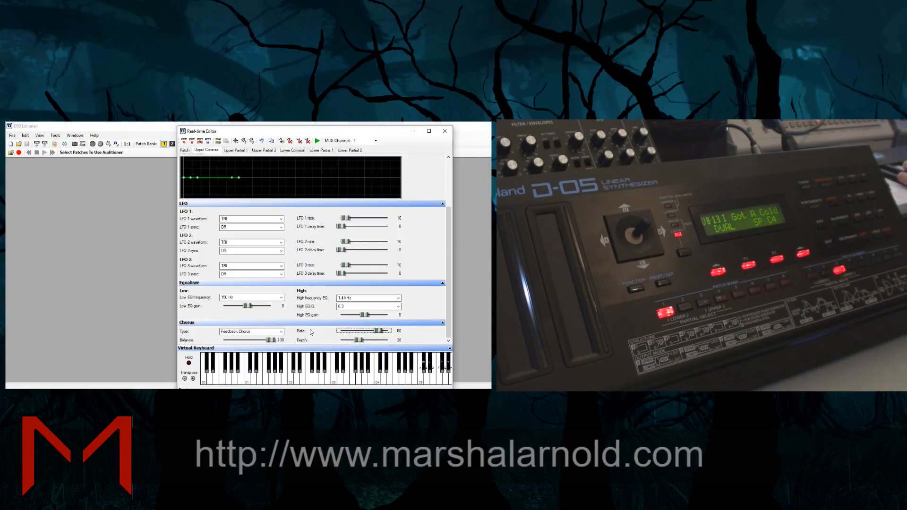
Try Flanger 1 again on the upper tone for comparison and return to Feedback Chorus
click(279, 333)
click(265, 348)
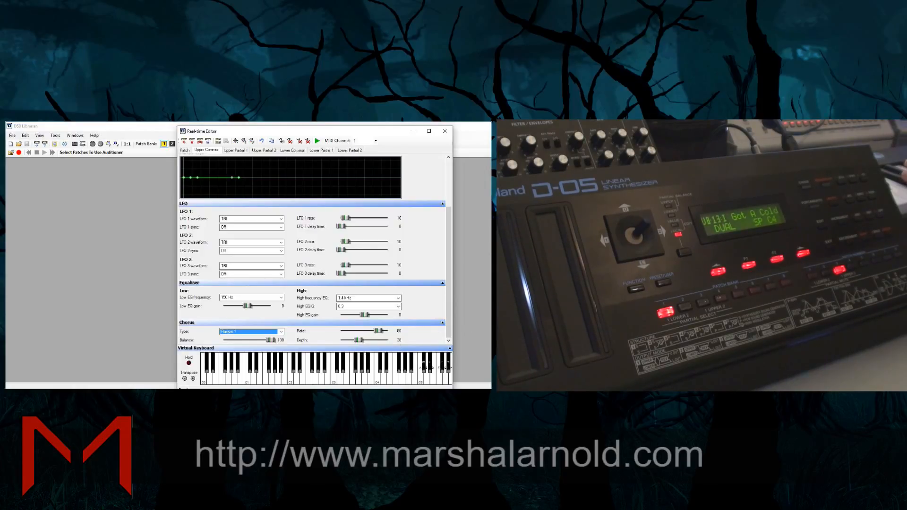
click(264, 333)
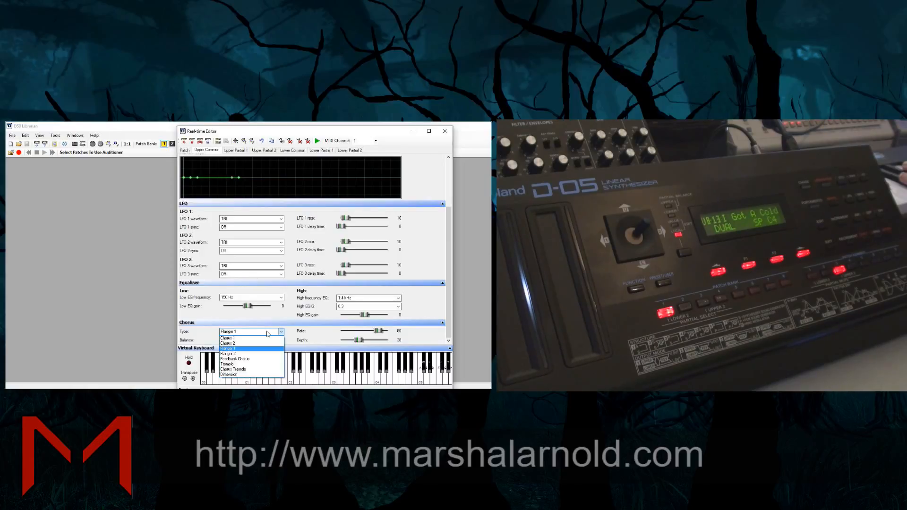
click(259, 362)
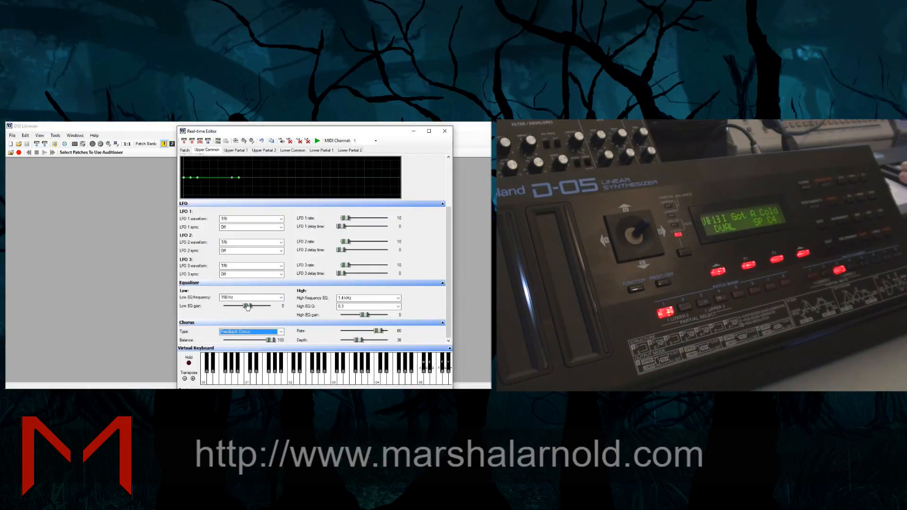
Lower the upper tone's low EQ gain
drag(248, 306, 233, 310)
scroll(449, 265, up, 3)
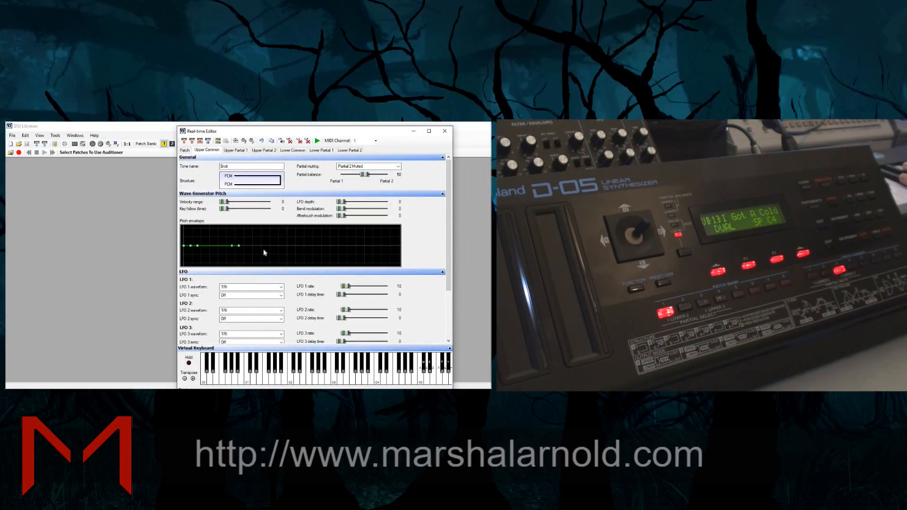
Unmute upper partial 2, mute upper partial 1, and set upper partial 2's PCM wave to Bells
click(235, 150)
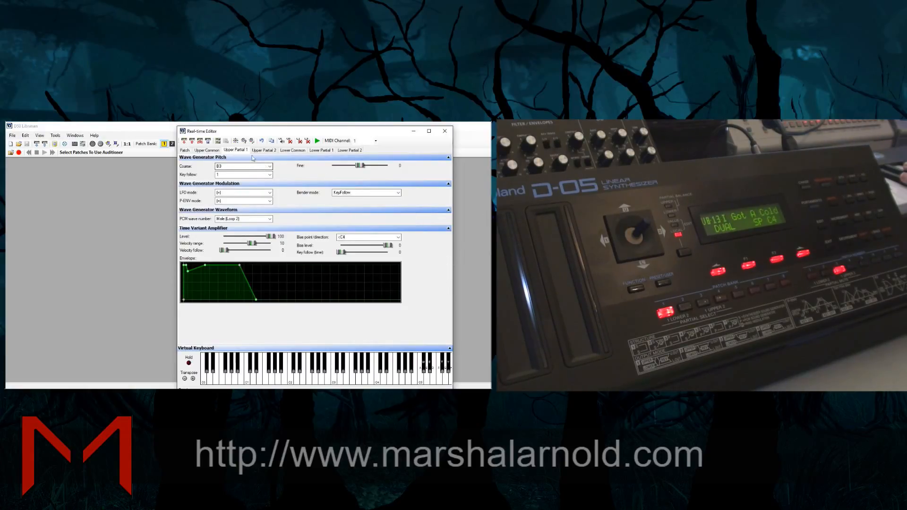
click(266, 150)
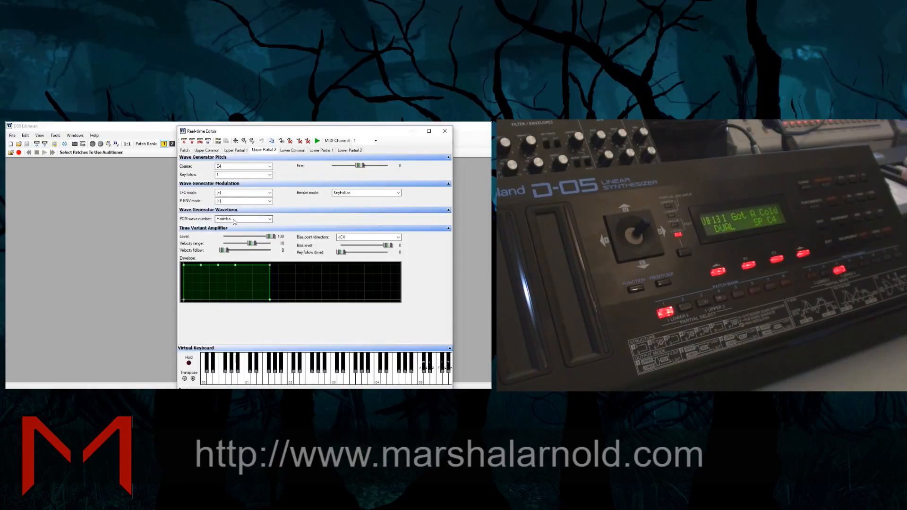
click(282, 141)
click(243, 219)
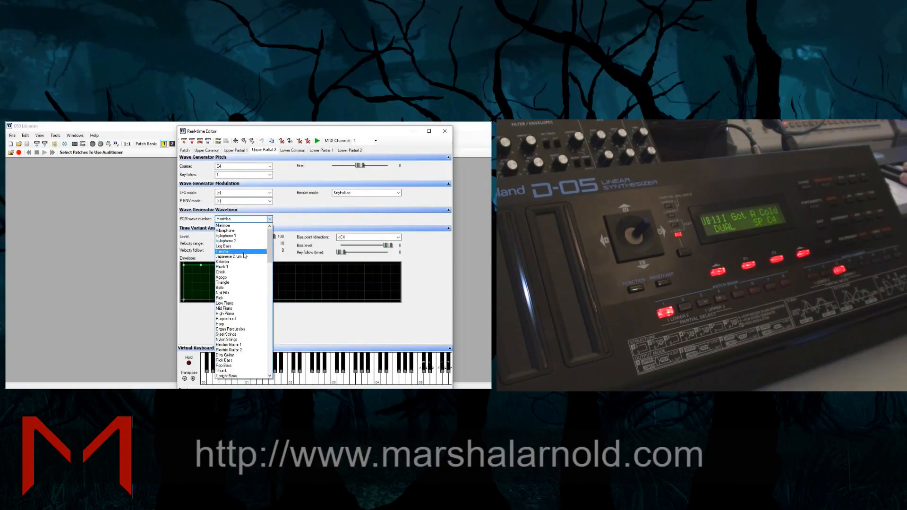
click(232, 289)
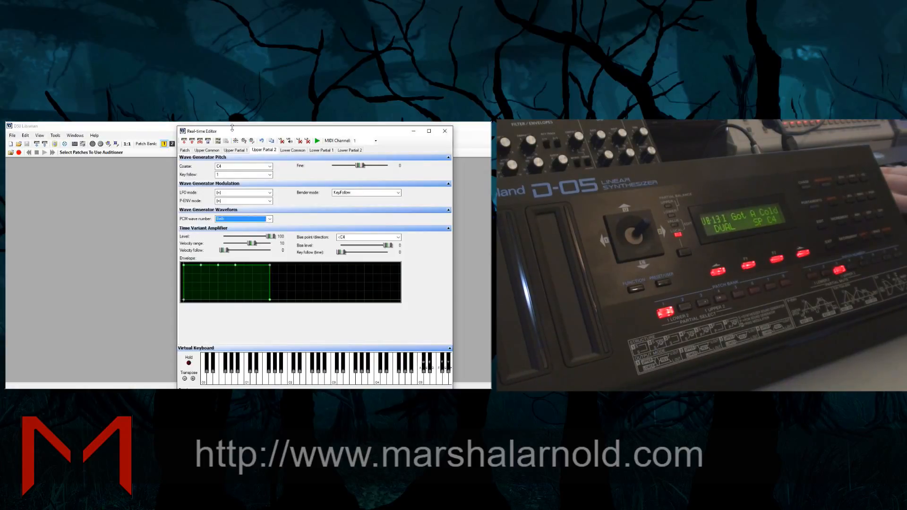
Lower upper partial 2's coarse pitch to D3
drag(232, 128, 219, 140)
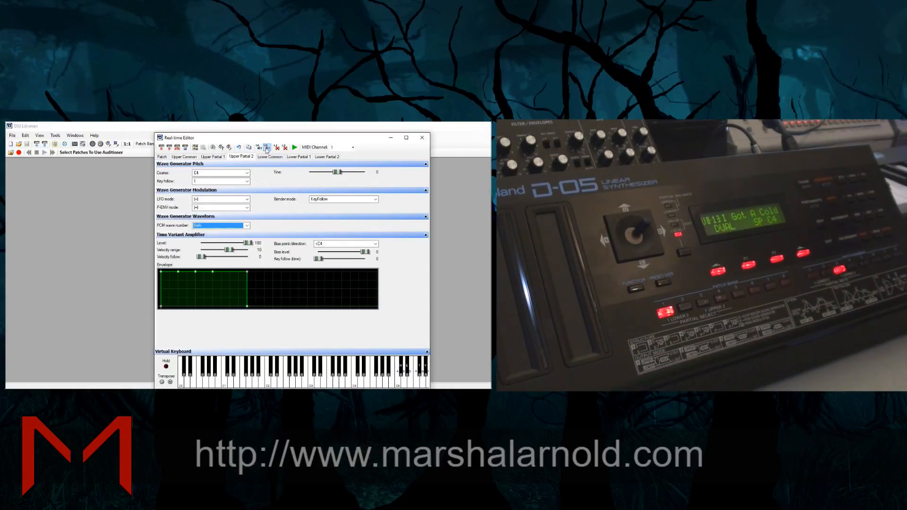
click(209, 175)
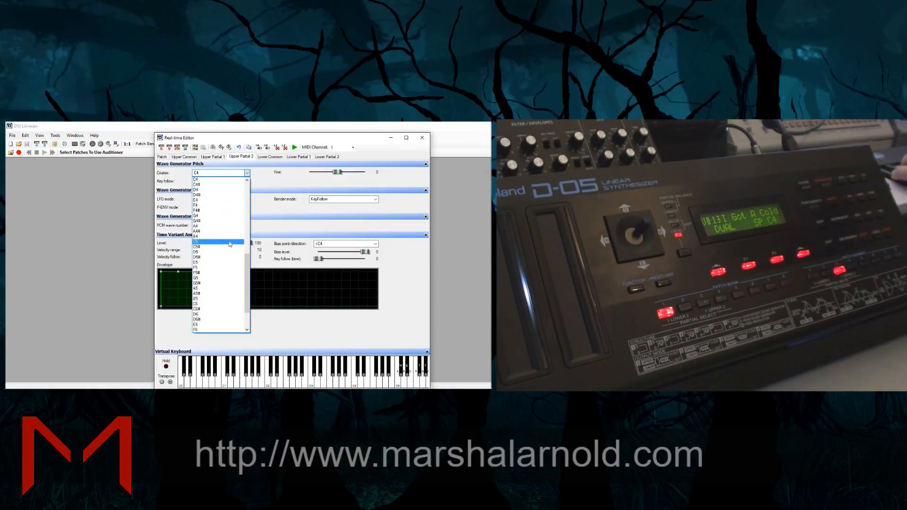
scroll(220, 201, up, 4)
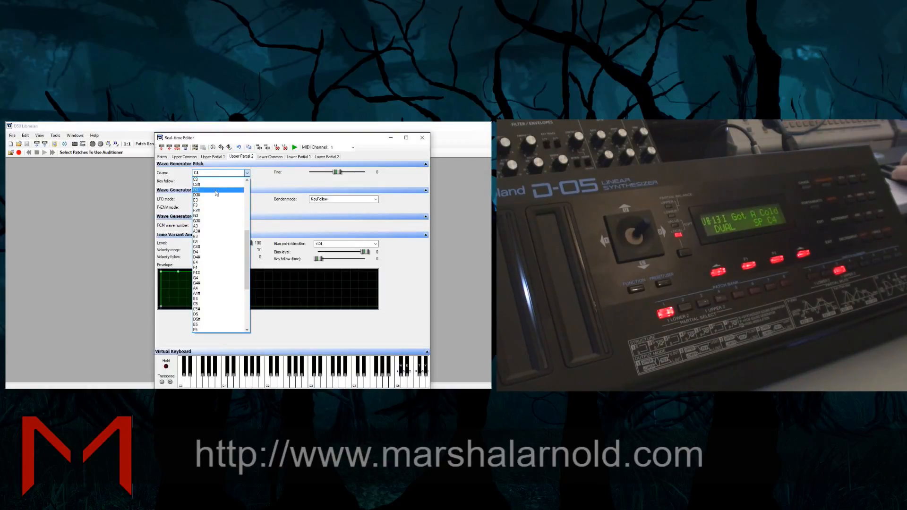
click(216, 190)
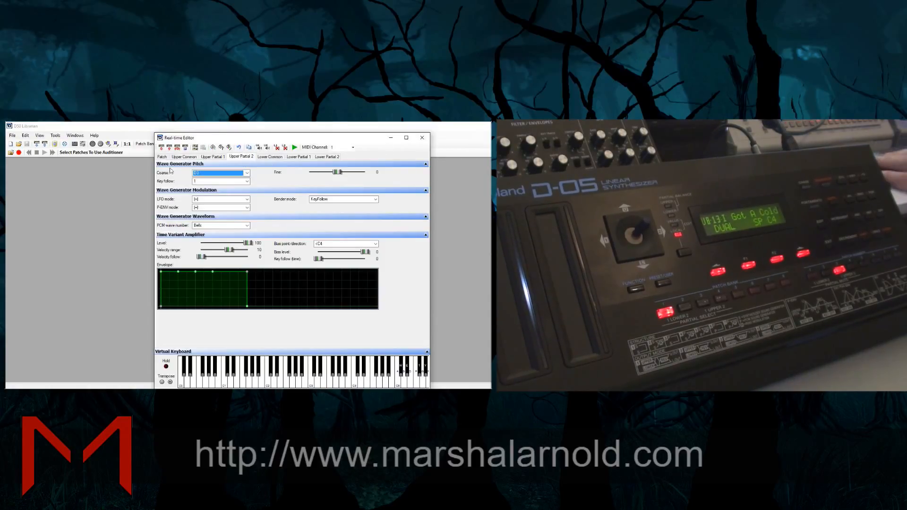
Examine the output mode options in the patch's common settings without changing the mode
click(161, 157)
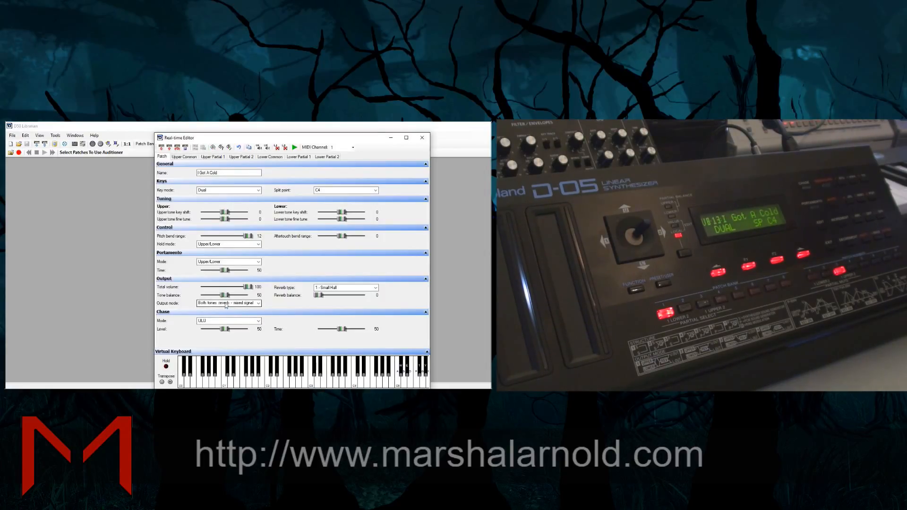
click(226, 304)
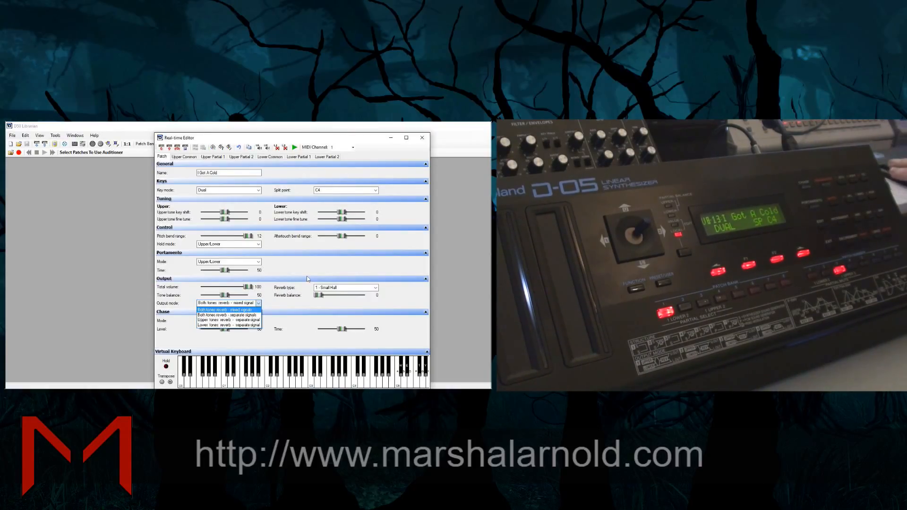
click(260, 304)
Set the patch's reverb balance to 74 and its reverb type to 20 - Delay (248 ms)
drag(319, 296, 354, 303)
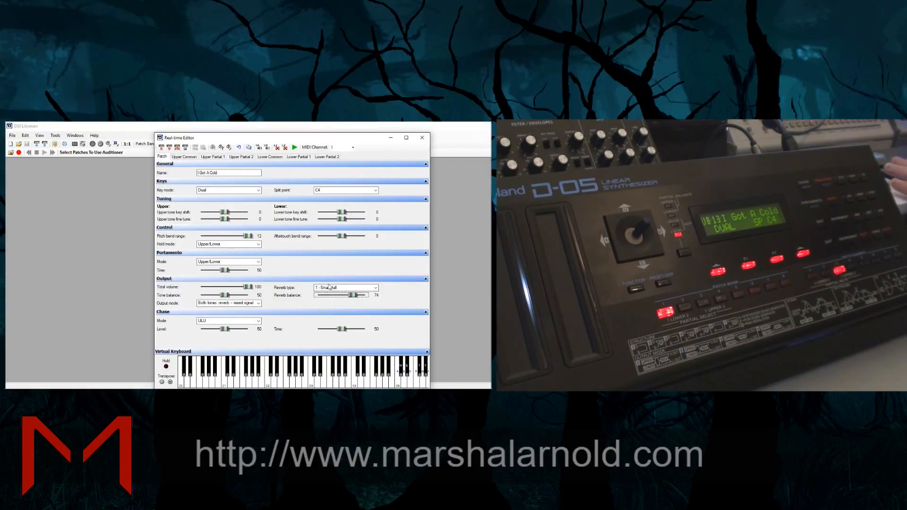
click(342, 288)
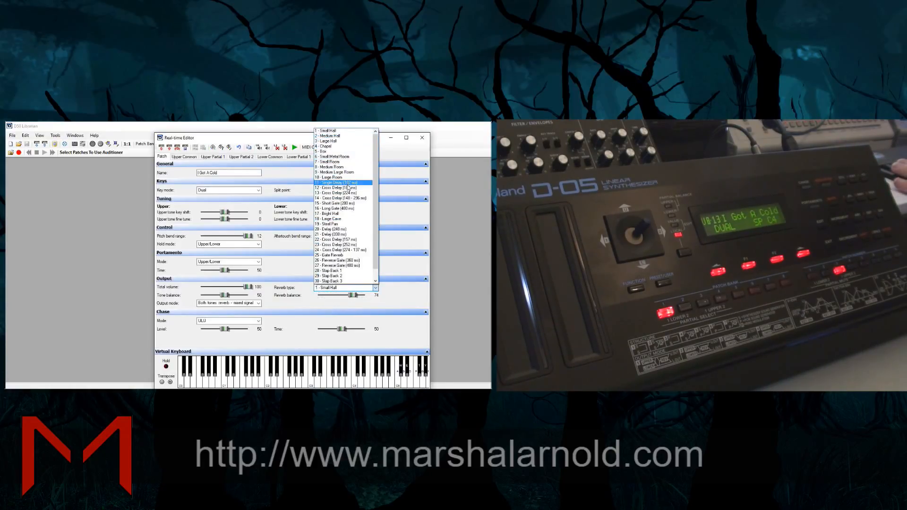
click(349, 230)
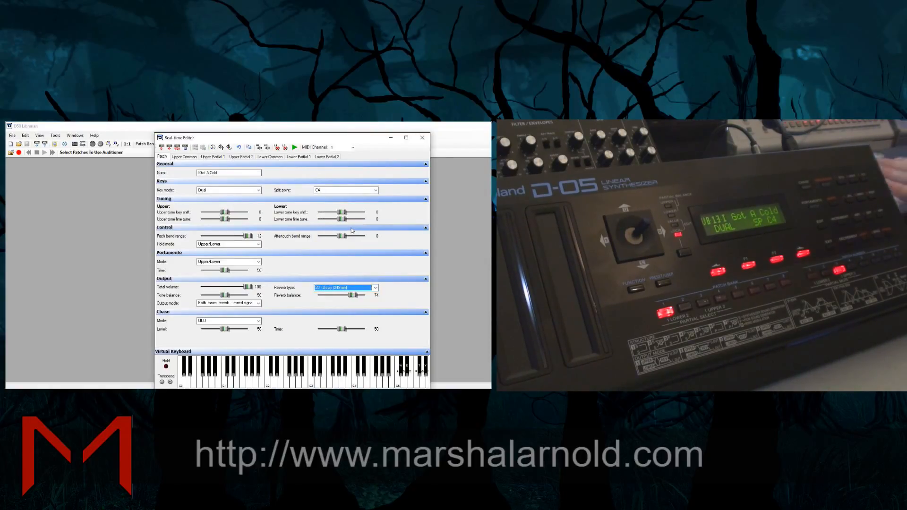
click(333, 289)
click(292, 308)
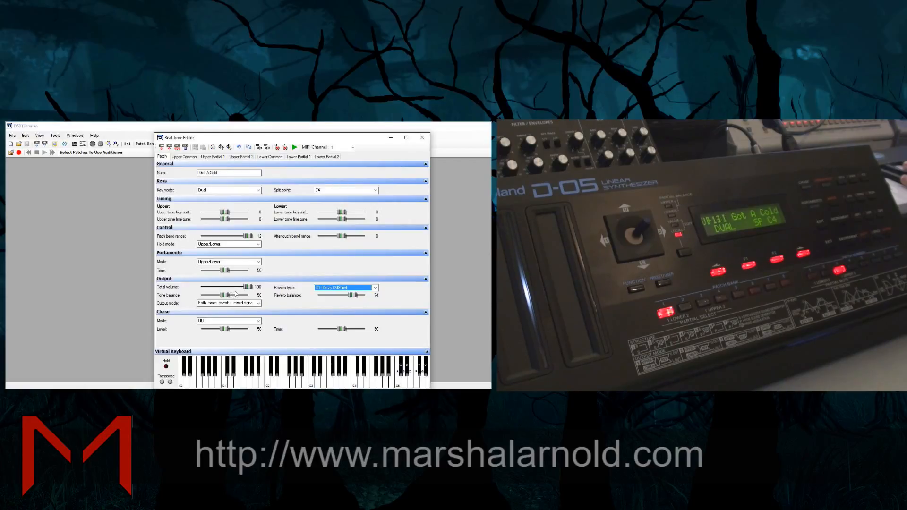
Set the patch's tone balance to 55
click(231, 296)
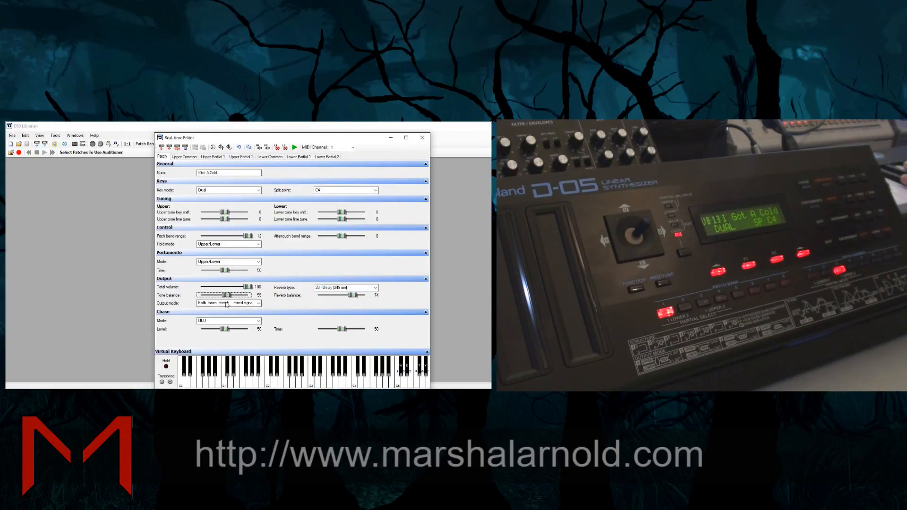
Set the patch's output mode to both tones reverb with separate signals
click(227, 303)
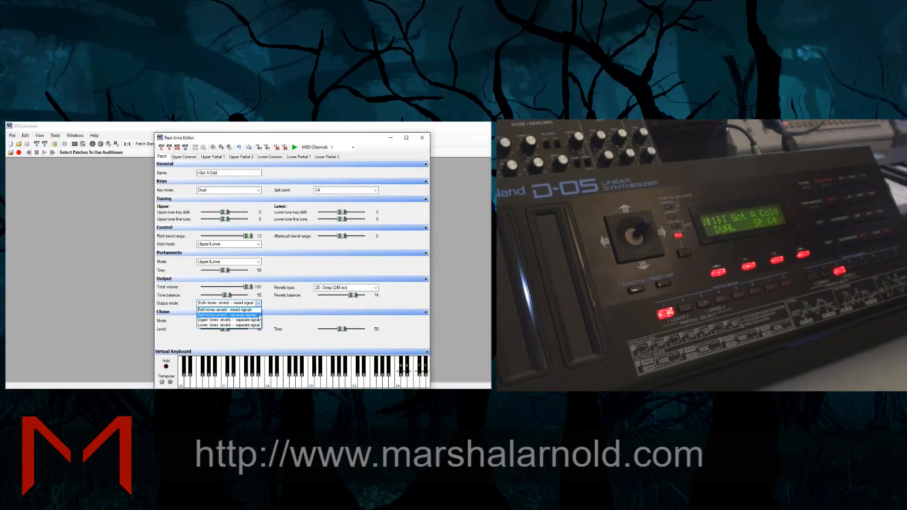
click(292, 324)
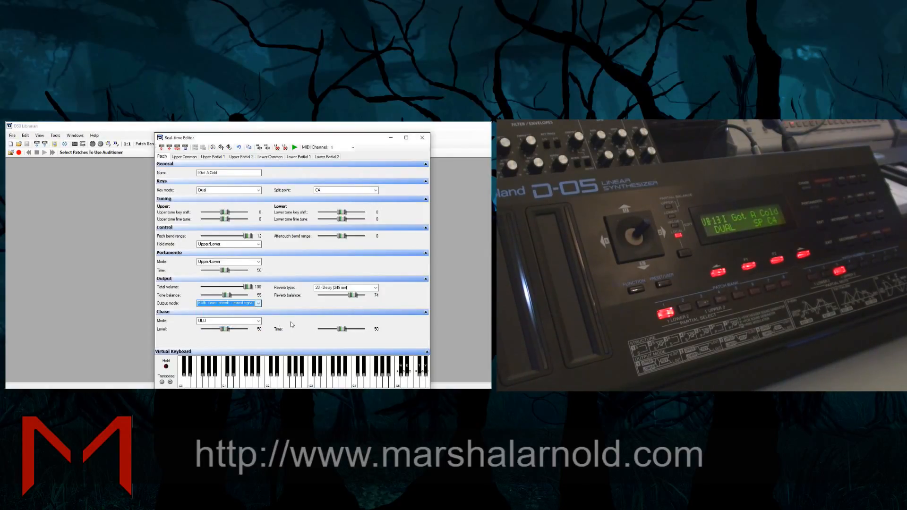
click(240, 304)
click(233, 315)
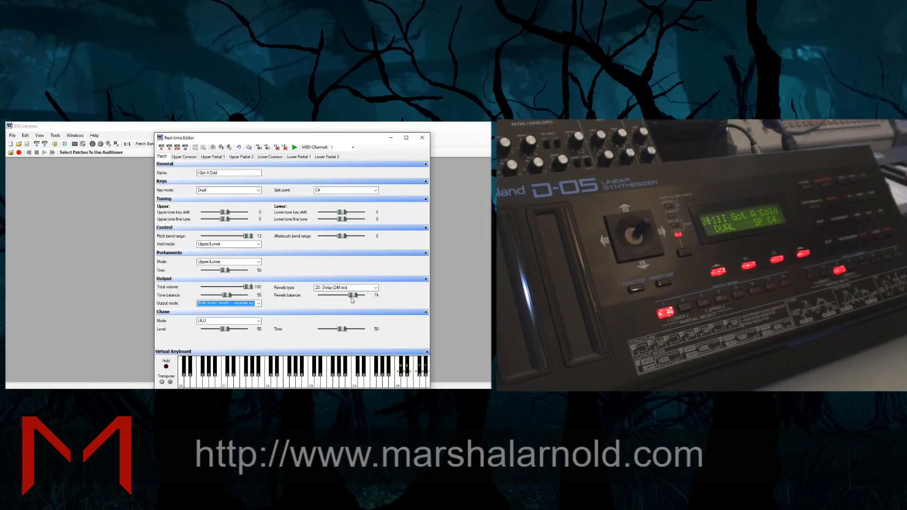
Reduce the patch's reverb balance to 13 and its total volume to 77
drag(353, 298, 325, 296)
click(248, 377)
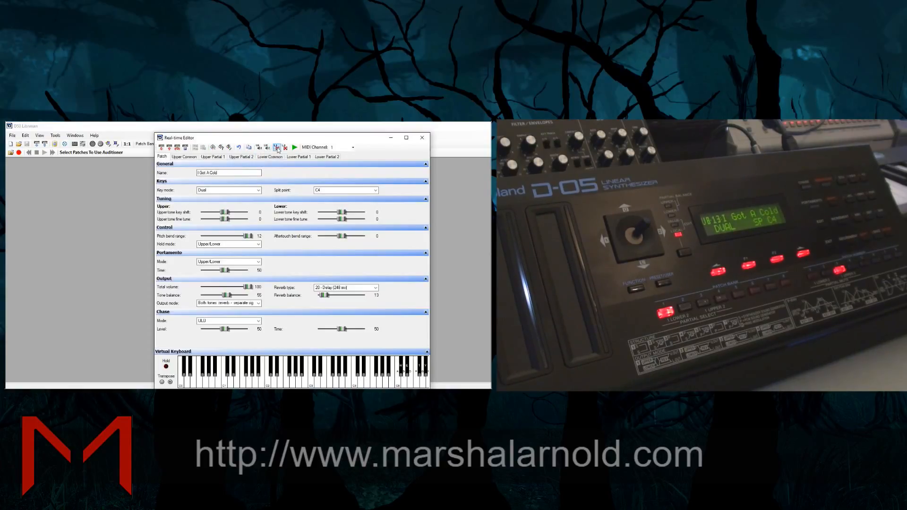
mouse_move(247, 287)
mouse_down()
mouse_move(229, 293)
mouse_move(240, 293)
mouse_up()
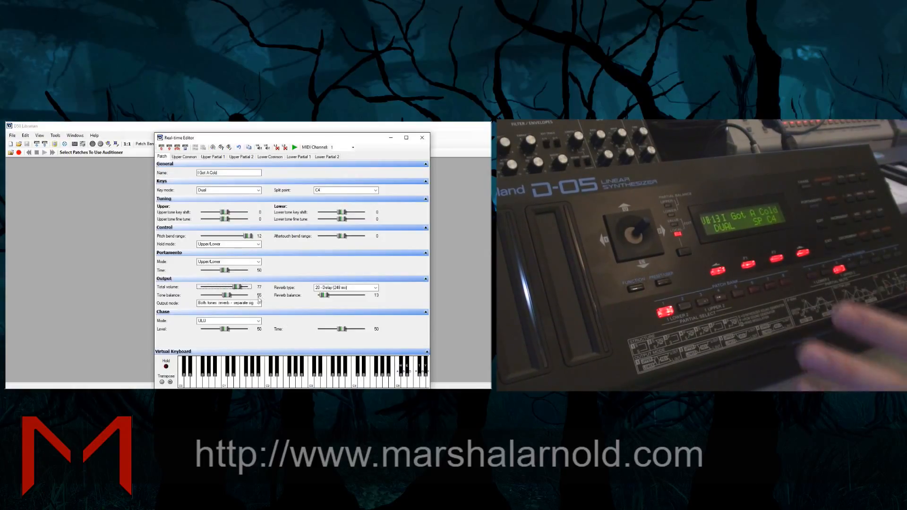
click(294, 148)
click(295, 148)
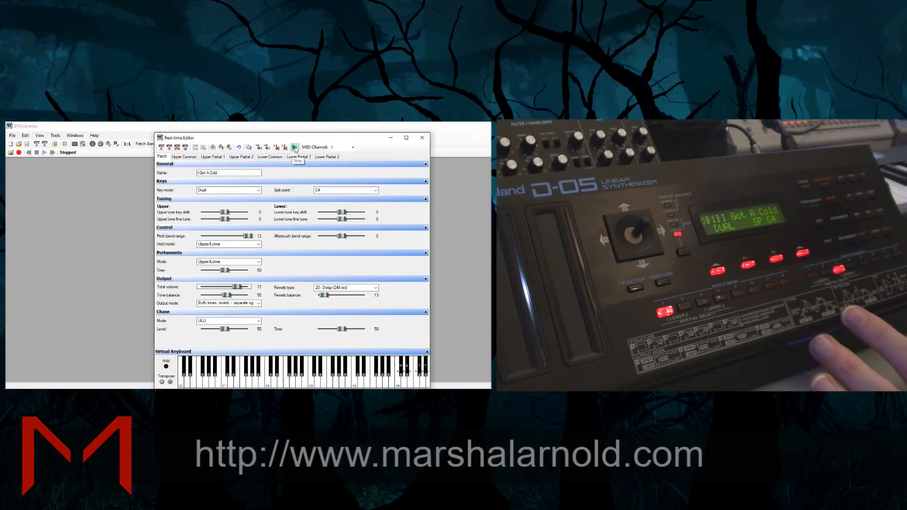
Switch to Ableton Live and create an empty MIDI clip in the External Instrument track's first slot, then audition notes on its piano roll
key(alt+Tab)
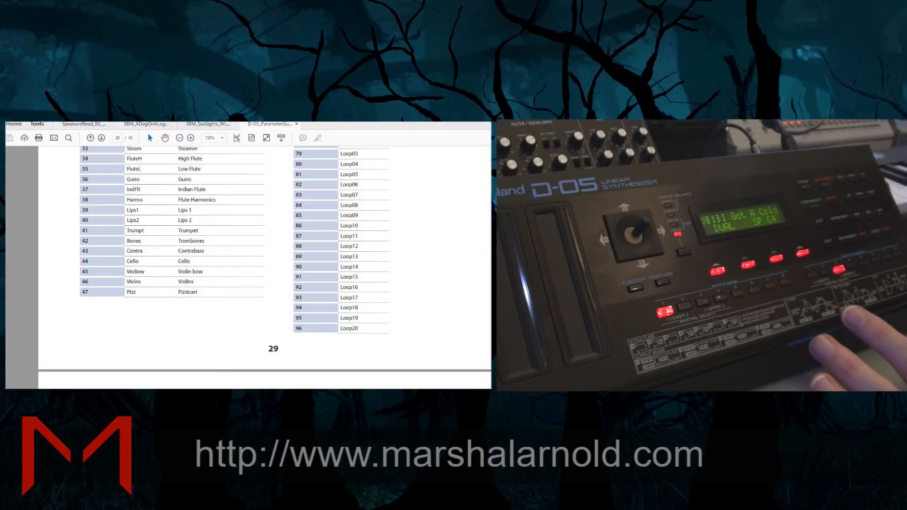
key(alt+Tab)
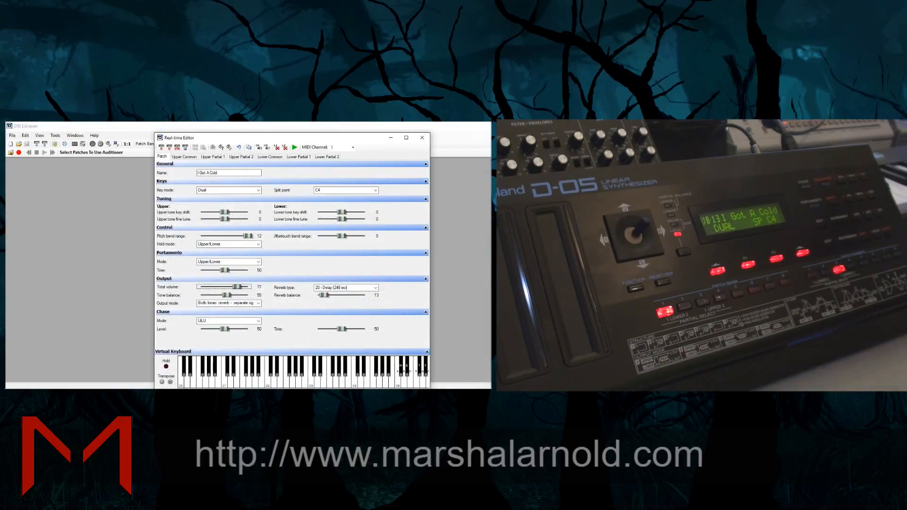
key(alt+Tab)
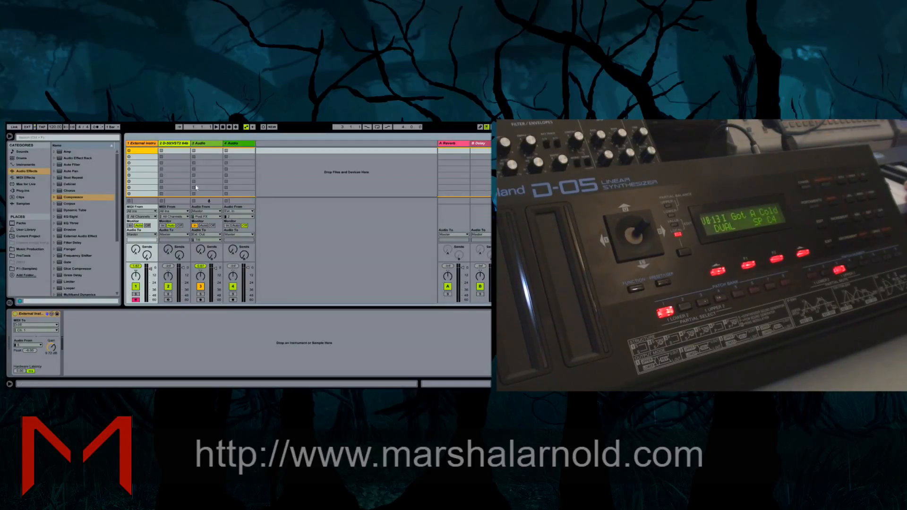
double_click(138, 152)
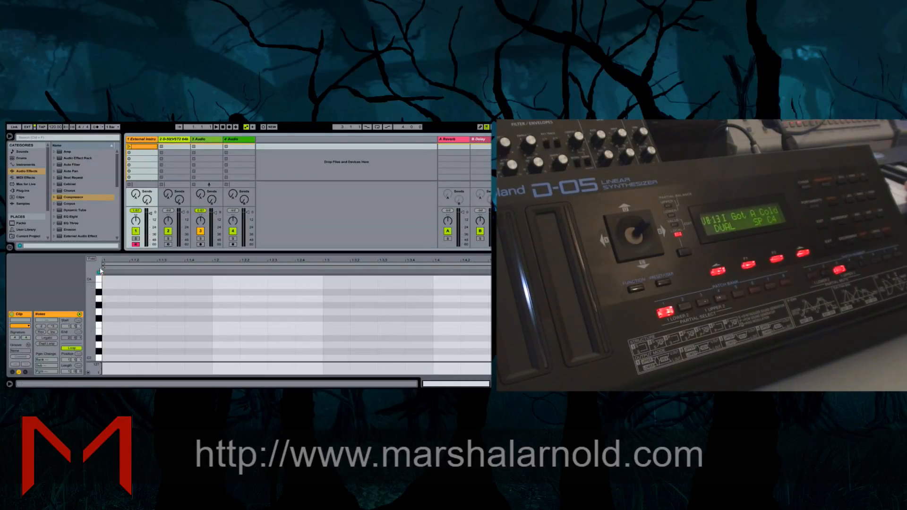
drag(99, 285, 99, 345)
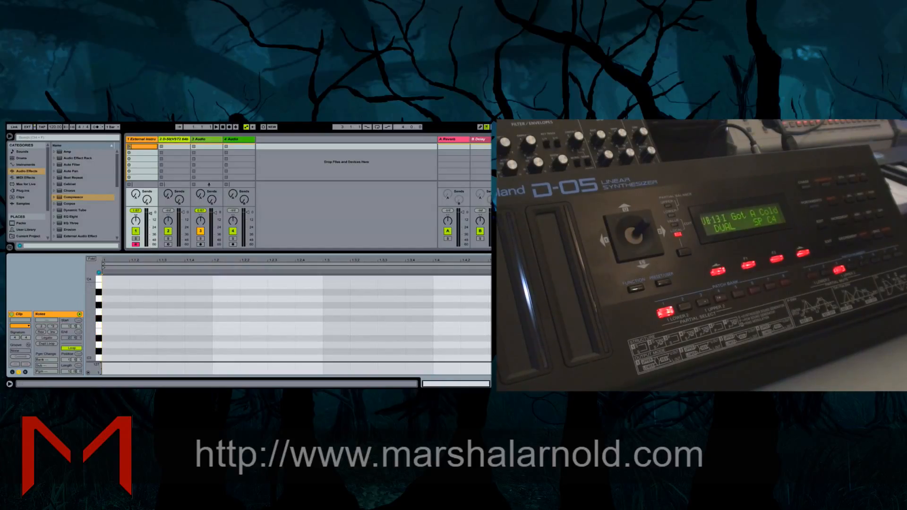
Return to D50 Librarian and shorten the patch name to "I Got A Col"
key(alt+Tab)
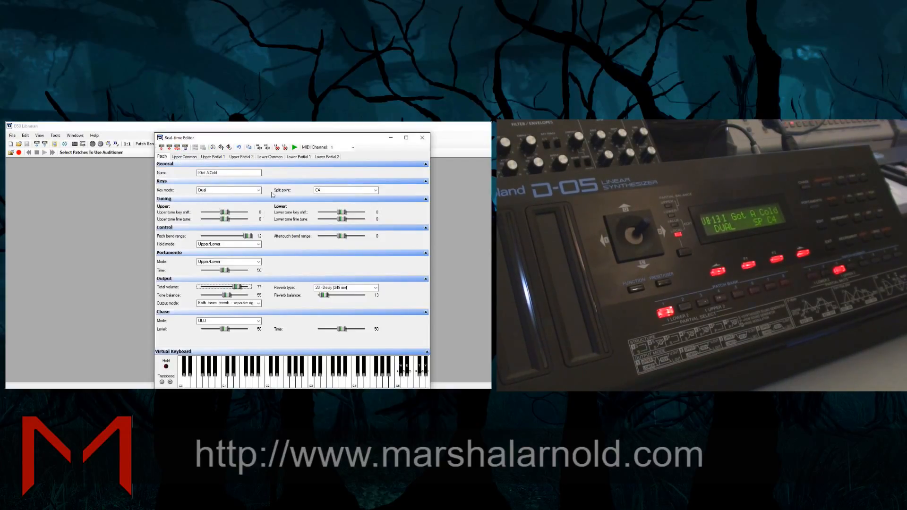
click(227, 175)
key(BackSpace)
key(BackSpace)
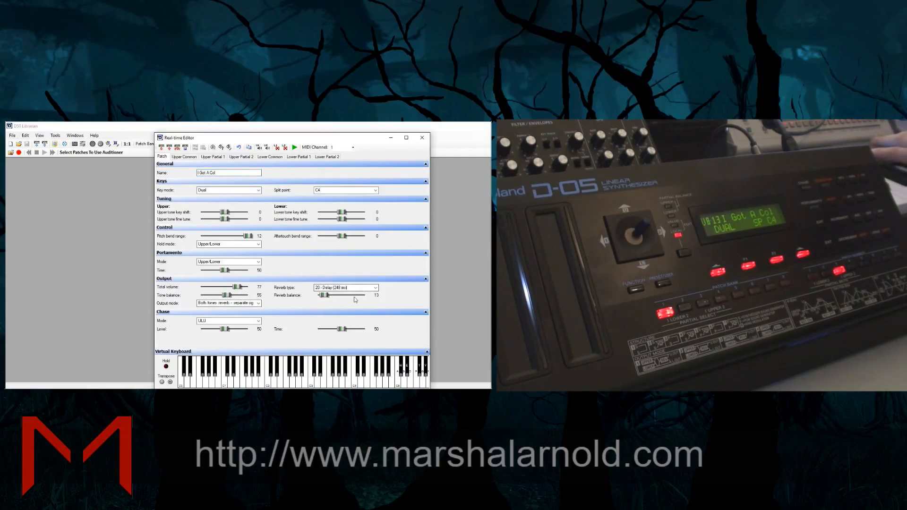
Adjust the patch's output settings to reverb type 5 - Box, total volume 100 and tone balance 44
click(331, 288)
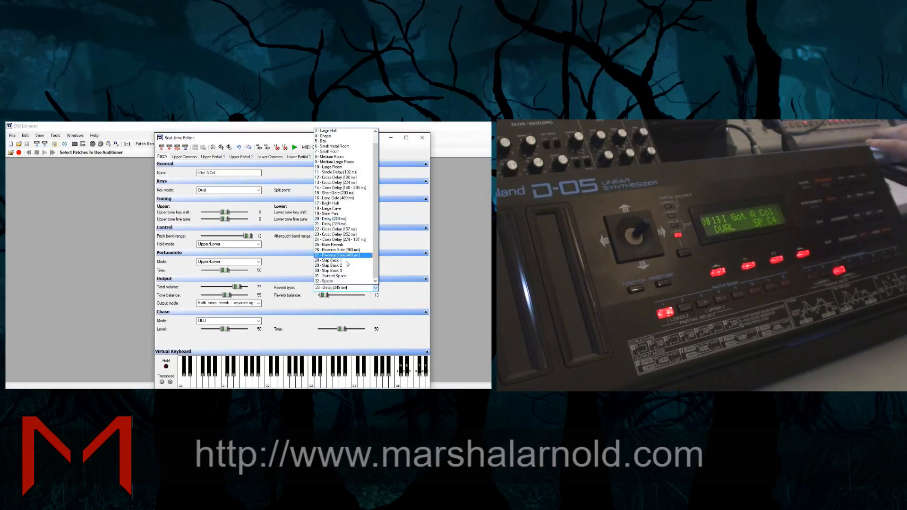
click(326, 141)
mouse_move(237, 290)
mouse_down()
mouse_move(206, 288)
mouse_move(231, 295)
mouse_move(229, 305)
mouse_up()
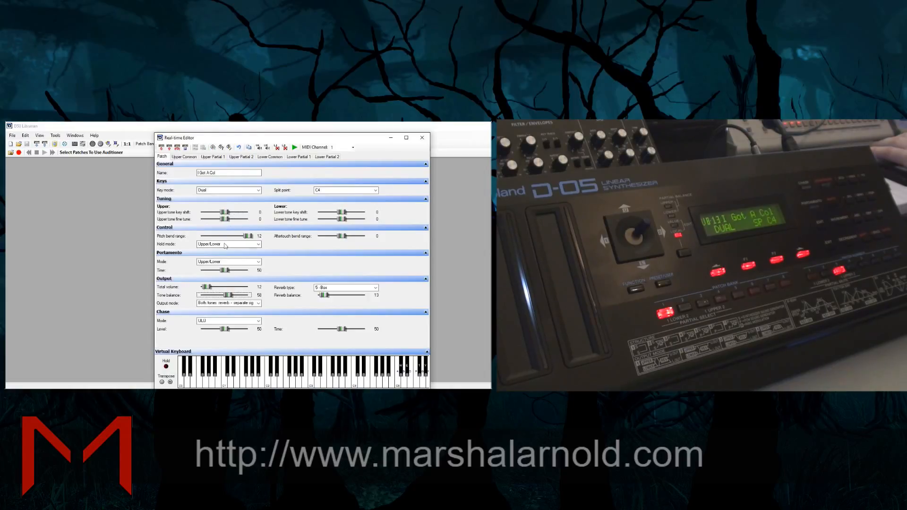
mouse_move(226, 294)
mouse_down()
mouse_move(200, 303)
mouse_move(253, 289)
mouse_move(202, 296)
mouse_move(221, 296)
mouse_up()
mouse_move(291, 379)
mouse_down()
mouse_move(427, 379)
mouse_move(374, 378)
mouse_move(384, 372)
mouse_move(368, 367)
mouse_up()
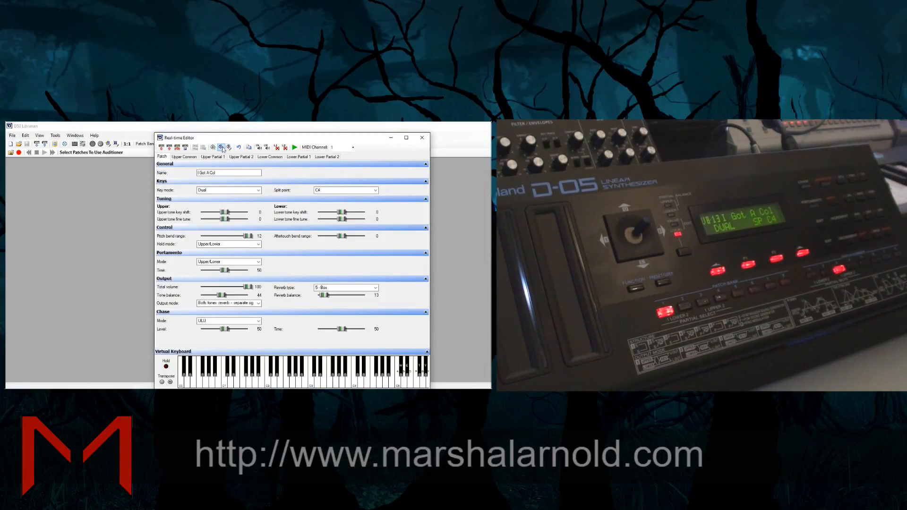
Review the common and partial settings of the upper and lower tones
click(184, 156)
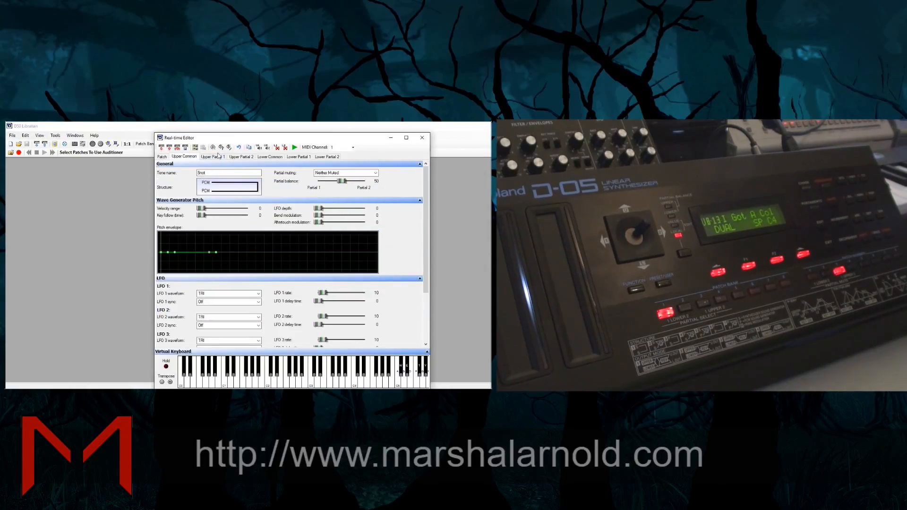
click(215, 157)
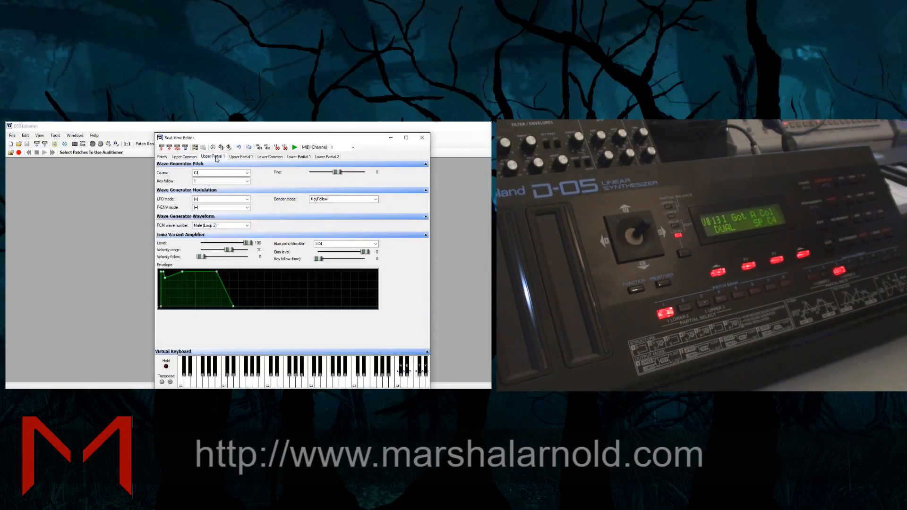
click(246, 157)
click(270, 156)
click(298, 157)
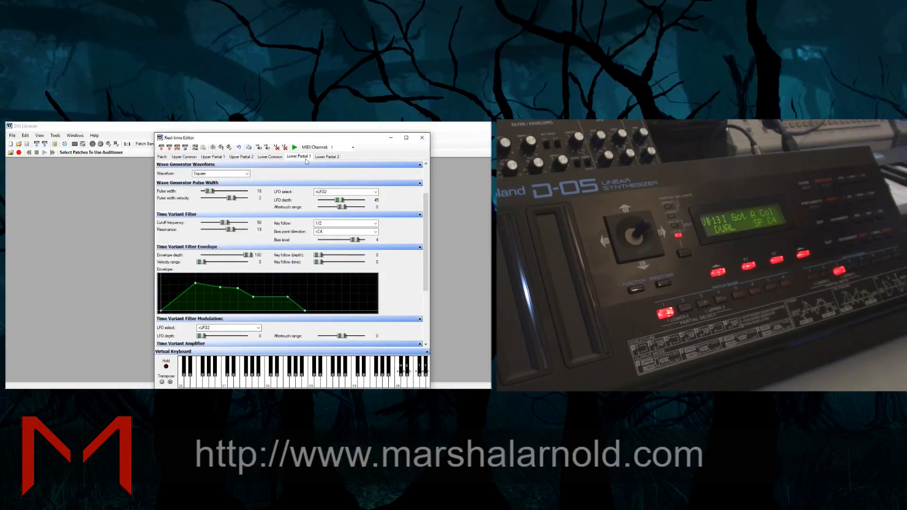
click(327, 156)
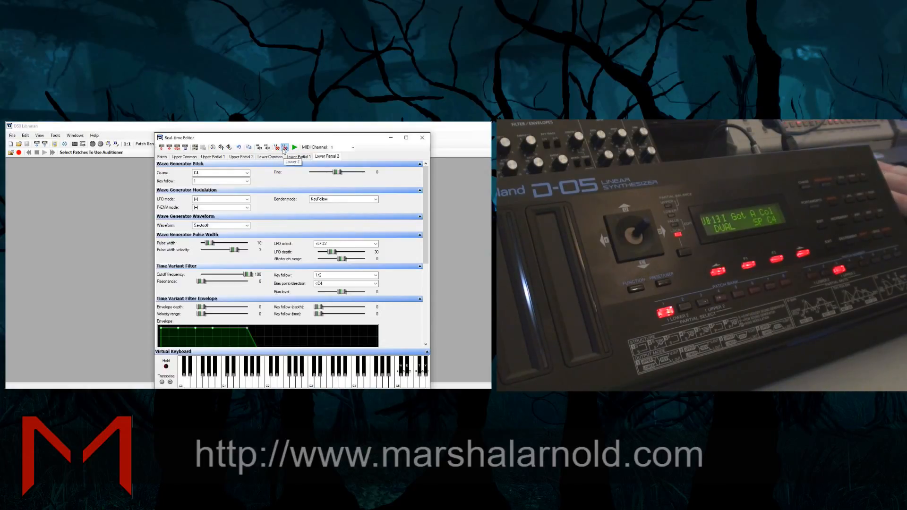
click(185, 158)
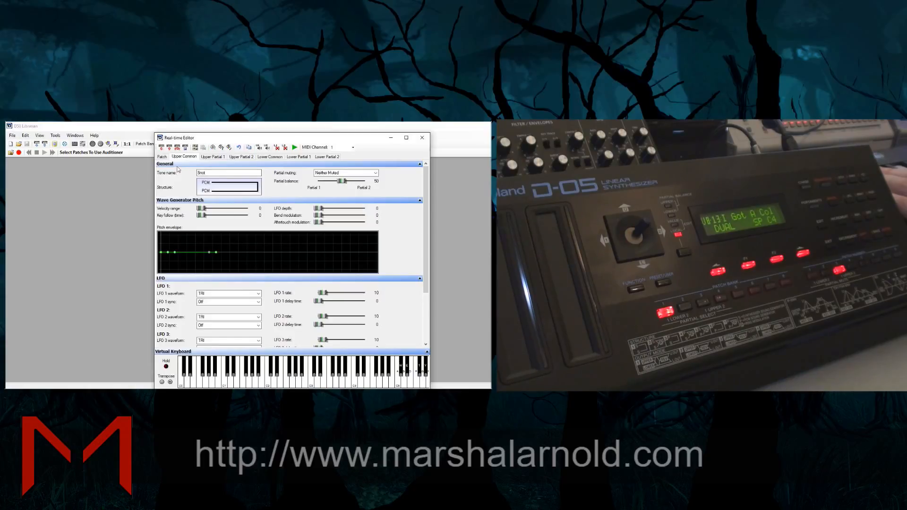
click(212, 157)
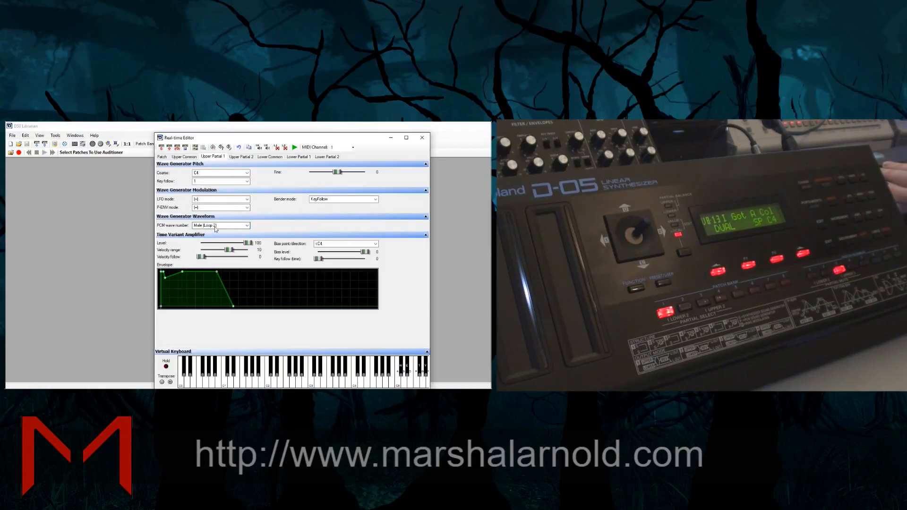
Cycle the upper tone's structure through the ring modulation and synth combinations and back to two plain PCM partials
click(184, 158)
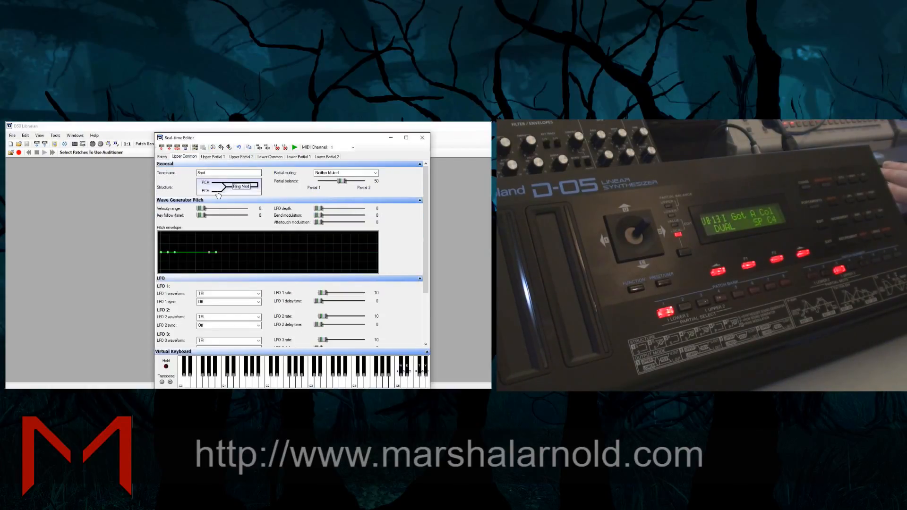
click(216, 193)
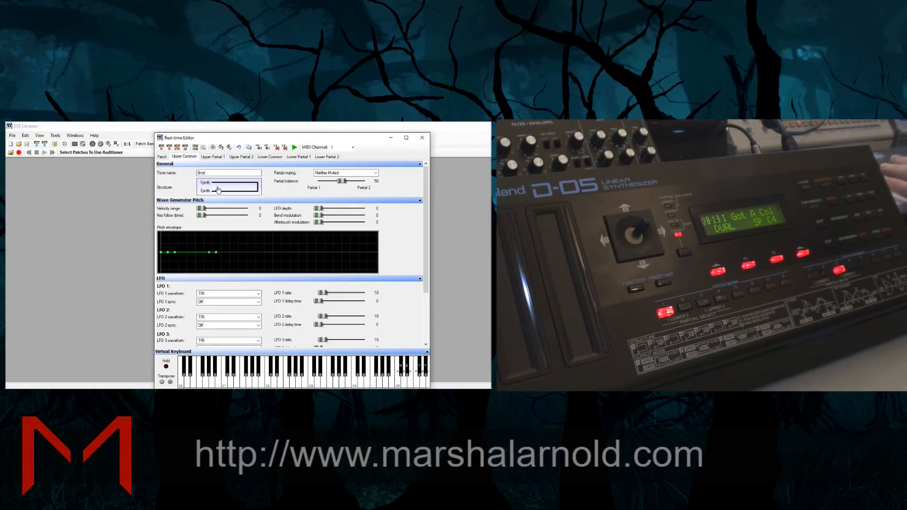
click(218, 190)
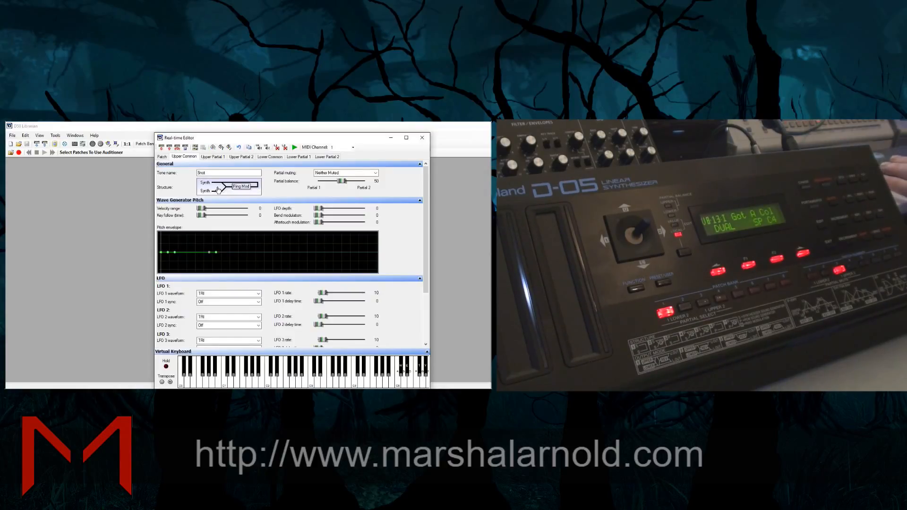
click(219, 191)
click(218, 191)
click(219, 191)
click(219, 190)
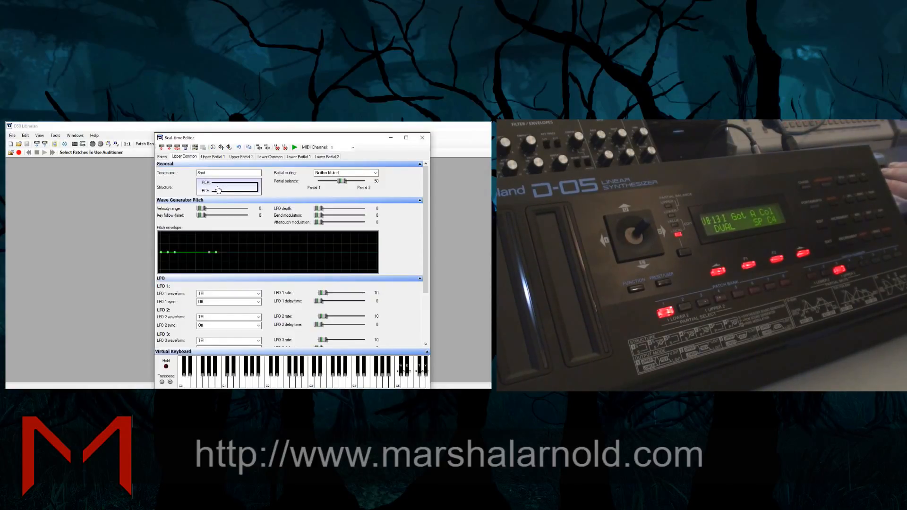
Set upper partial 1's PCM wave to Electric Piano (Loop 1) and compare its settings with upper partial 2
click(215, 157)
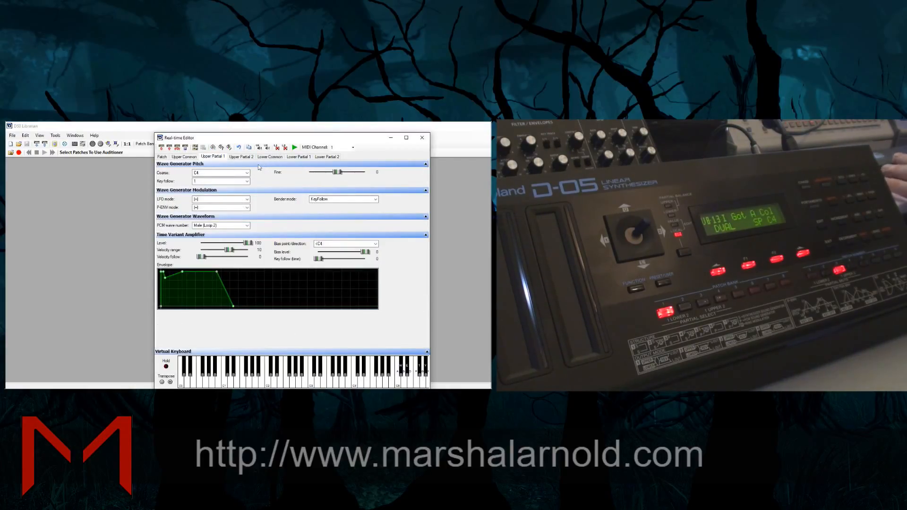
click(226, 226)
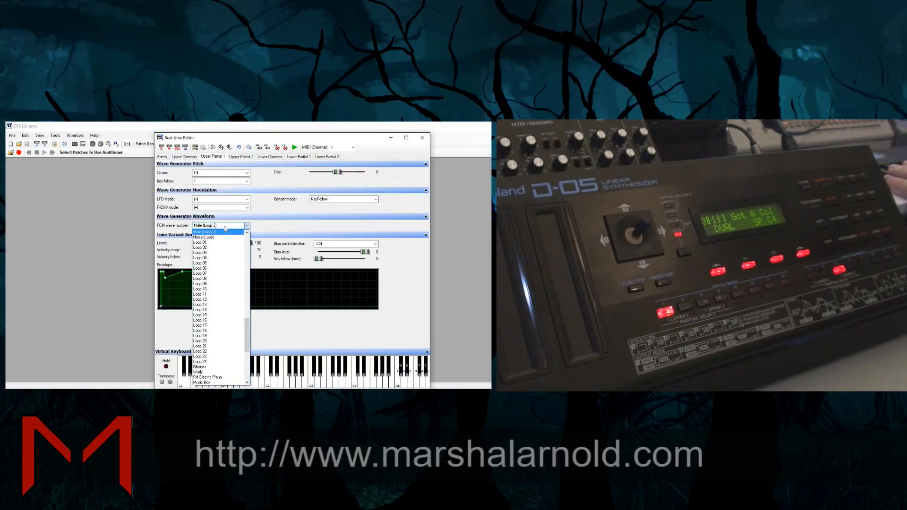
scroll(225, 244, up, 9)
click(220, 248)
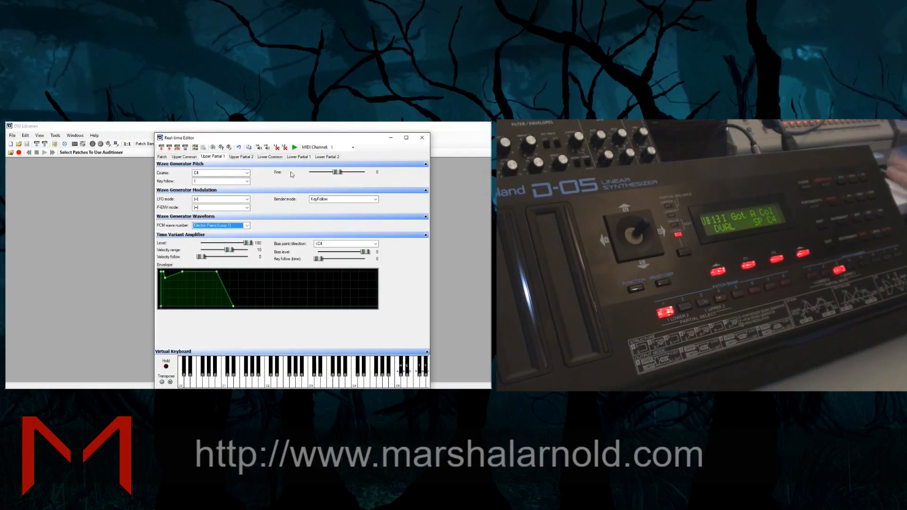
click(235, 158)
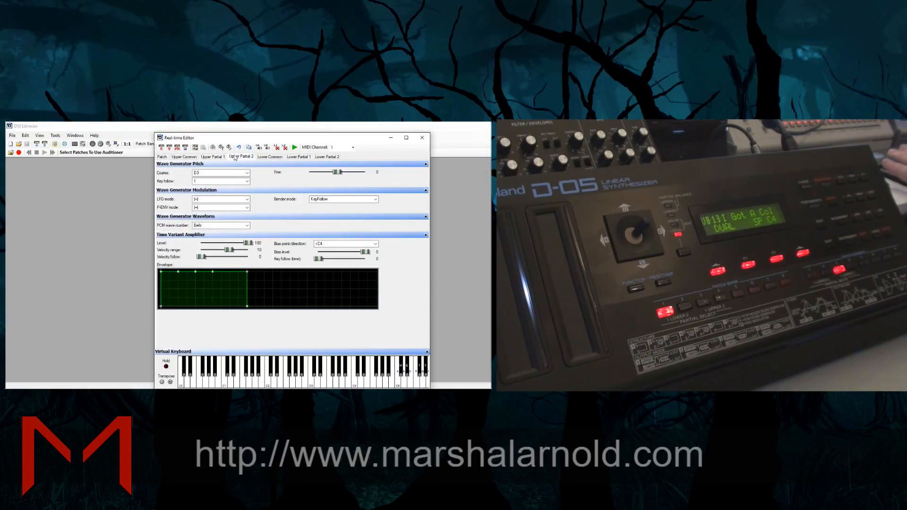
click(213, 158)
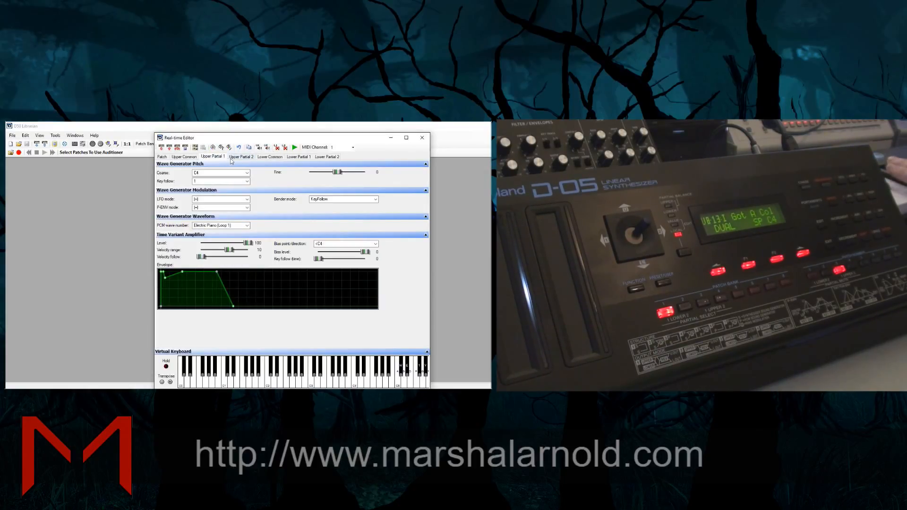
click(235, 159)
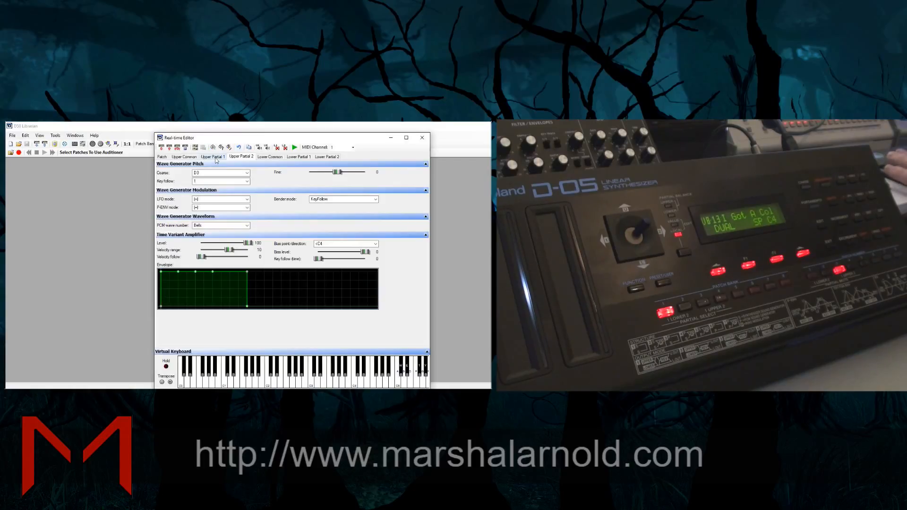
Set the patch's reverb balance to 12 and its output mode to both tones reverb with mixed signals
click(192, 157)
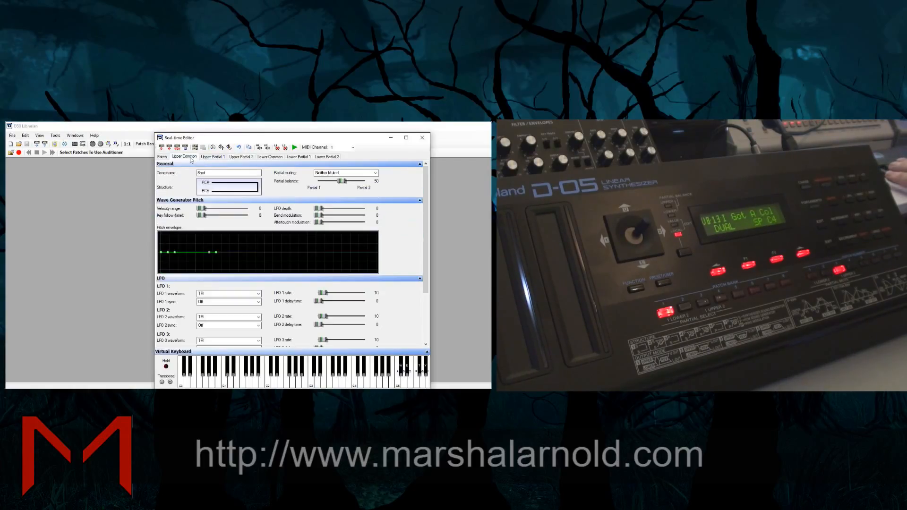
click(162, 158)
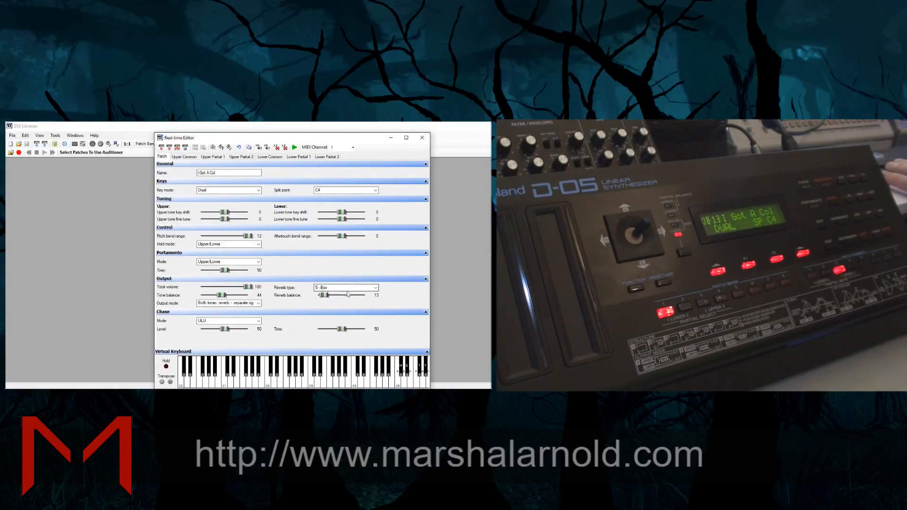
click(324, 296)
click(228, 305)
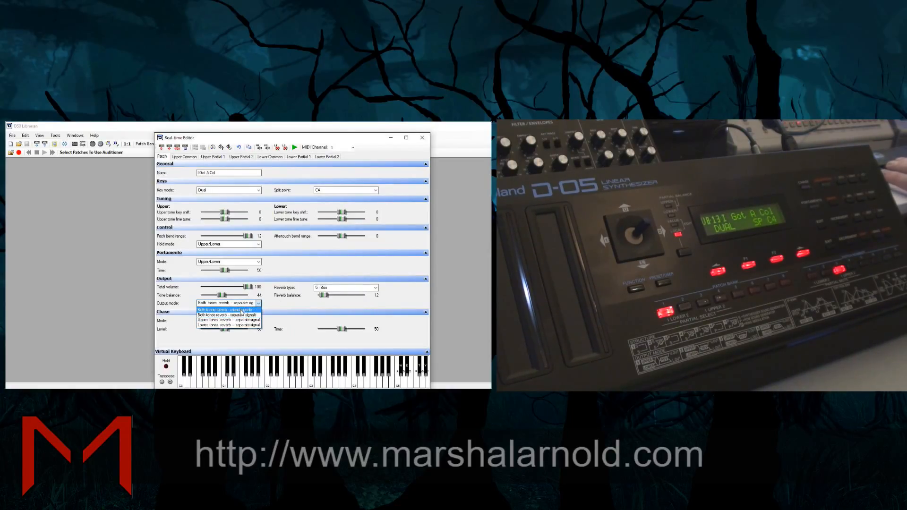
click(241, 313)
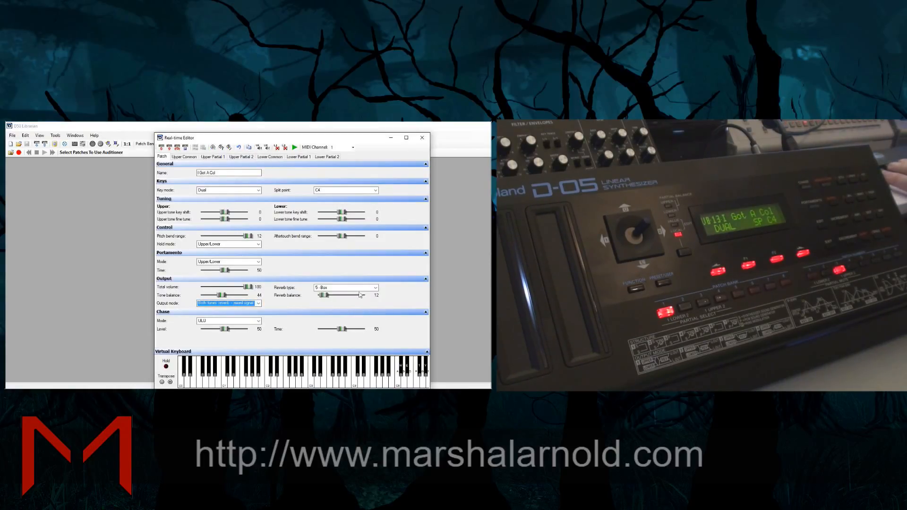
Set the patch's reverb type to 9 - Medium Large Room and raise its reverb balance to 83
drag(324, 295, 337, 292)
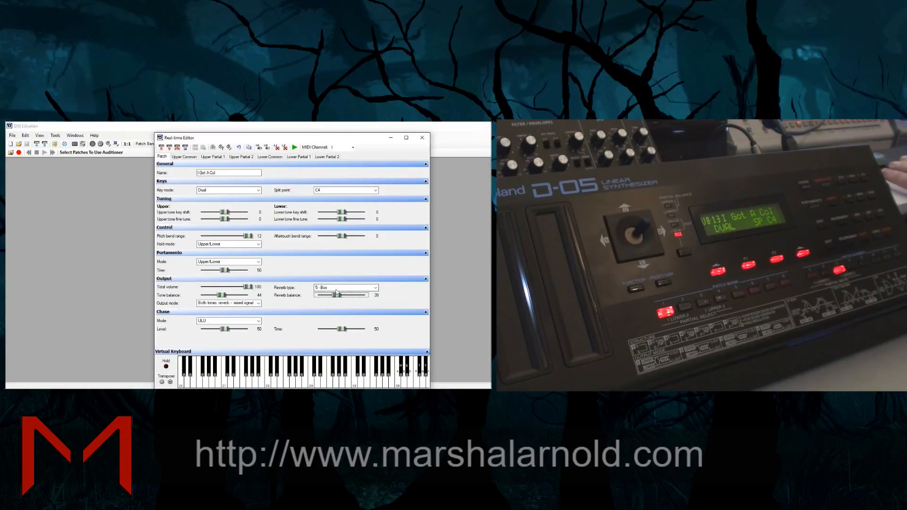
click(337, 288)
click(345, 174)
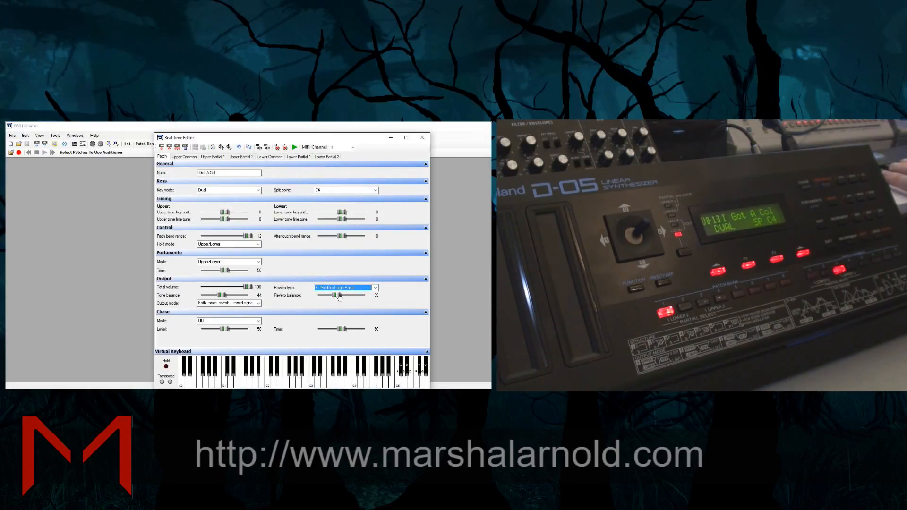
drag(336, 299, 358, 297)
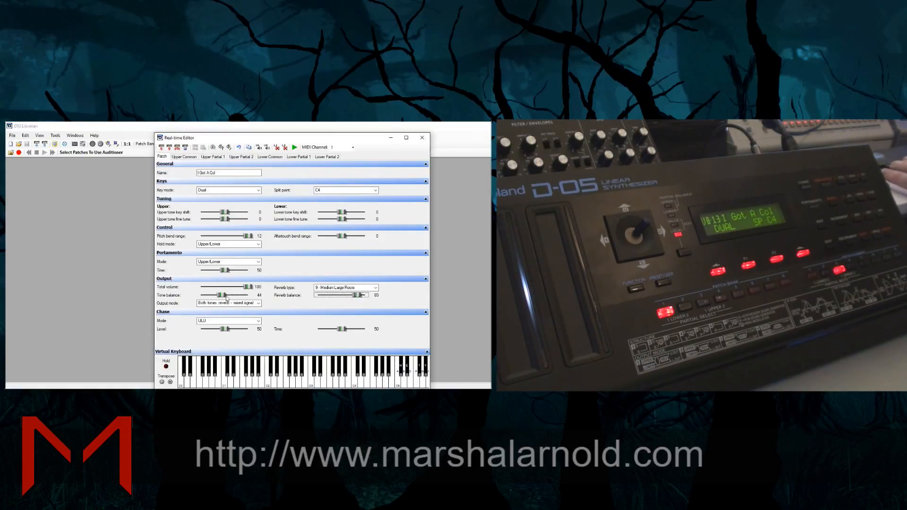
Refine the patch's output with a slightly higher tone balance, reverb type 3 - Large Hall and total volume 100
mouse_move(222, 296)
mouse_down()
mouse_move(241, 296)
mouse_move(215, 298)
mouse_move(225, 296)
mouse_up()
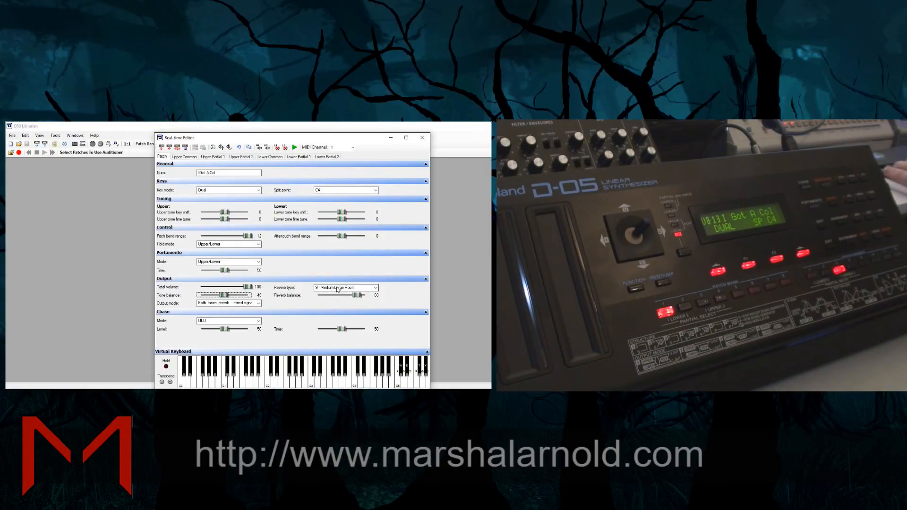
click(374, 288)
scroll(372, 248, up, 1)
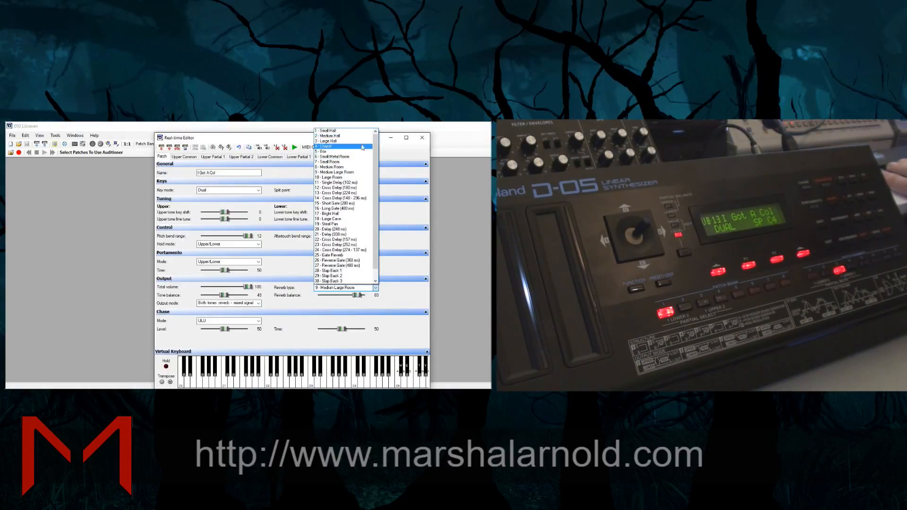
click(358, 141)
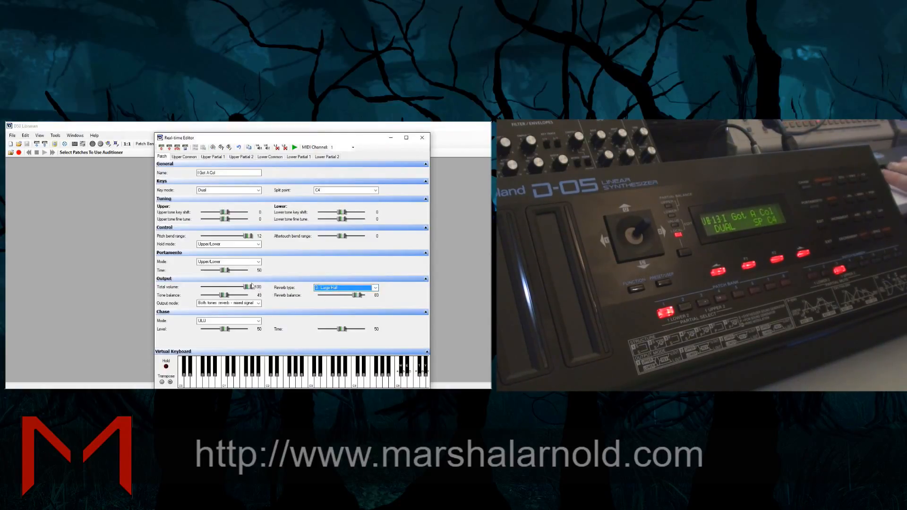
mouse_move(246, 287)
mouse_down()
mouse_move(236, 289)
mouse_move(249, 287)
mouse_up()
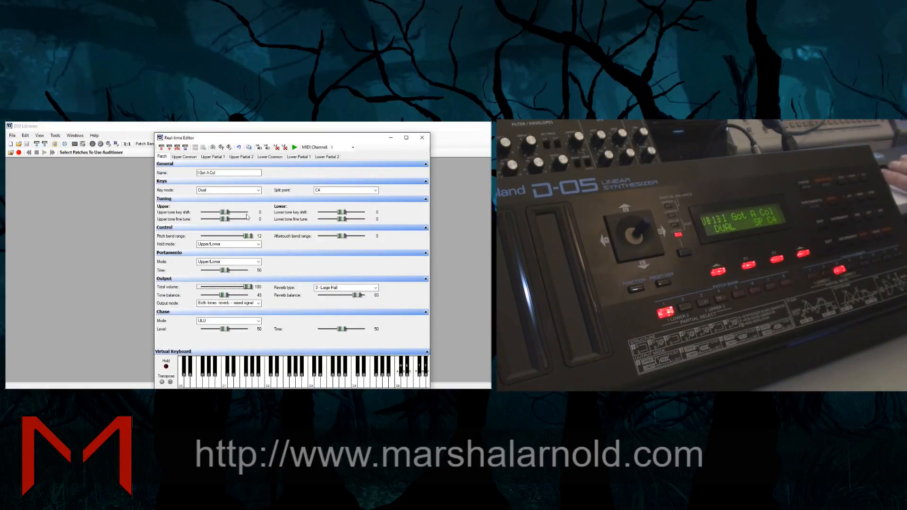
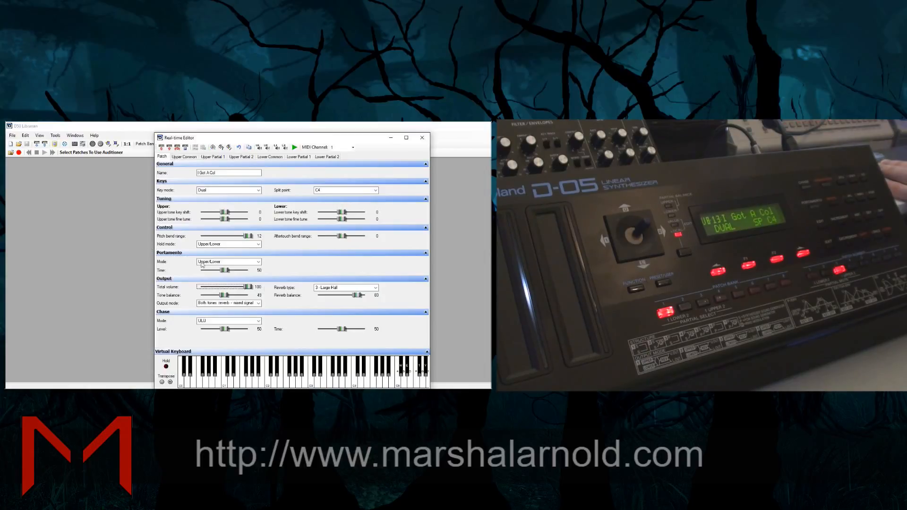
Set the lower tone's pitch LFO depth to 16 and its bend modulation to 61
click(291, 157)
click(278, 157)
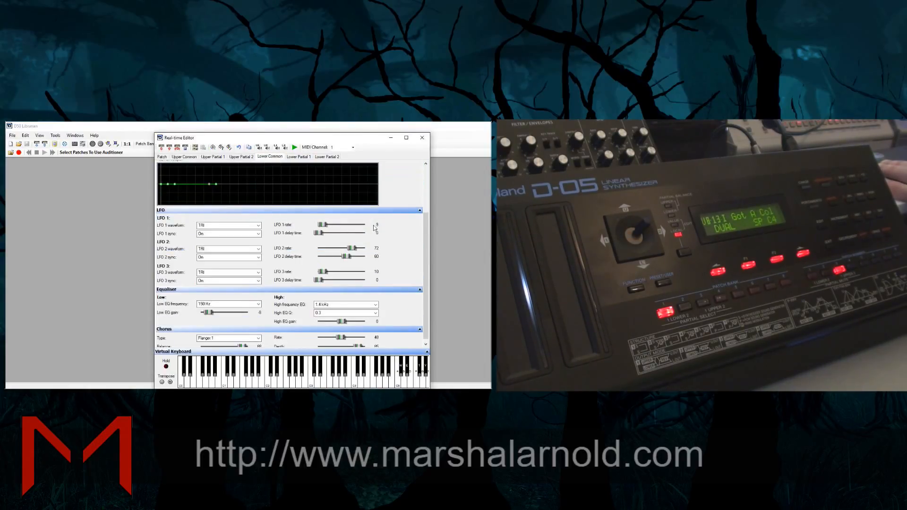
scroll(402, 206, up, 3)
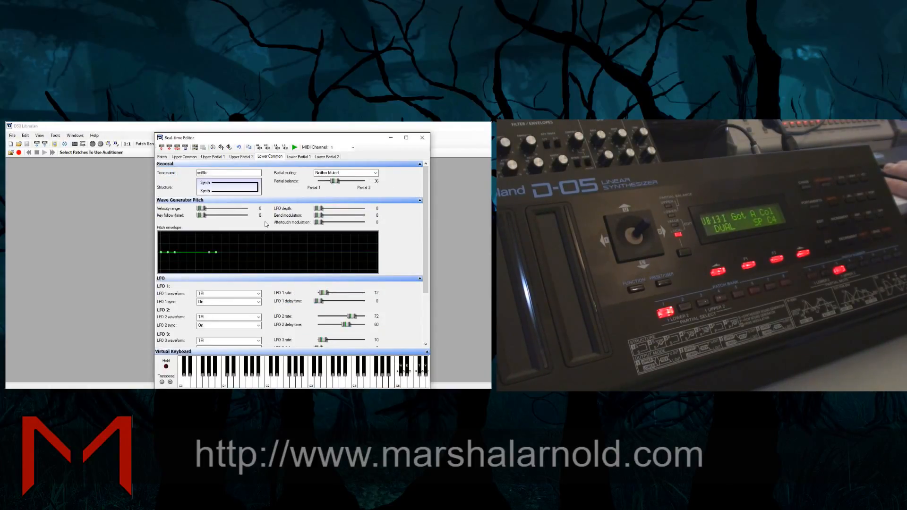
drag(315, 211, 353, 214)
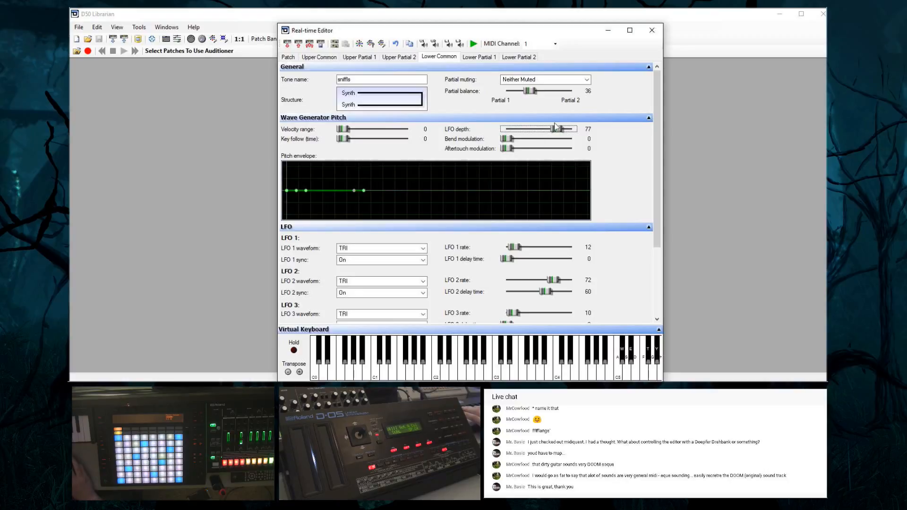
drag(558, 129, 516, 133)
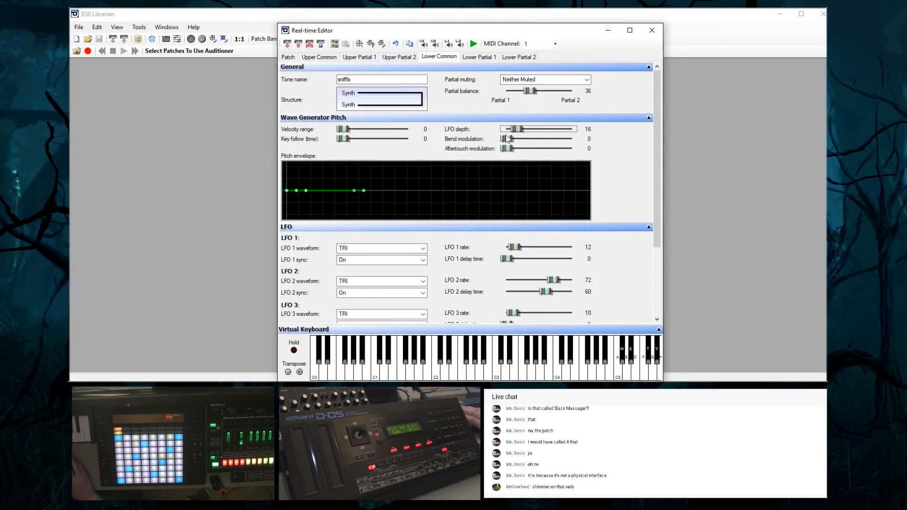
drag(505, 139, 586, 139)
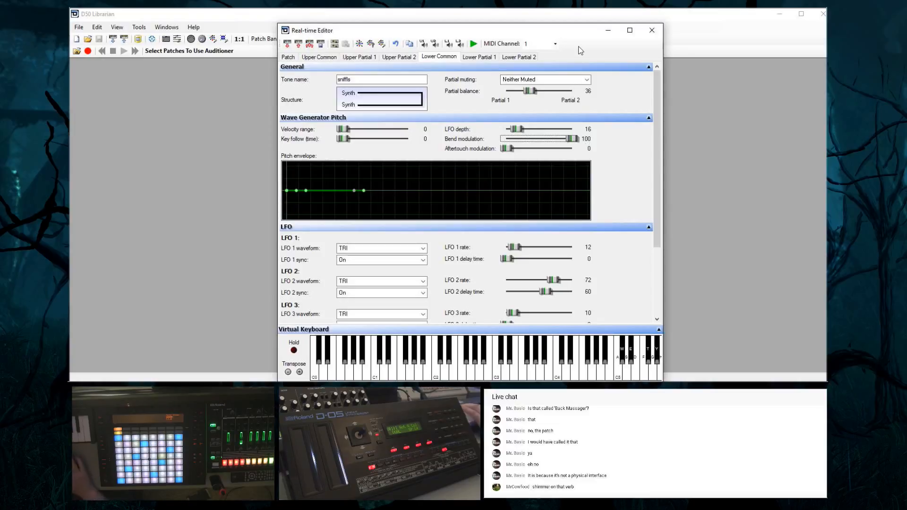
drag(571, 140, 551, 148)
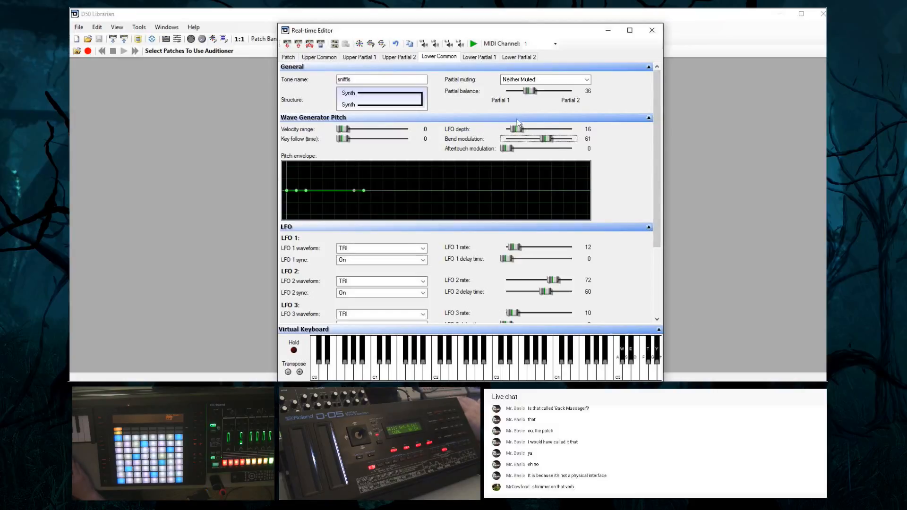
Reduce the lower tone's pitch LFO depth to 6 and set its bend modulation to 69
drag(523, 130, 516, 131)
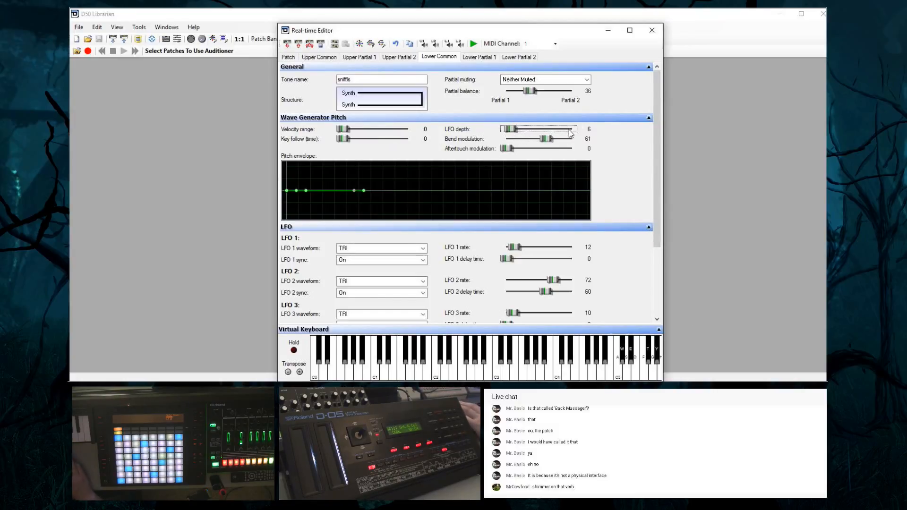
drag(547, 139, 516, 146)
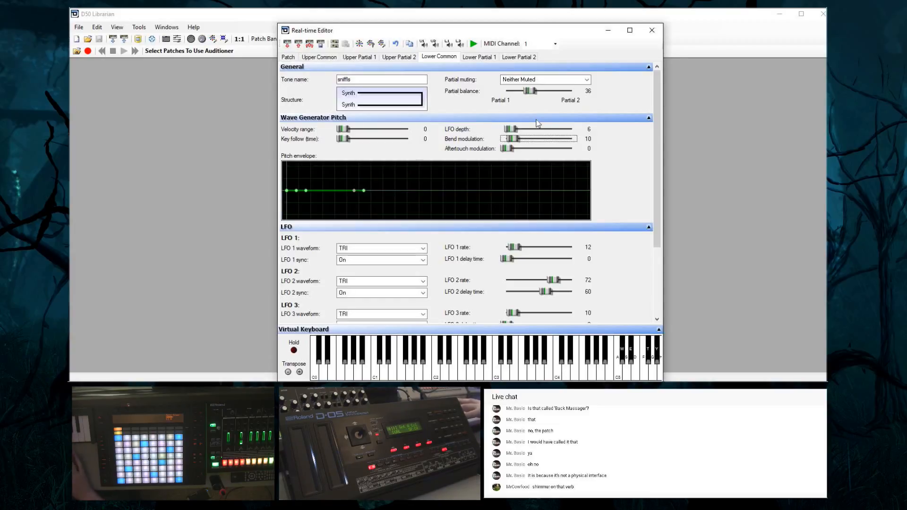
drag(511, 144, 542, 141)
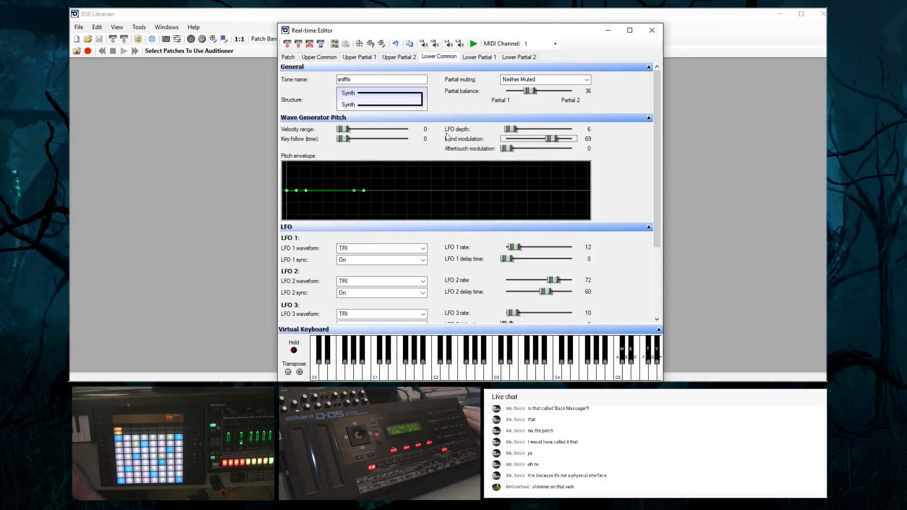
Set the upper tone's bend modulation to 26, aftertouch modulation to 68 and LFO 1 rate to 16, slightly raising the pitch envelope's start point
click(320, 57)
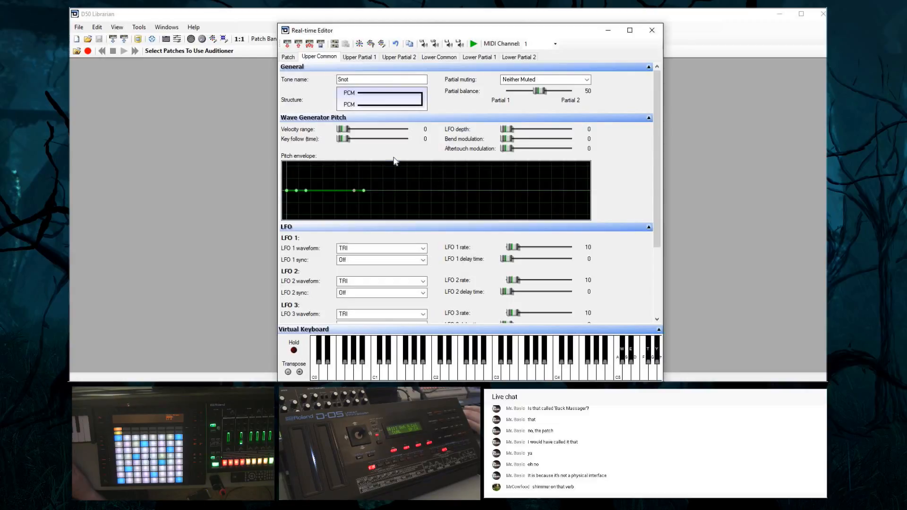
drag(287, 191, 290, 190)
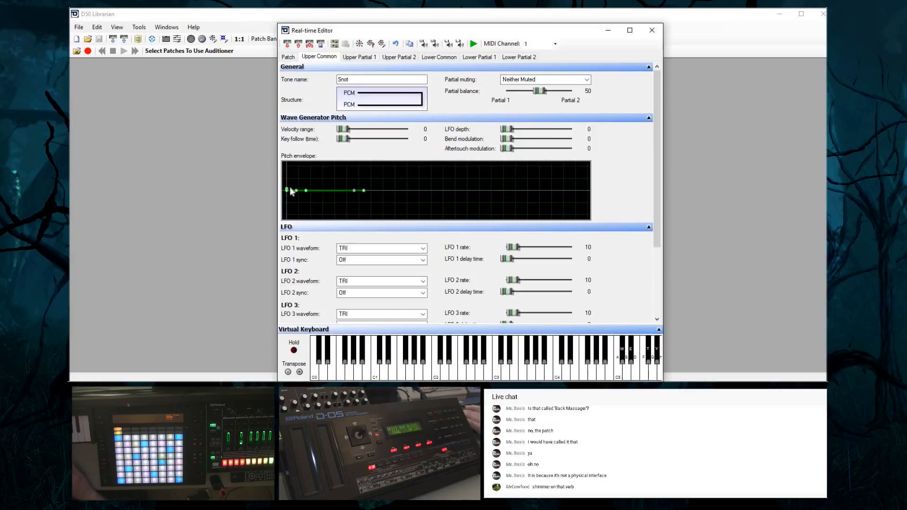
mouse_move(507, 129)
mouse_down()
mouse_move(534, 133)
mouse_move(508, 135)
mouse_up()
click(506, 139)
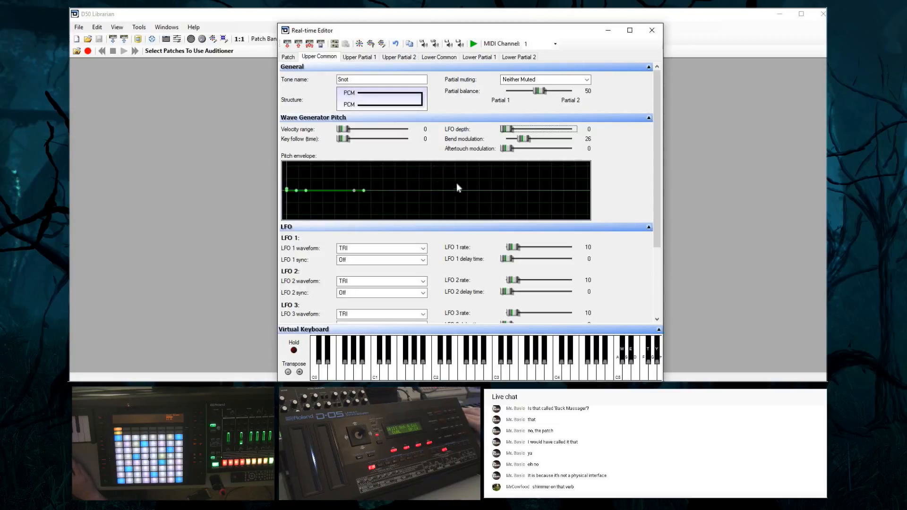
mouse_move(514, 246)
mouse_down()
mouse_move(539, 247)
mouse_move(518, 246)
mouse_up()
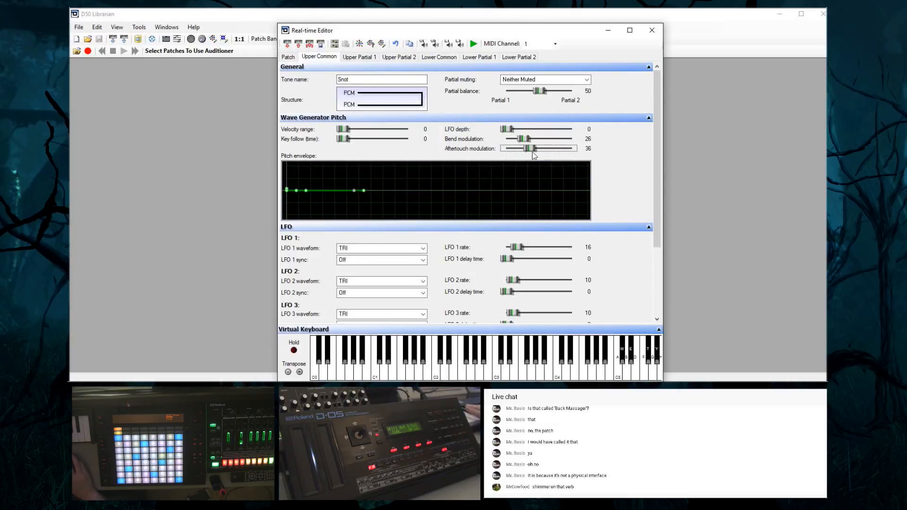
Set the lower tone's aftertouch modulation to 72 and its LFO 2 rate to 71
click(426, 58)
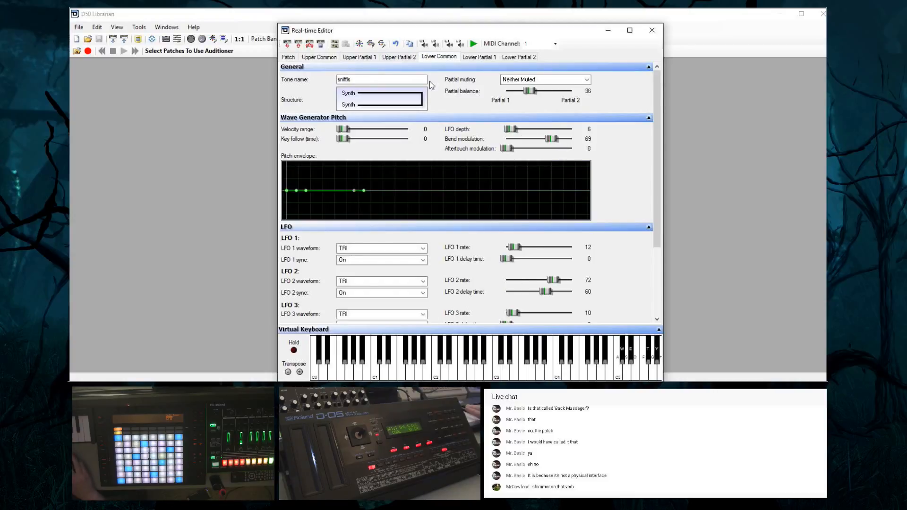
drag(510, 150, 557, 163)
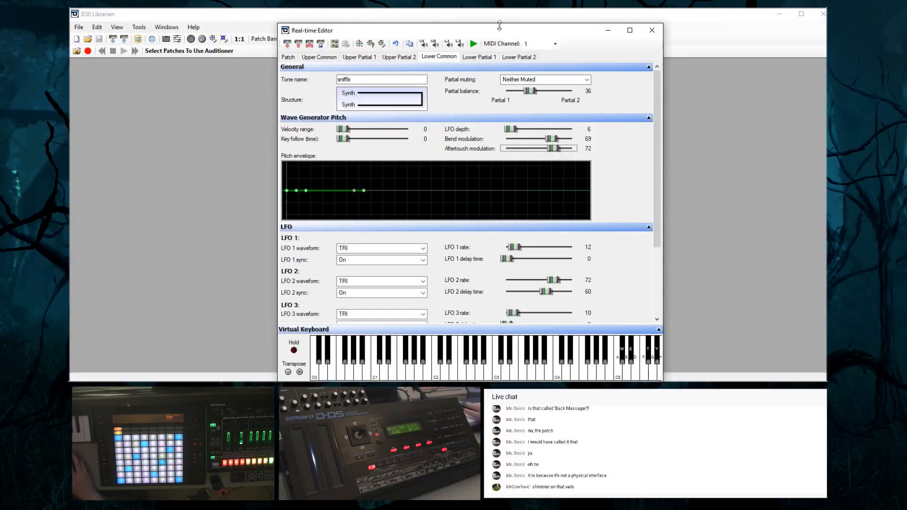
scroll(551, 282, down, 1)
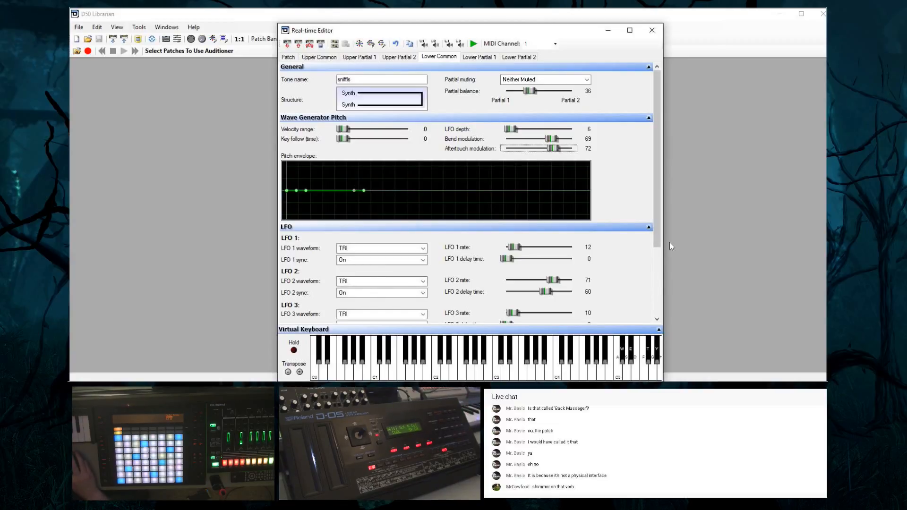
mouse_move(658, 240)
mouse_down()
mouse_move(659, 274)
mouse_move(660, 243)
mouse_up()
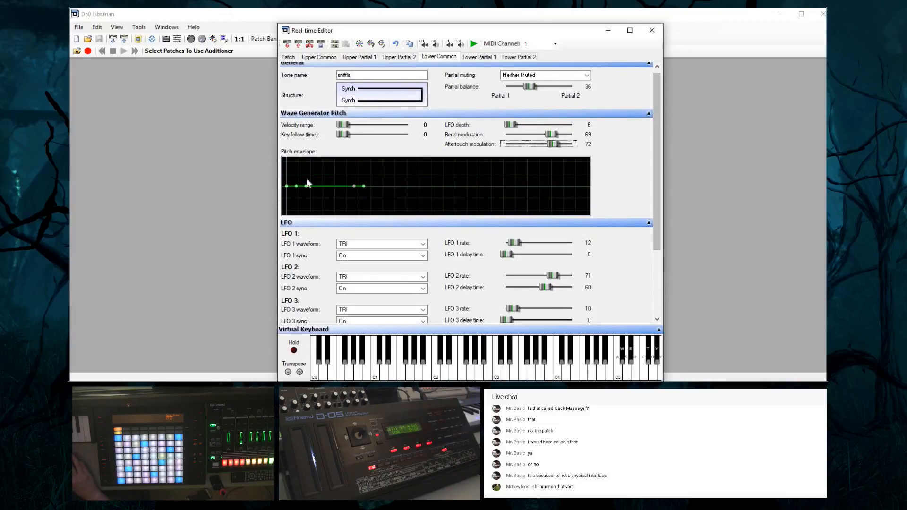
Try downward and upward pitch sweeps in the lower tone's pitch envelope and return its sustain level close to the centre line
drag(306, 186, 313, 229)
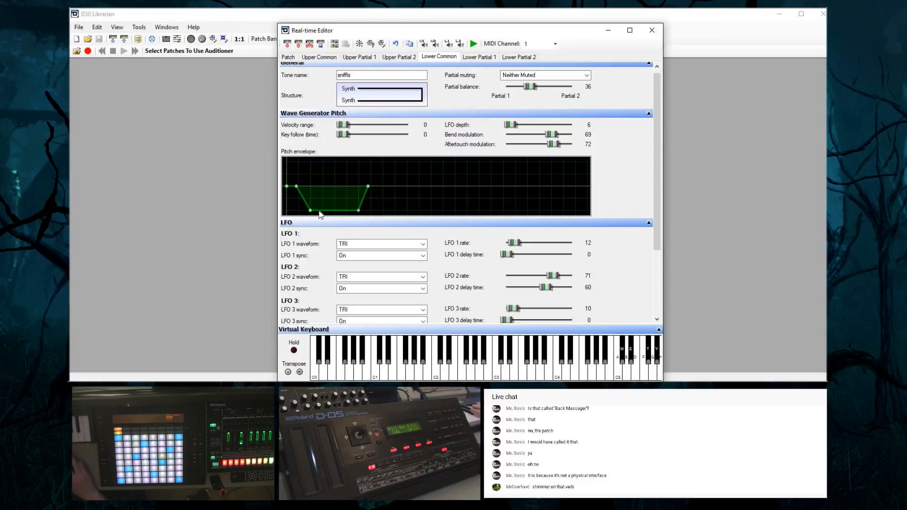
drag(313, 212, 317, 192)
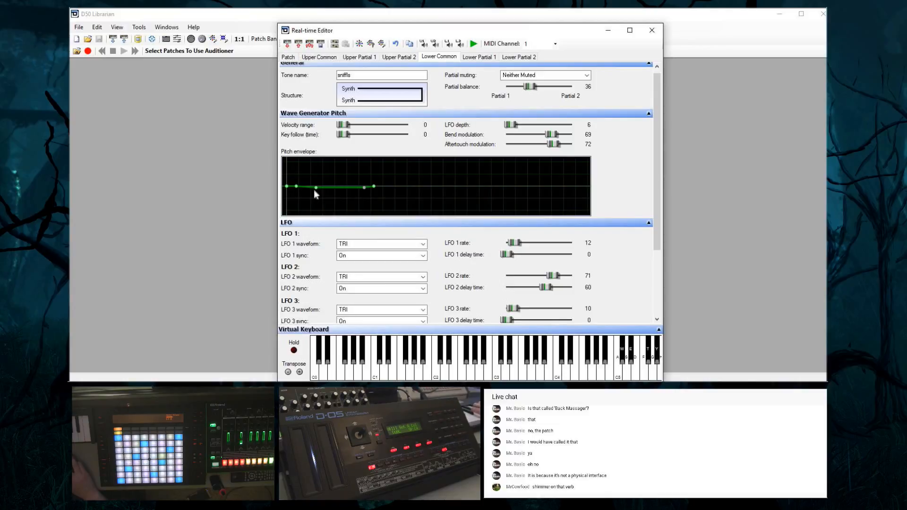
drag(314, 191, 319, 207)
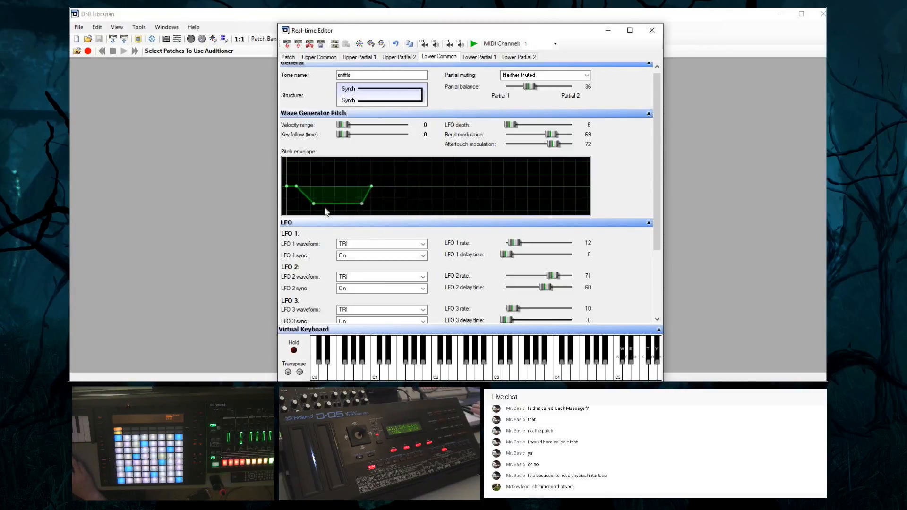
drag(314, 204, 331, 165)
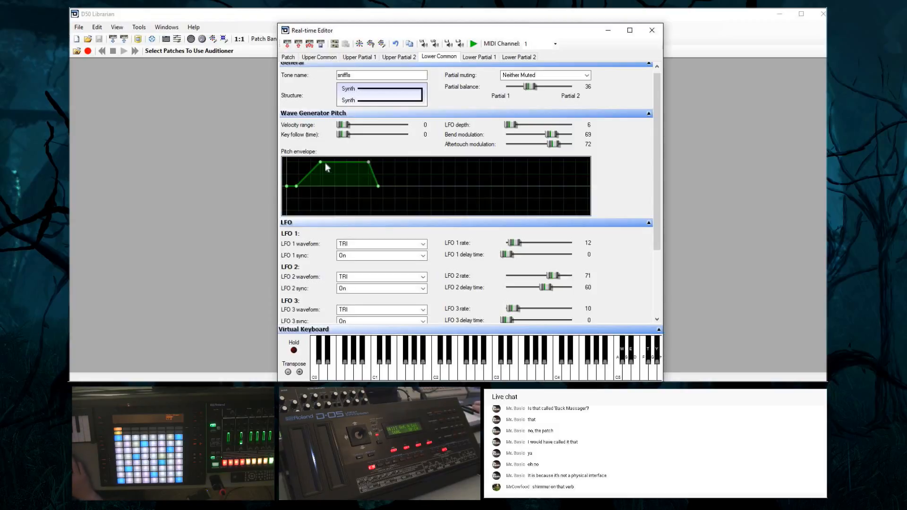
drag(326, 167, 327, 188)
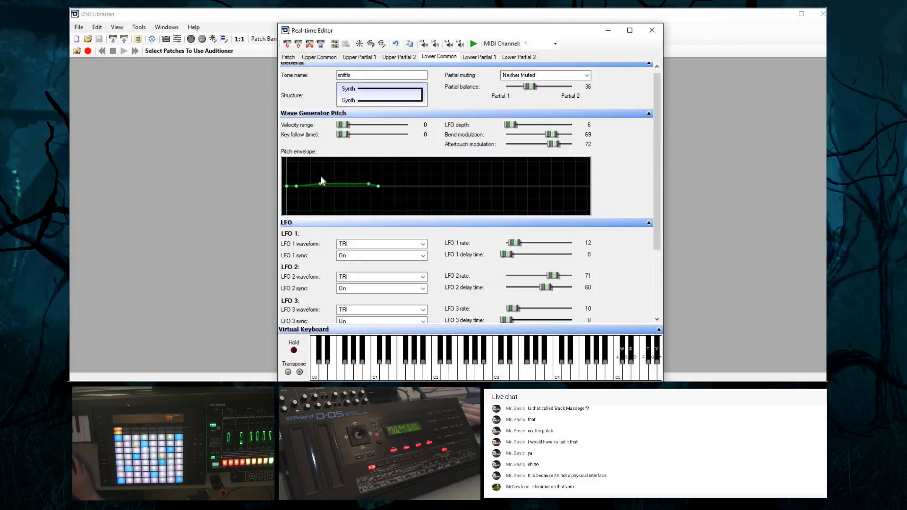
drag(320, 181, 321, 189)
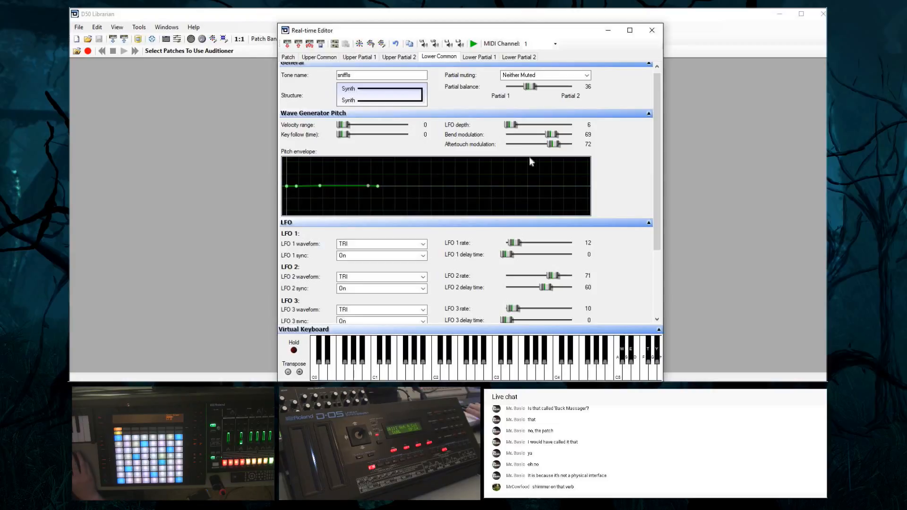
Set the lower tone's bend modulation to 18, aftertouch modulation to 46 and pitch LFO depth to 21
mouse_move(551, 134)
mouse_down()
mouse_move(522, 134)
mouse_move(537, 145)
mouse_up()
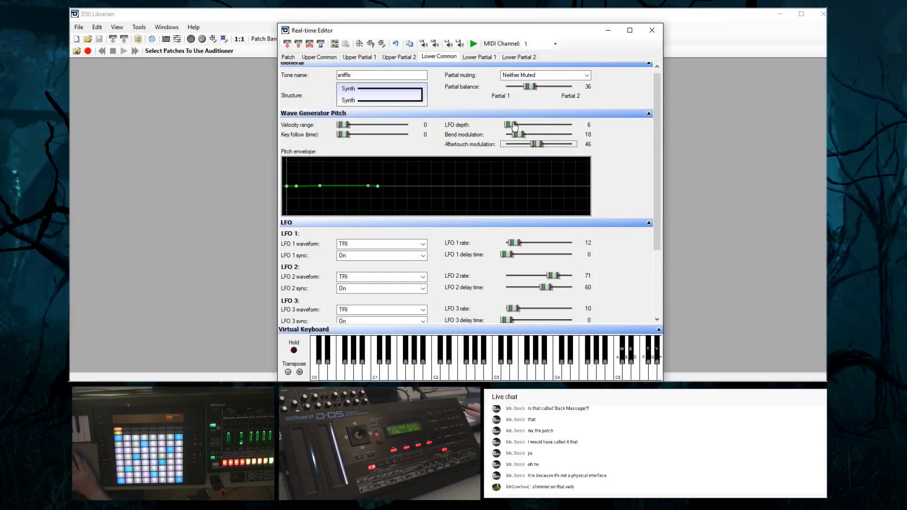
drag(514, 125, 584, 138)
drag(574, 126, 523, 129)
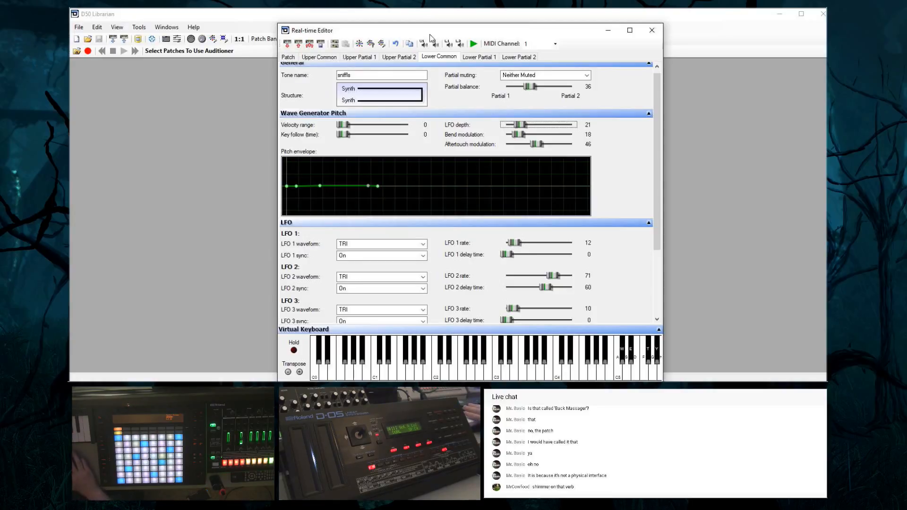
Flatten the lower tone's pitch envelope and set its bend modulation to 0 and pitch LFO depth to 4
click(478, 58)
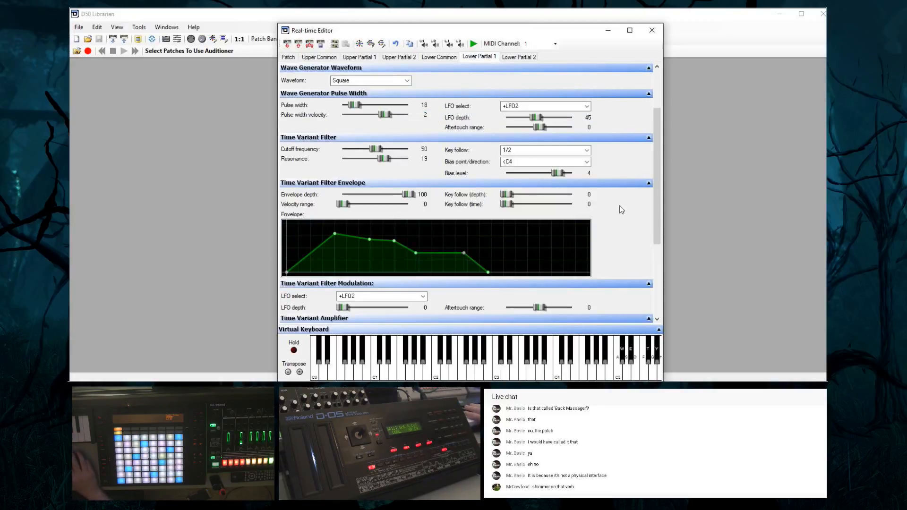
drag(658, 233, 668, 121)
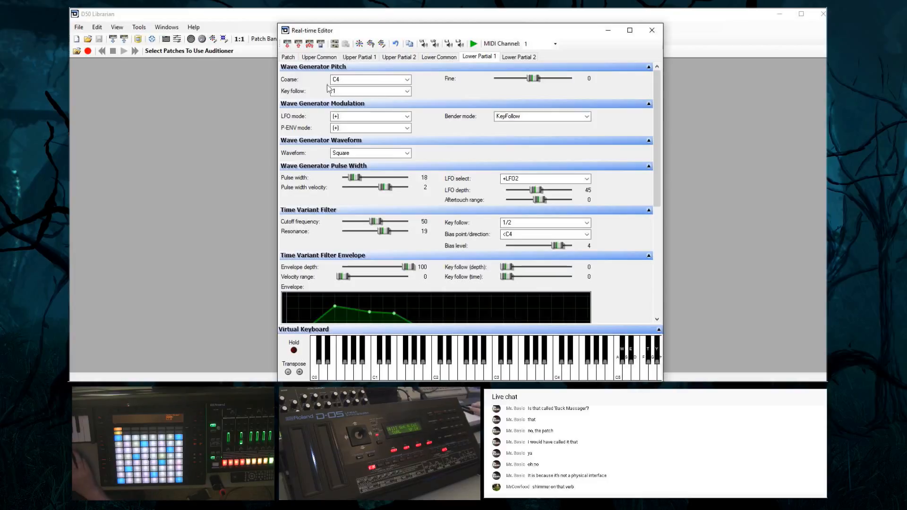
click(318, 59)
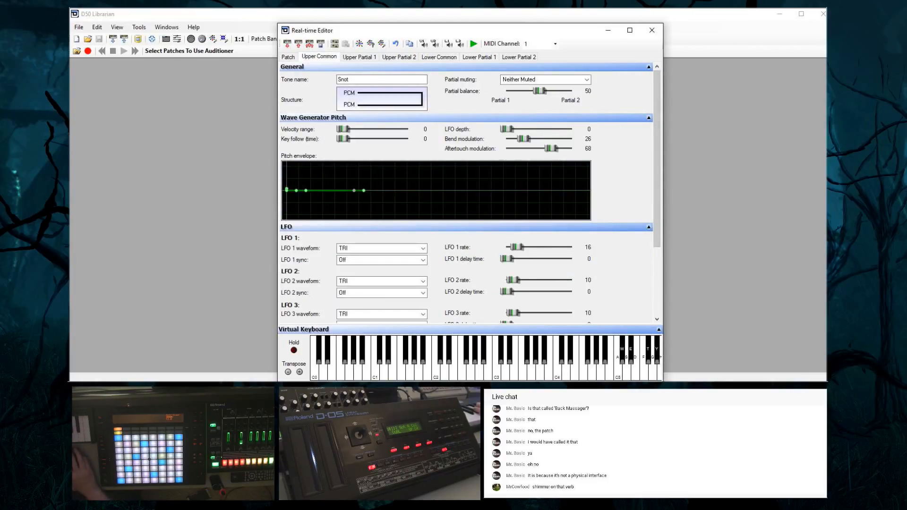
click(439, 57)
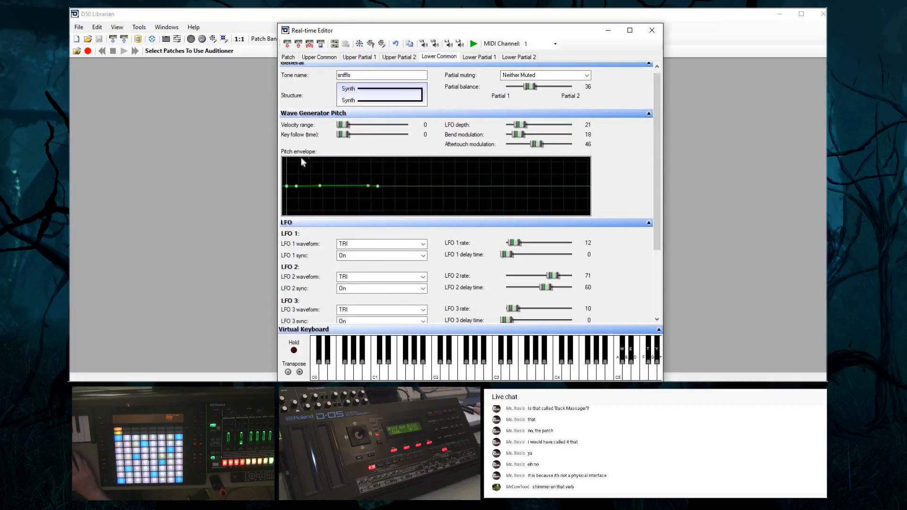
mouse_move(318, 189)
mouse_move(317, 192)
mouse_down()
mouse_move(302, 216)
mouse_move(267, 219)
mouse_move(295, 191)
mouse_move(315, 191)
mouse_up()
click(513, 138)
drag(521, 127, 512, 133)
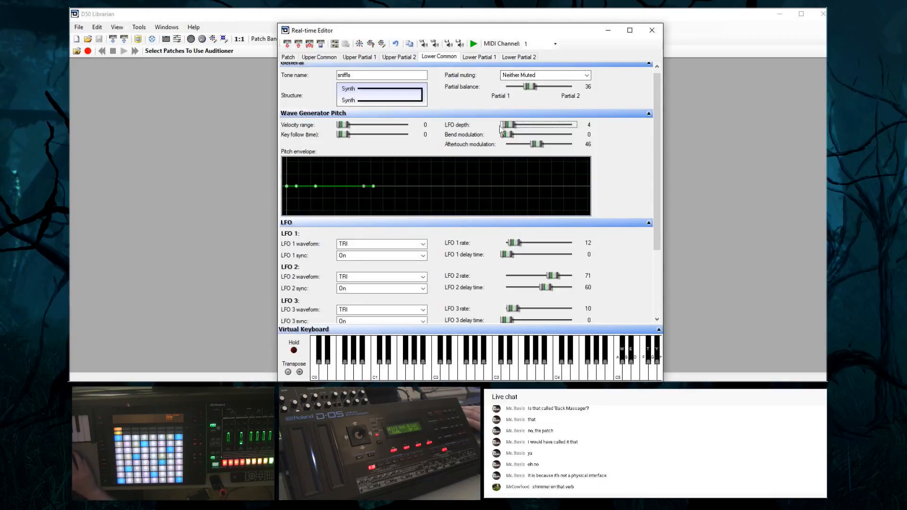
Try reverb type 31 - Twisted Space on the patch and settle on 32 - Space
click(290, 58)
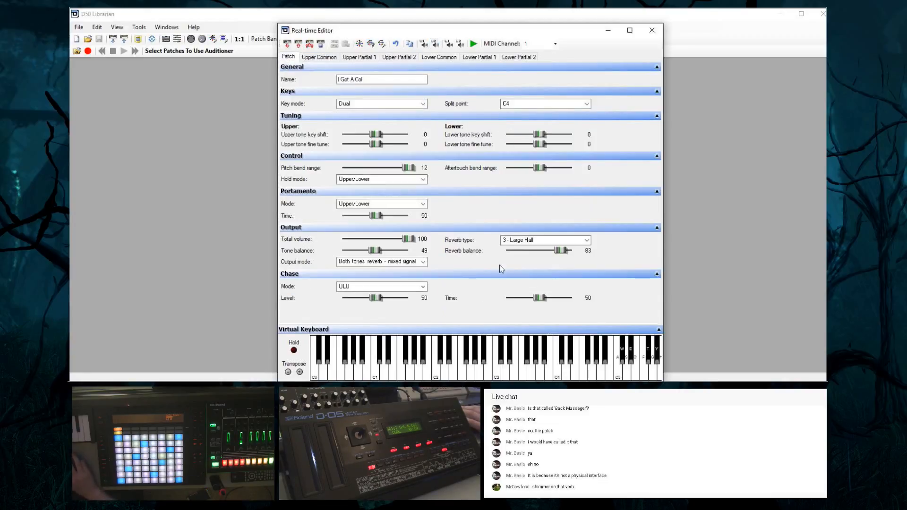
click(527, 242)
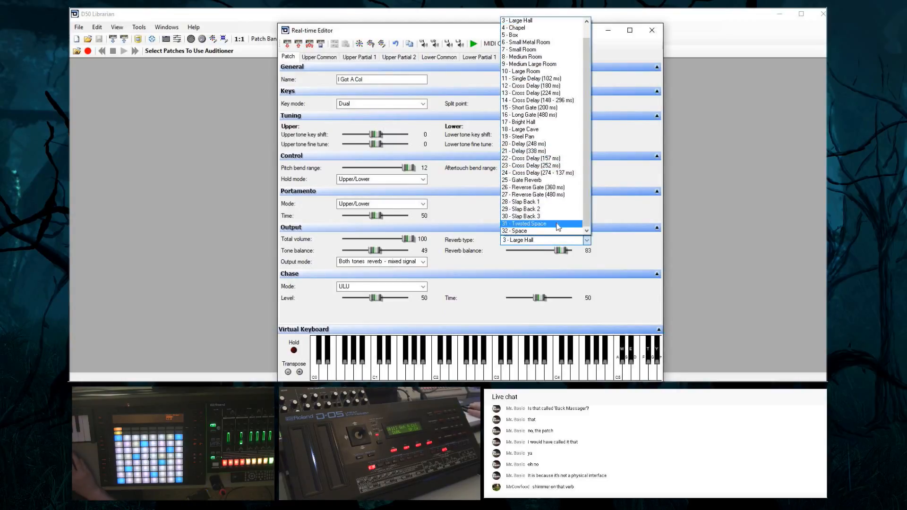
click(556, 224)
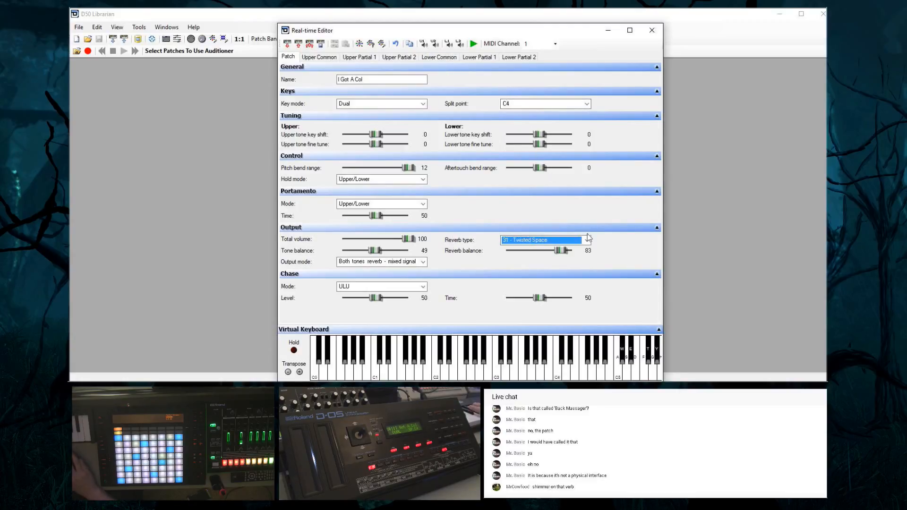
click(569, 240)
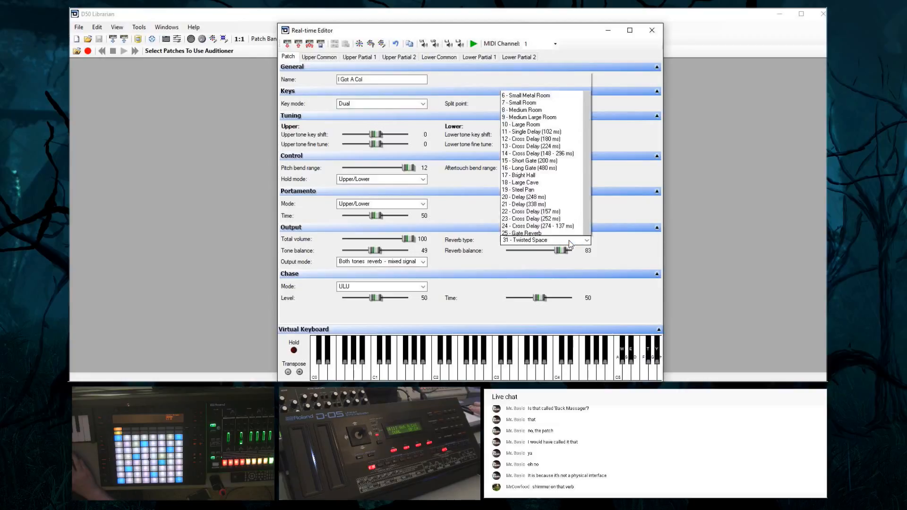
click(552, 228)
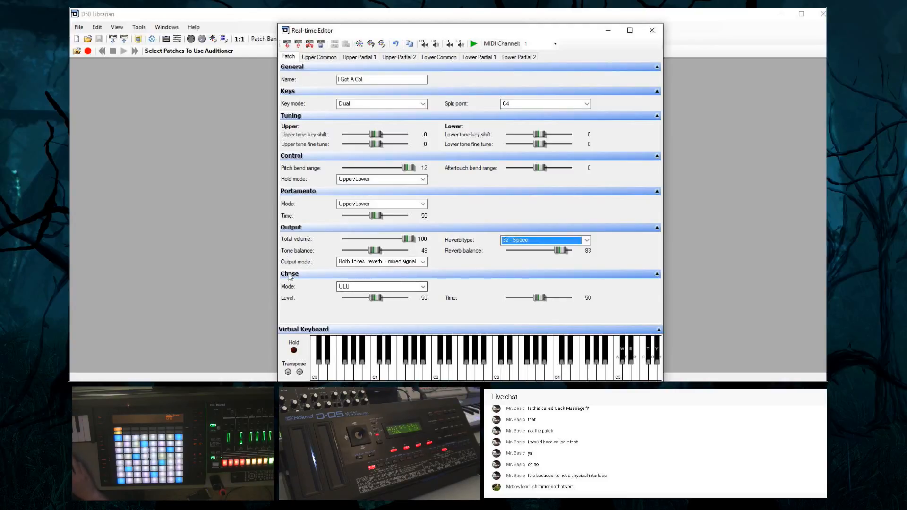
Switch the patch's chase mode to UL and set the chase level to 73 and the chase time to 25
click(354, 288)
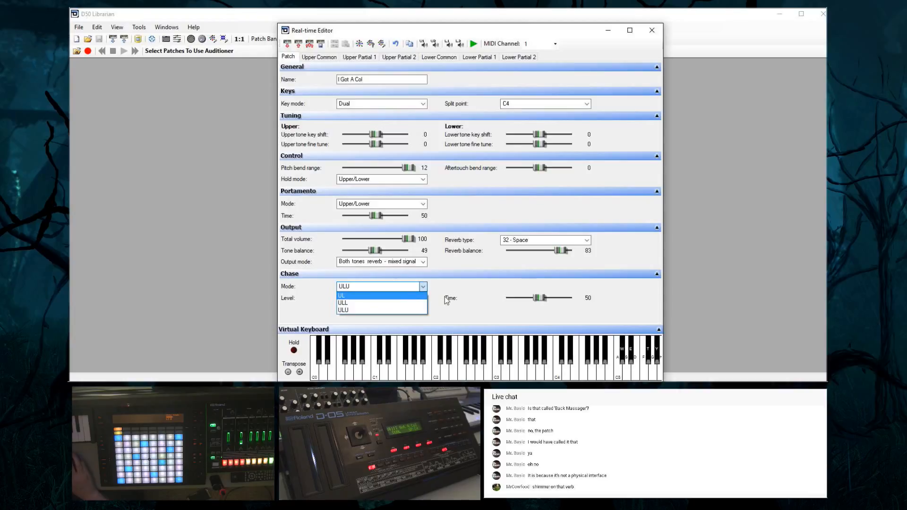
click(479, 280)
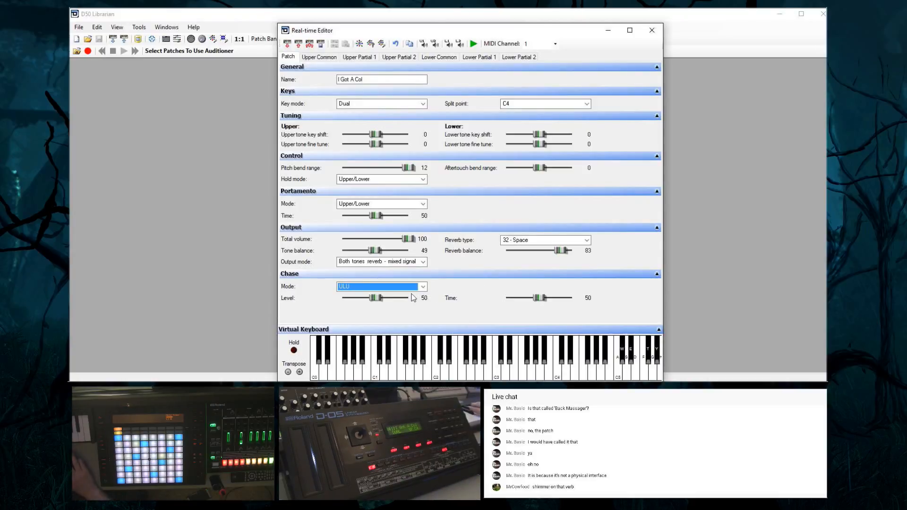
click(423, 286)
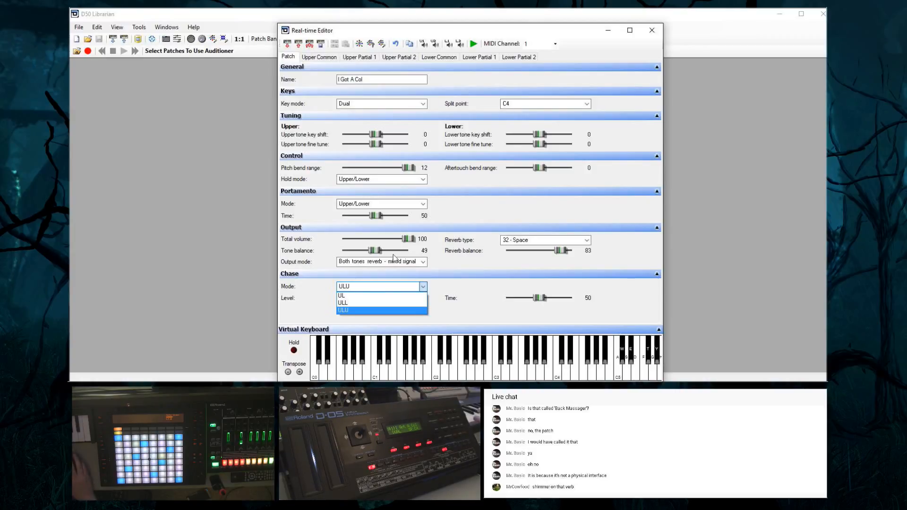
click(373, 296)
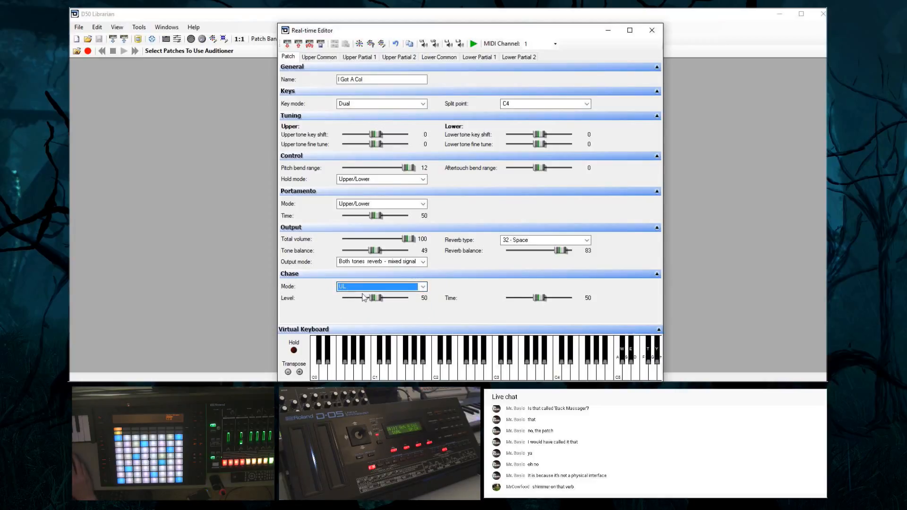
click(366, 298)
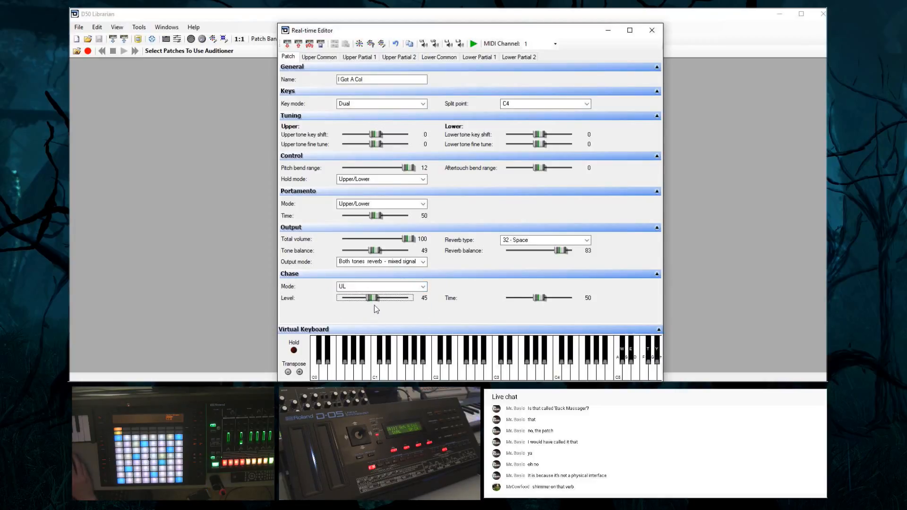
drag(374, 305, 379, 306)
drag(542, 299, 524, 298)
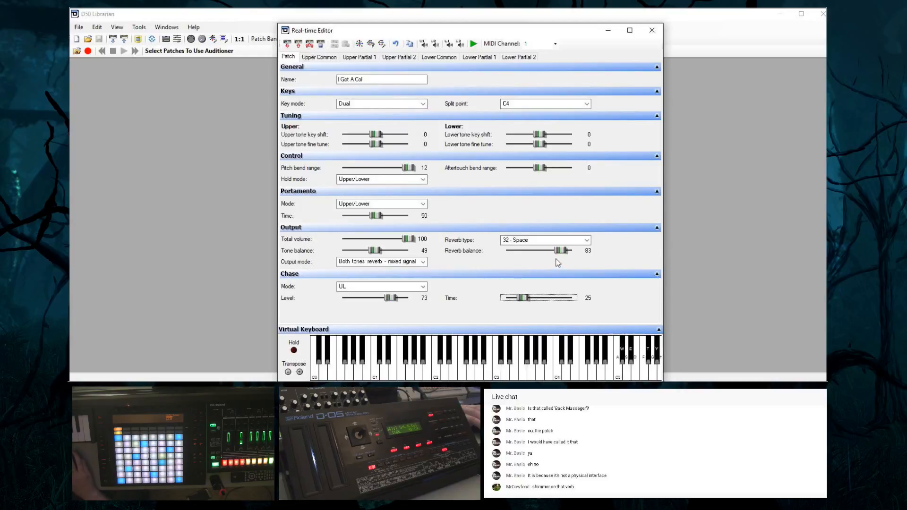
Set the reverb balance to 68 and the chase to time 82, mode ULL and level 80
drag(561, 251, 551, 254)
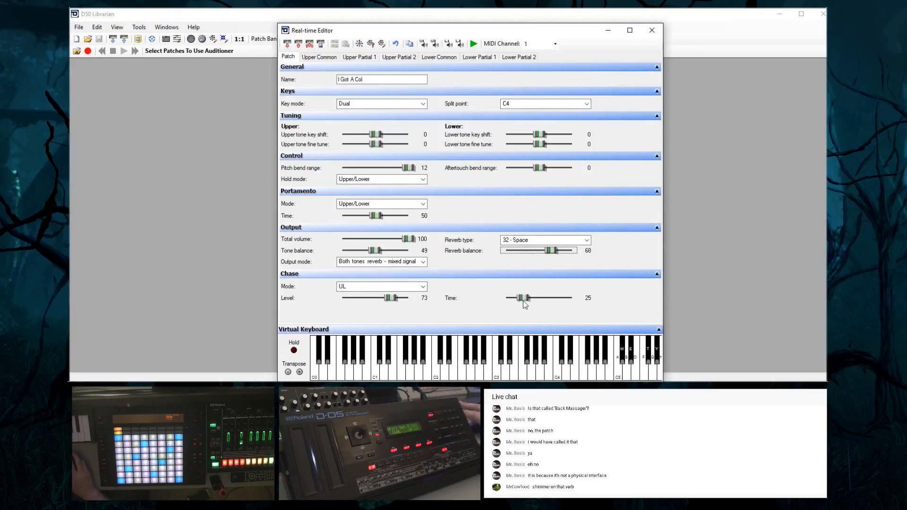
drag(523, 299, 562, 300)
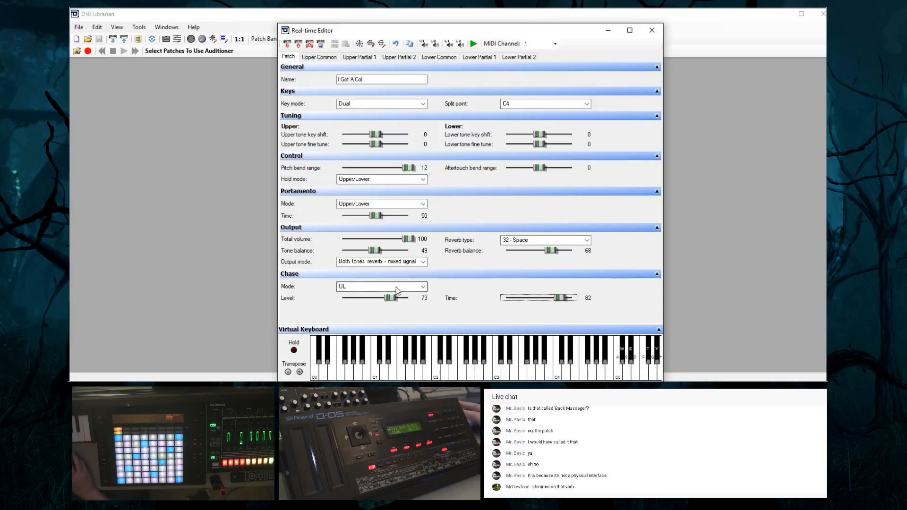
click(397, 287)
click(388, 305)
drag(390, 298, 401, 305)
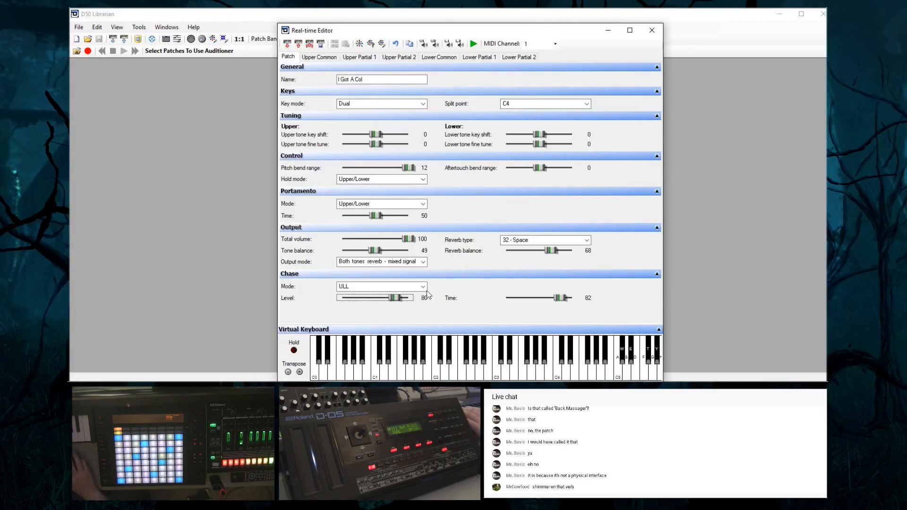
Change the chase mode to ULU with its level at 24 and its time at 52
click(403, 287)
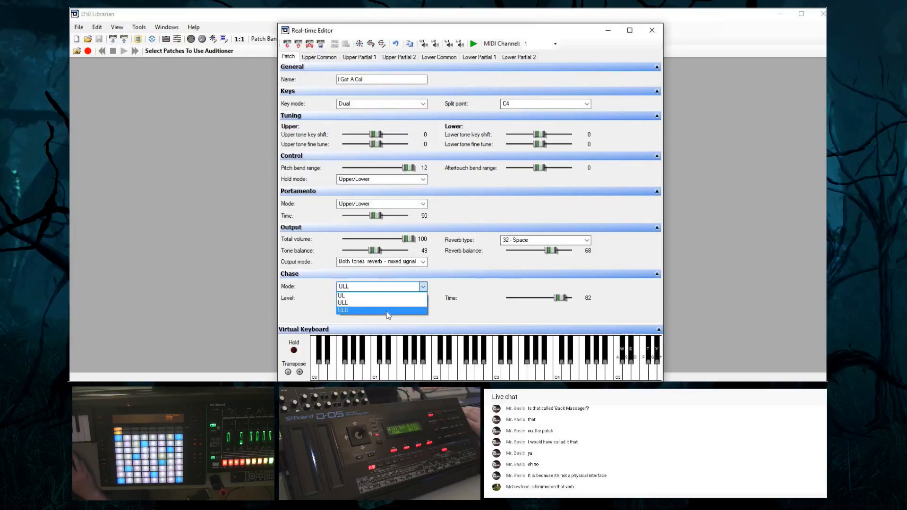
click(401, 311)
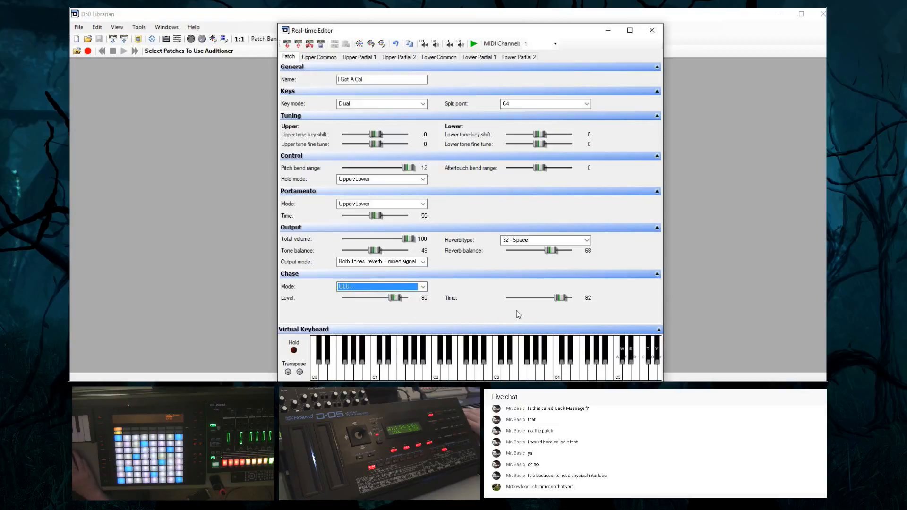
drag(560, 299, 533, 305)
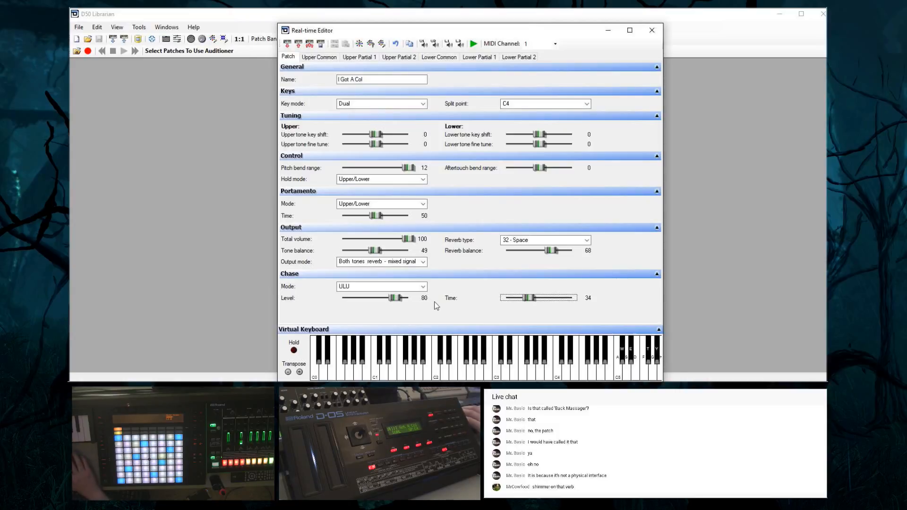
drag(394, 298, 357, 305)
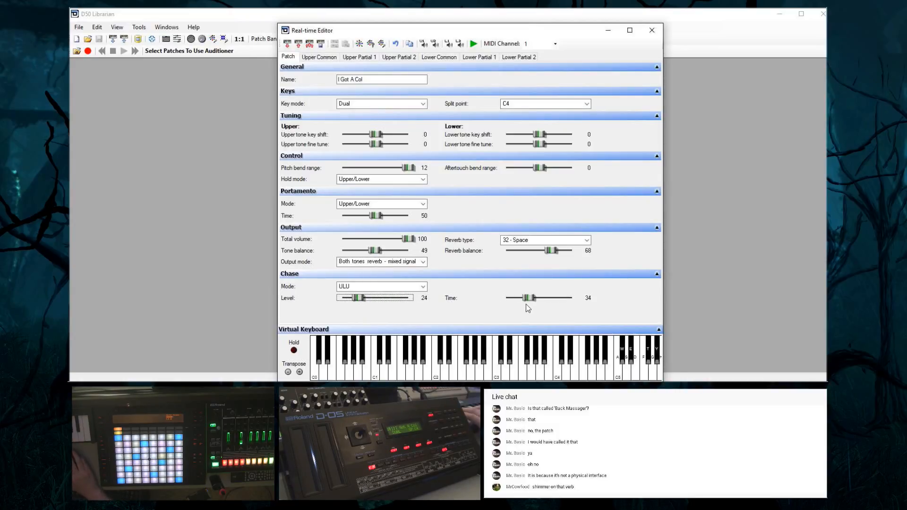
drag(527, 302, 541, 305)
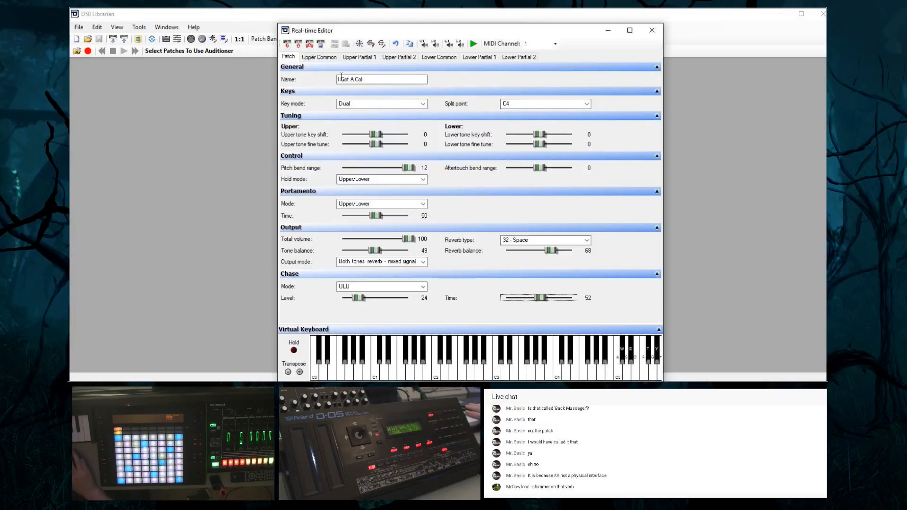
Set the chase level to 61 and keep ULU as the chase mode
click(435, 44)
click(435, 44)
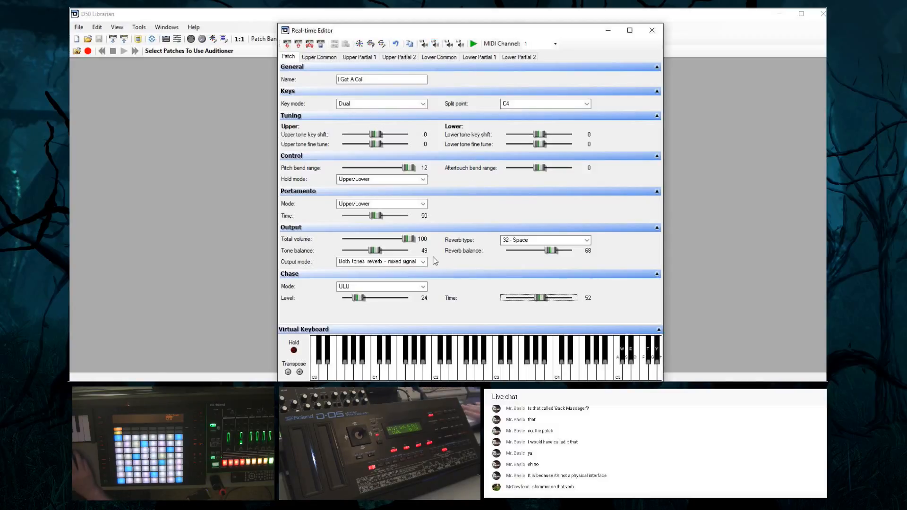
click(360, 299)
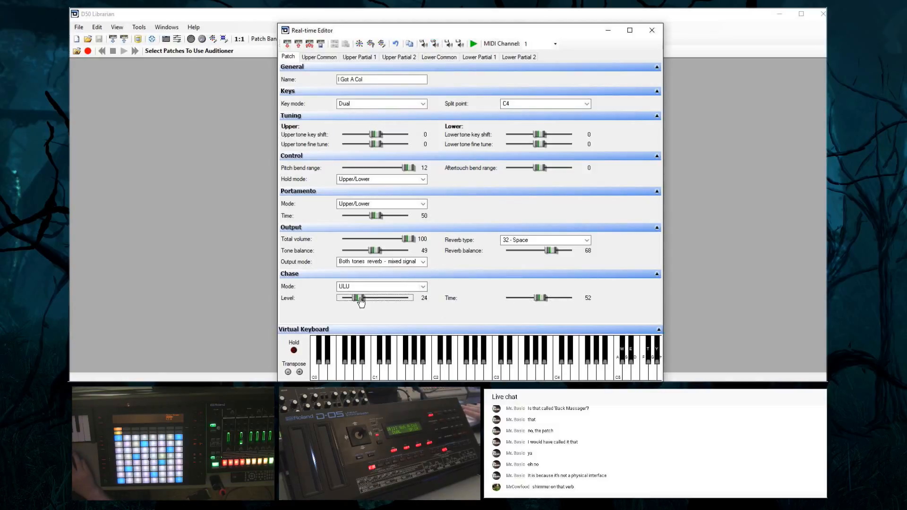
drag(368, 302, 386, 309)
click(378, 287)
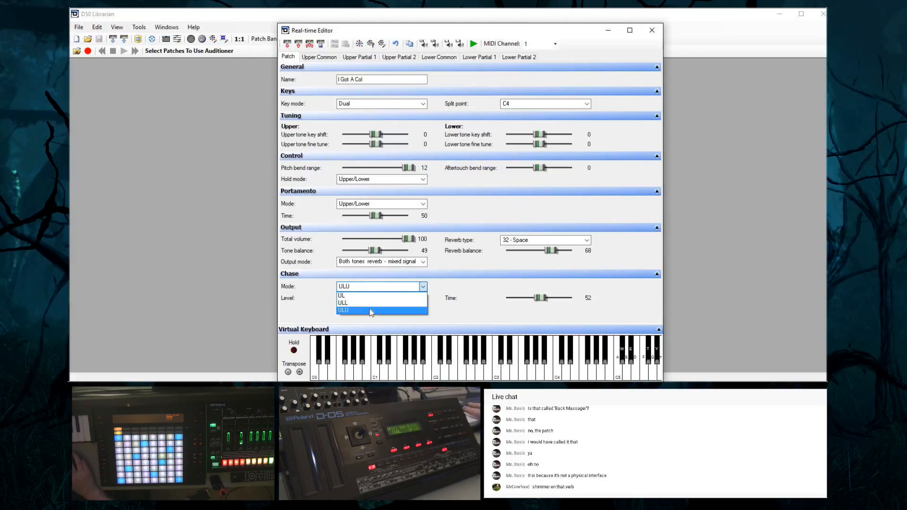
click(371, 311)
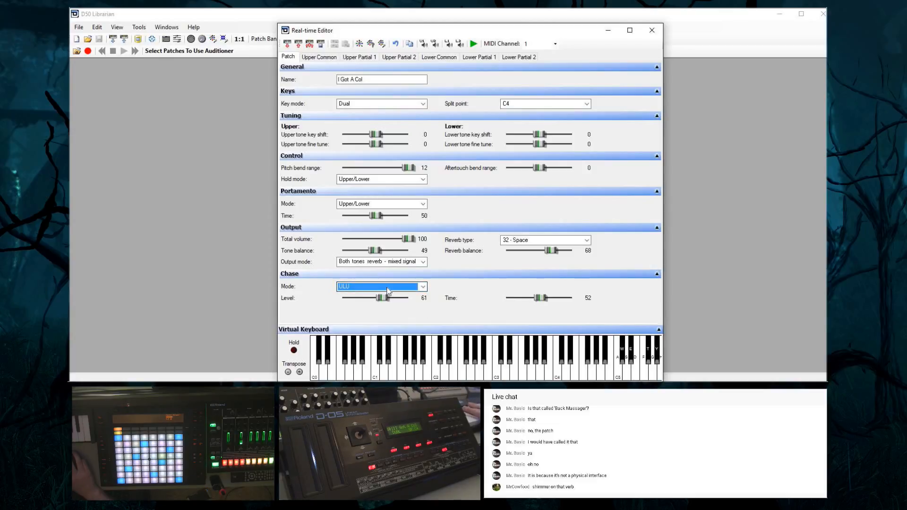
Try chase modes ULL and UL on the patch, returning to ULU after each one
click(388, 288)
click(388, 306)
click(393, 287)
click(392, 311)
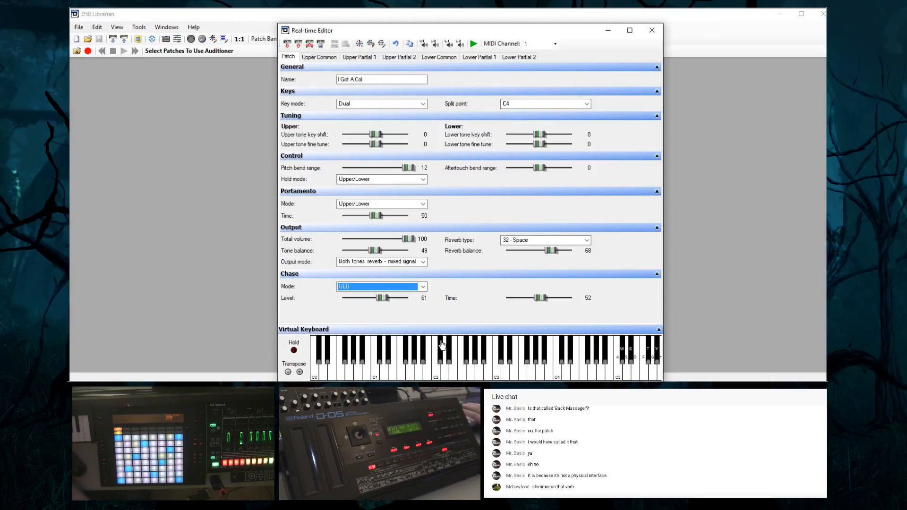
click(382, 290)
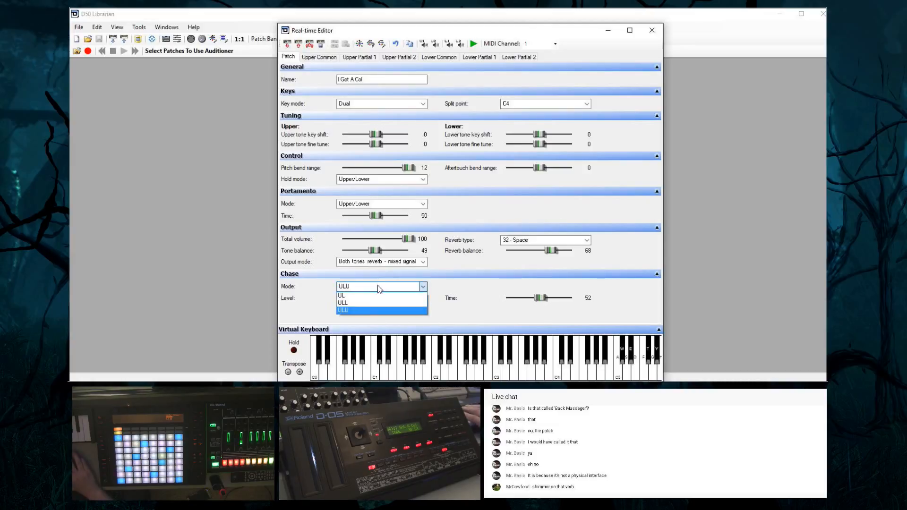
click(377, 298)
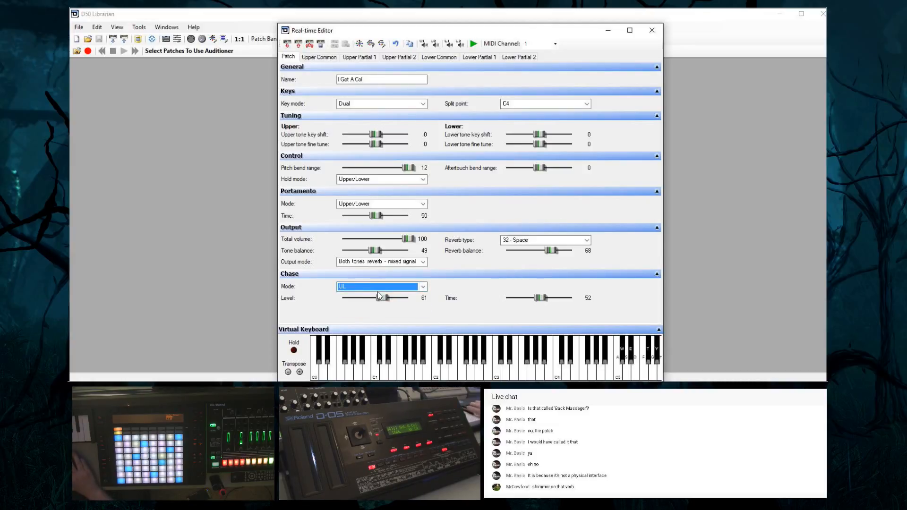
click(378, 286)
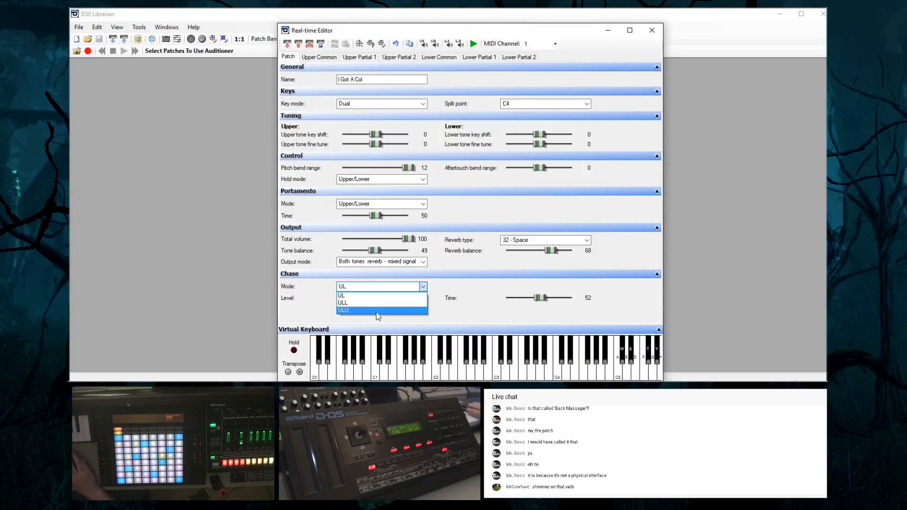
click(376, 311)
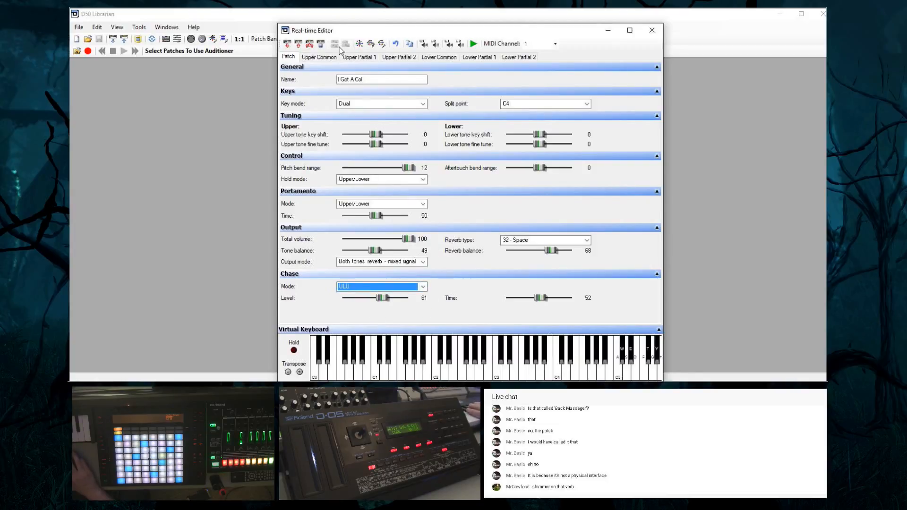
click(319, 57)
click(359, 57)
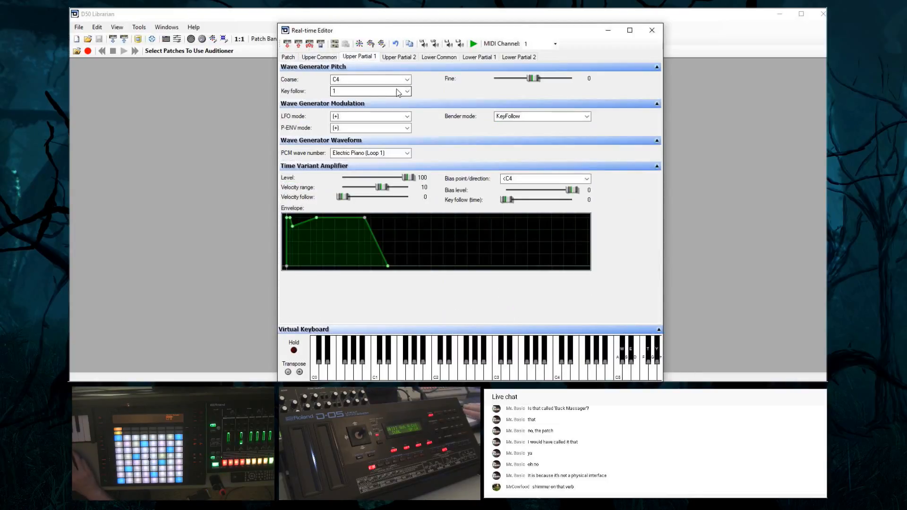
click(320, 58)
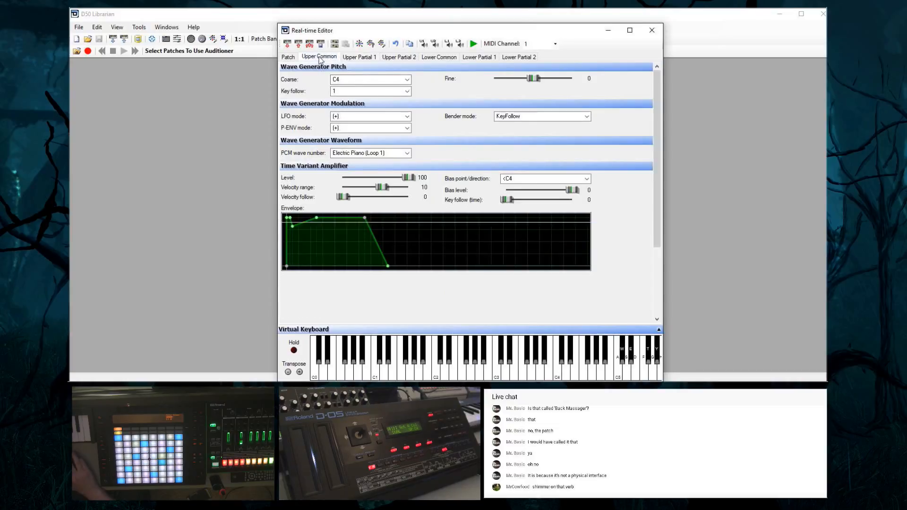
click(287, 56)
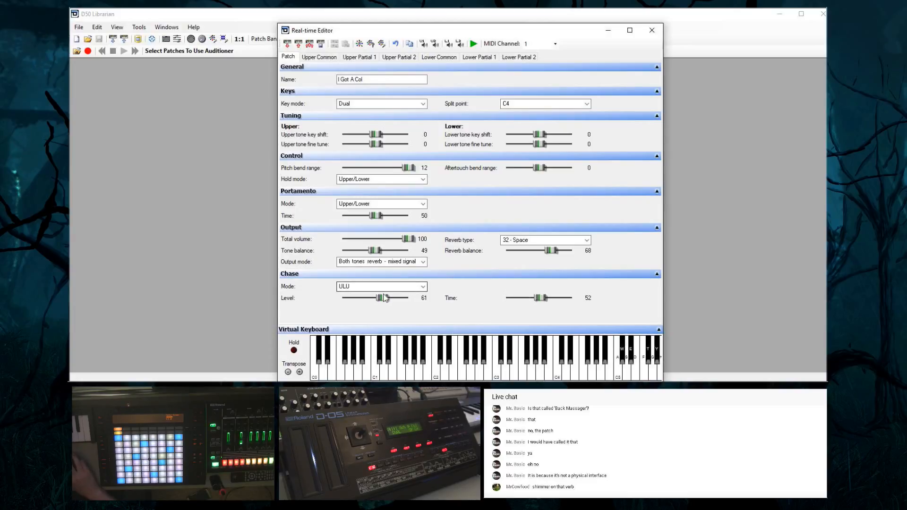
Reduce the patch's chase level to 2 and its chase time to 2
drag(383, 298, 349, 302)
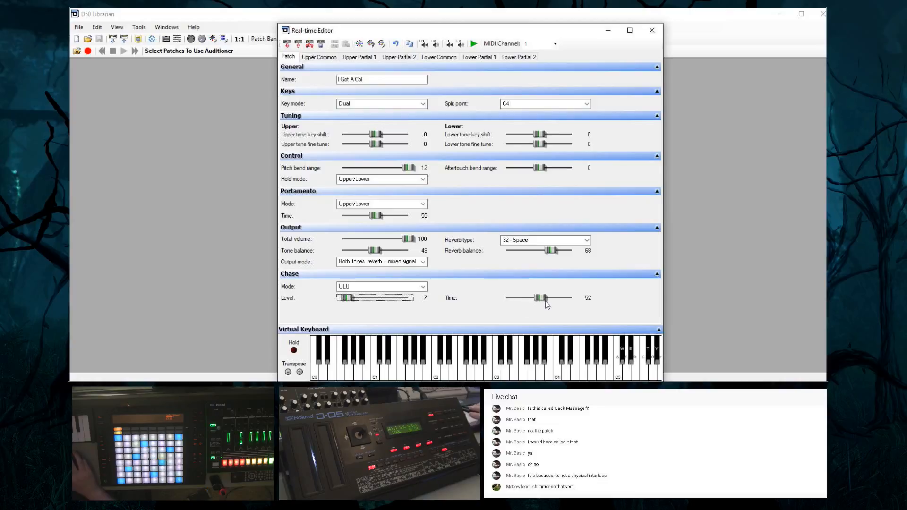
drag(539, 299, 509, 303)
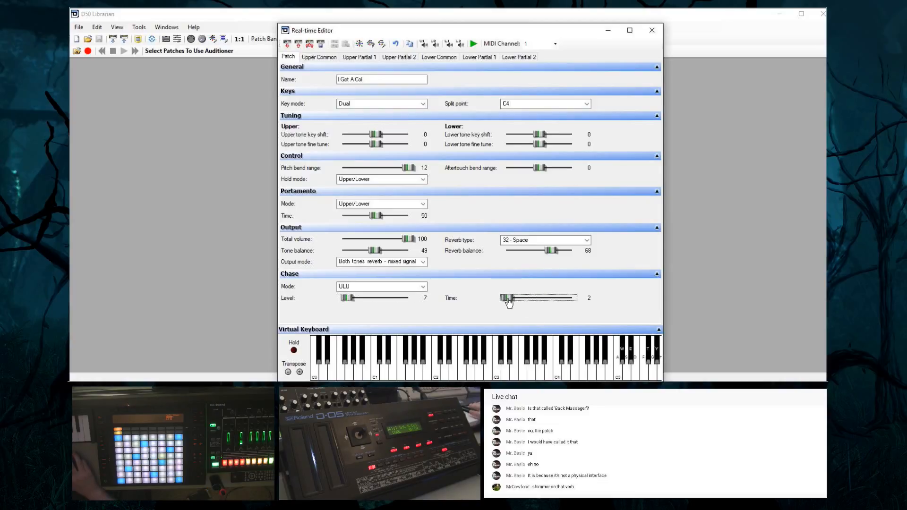
mouse_move(353, 298)
mouse_down()
mouse_move(364, 301)
mouse_move(344, 303)
mouse_up()
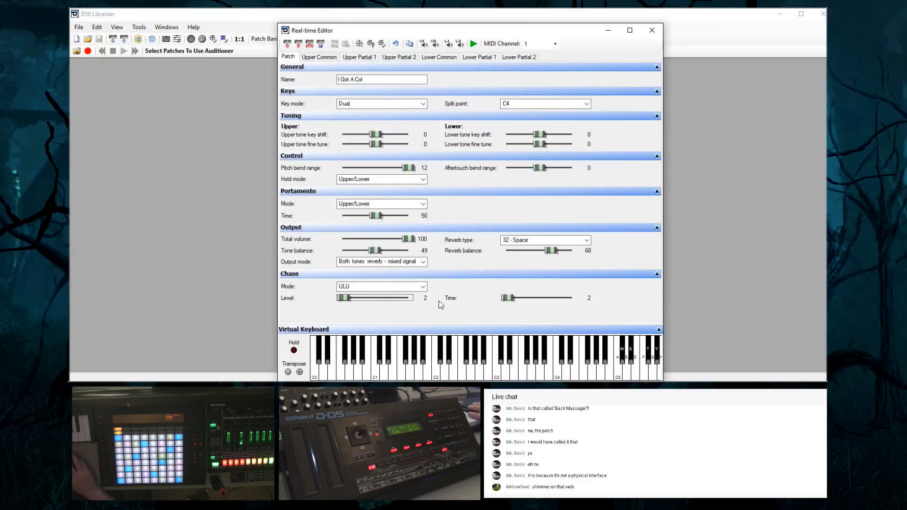
Try chase mode ULL, switch to UL, and set the chase time to 45 and level to 40
click(378, 287)
click(381, 302)
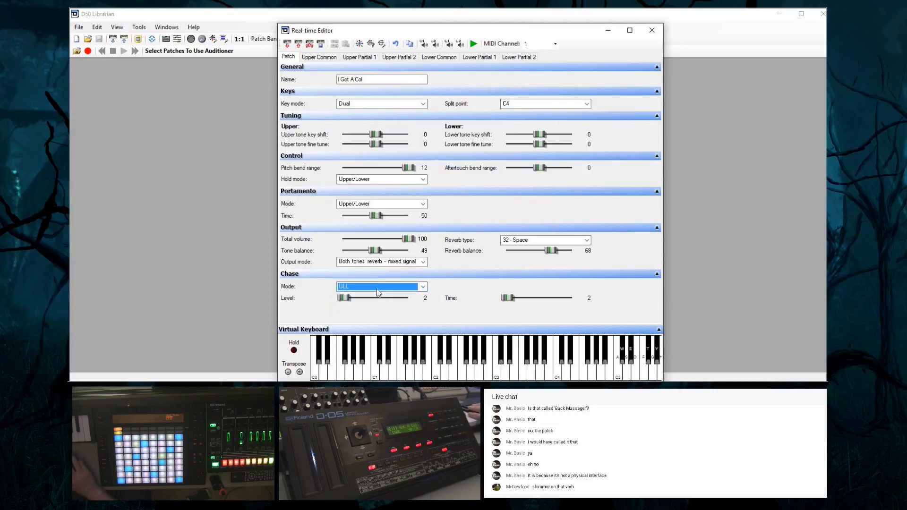
click(377, 287)
click(376, 296)
drag(508, 298, 518, 301)
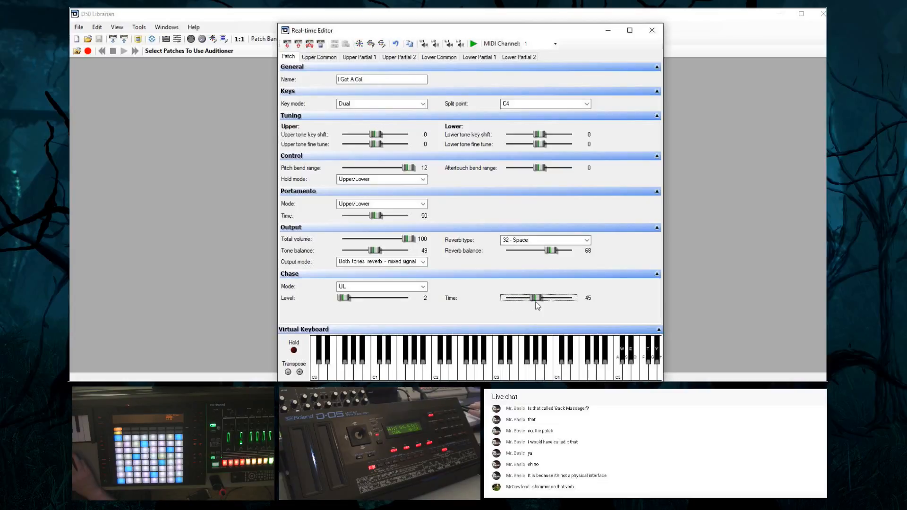
drag(344, 301, 364, 303)
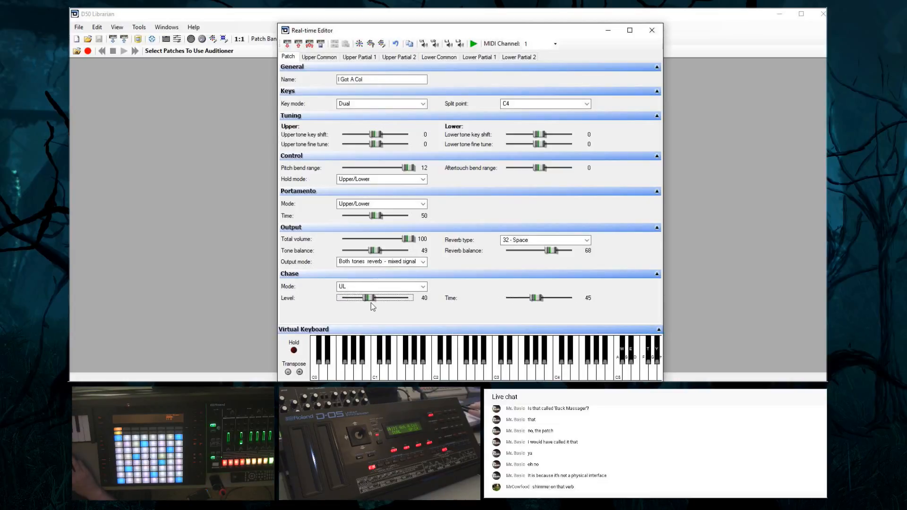
Set the patch's chase mode back to ULU and raise the chase level to 57
click(373, 286)
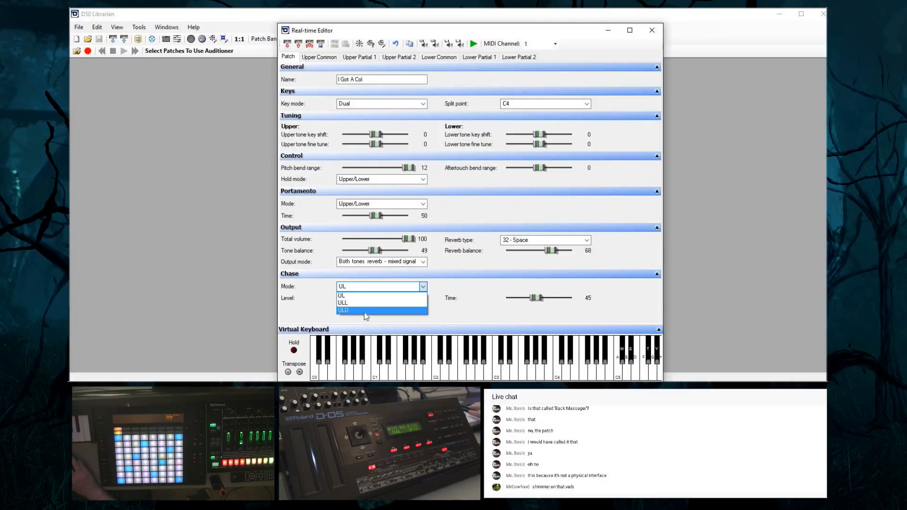
click(365, 310)
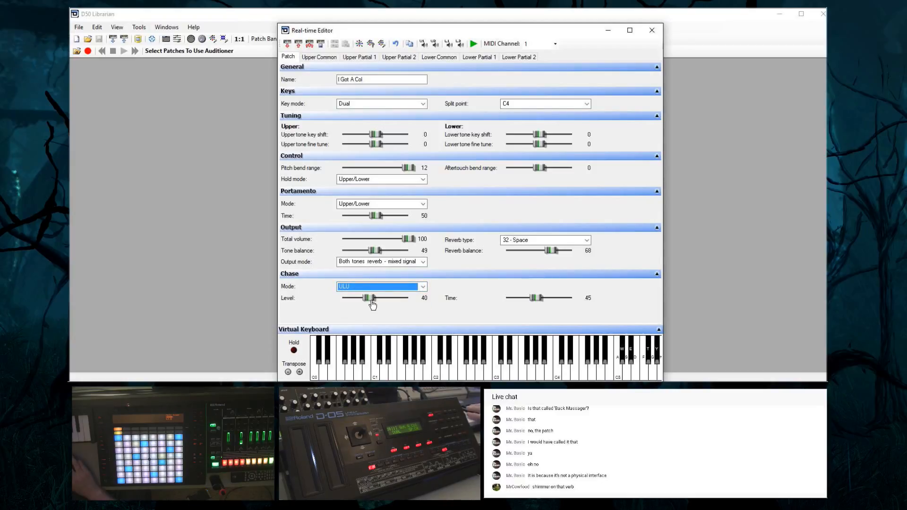
drag(372, 301, 385, 301)
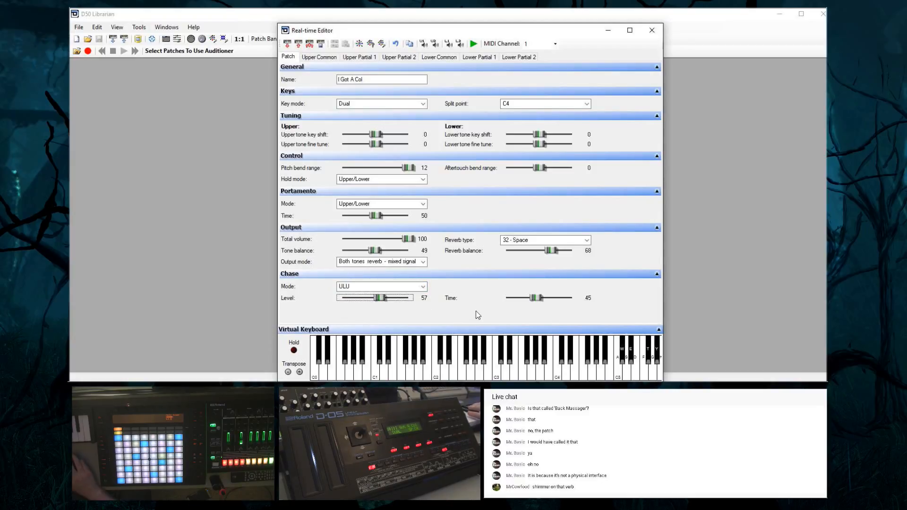
Raise the patch's chase time to 64 and chase level to 94, keeping chase mode ULU
mouse_move(535, 299)
mouse_down()
mouse_move(552, 304)
mouse_move(512, 302)
mouse_move(549, 303)
mouse_up()
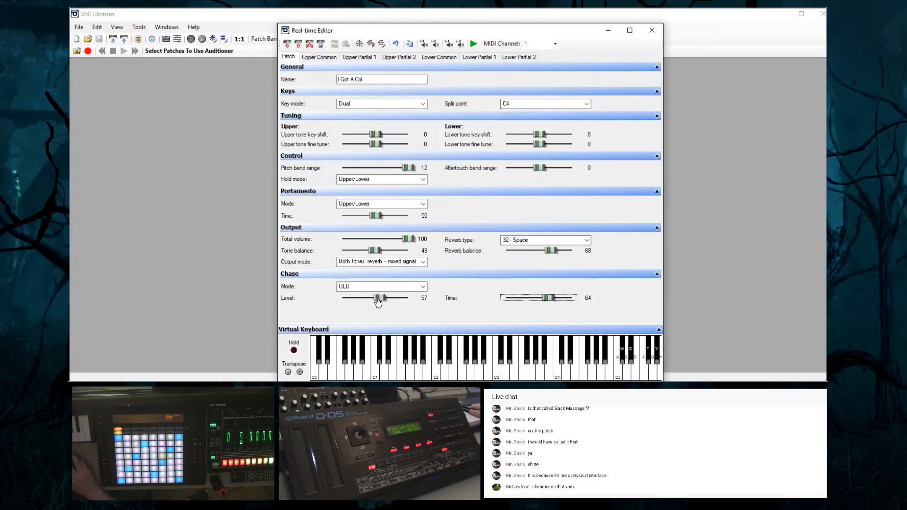
click(392, 288)
click(449, 310)
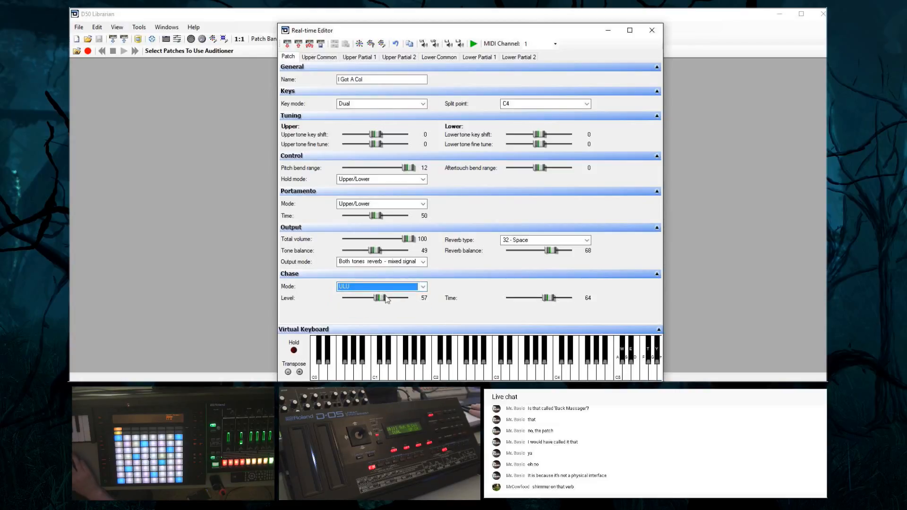
click(380, 299)
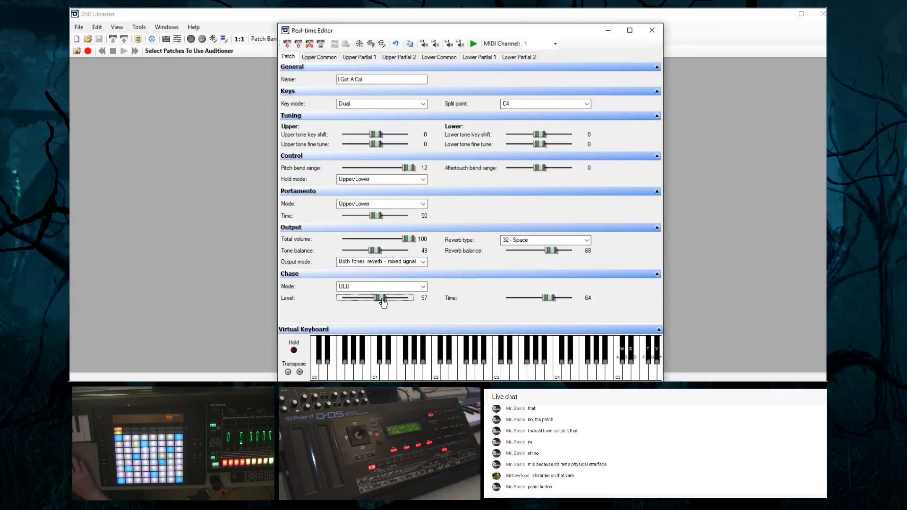
drag(383, 301, 405, 302)
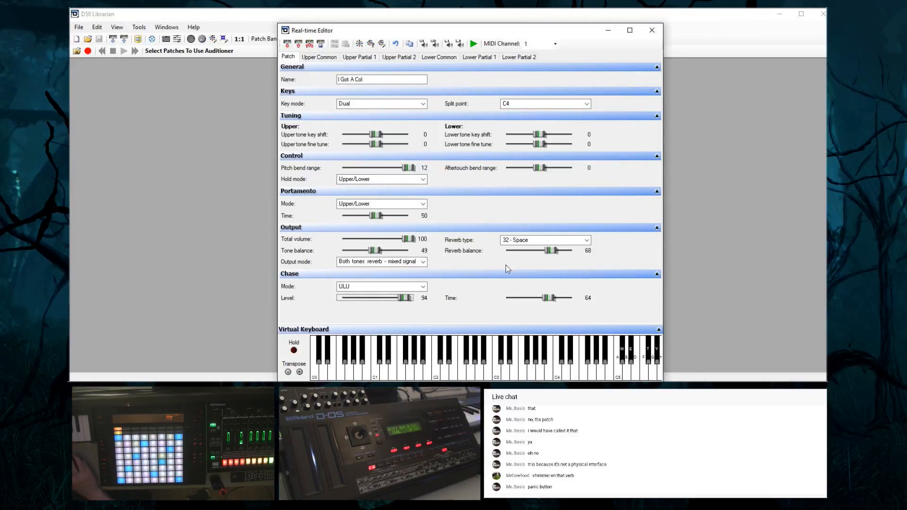
Try reverb types 9 - Medium Large Room, 16 - Long Gate (480 ms) and 19 - Steel Pan on the patch
click(544, 241)
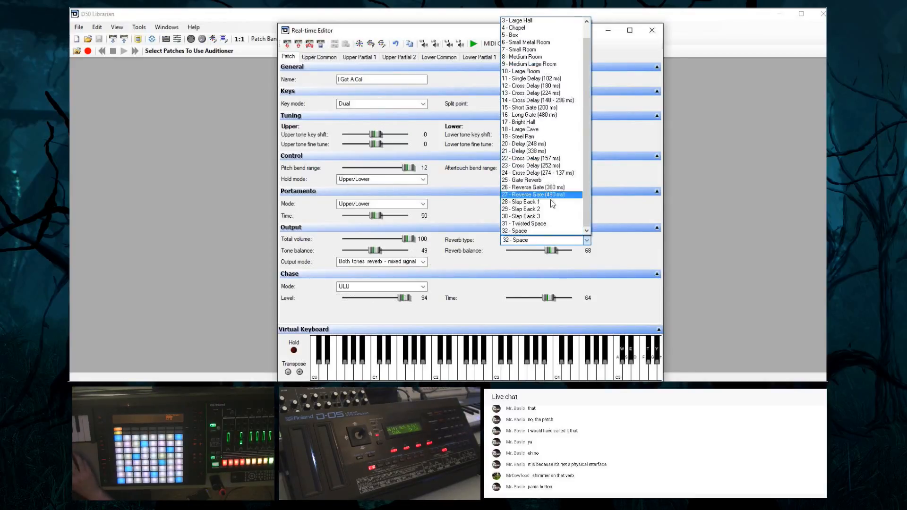
scroll(565, 137, up, 1)
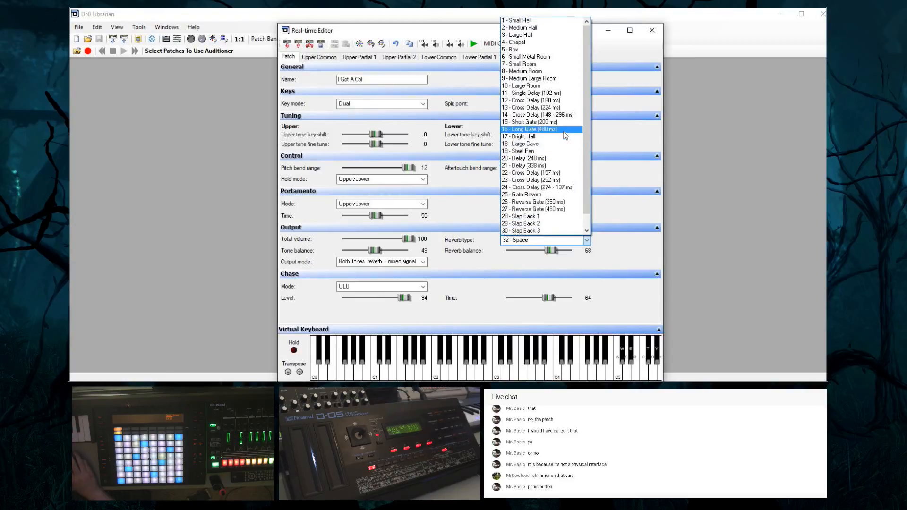
click(547, 79)
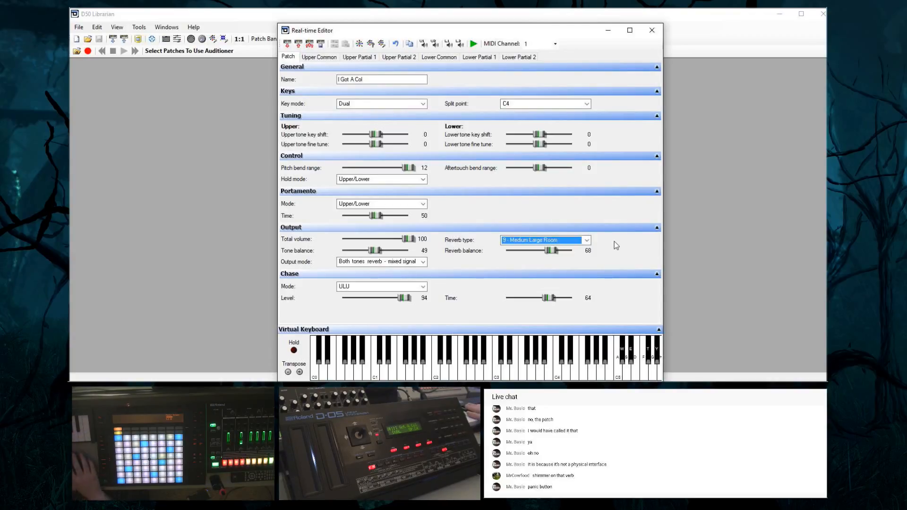
click(543, 240)
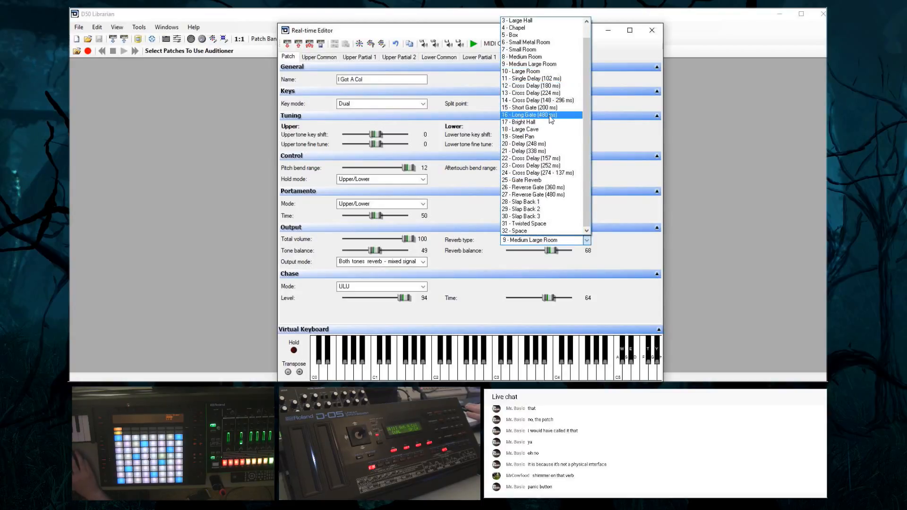
click(547, 116)
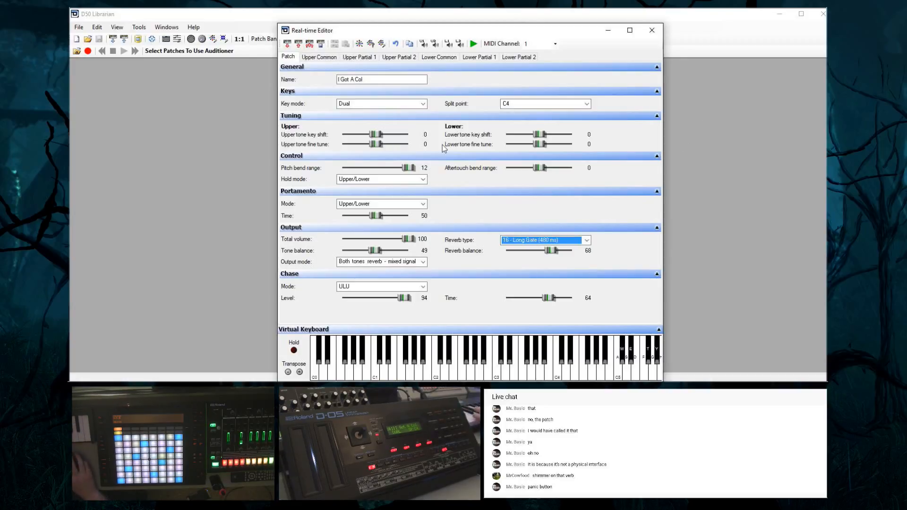
click(518, 240)
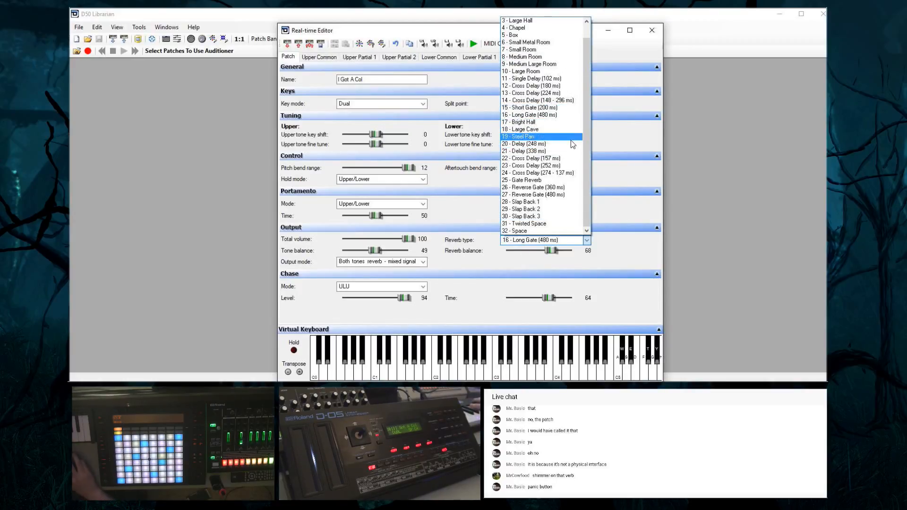
click(542, 138)
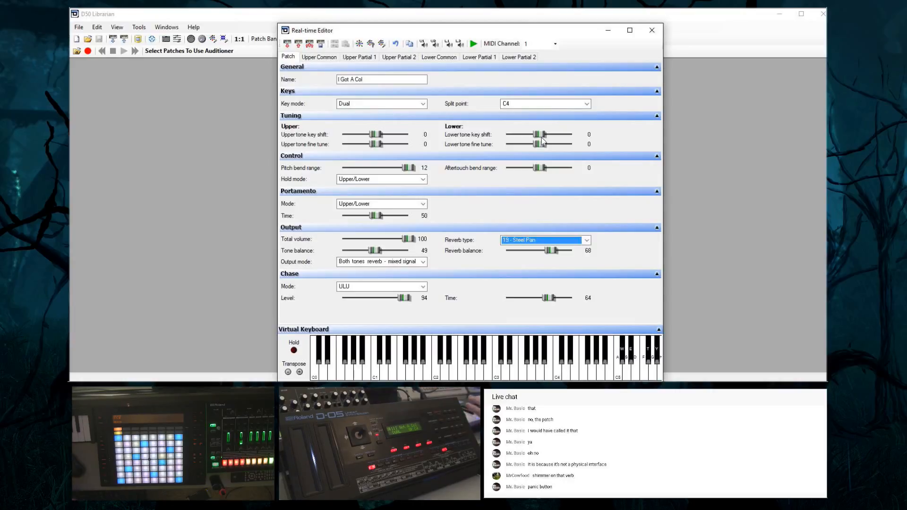
Try reverb type 20 - Delay (248 ms) with the tone balance at 76 and the reverb balance at 64
click(522, 240)
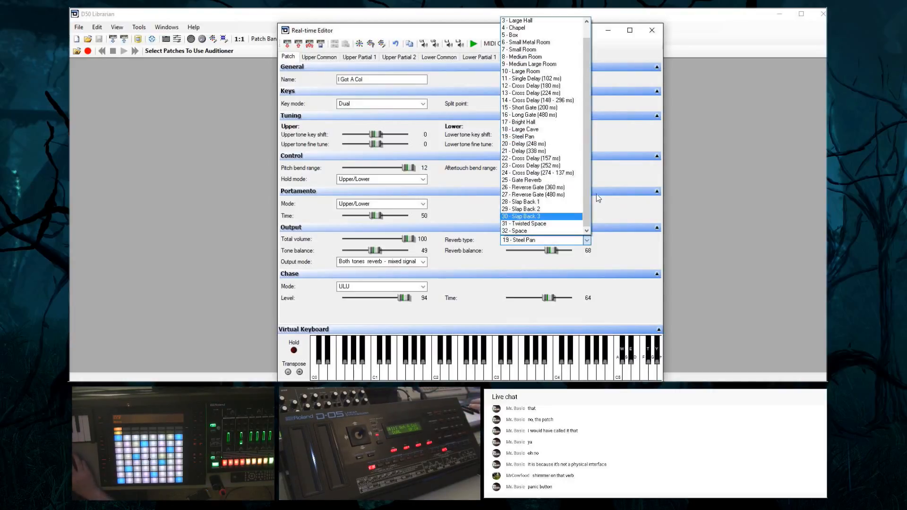
click(556, 145)
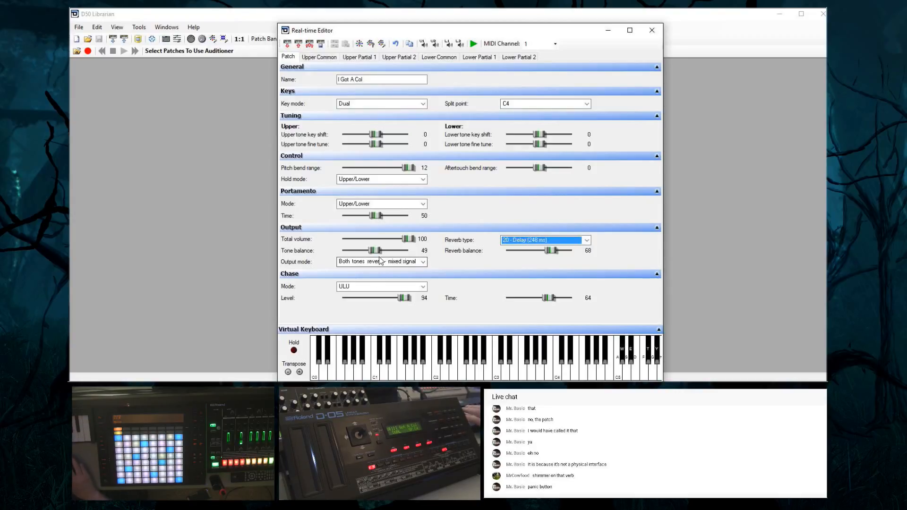
drag(375, 250, 395, 255)
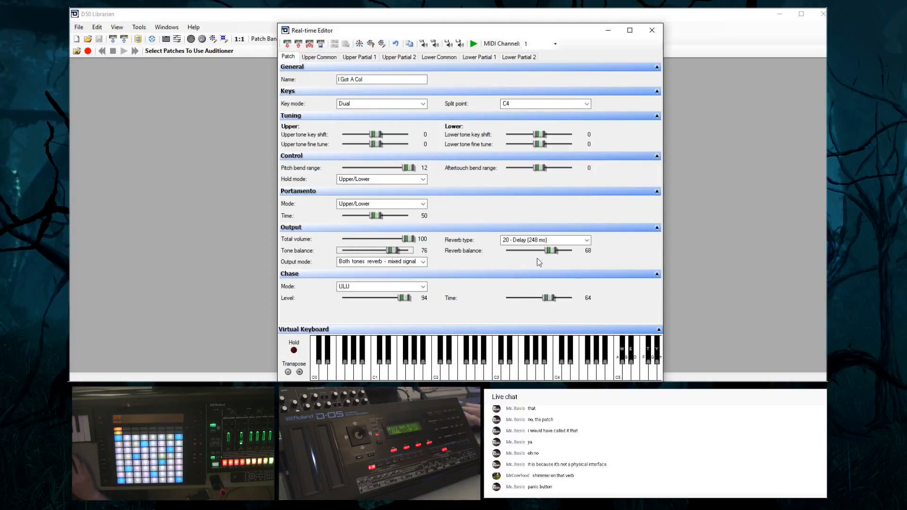
mouse_move(550, 251)
mouse_down()
mouse_move(576, 257)
mouse_move(552, 258)
mouse_up()
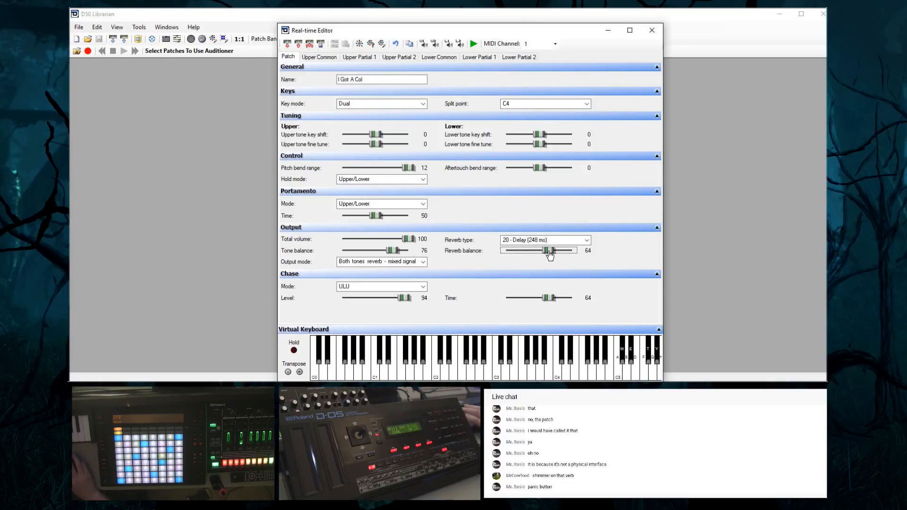
Try reverb type 16 - Long Gate (480 ms), switch to 11 - Single Delay (102 ms), and raise the reverb balance to 77
click(524, 241)
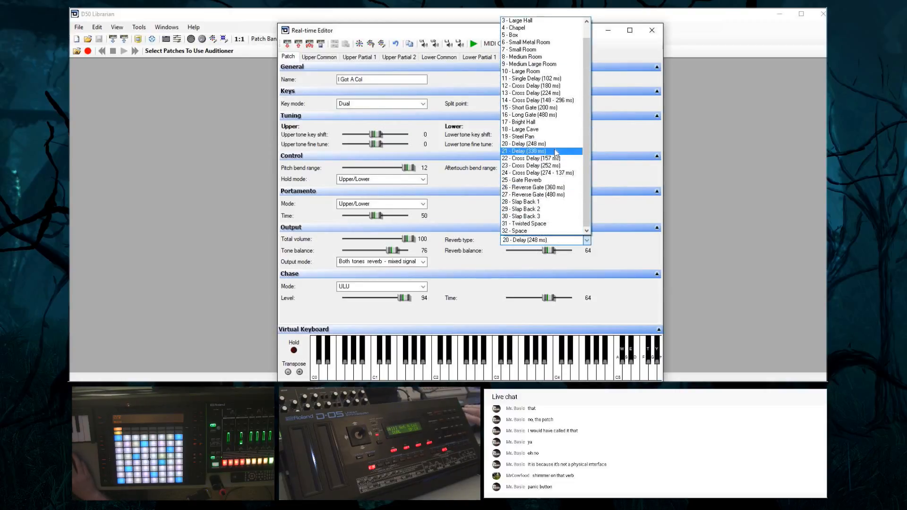
click(565, 116)
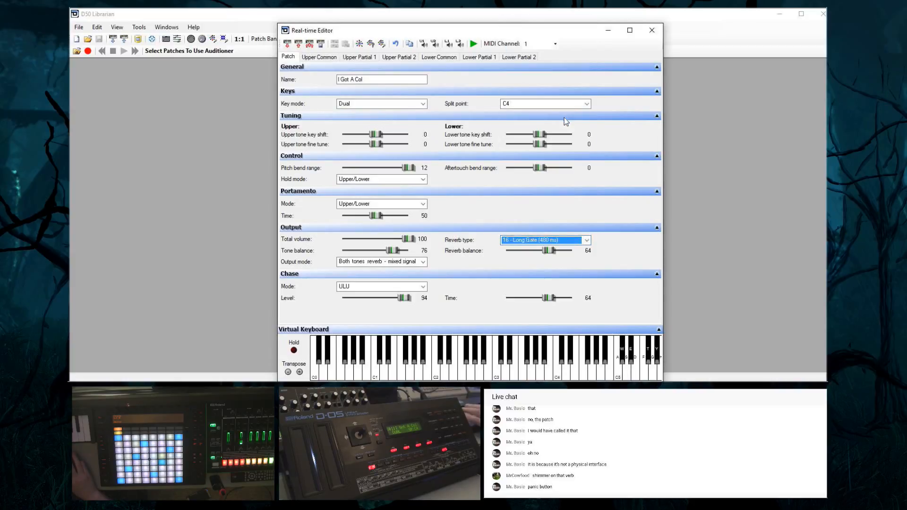
click(542, 241)
scroll(561, 63, up, 1)
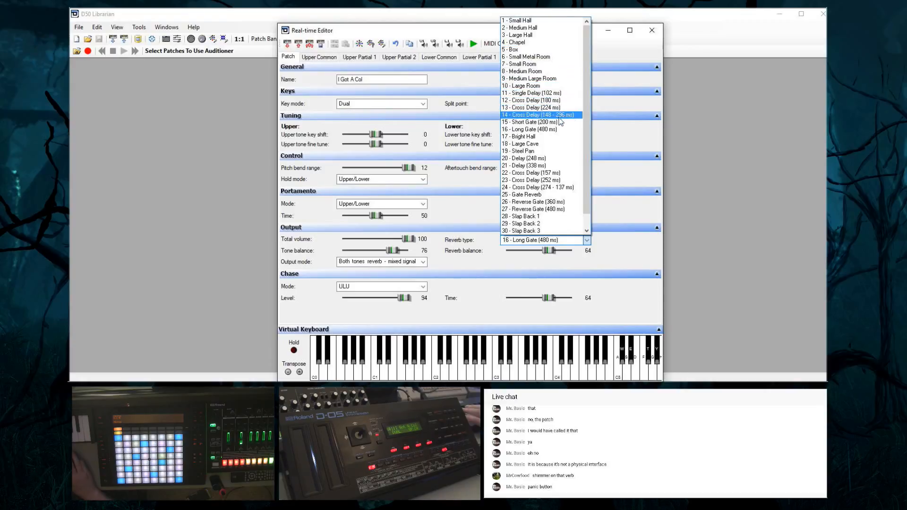
click(557, 93)
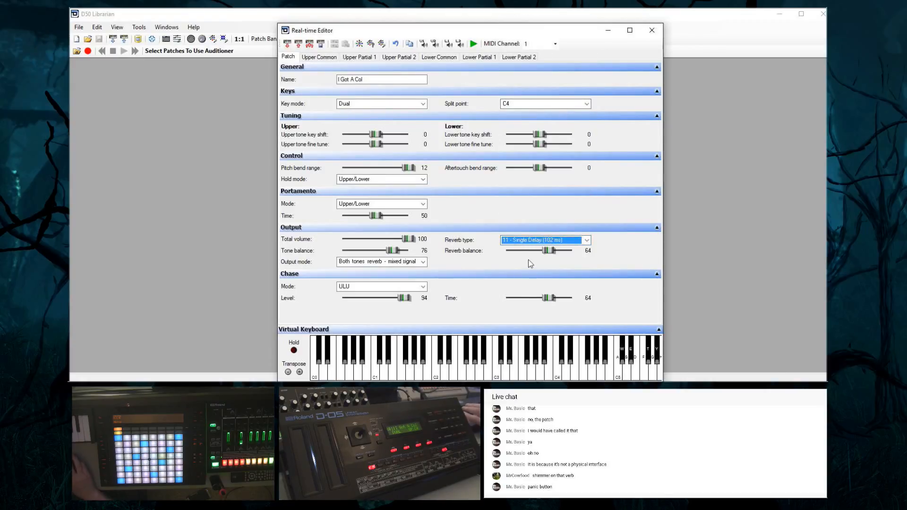
mouse_move(552, 254)
mouse_down()
mouse_move(572, 253)
mouse_move(558, 256)
mouse_up()
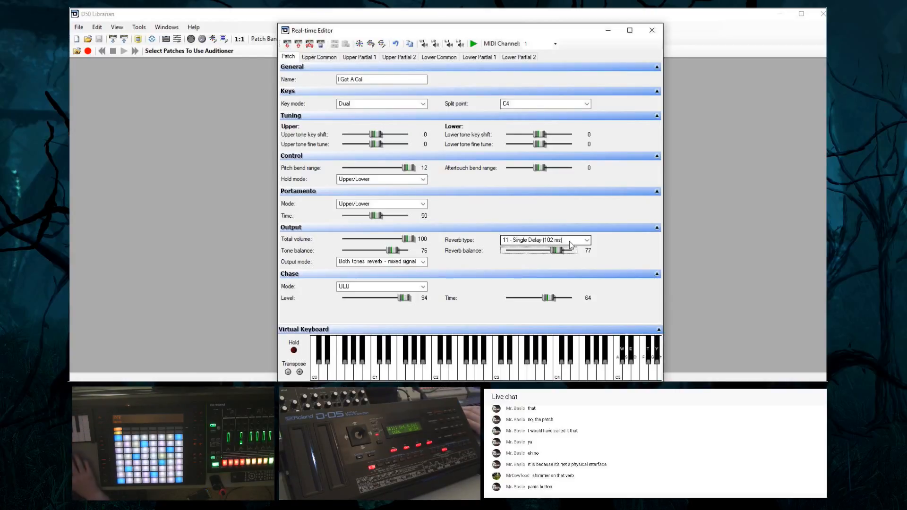
Try reverb type 12 - Cross Delay (180 ms) with the reverb balance at 70, and switch to 9 - Medium Large Room
click(527, 243)
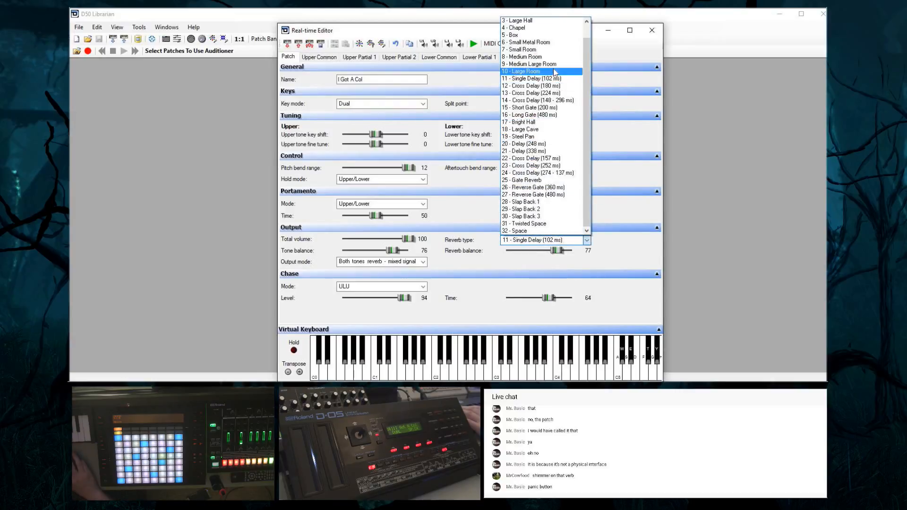
click(569, 88)
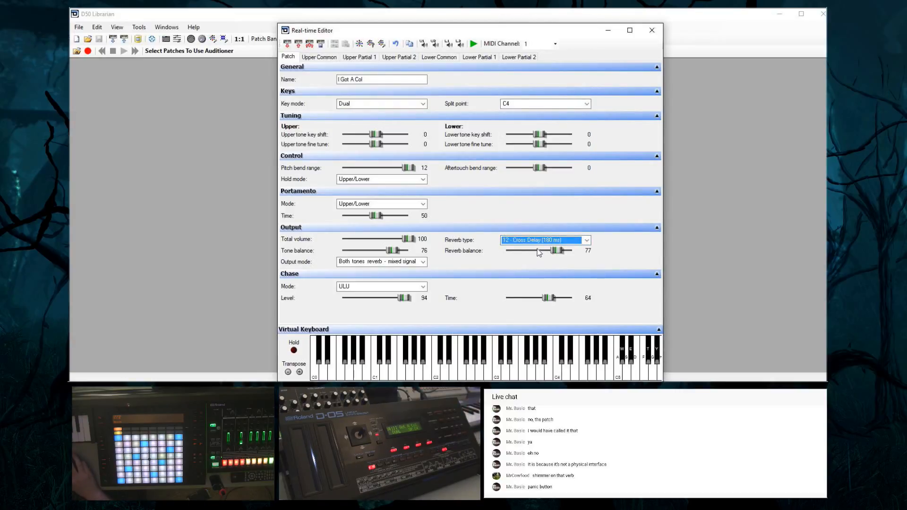
mouse_move(557, 251)
mouse_down()
mouse_move(571, 253)
mouse_move(555, 253)
mouse_up()
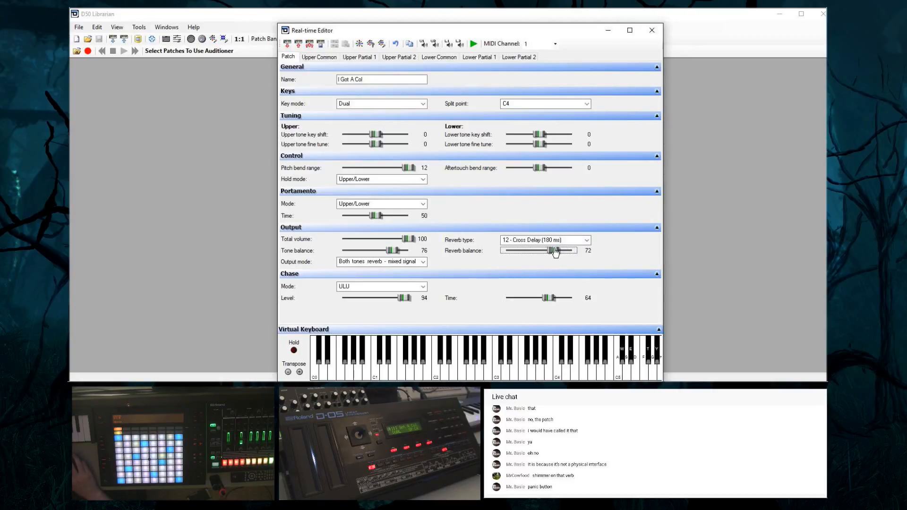
click(545, 239)
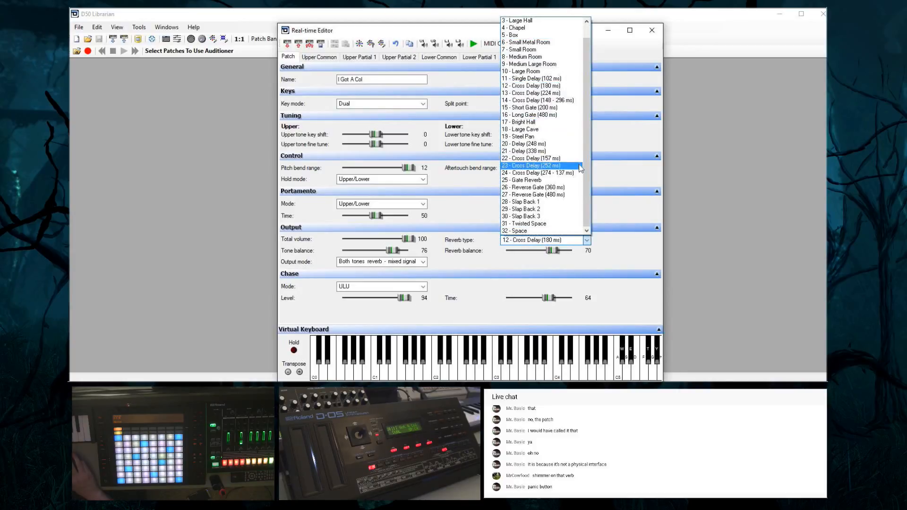
click(547, 65)
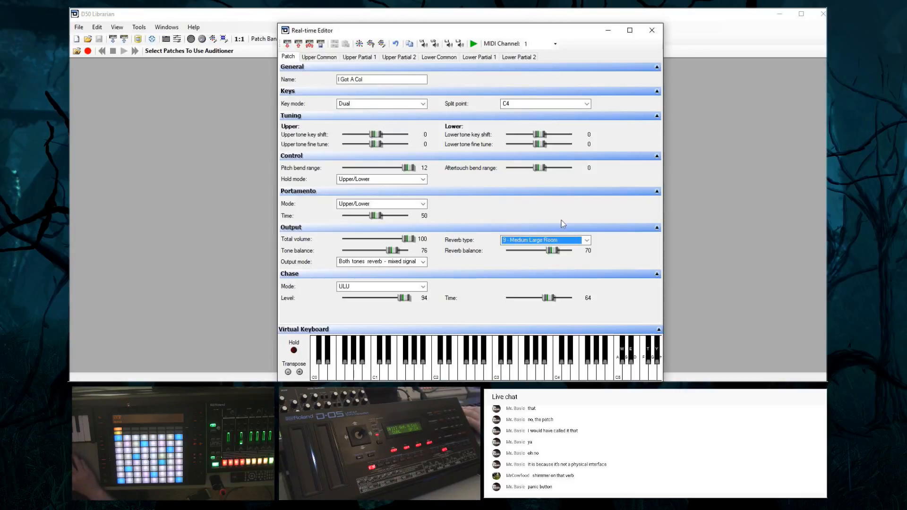
Switch the reverb type to 16 - Long Gate (480 ms), and set the reverb balance to 80 and the tone balance to 44
click(507, 238)
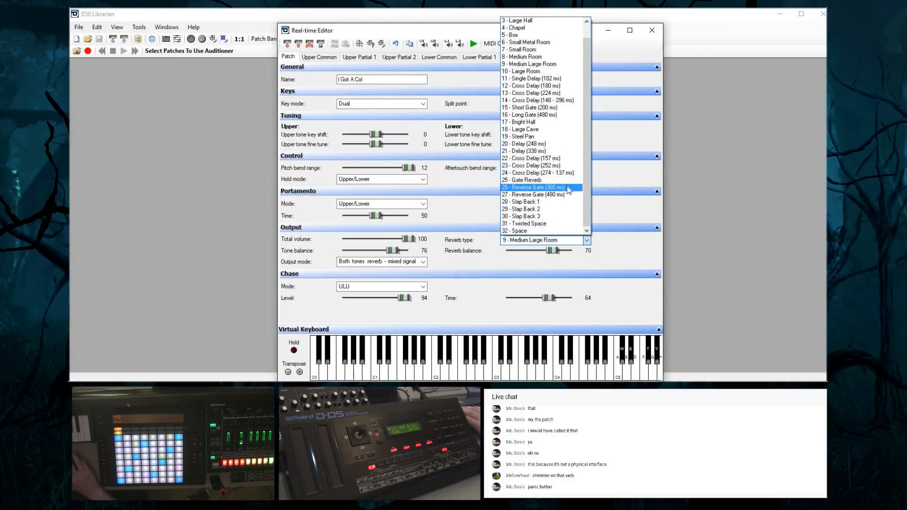
click(562, 115)
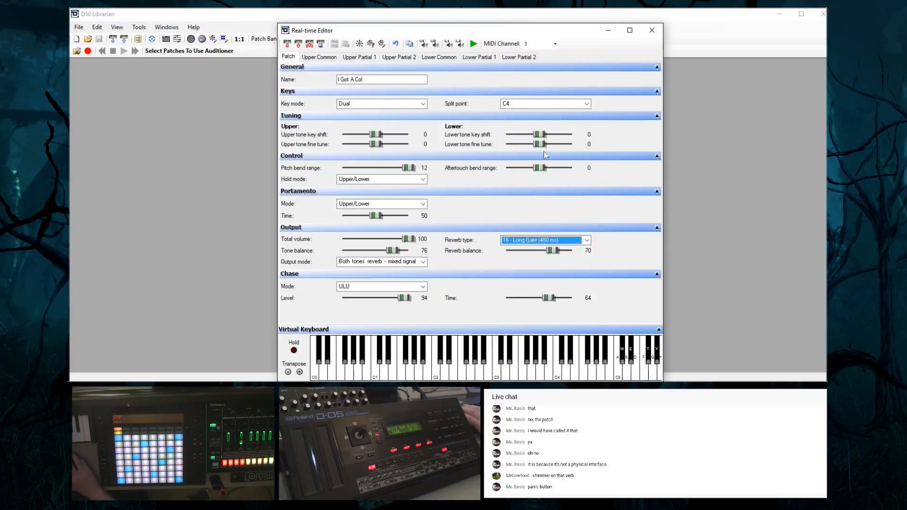
drag(554, 255, 532, 261)
mouse_move(389, 255)
mouse_down()
mouse_move(405, 257)
mouse_move(356, 255)
mouse_move(372, 254)
mouse_up()
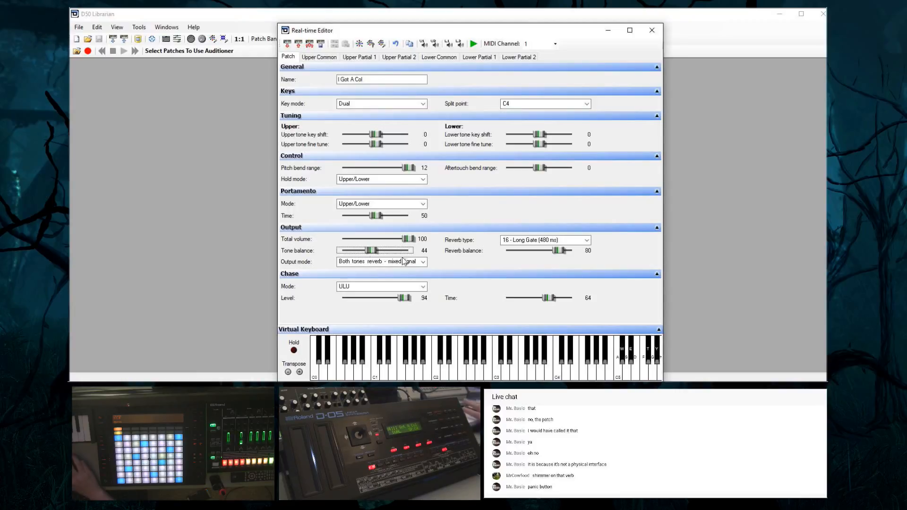
Try reverb types 13 - Cross Delay (224 ms) and 11 - Single Delay (102 ms) on the patch
click(531, 241)
click(560, 93)
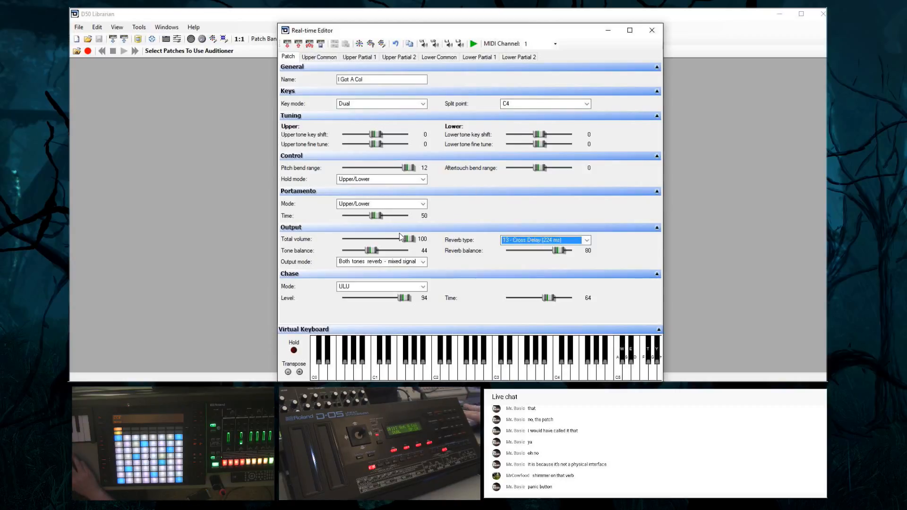
click(544, 240)
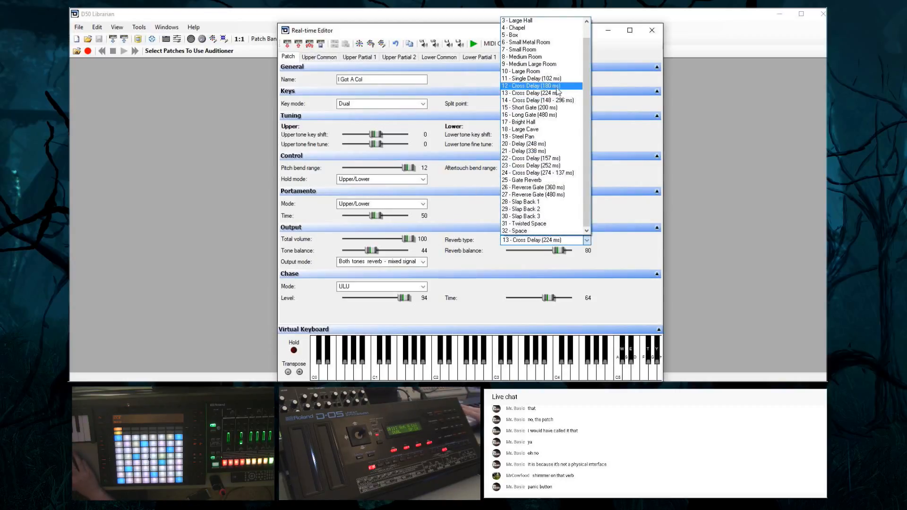
click(546, 80)
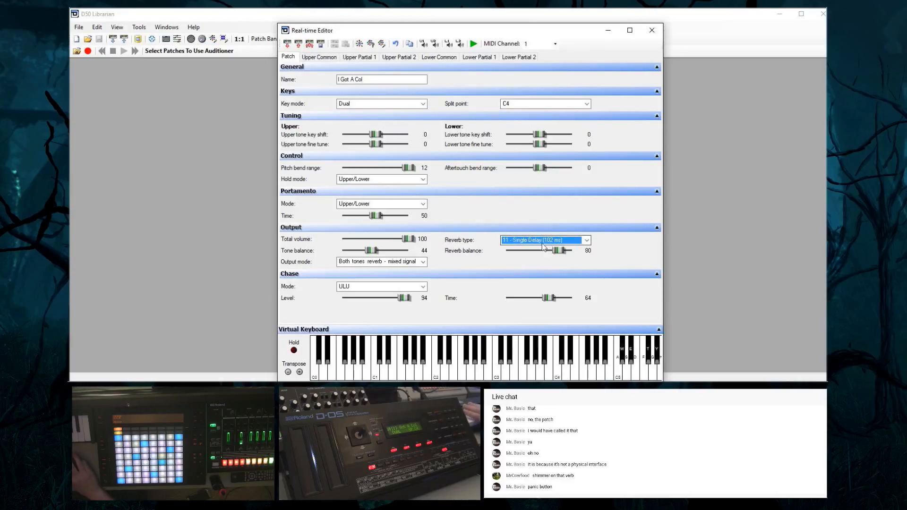
click(373, 251)
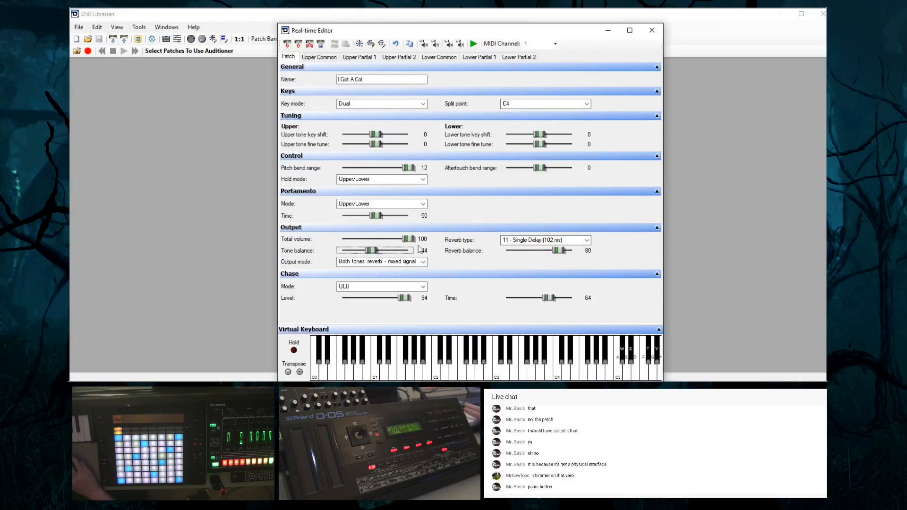
Try reverb types 25 - Gate Reverb, 15 - Short Gate (200 ms) and 3 - Large Hall on the patch
click(553, 240)
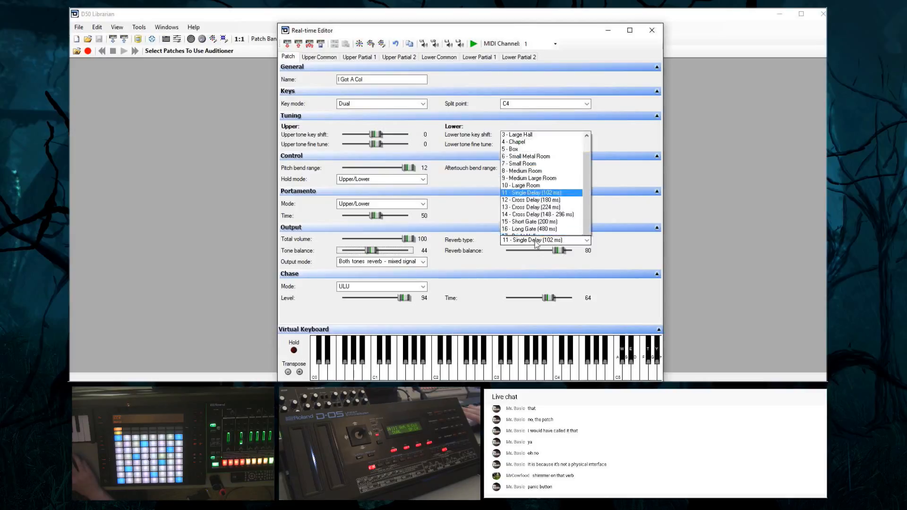
click(546, 184)
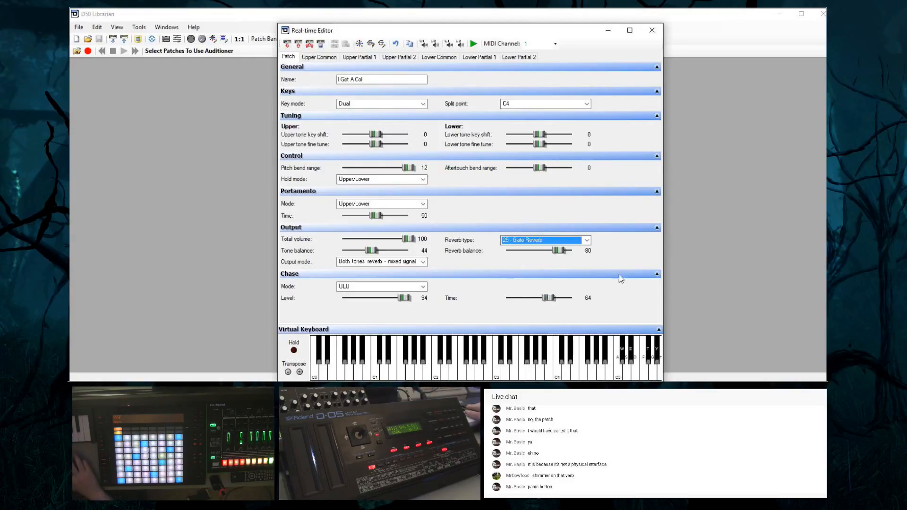
click(537, 242)
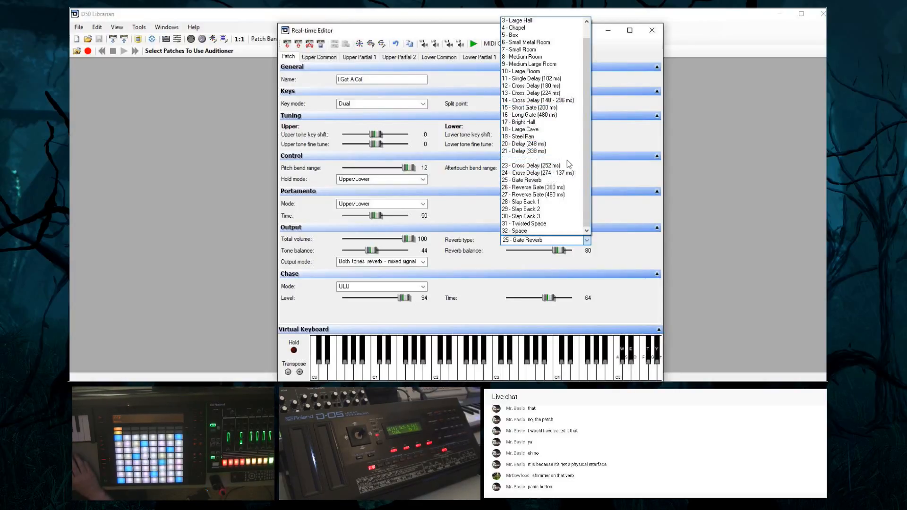
scroll(552, 120, up, 1)
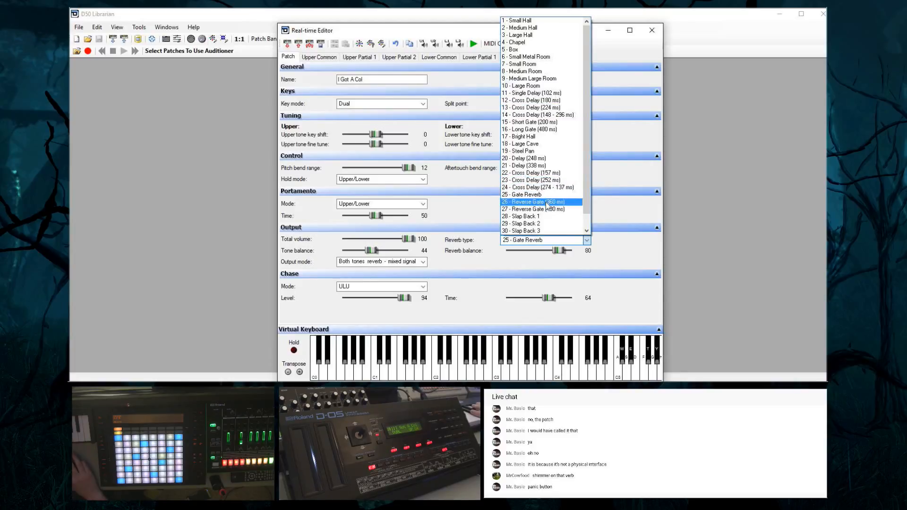
scroll(565, 203, down, 1)
scroll(572, 203, up, 1)
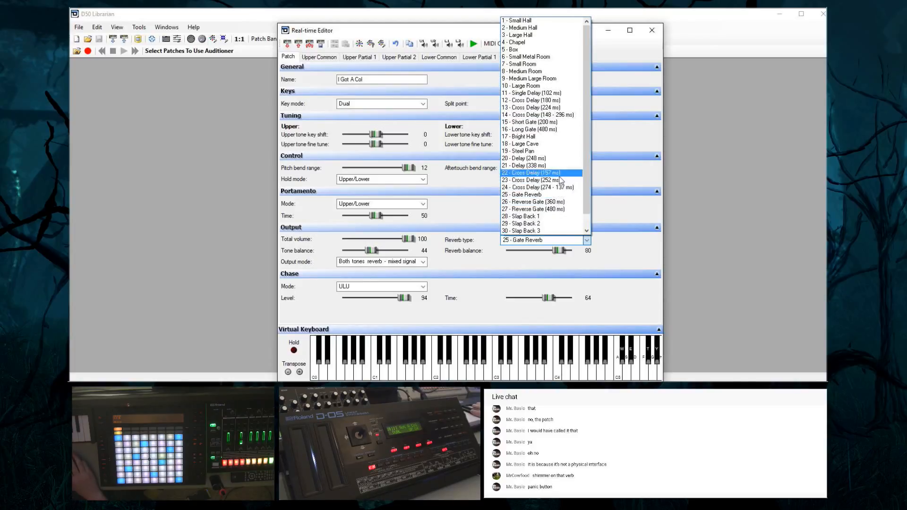
click(555, 128)
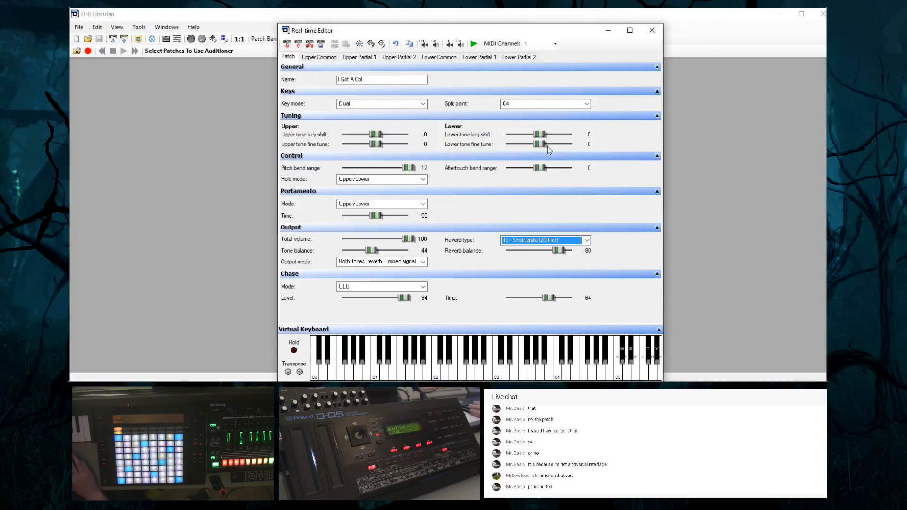
click(526, 237)
scroll(553, 47, up, 1)
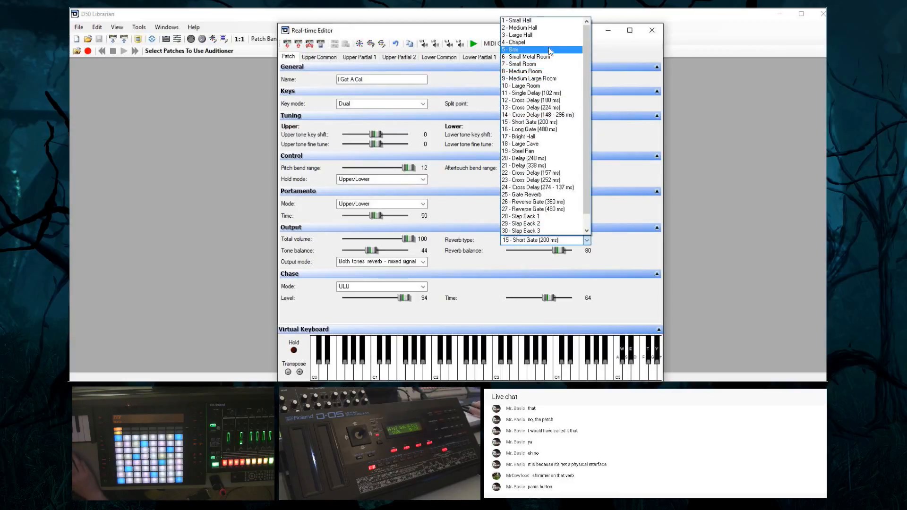
click(548, 36)
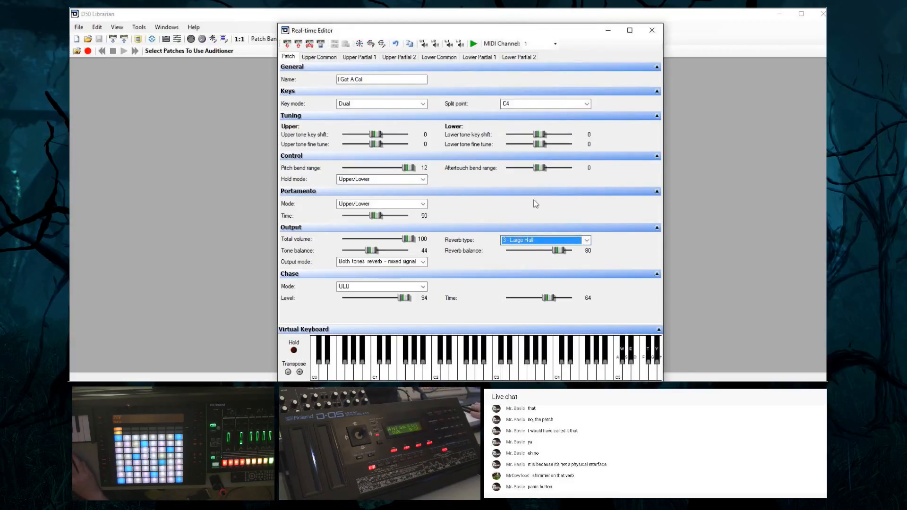
Try tone balances of 70 and 32, and settle on a tone balance of 48 with the output mode kept on both tones reverb, mixed signal
drag(373, 253, 392, 265)
click(392, 265)
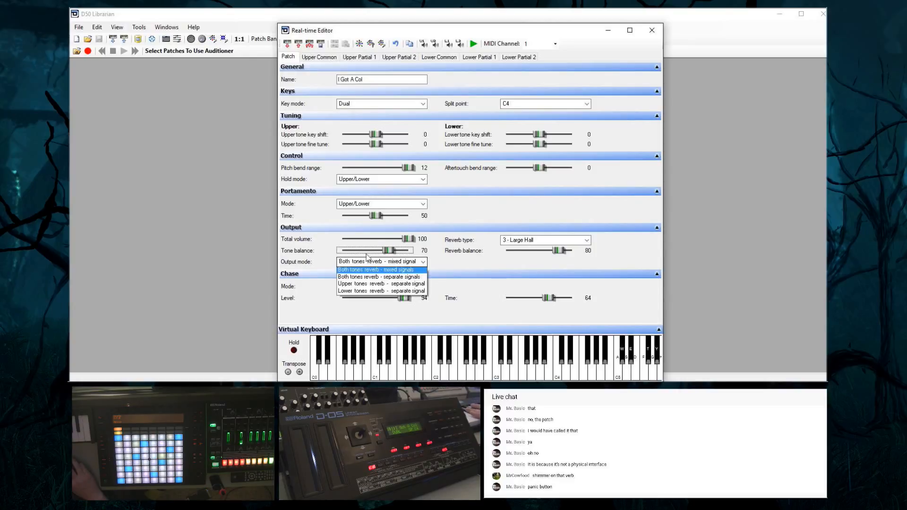
click(386, 255)
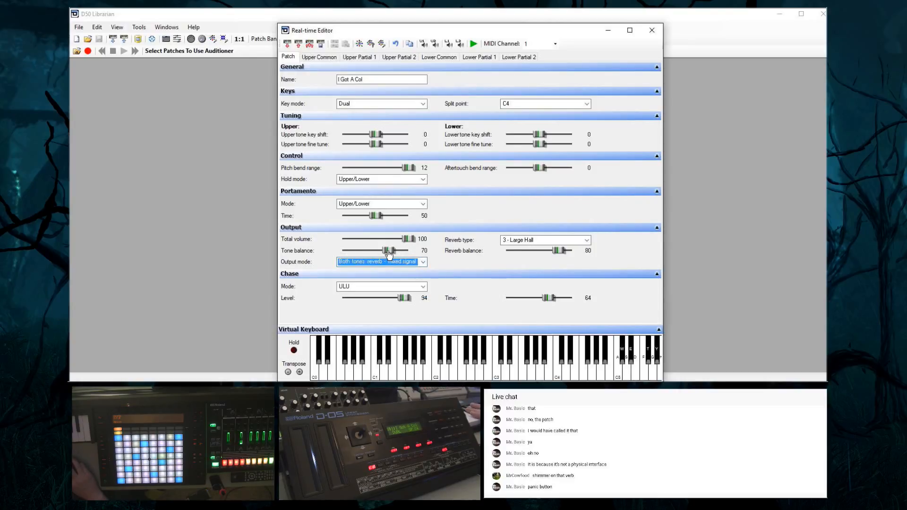
drag(389, 255, 366, 256)
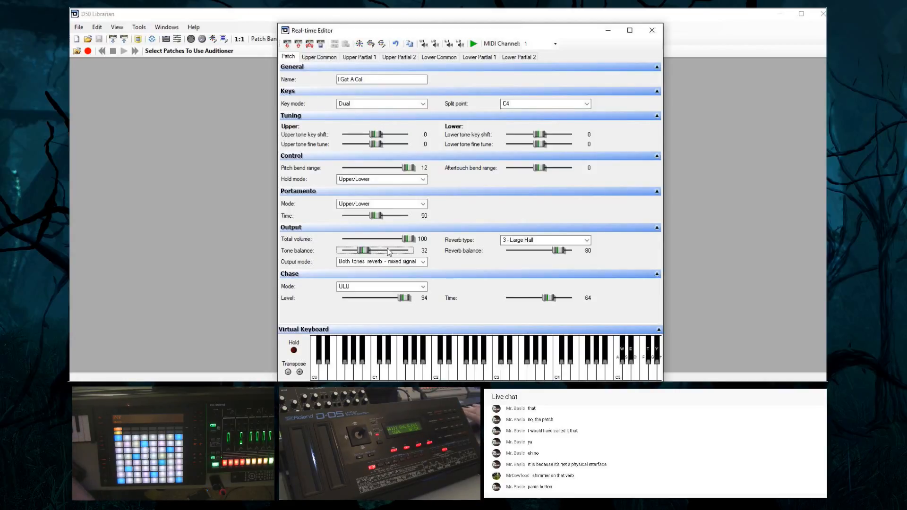
drag(360, 255, 371, 258)
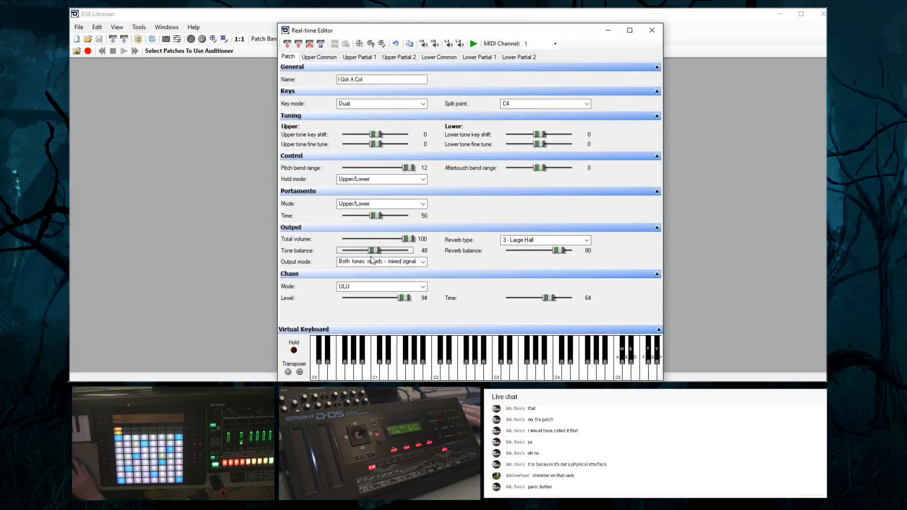
Try reverb type 18 - Large Cave, switch to 17 - Bright Hall, and lower the reverb balance to 62
click(541, 241)
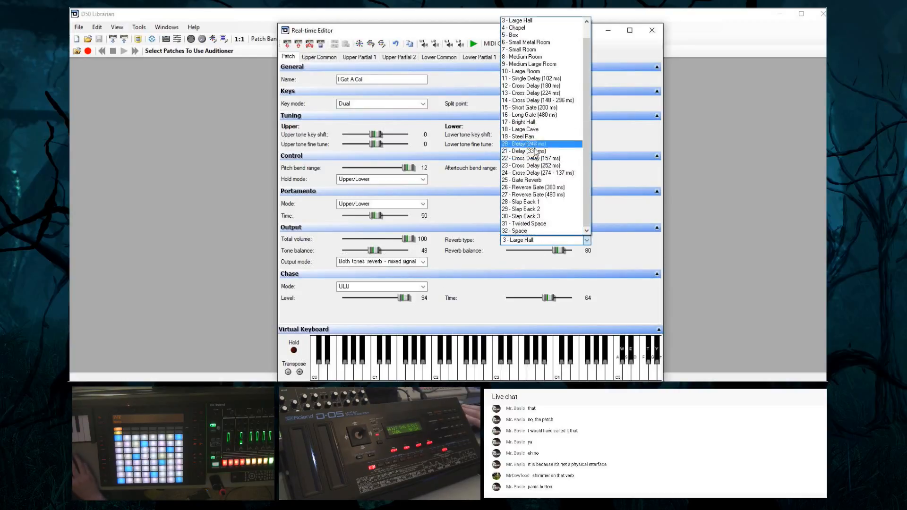
click(543, 129)
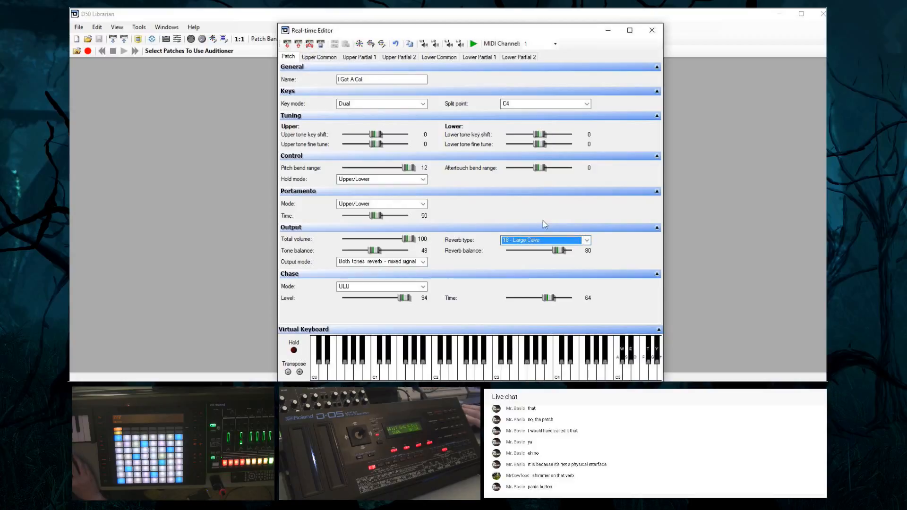
click(546, 244)
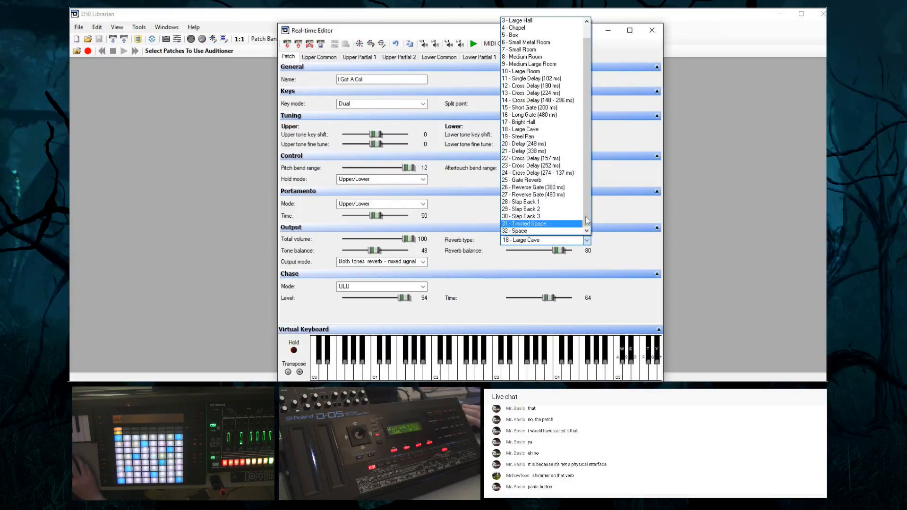
click(543, 122)
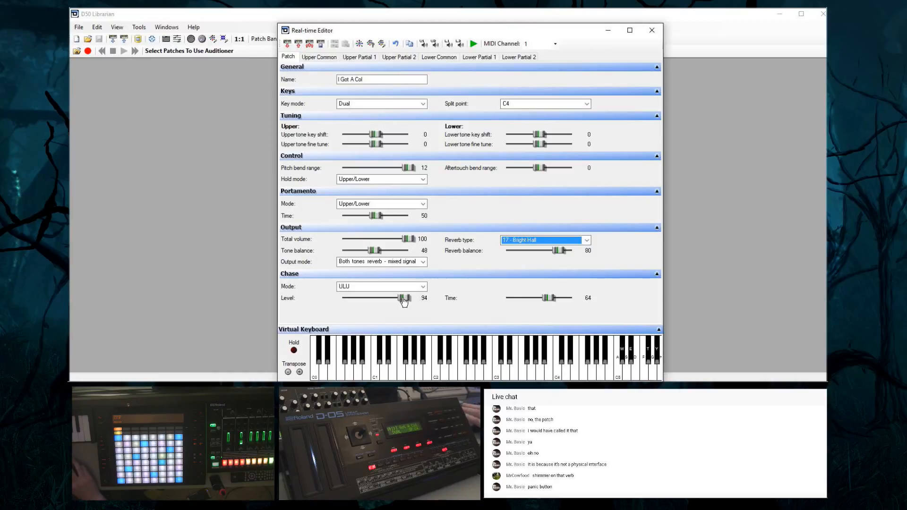
mouse_move(559, 250)
mouse_down()
mouse_move(543, 255)
mouse_move(555, 258)
mouse_up()
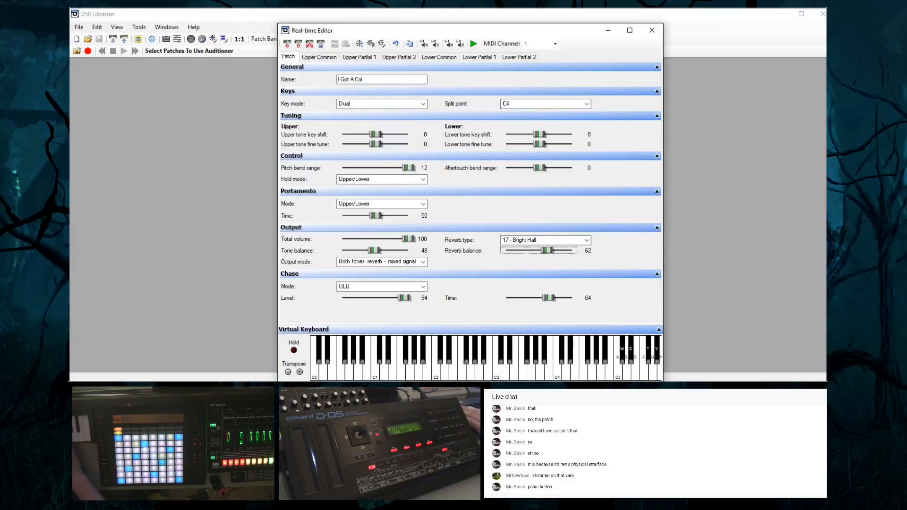
Randomise the Upper Common parameters of the upper tone "Snot" three times
click(325, 58)
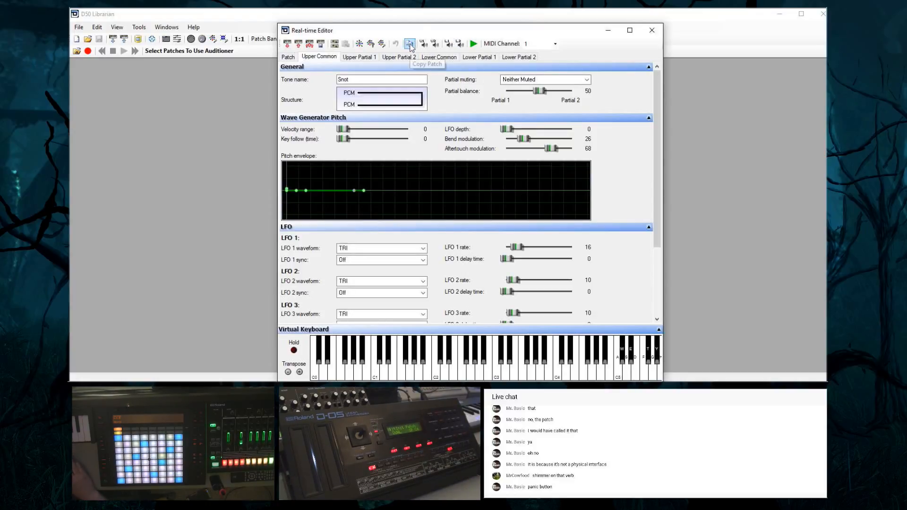
click(360, 44)
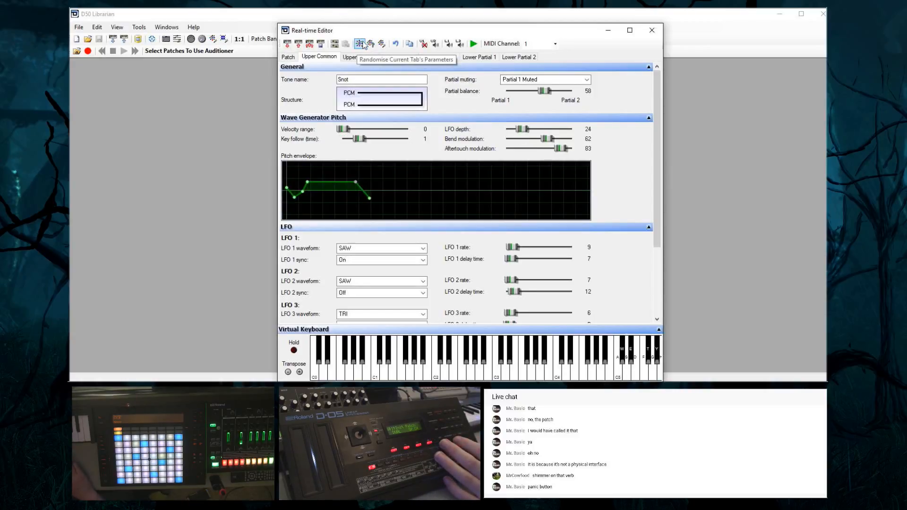
click(360, 44)
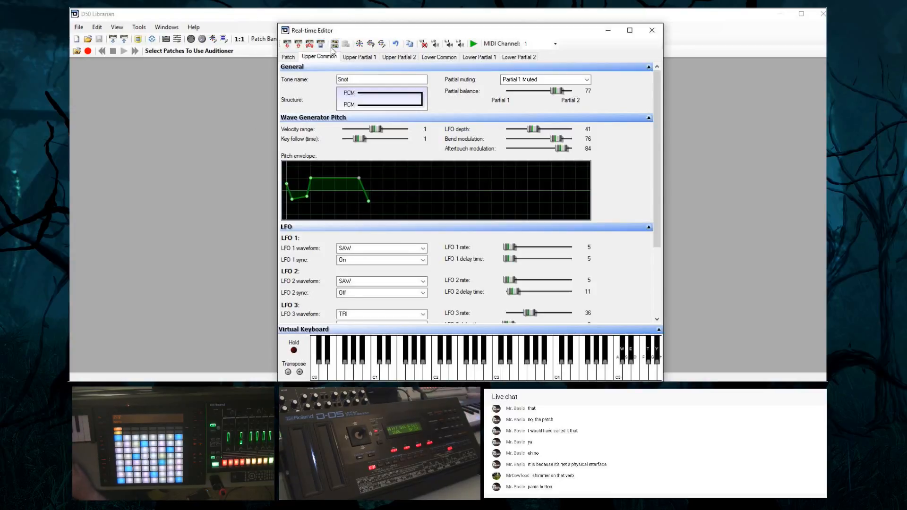
click(360, 44)
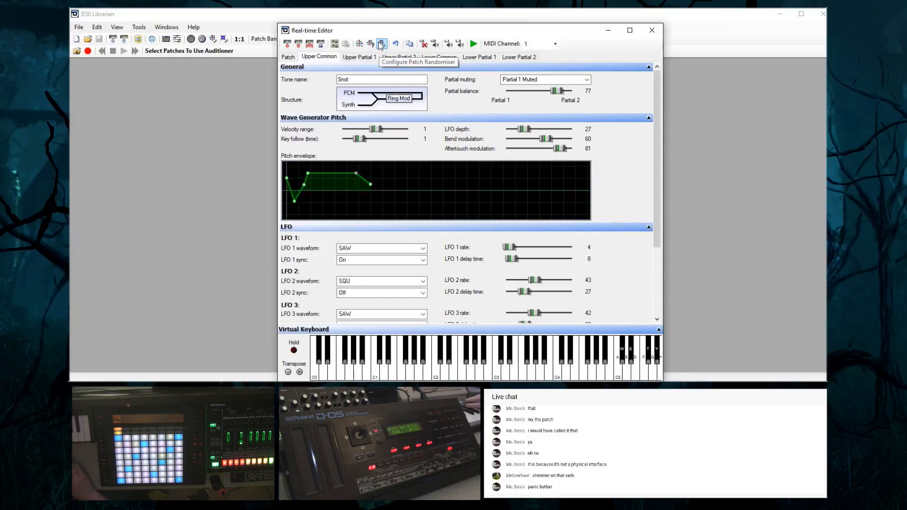
Look through the Patch Randomiser Configuration with its (Default) settings, and close it without saving
click(381, 44)
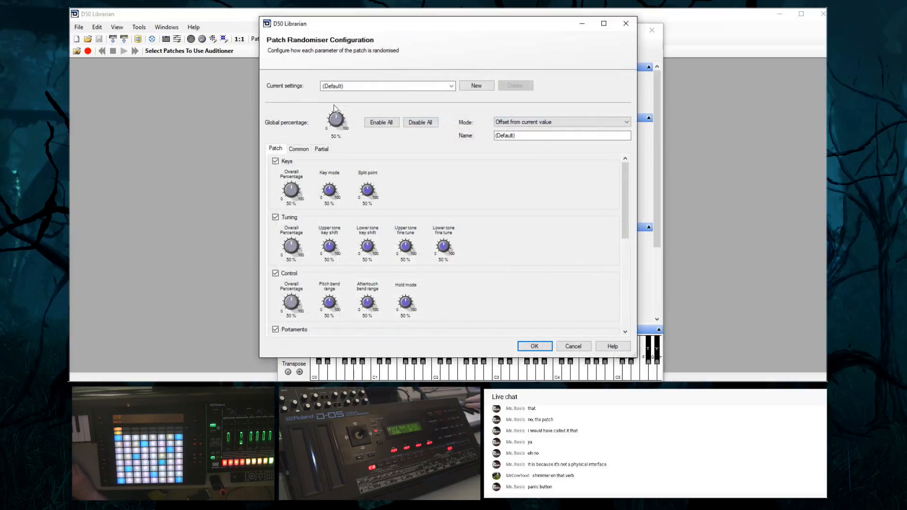
click(395, 86)
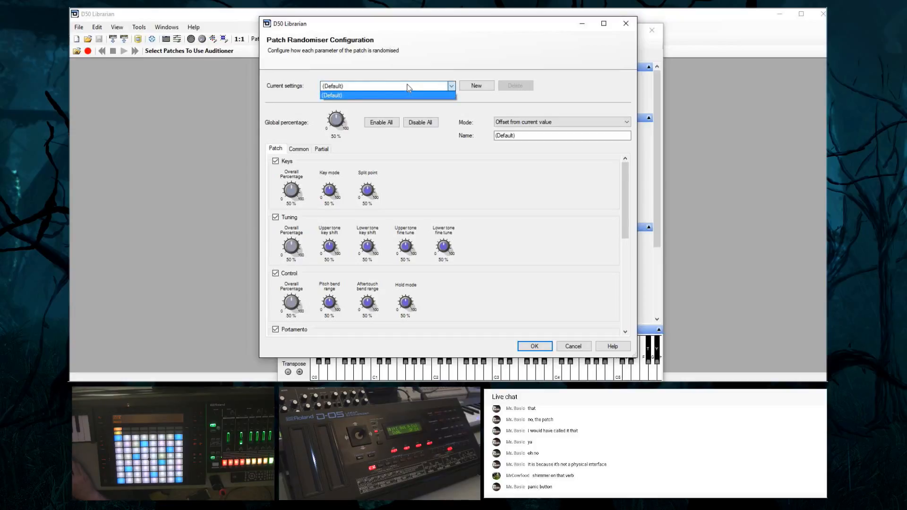
click(410, 91)
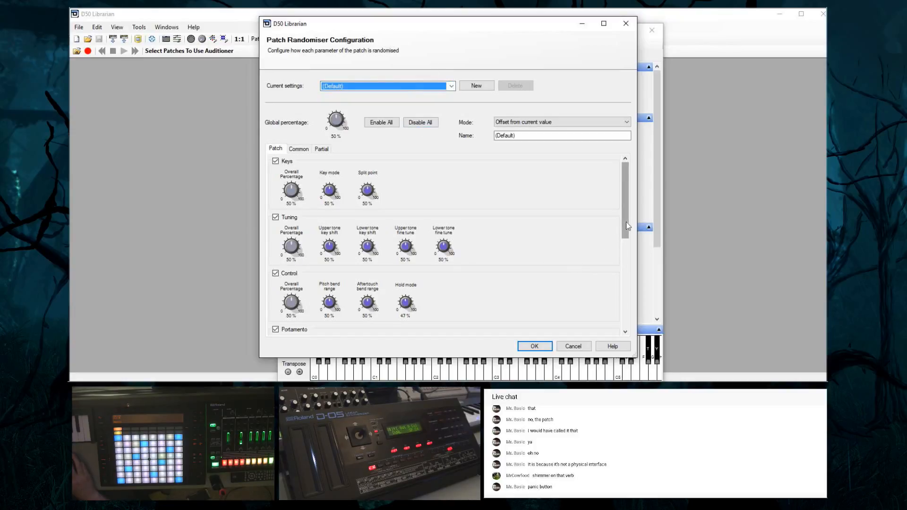
drag(625, 222, 628, 203)
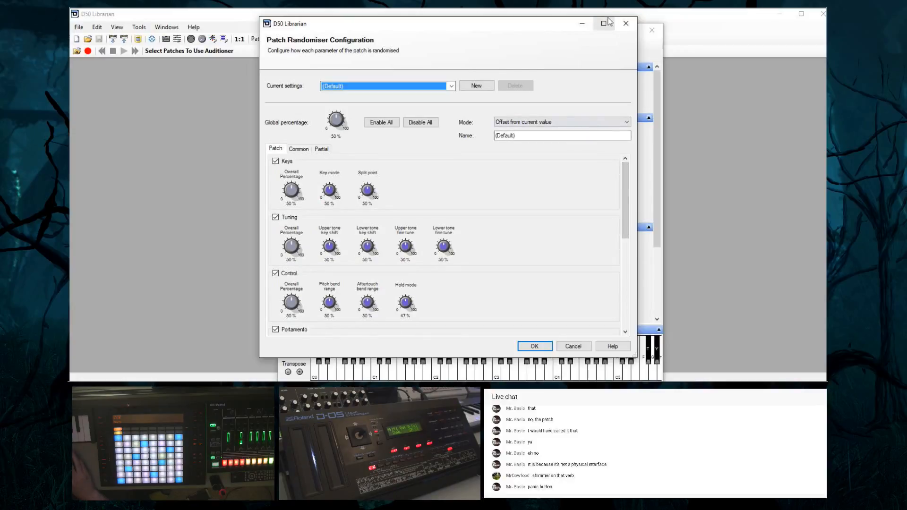
click(626, 23)
click(459, 225)
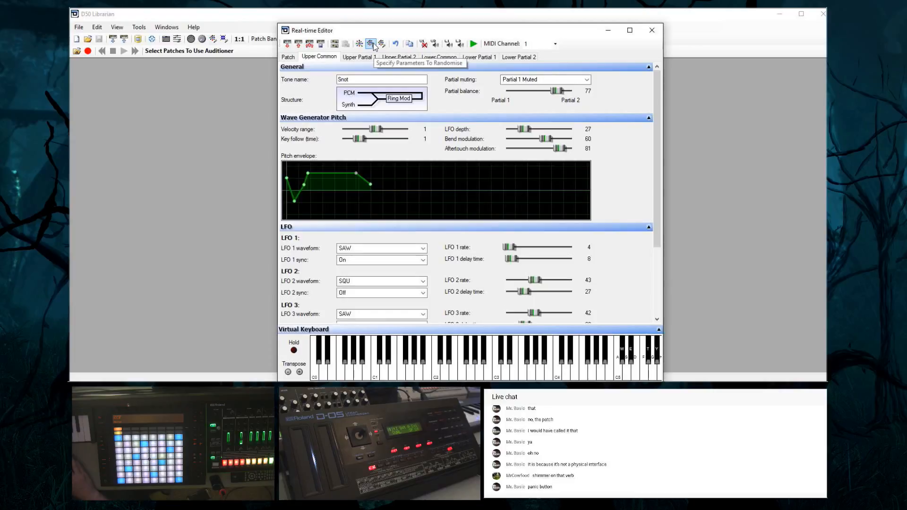
Randomise the patch-level parameters of "I Got A Col" twice
click(289, 56)
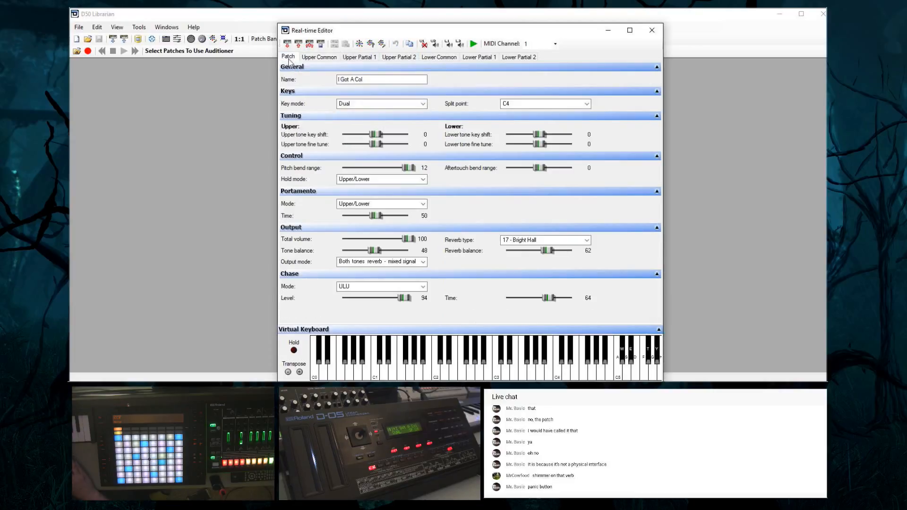
click(371, 44)
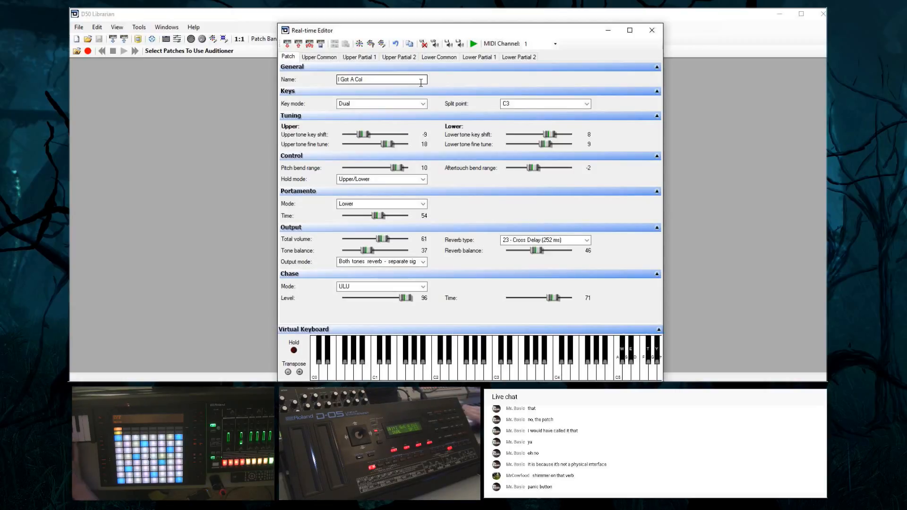
click(359, 45)
Randomise the parameters of Upper Common, Upper Partial 1 and Upper Partial 2
click(319, 56)
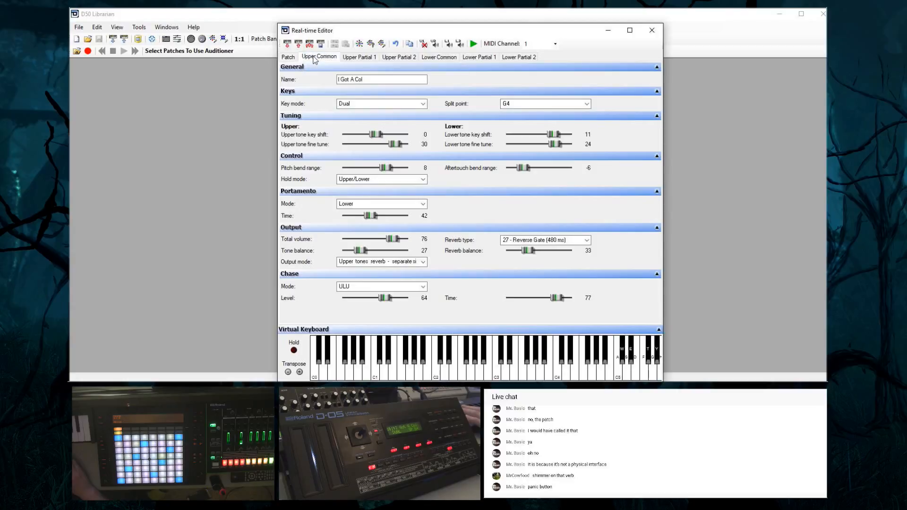
click(360, 45)
click(359, 57)
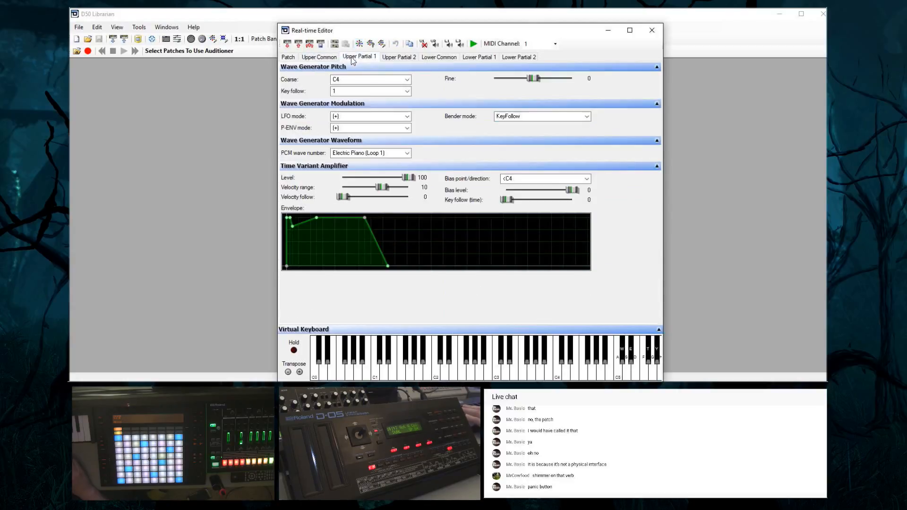
click(360, 45)
click(385, 60)
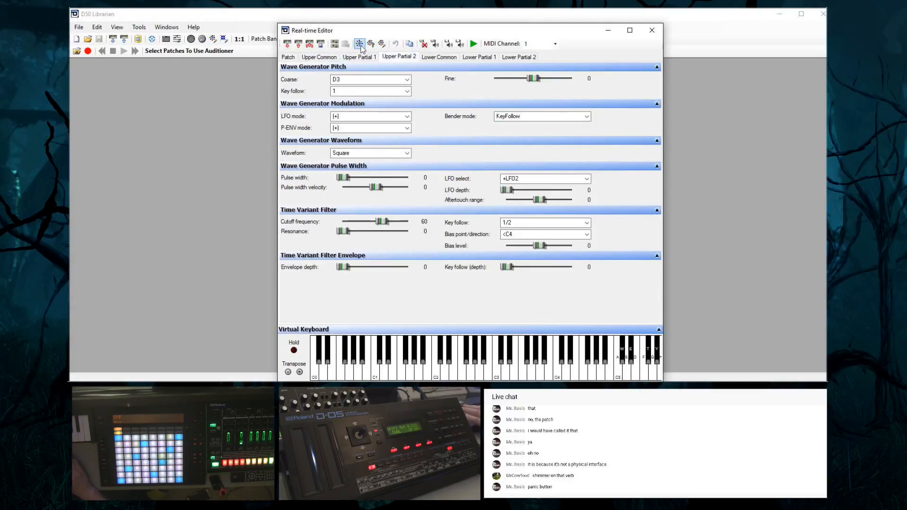
Randomise the parameters of Lower Common, Lower Partial 1 and Lower Partial 2
click(431, 56)
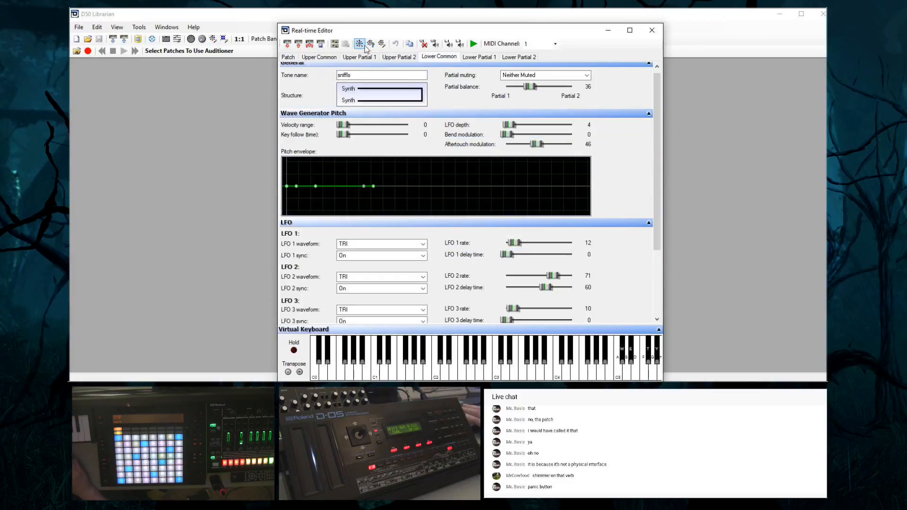
click(360, 45)
click(466, 58)
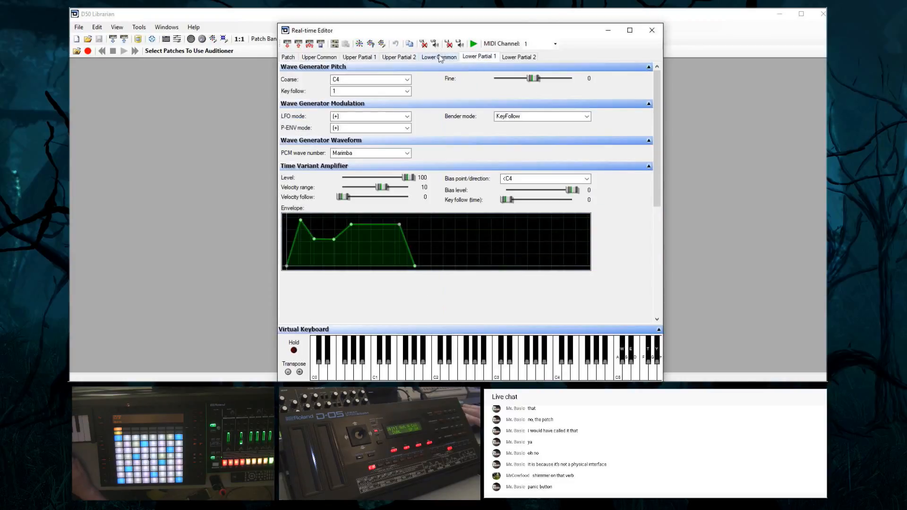
click(360, 45)
click(519, 57)
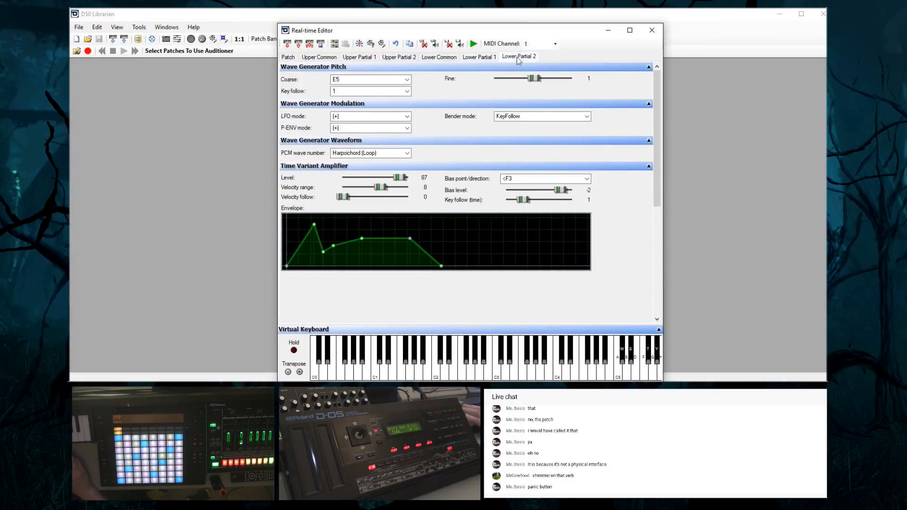
click(360, 45)
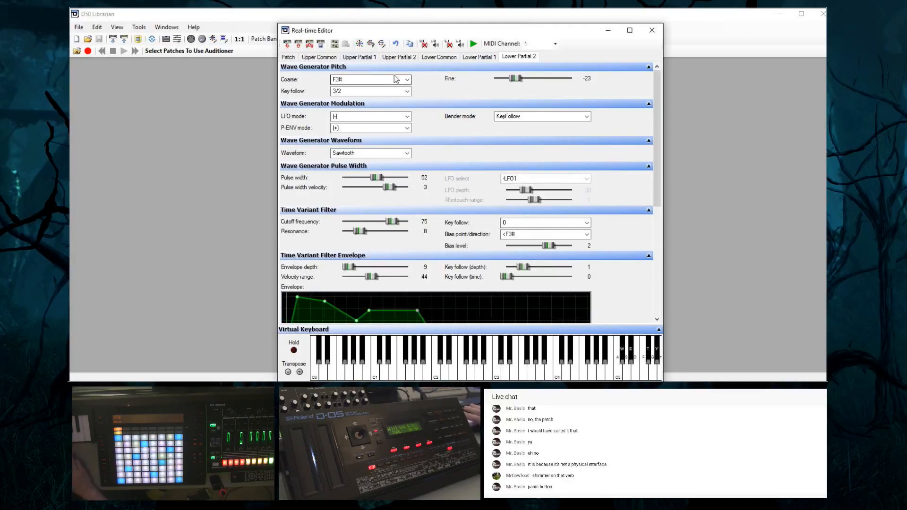
Randomise the parameters of Lower Partial 2 twice more and those of Lower Partial 1 once
click(360, 45)
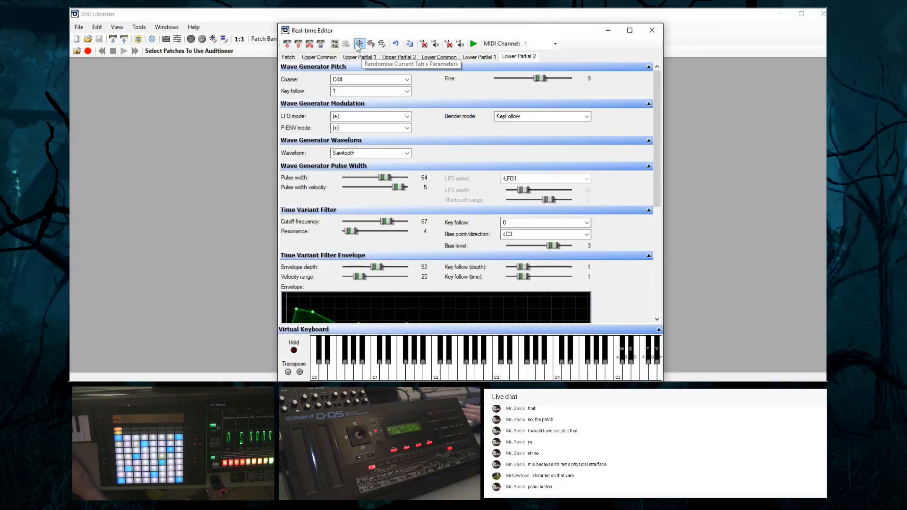
click(358, 47)
click(467, 58)
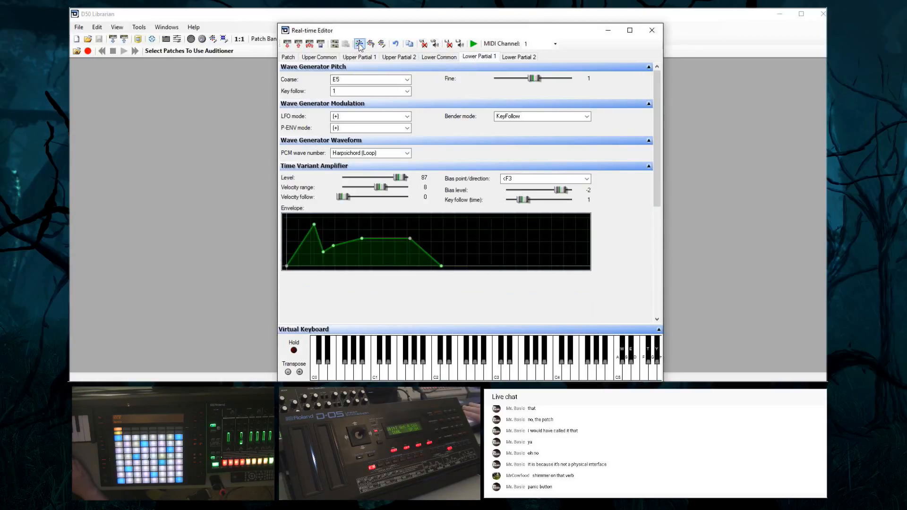
click(360, 46)
Randomise the patch-level parameters of "I Got A Col" two more times, auditioning a note on the virtual keyboard in between
click(289, 57)
click(360, 46)
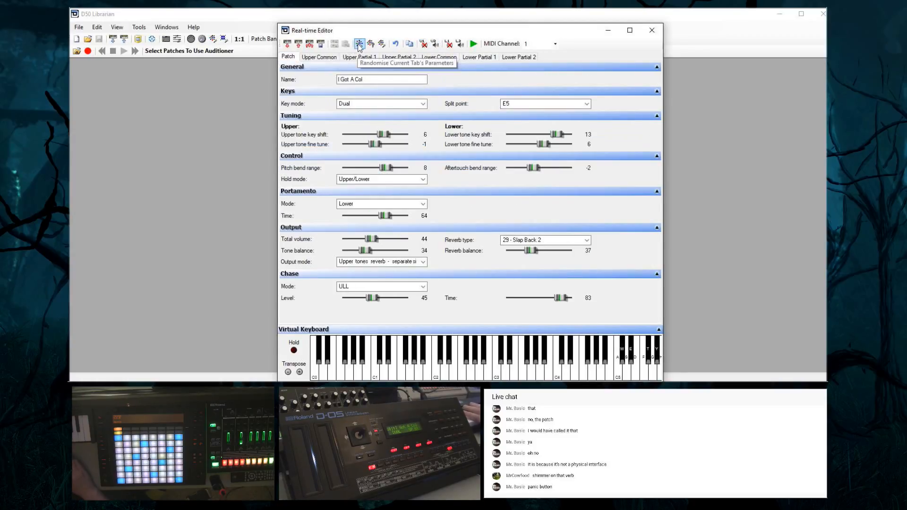
click(462, 371)
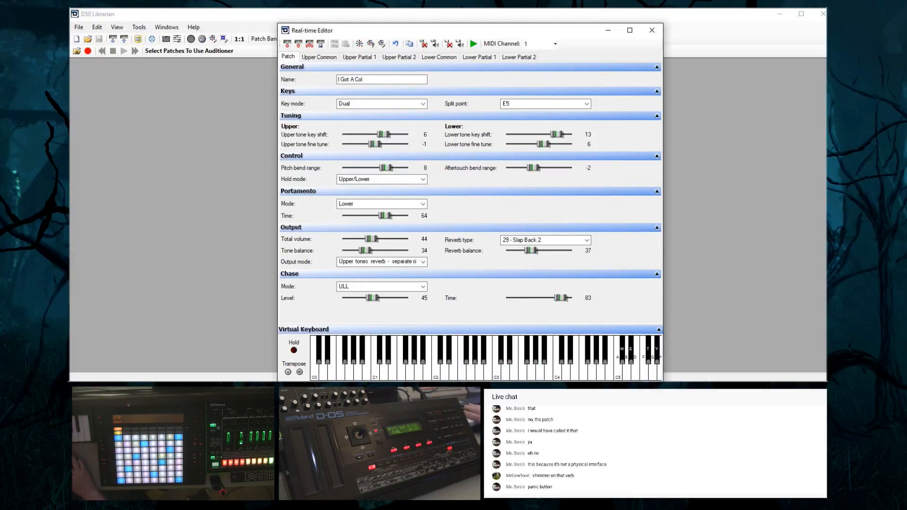
click(359, 43)
Randomise Upper Partial 2 twice, dismissing the Patch Randomiser Selection in between without applying it, and return to the patch-level parameters
click(389, 57)
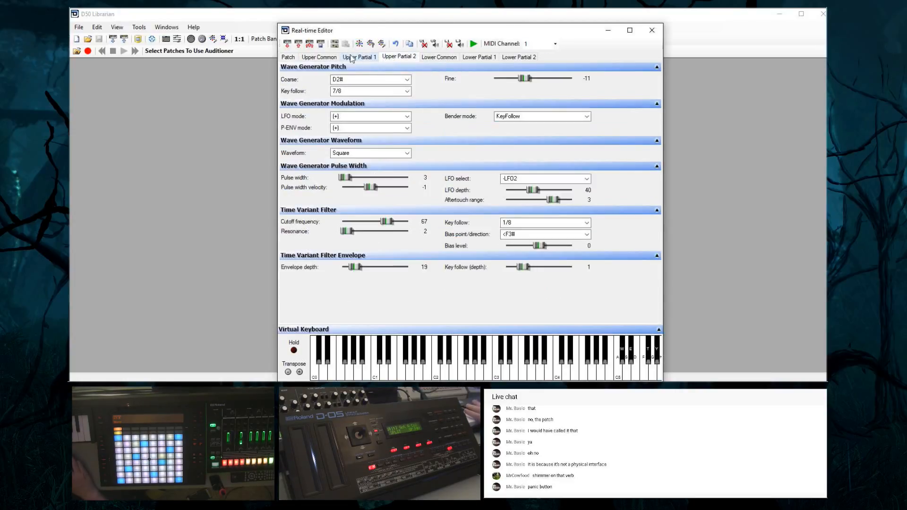
click(359, 44)
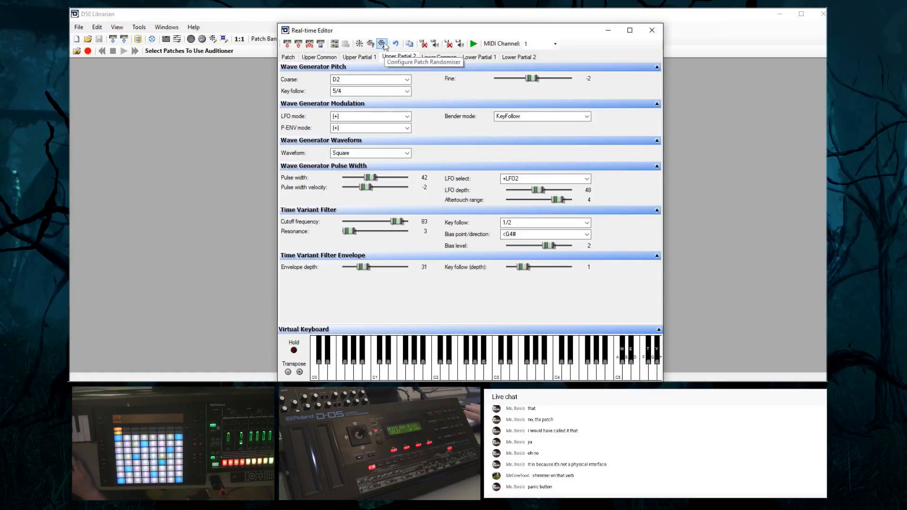
click(371, 44)
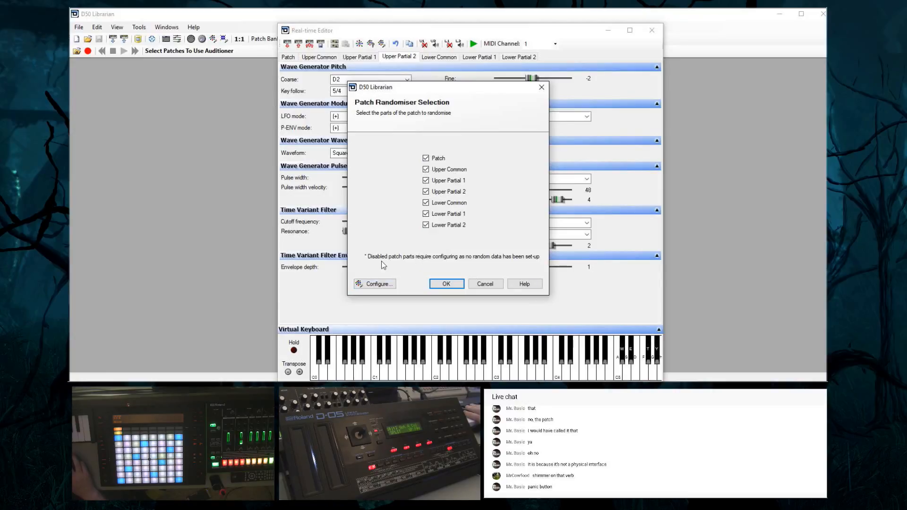
click(541, 87)
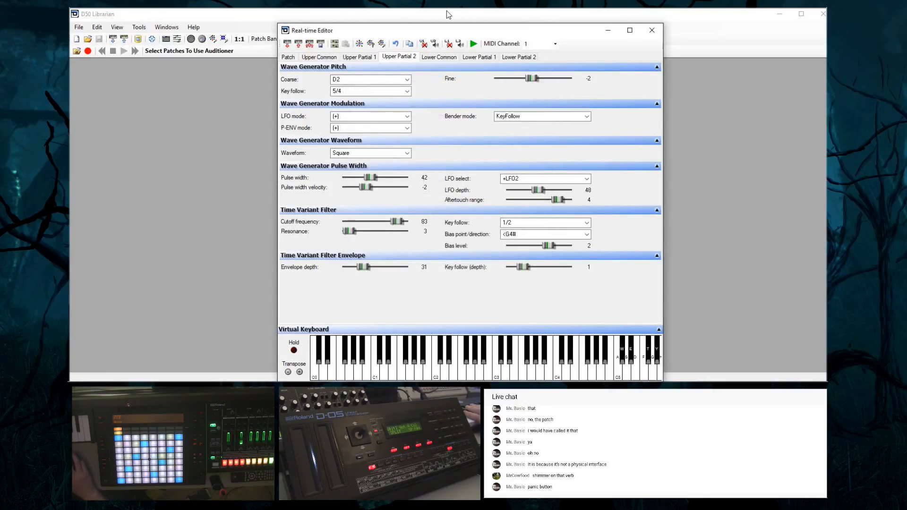
click(359, 44)
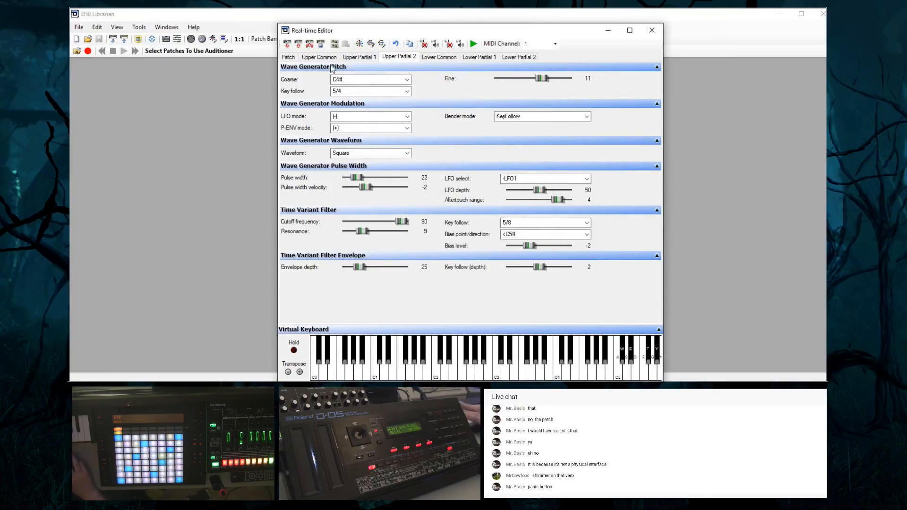
click(289, 56)
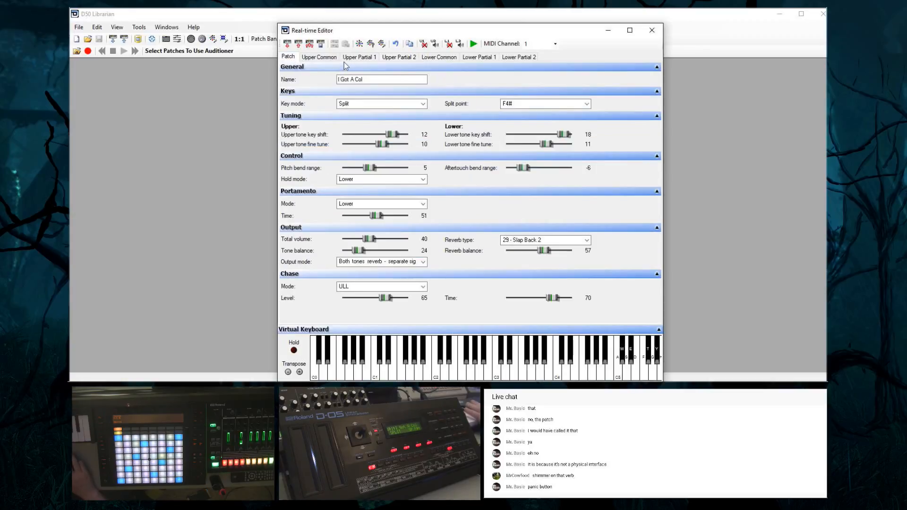